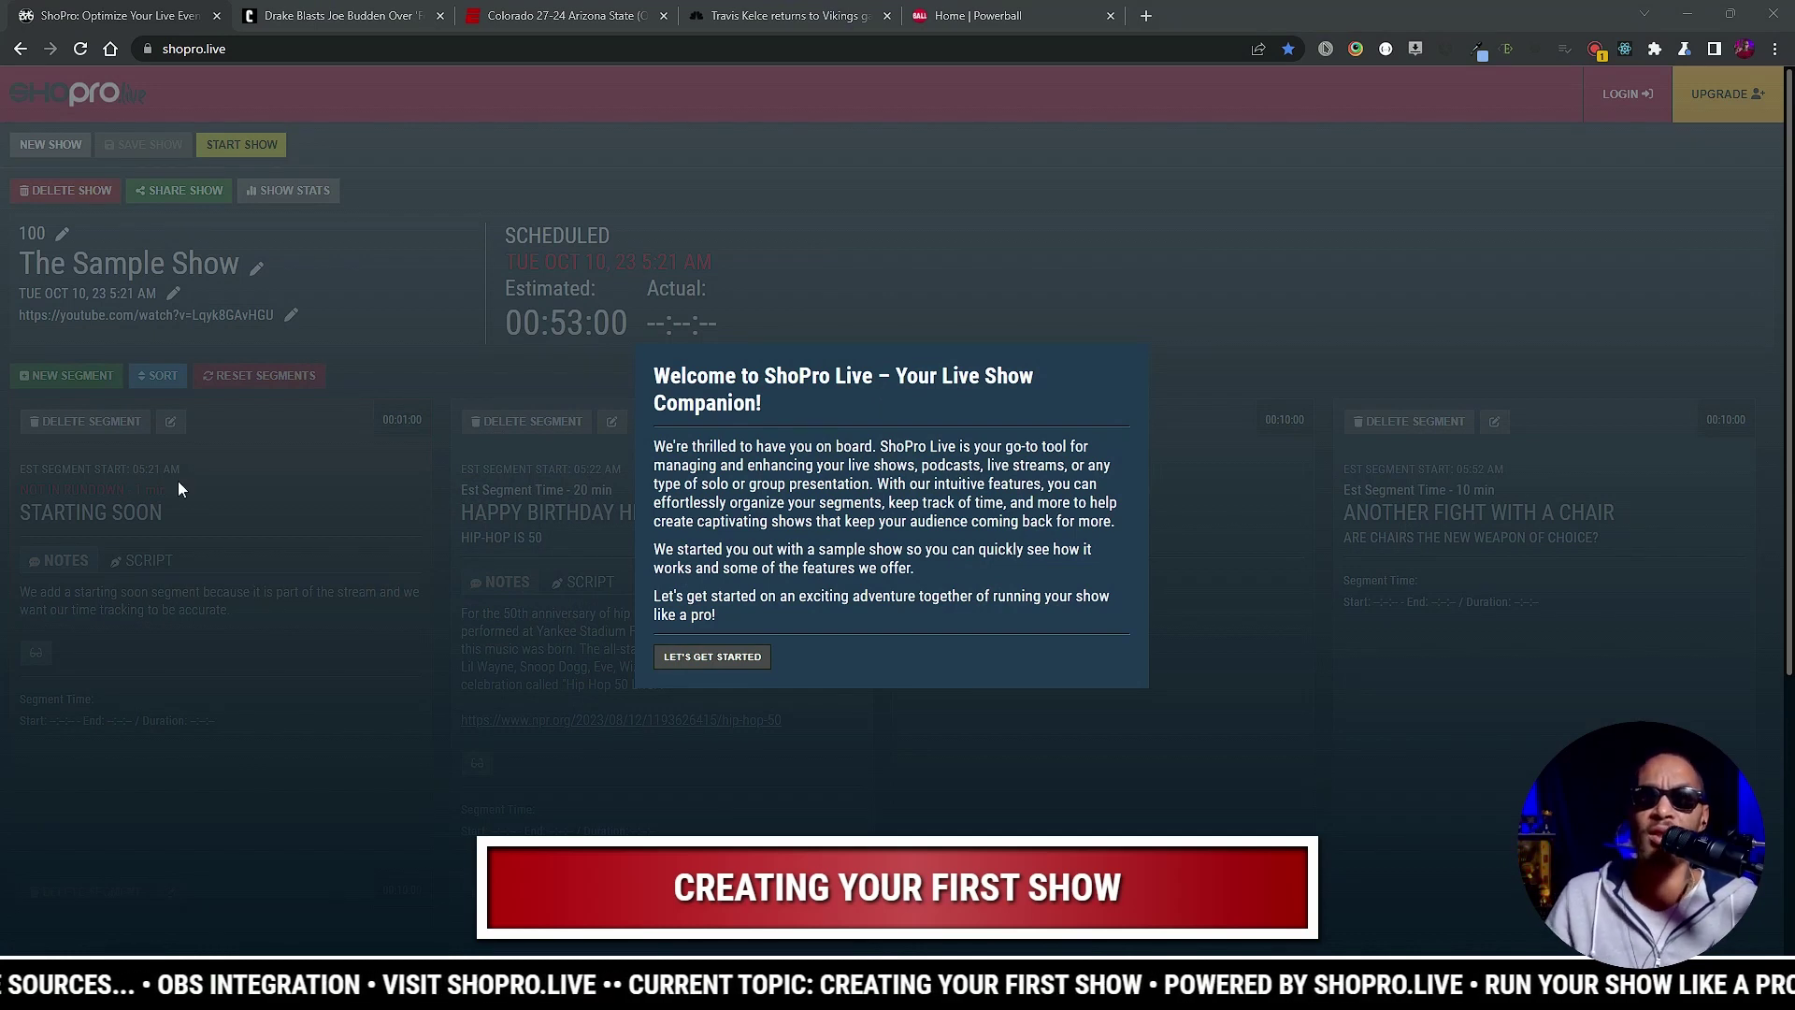
Step: Close the welcome dialog to reveal The Sample Show and its scheduled segments
{"action": "left_click", "coordinate": [709, 659]}
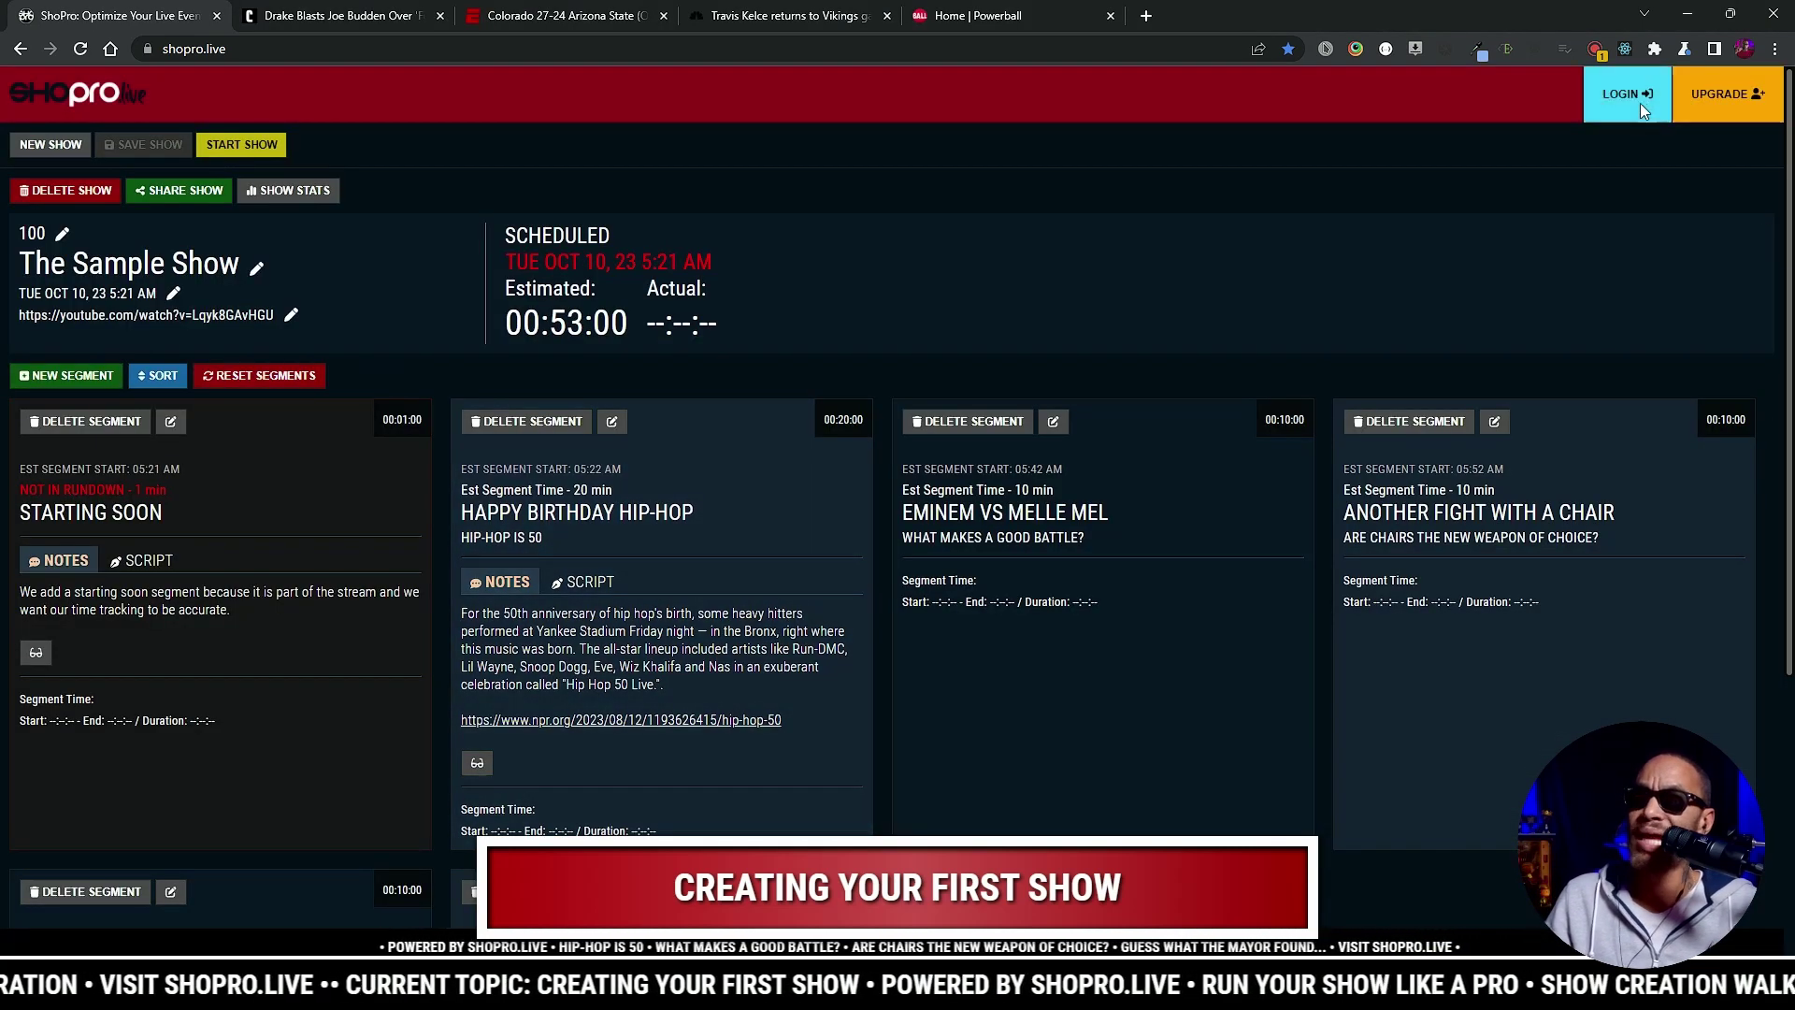
Step: Log in to the account and create a new blank show titled Show Slug
{"action": "left_click", "coordinate": [1622, 97]}
{"action": "left_click", "coordinate": [867, 559]}
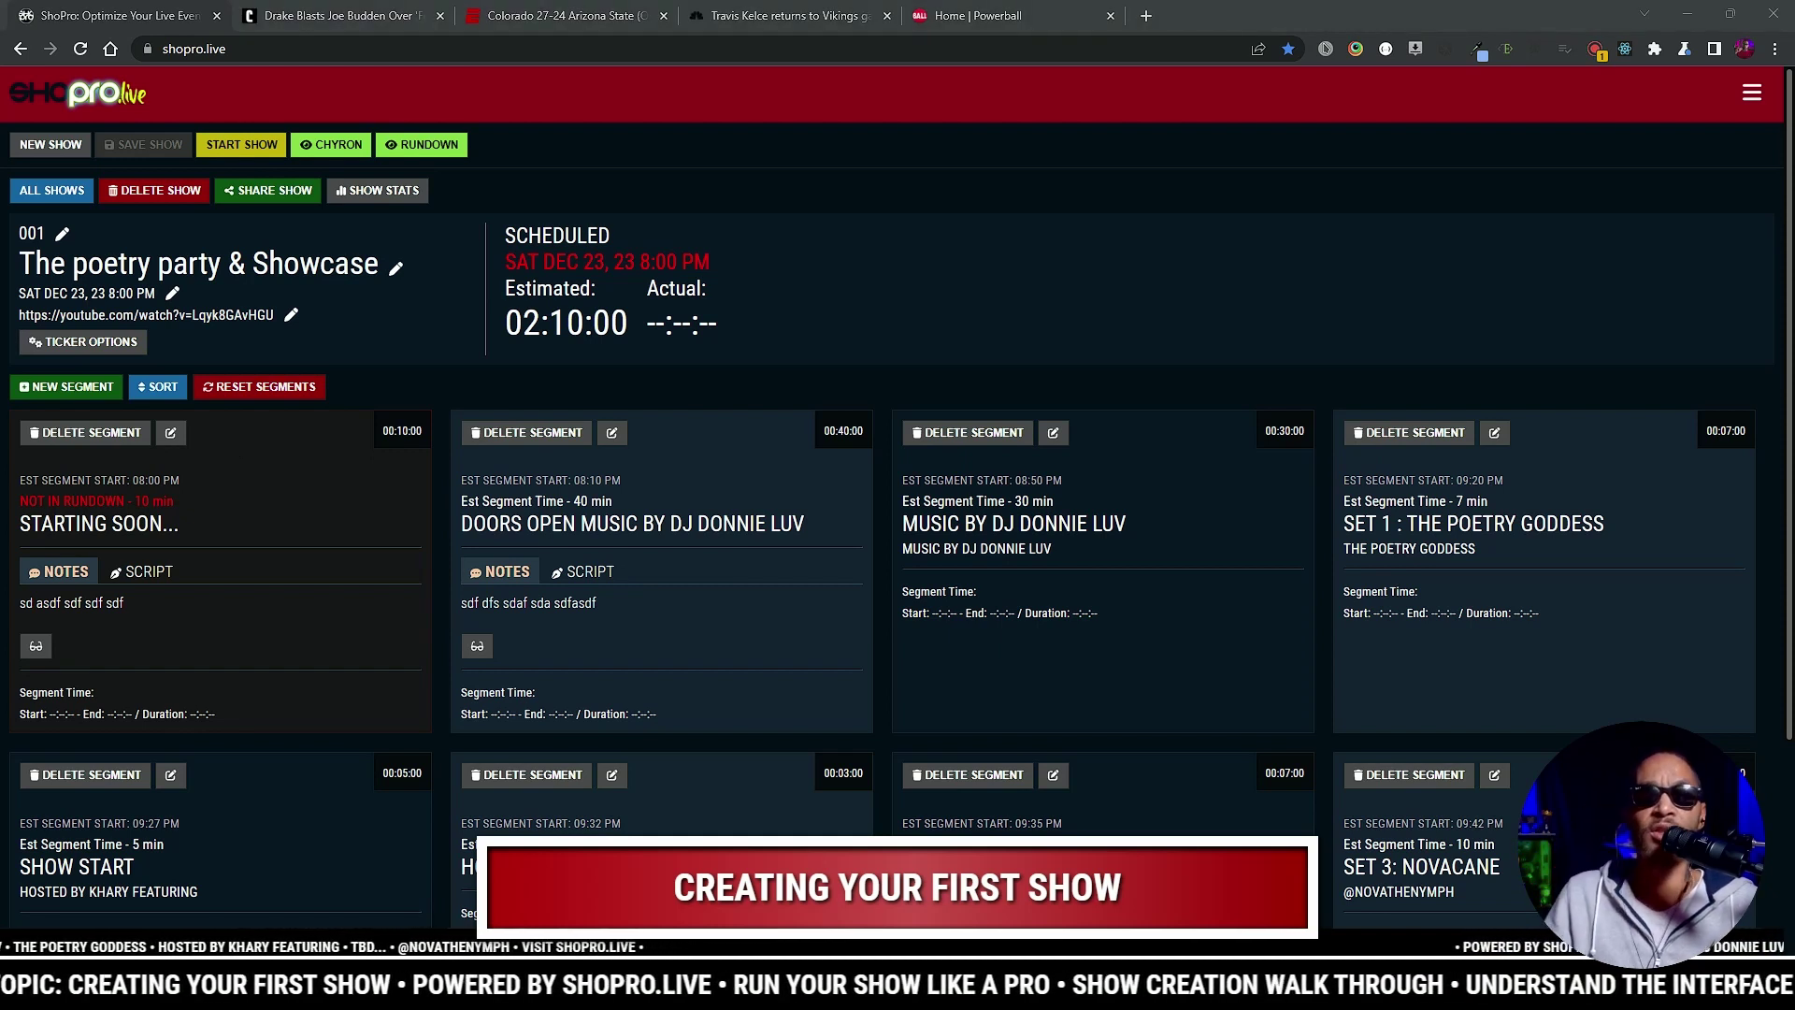
{"action": "left_click", "coordinate": [53, 149]}
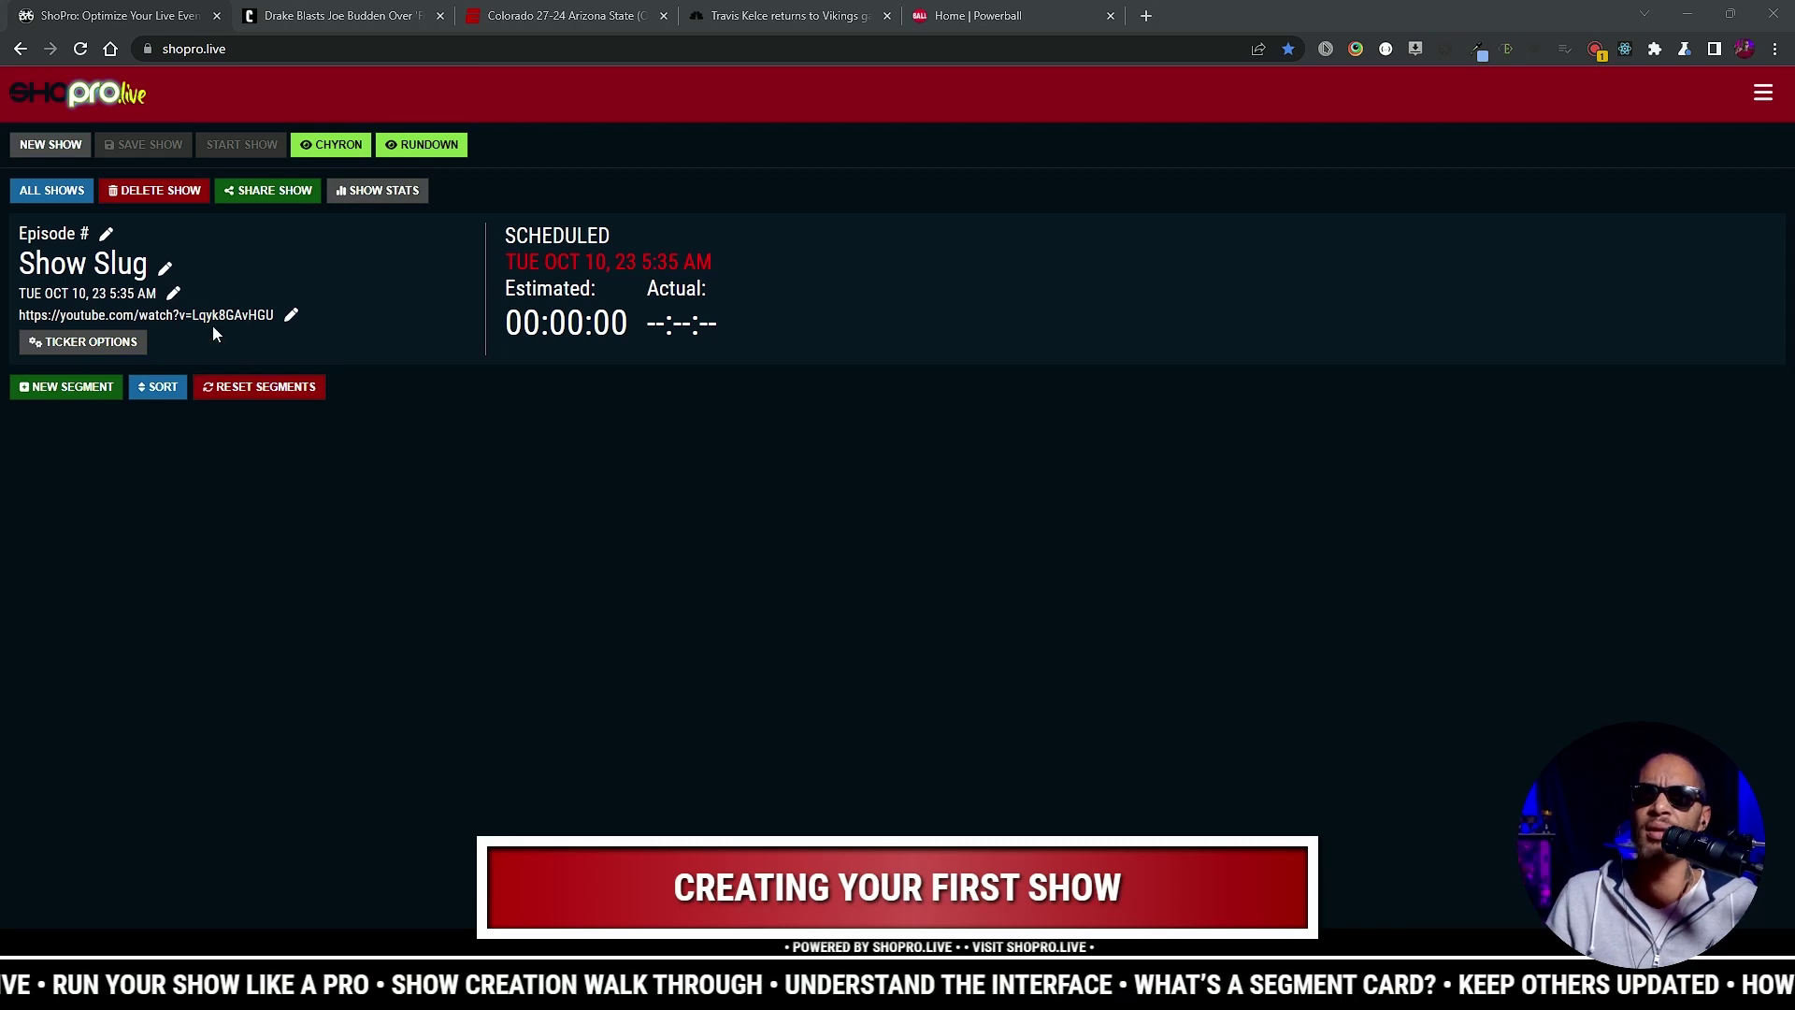
Step: Set the show's episode number to 222
{"action": "left_click", "coordinate": [106, 235]}
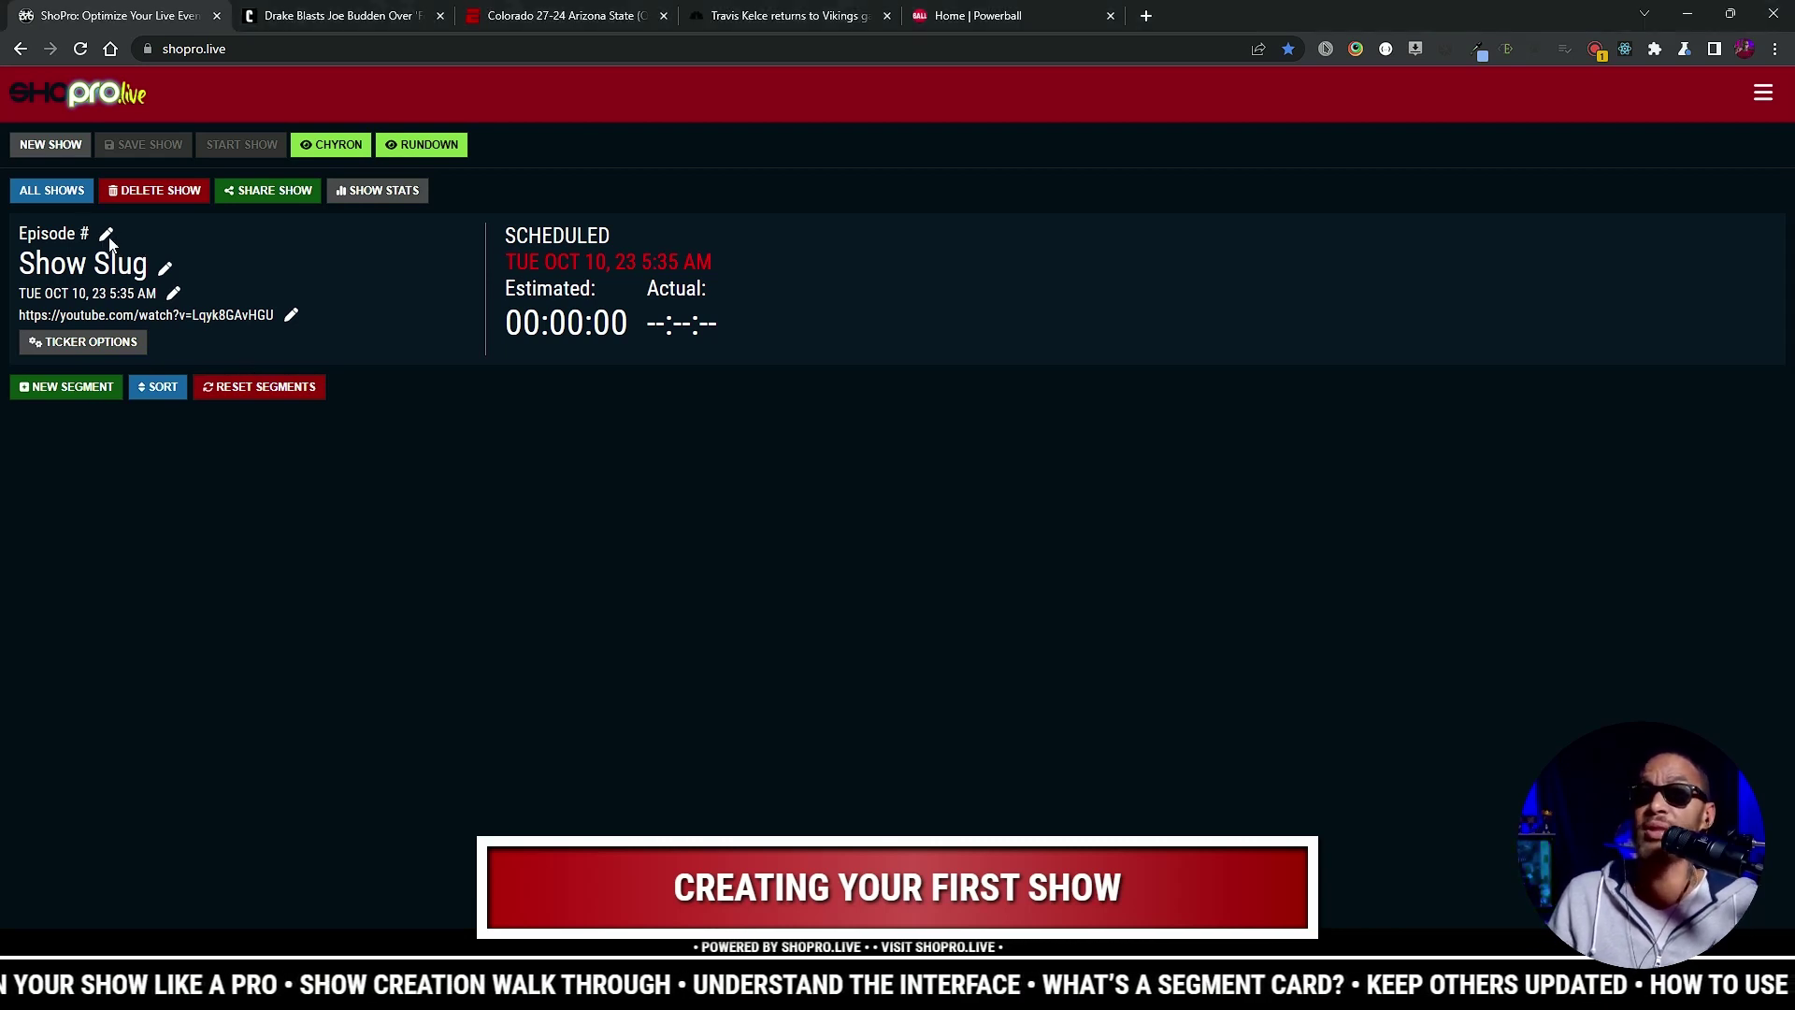
{"action": "left_click", "coordinate": [105, 240]}
{"action": "type", "text": "222"}
{"action": "left_click", "coordinate": [260, 242]}
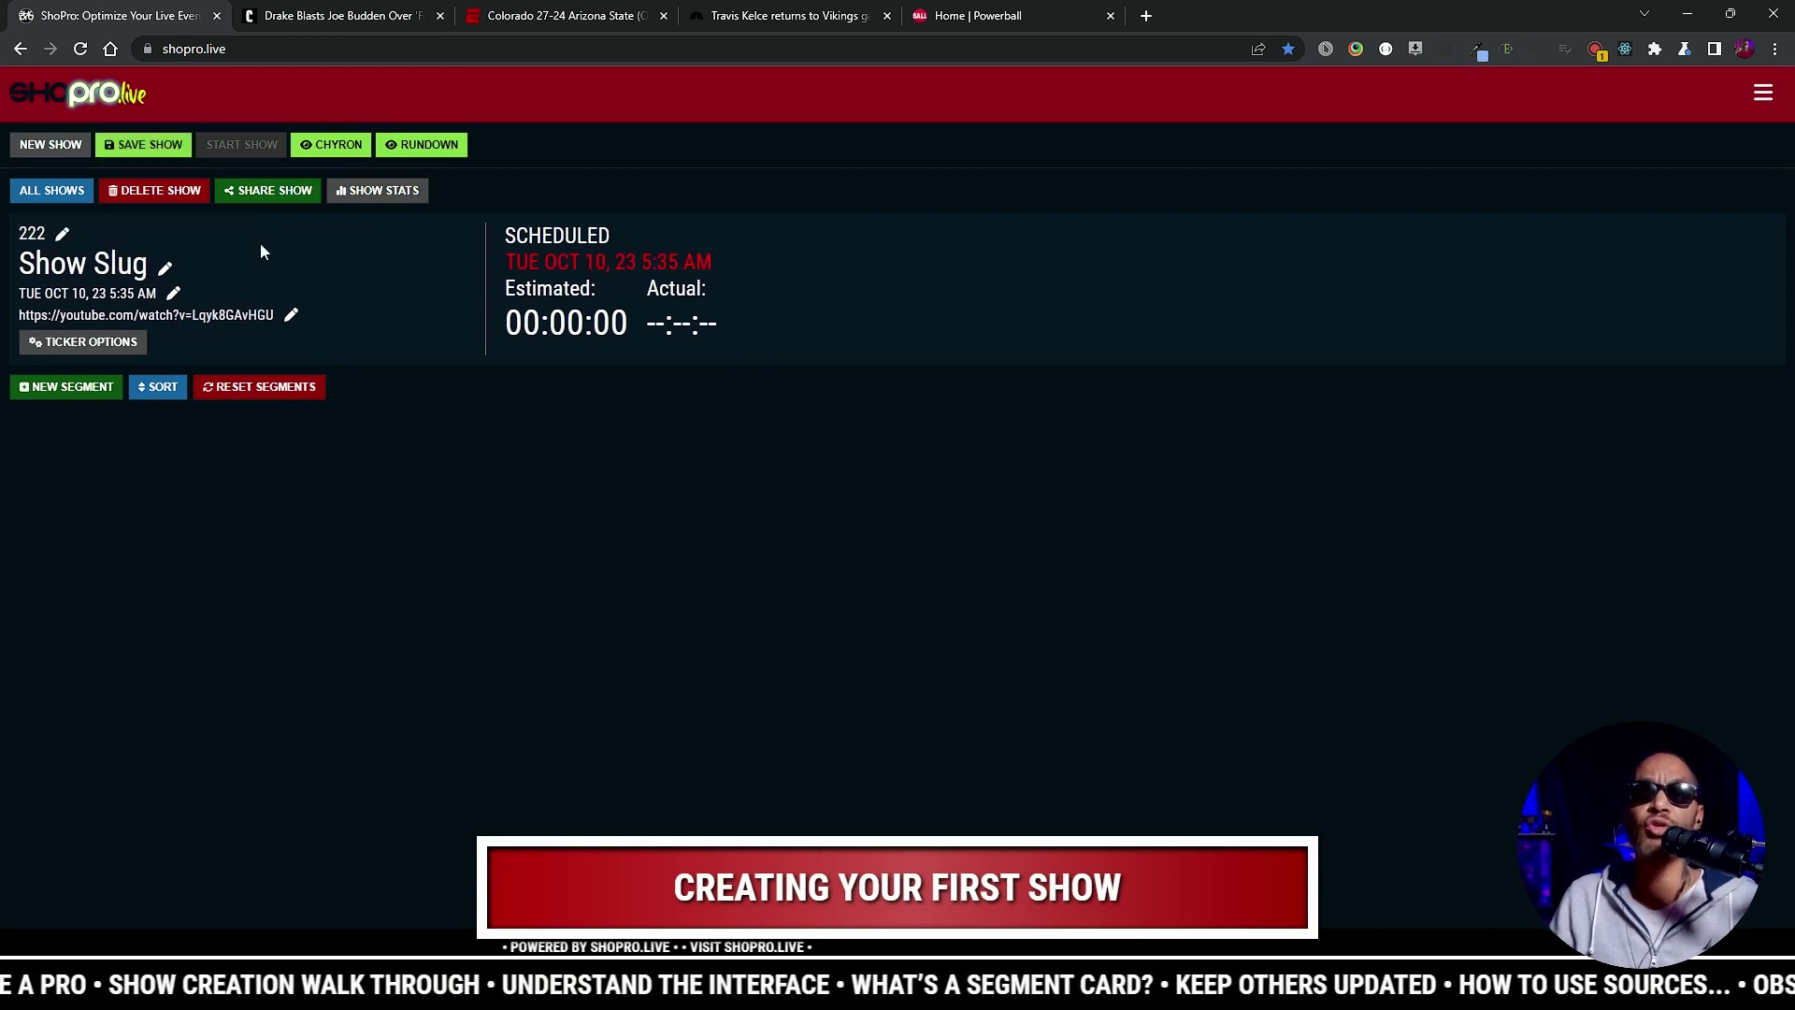
Step: Rename the show to 'Tuesday Oct 10'
{"action": "left_click", "coordinate": [164, 269]}
{"action": "left_click", "coordinate": [161, 272]}
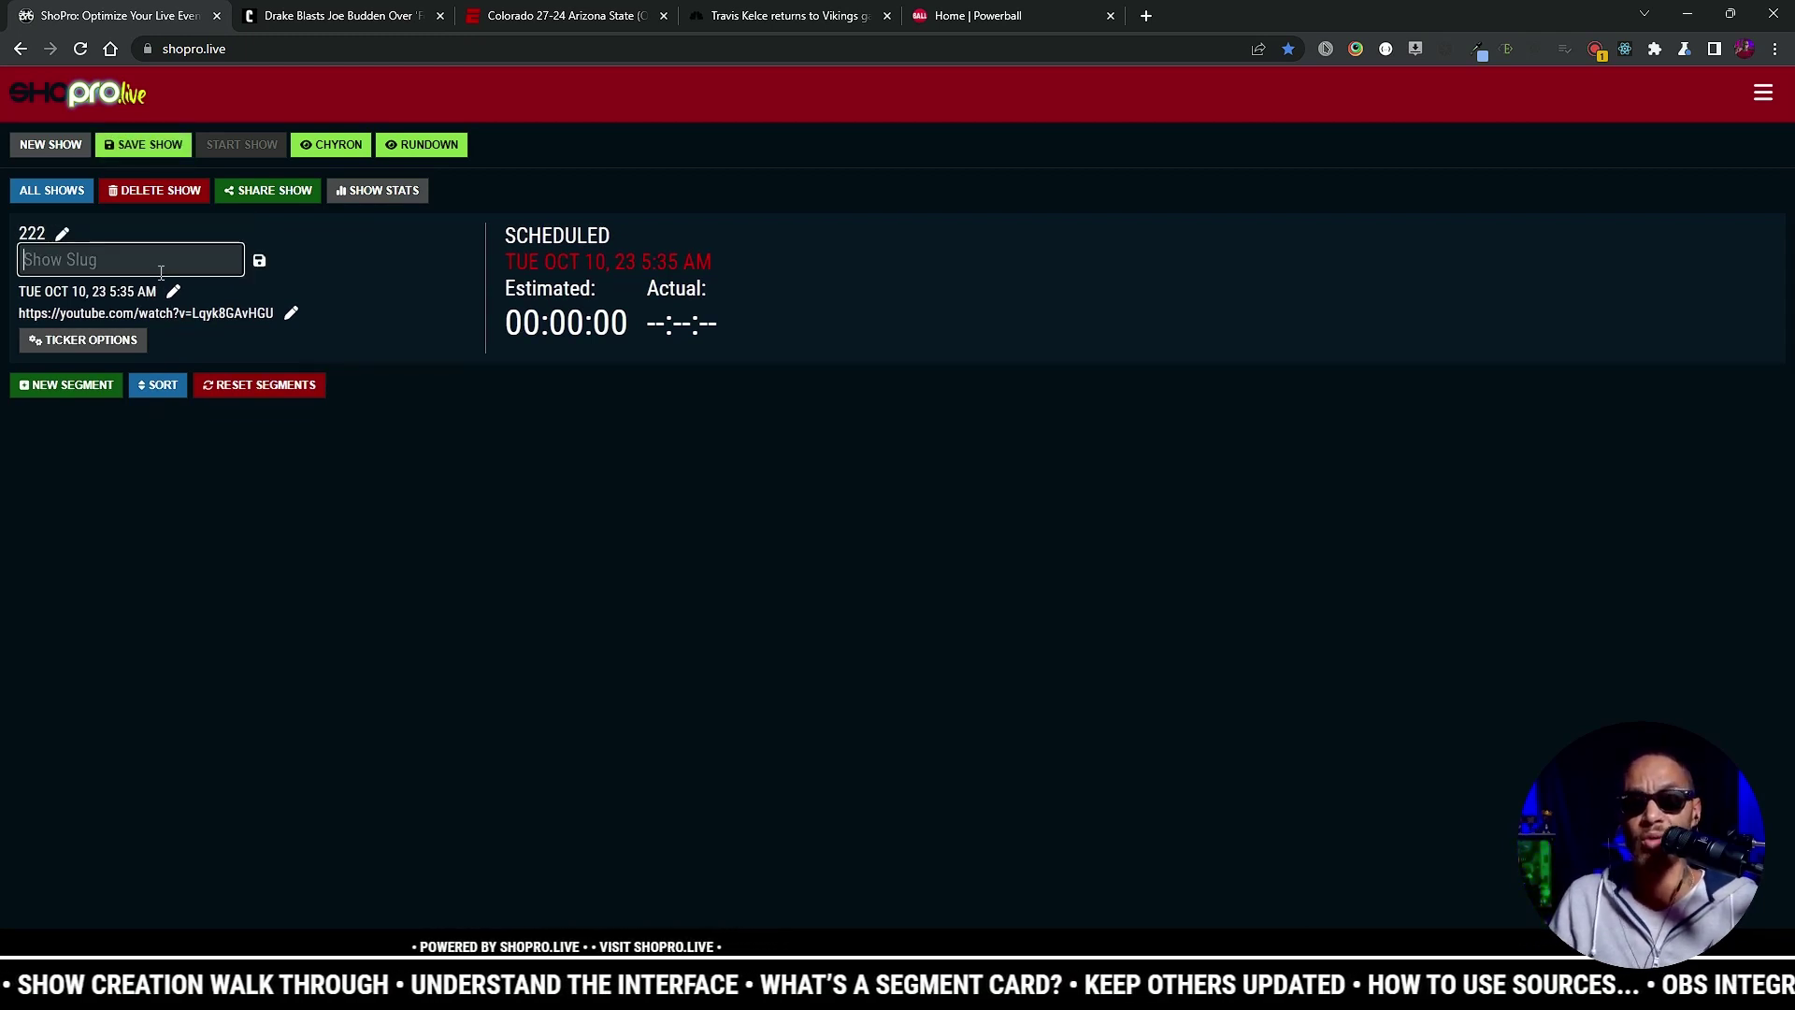
{"action": "type", "text": "Tuesday Oct 10"}
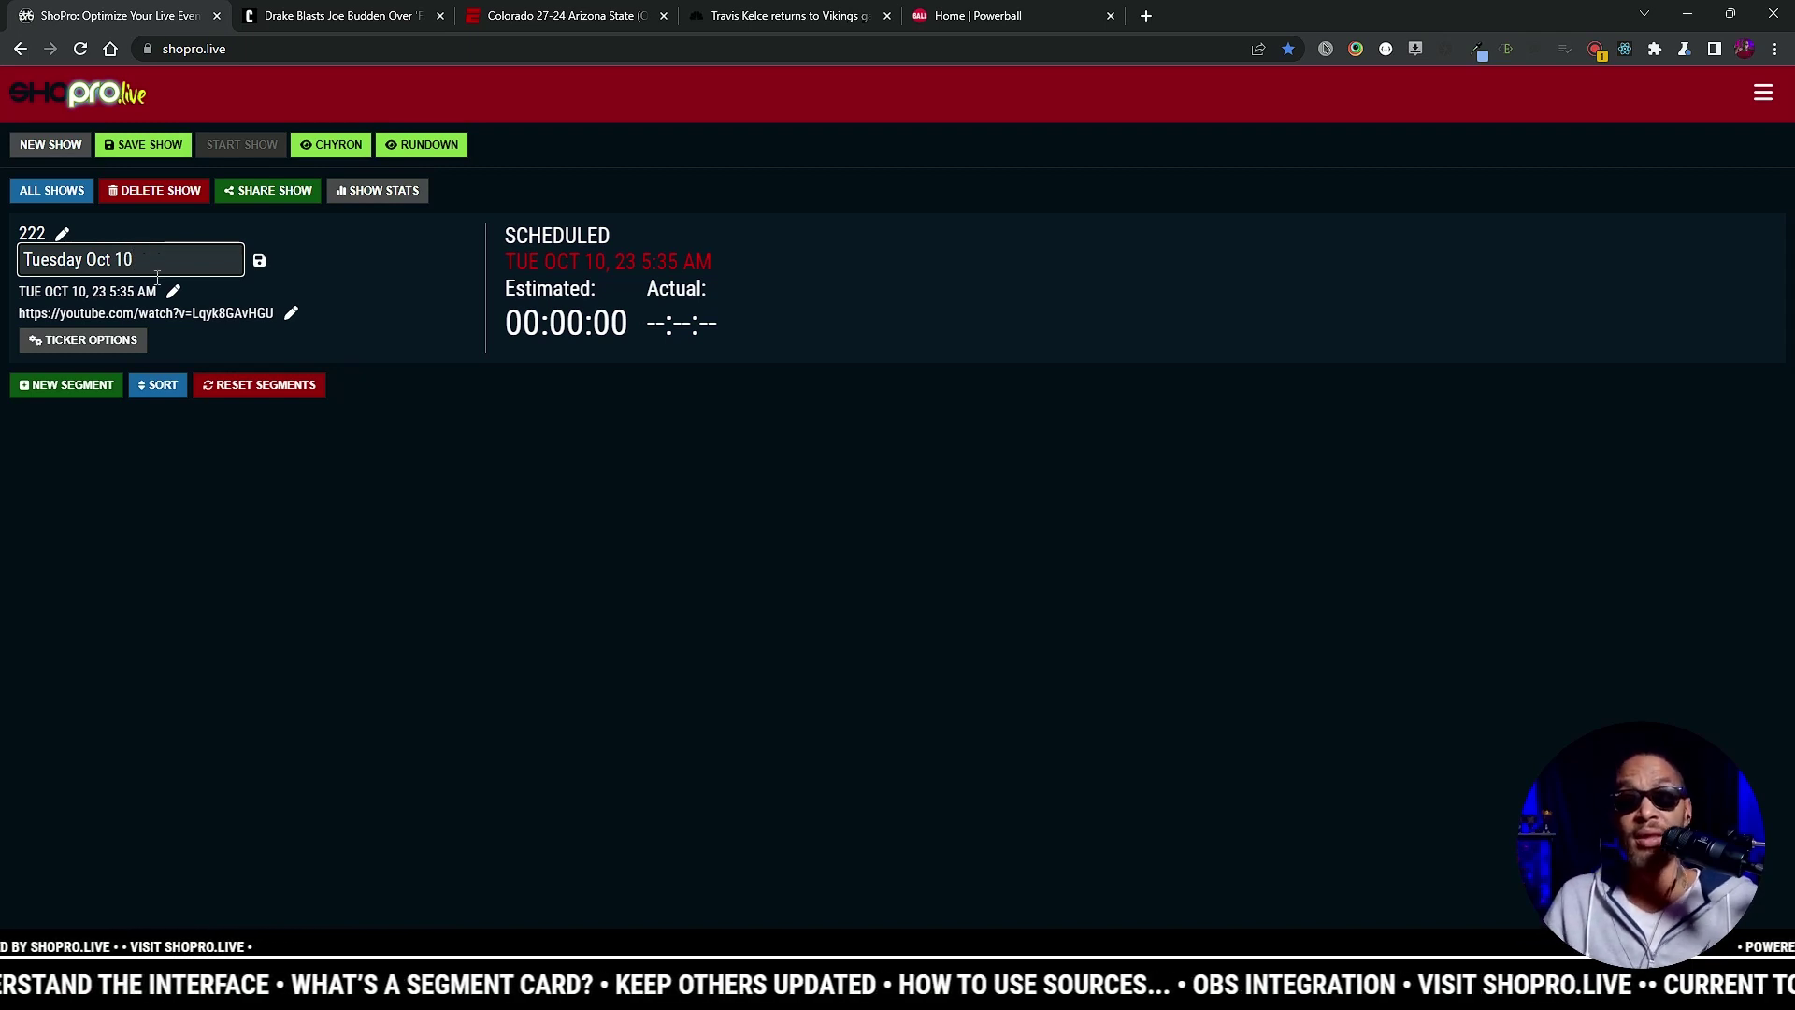
{"action": "left_click", "coordinate": [172, 292]}
Step: Schedule the show for Oct 10 at 09:59 PM
{"action": "left_click", "coordinate": [227, 298]}
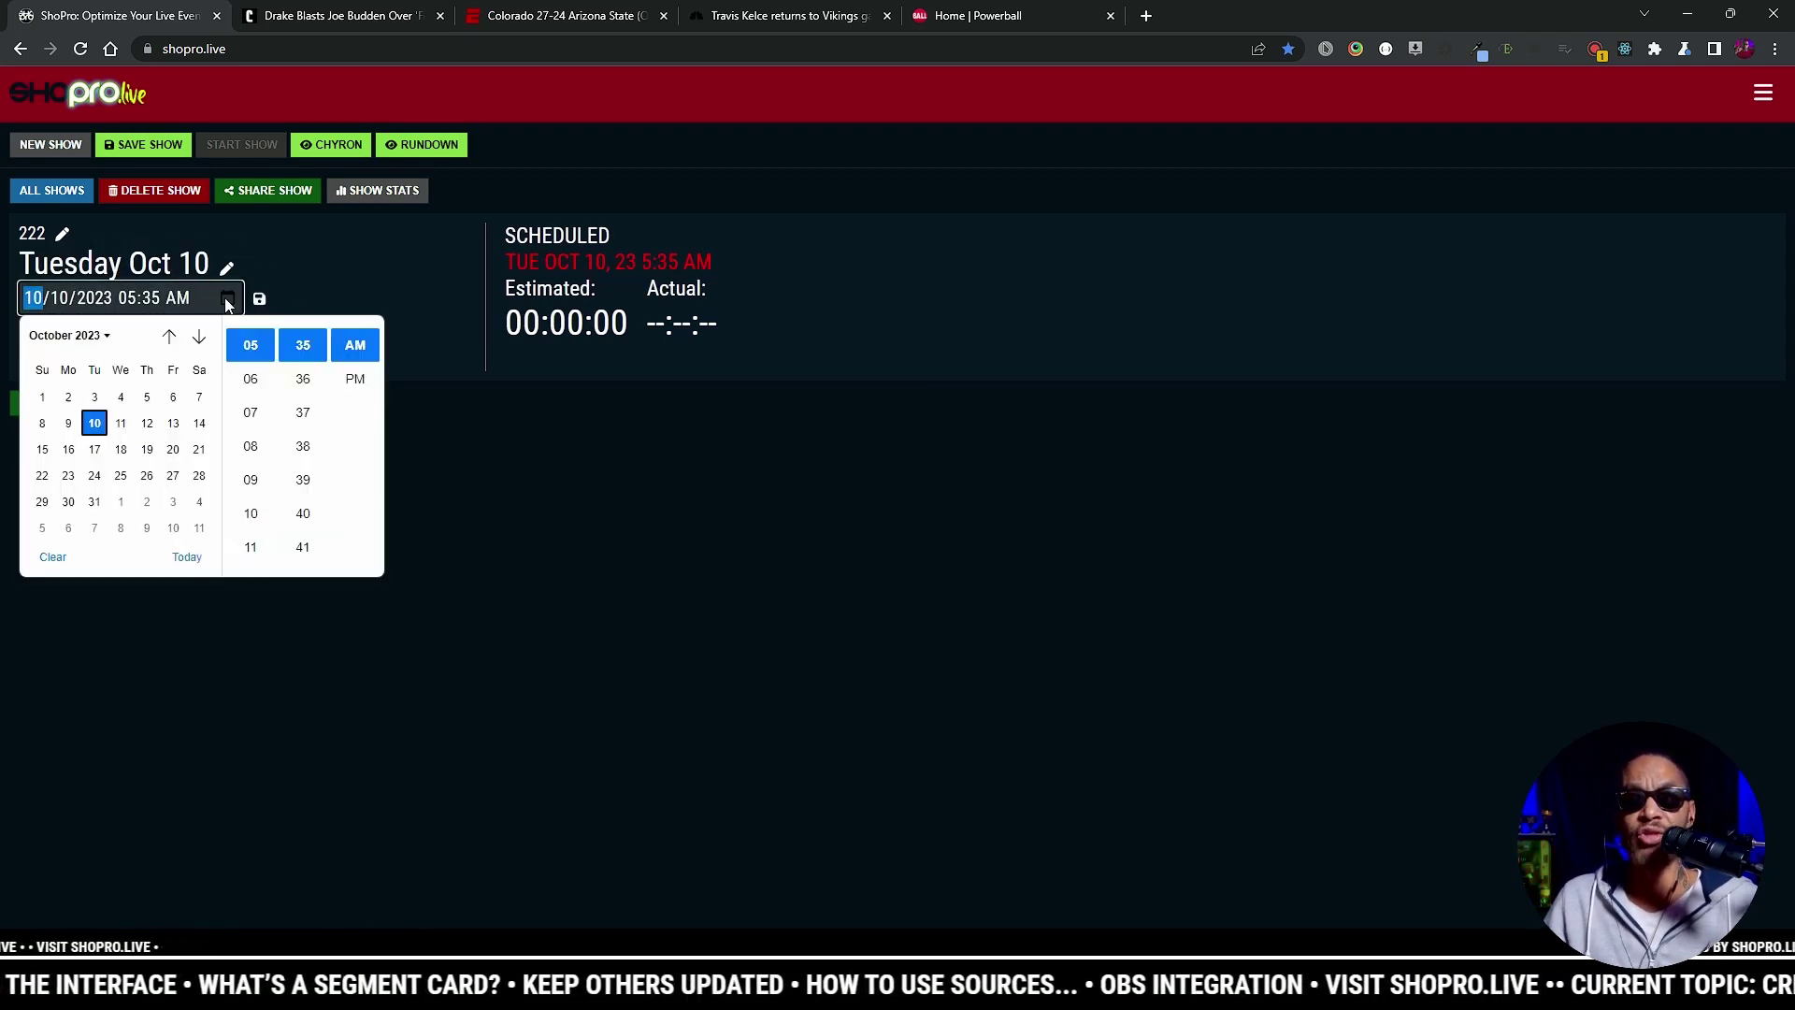
{"action": "left_click", "coordinate": [251, 479]}
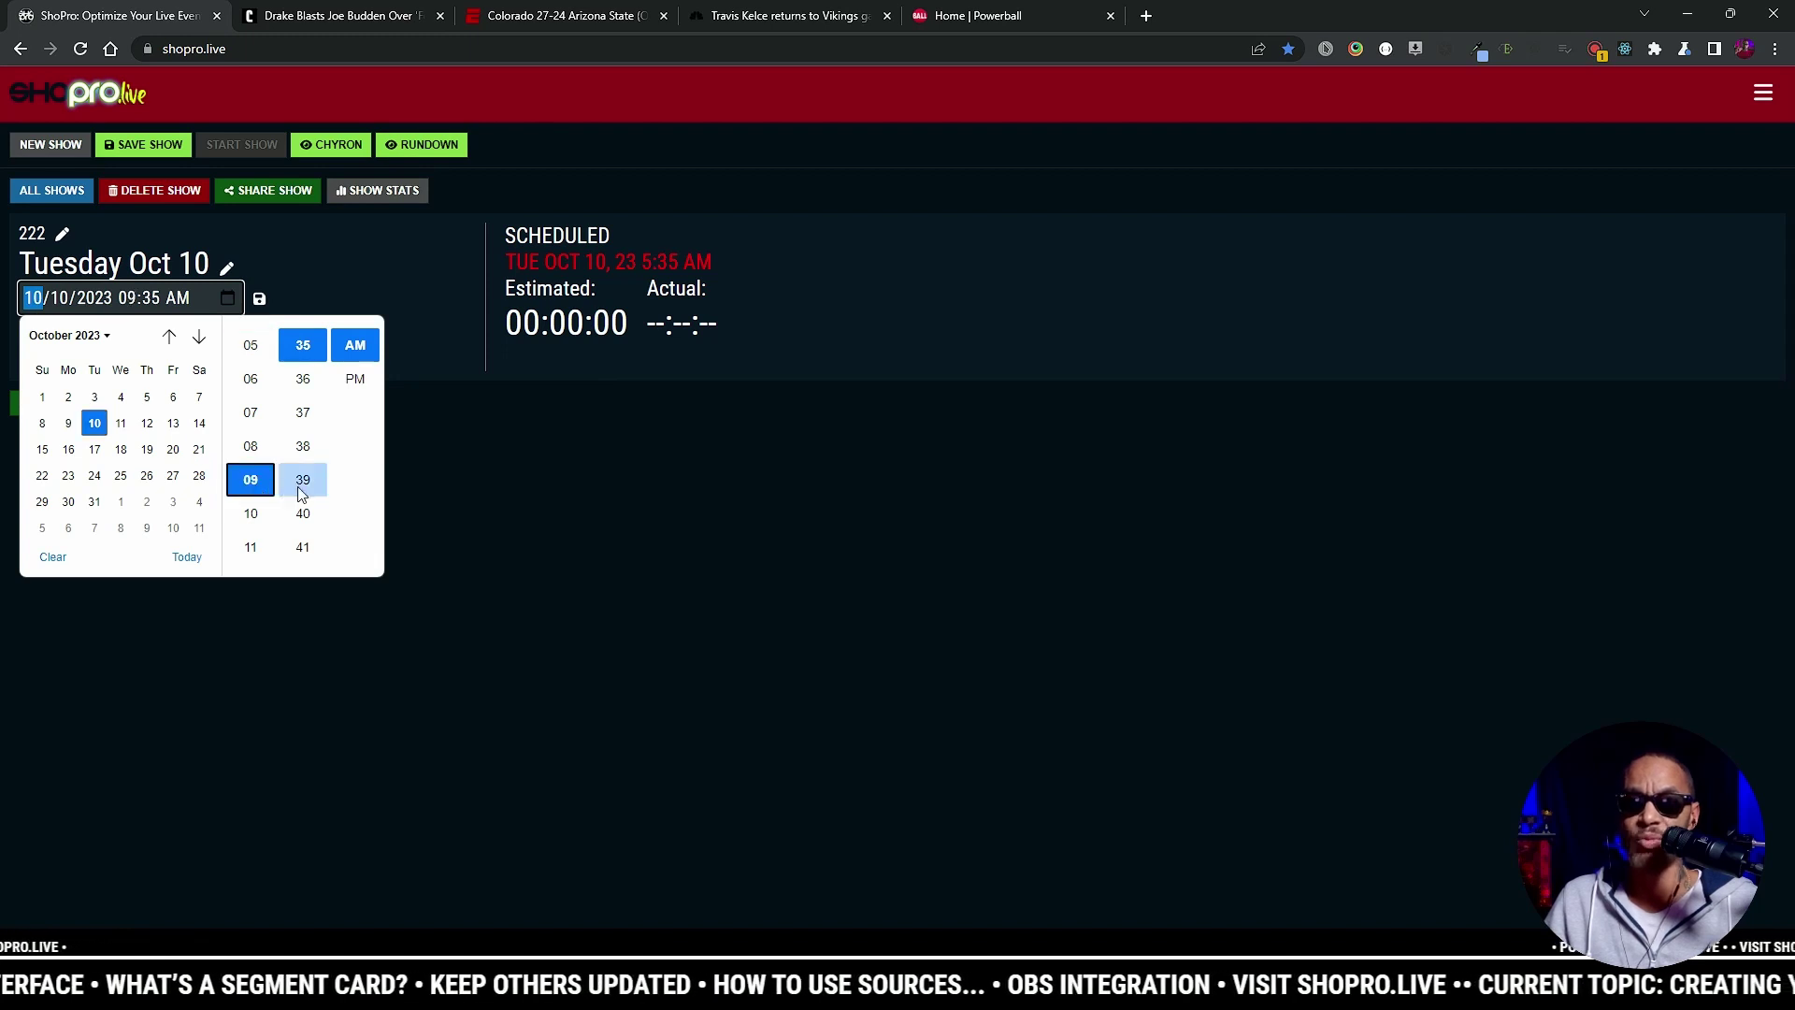
{"action": "scroll", "coordinate": [297, 458], "scroll_direction": "down", "scroll_amount": 7}
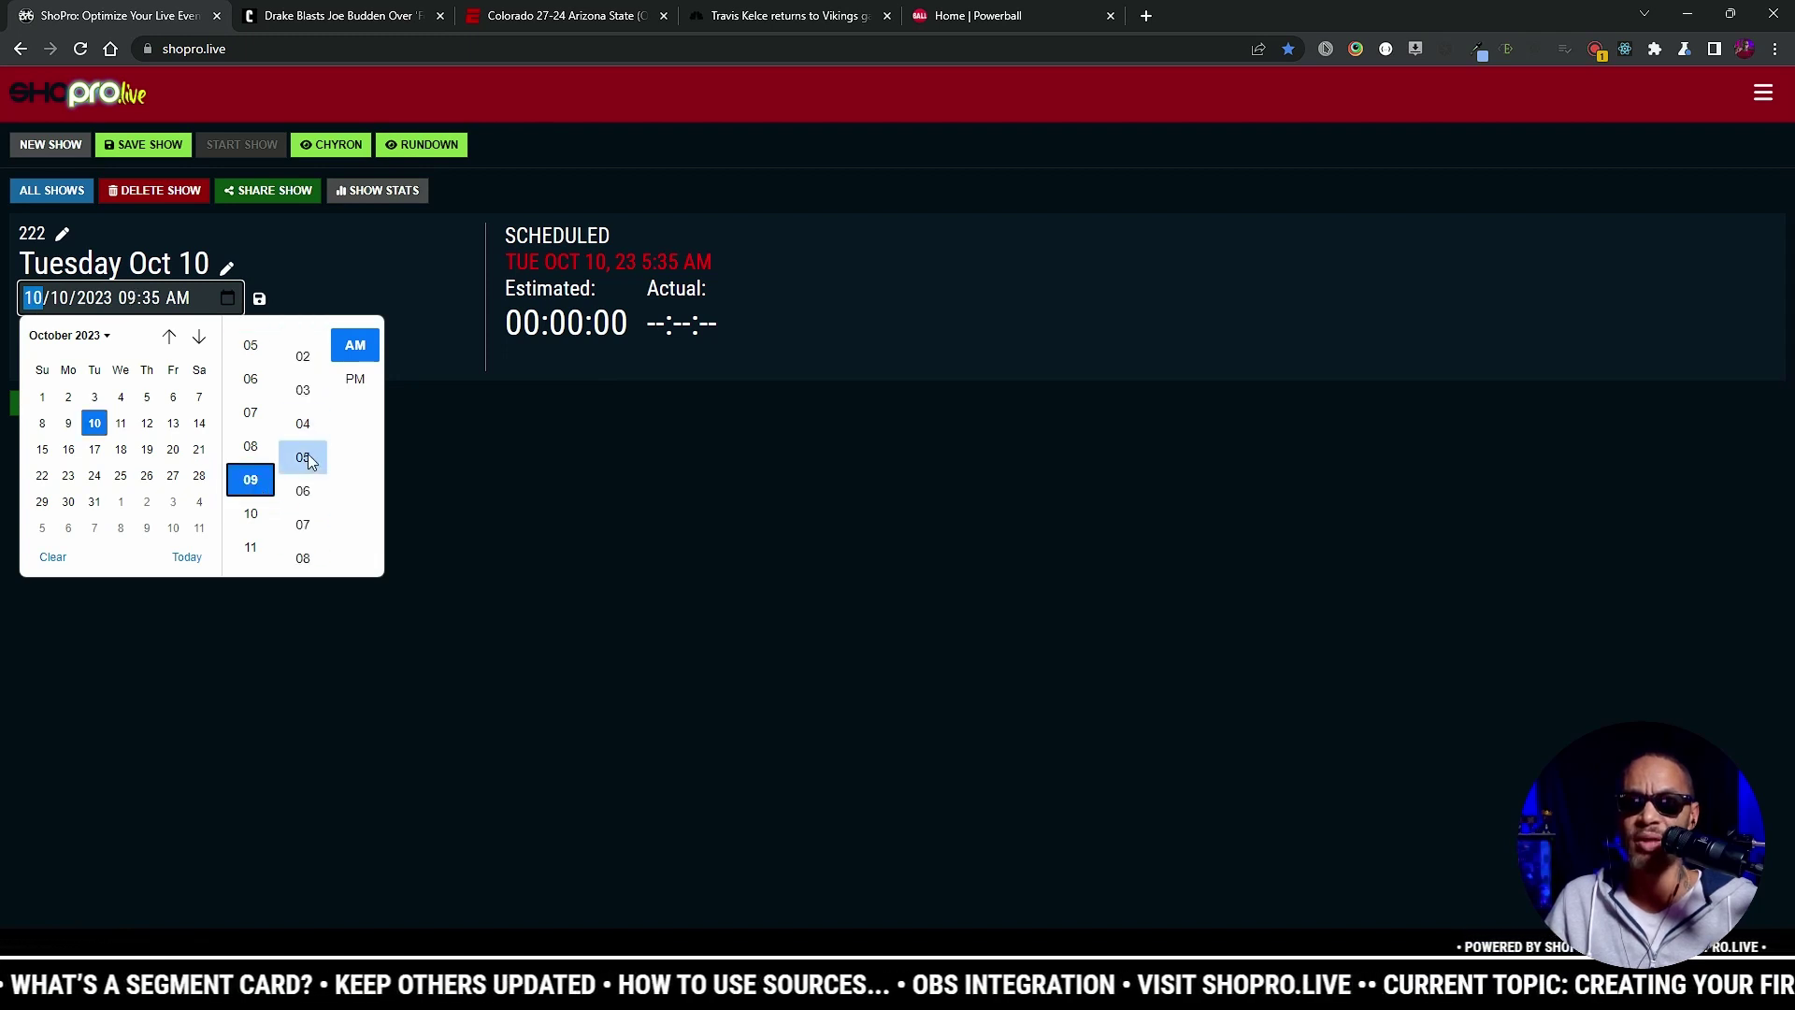
{"action": "scroll", "coordinate": [309, 417], "scroll_direction": "down", "scroll_amount": 1}
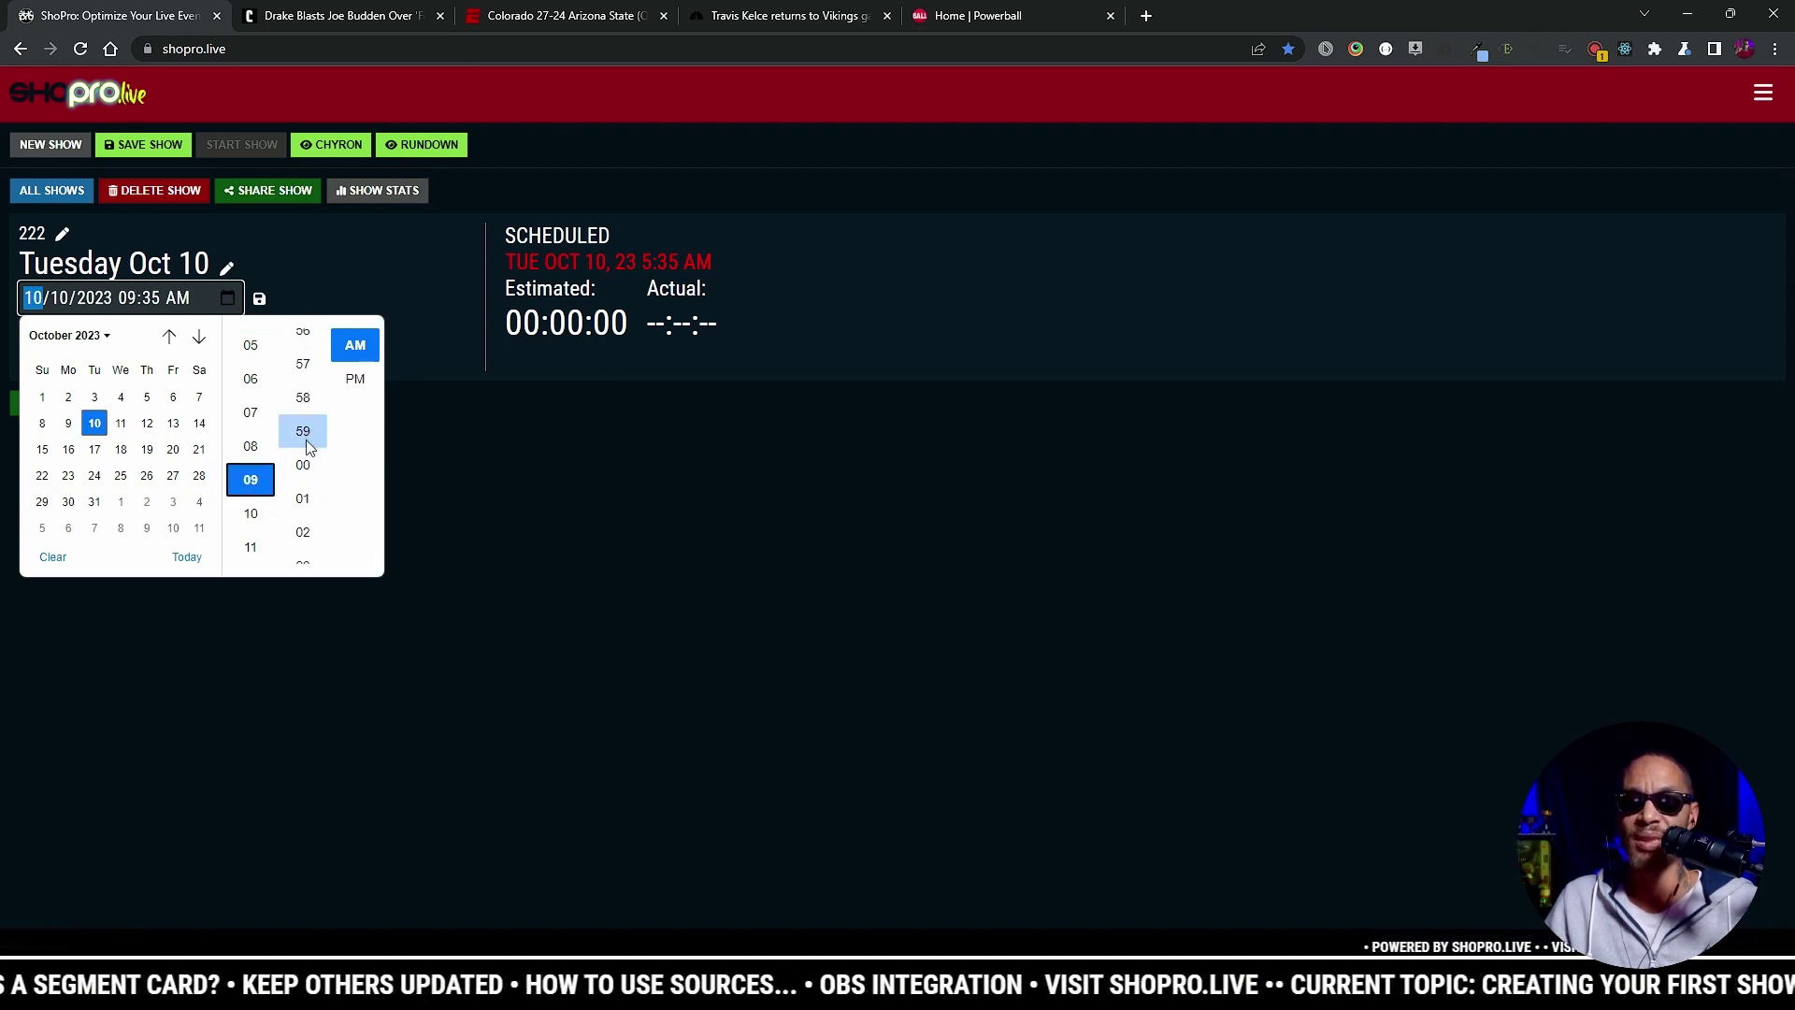
{"action": "left_click", "coordinate": [303, 431]}
{"action": "left_click", "coordinate": [356, 378]}
{"action": "left_click", "coordinate": [410, 353]}
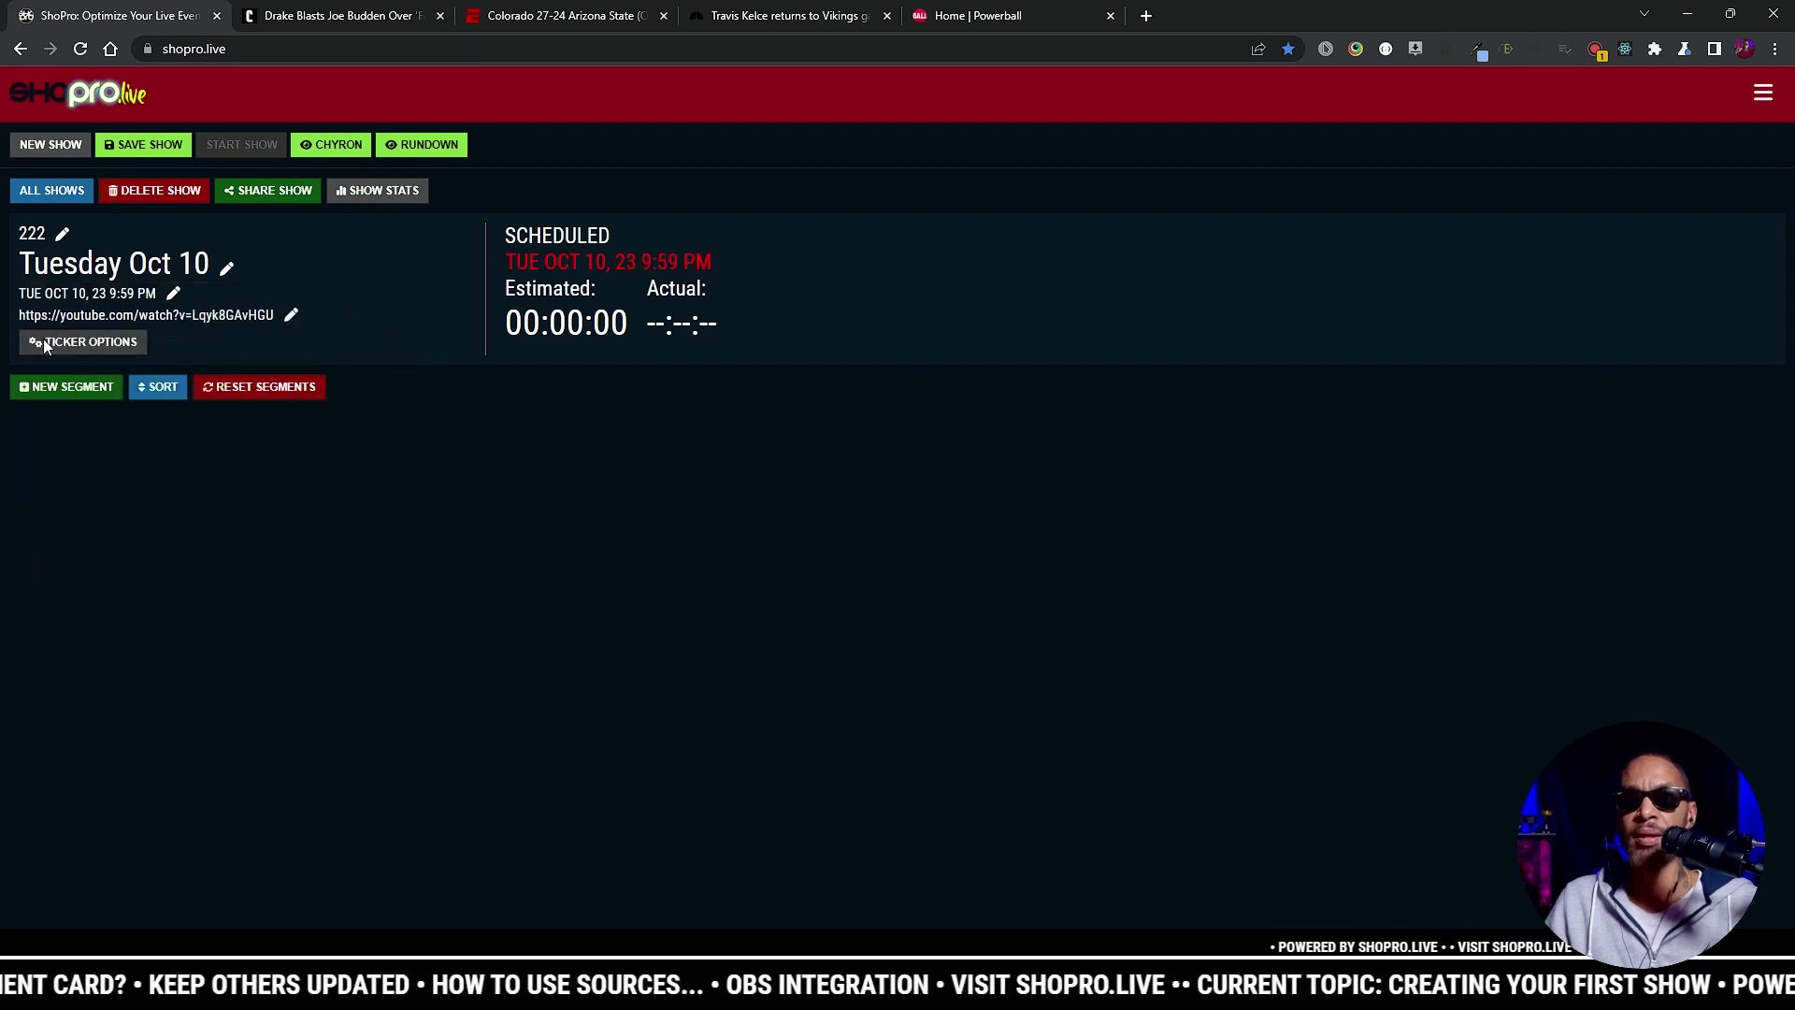
Step: Add a new segment with a 2-minute duration and slug 'Starting Soon.'
{"action": "left_click", "coordinate": [55, 395]}
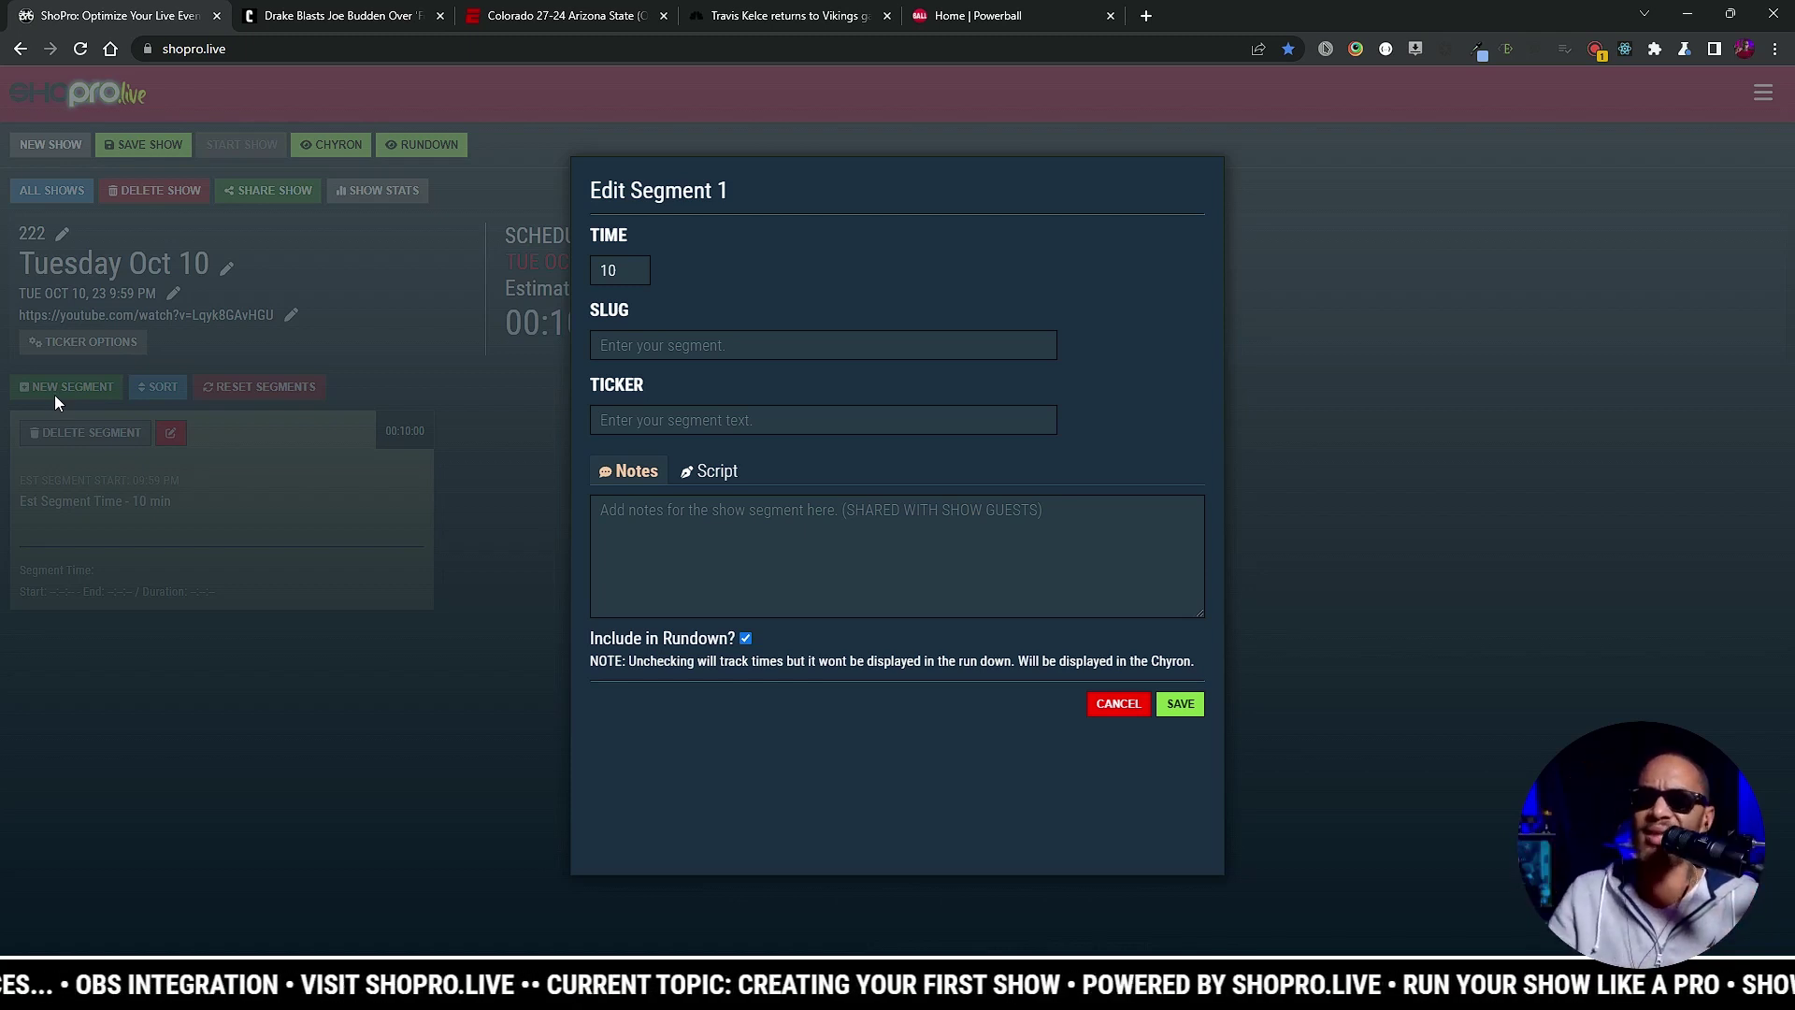
{"action": "double_click", "coordinate": [608, 270]}
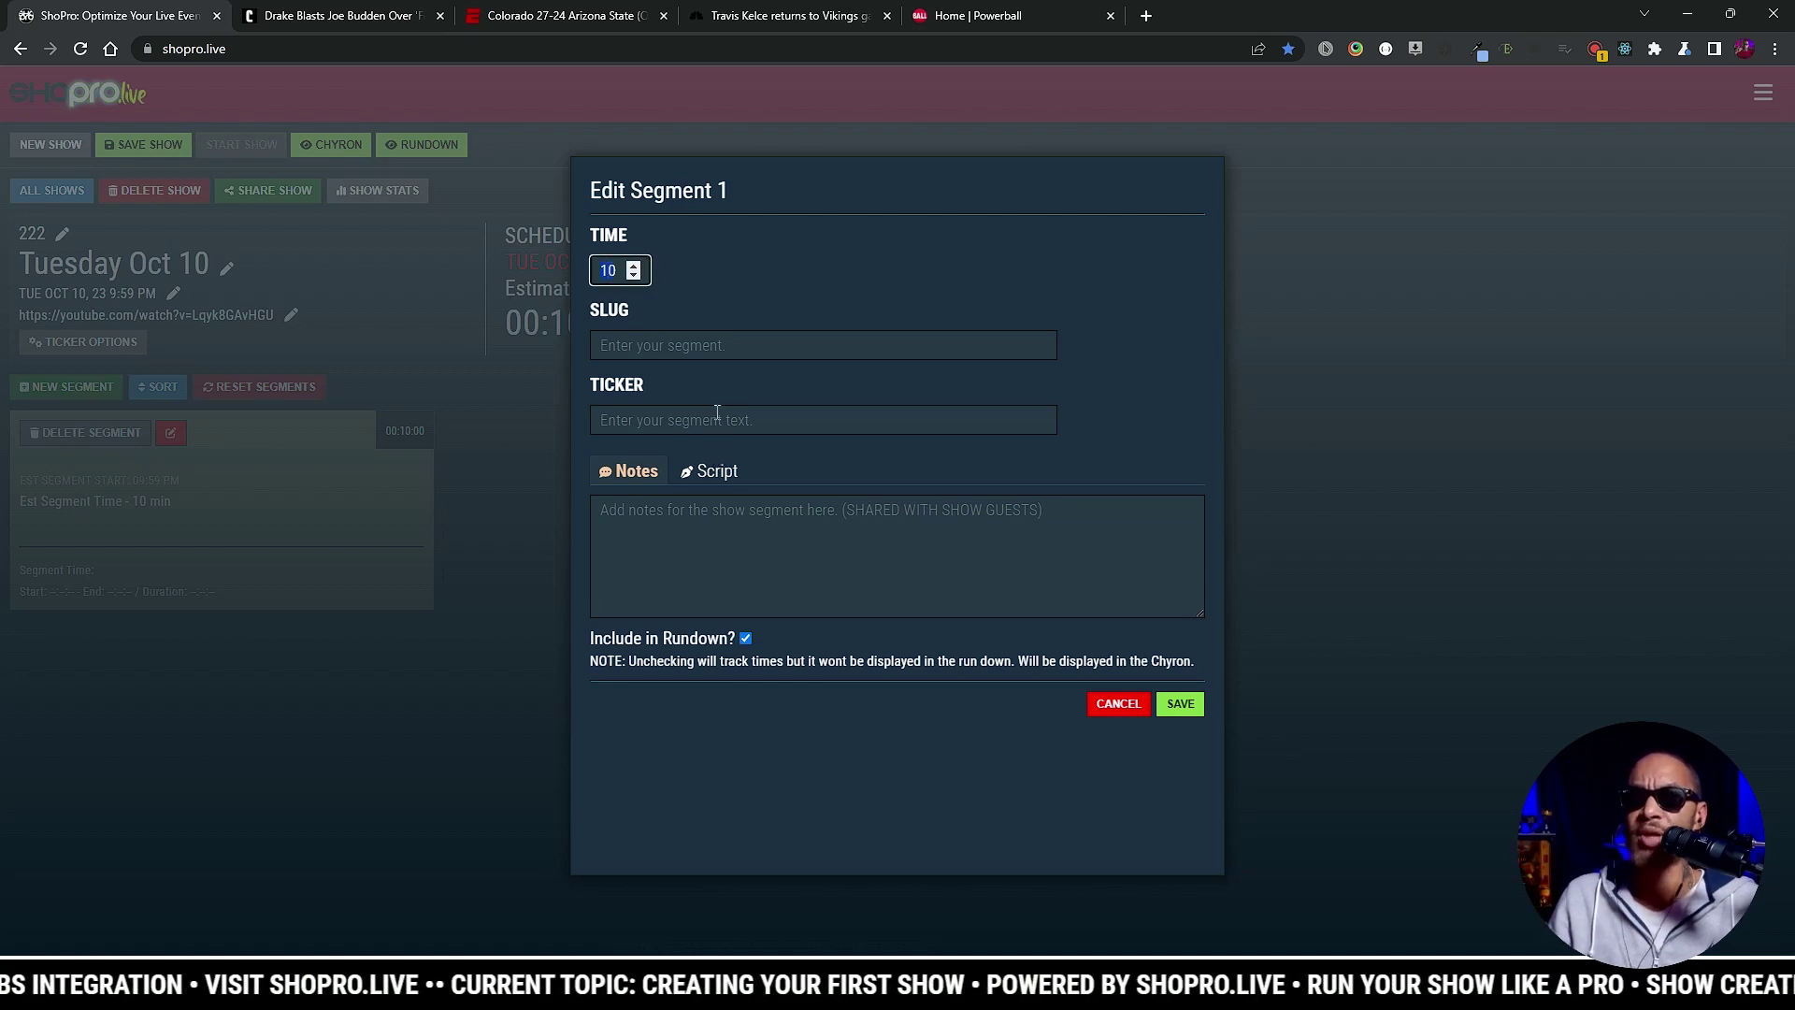
{"action": "type", "text": "2"}
{"action": "left_click", "coordinate": [851, 346]}
{"action": "type", "text": "Startinf"}
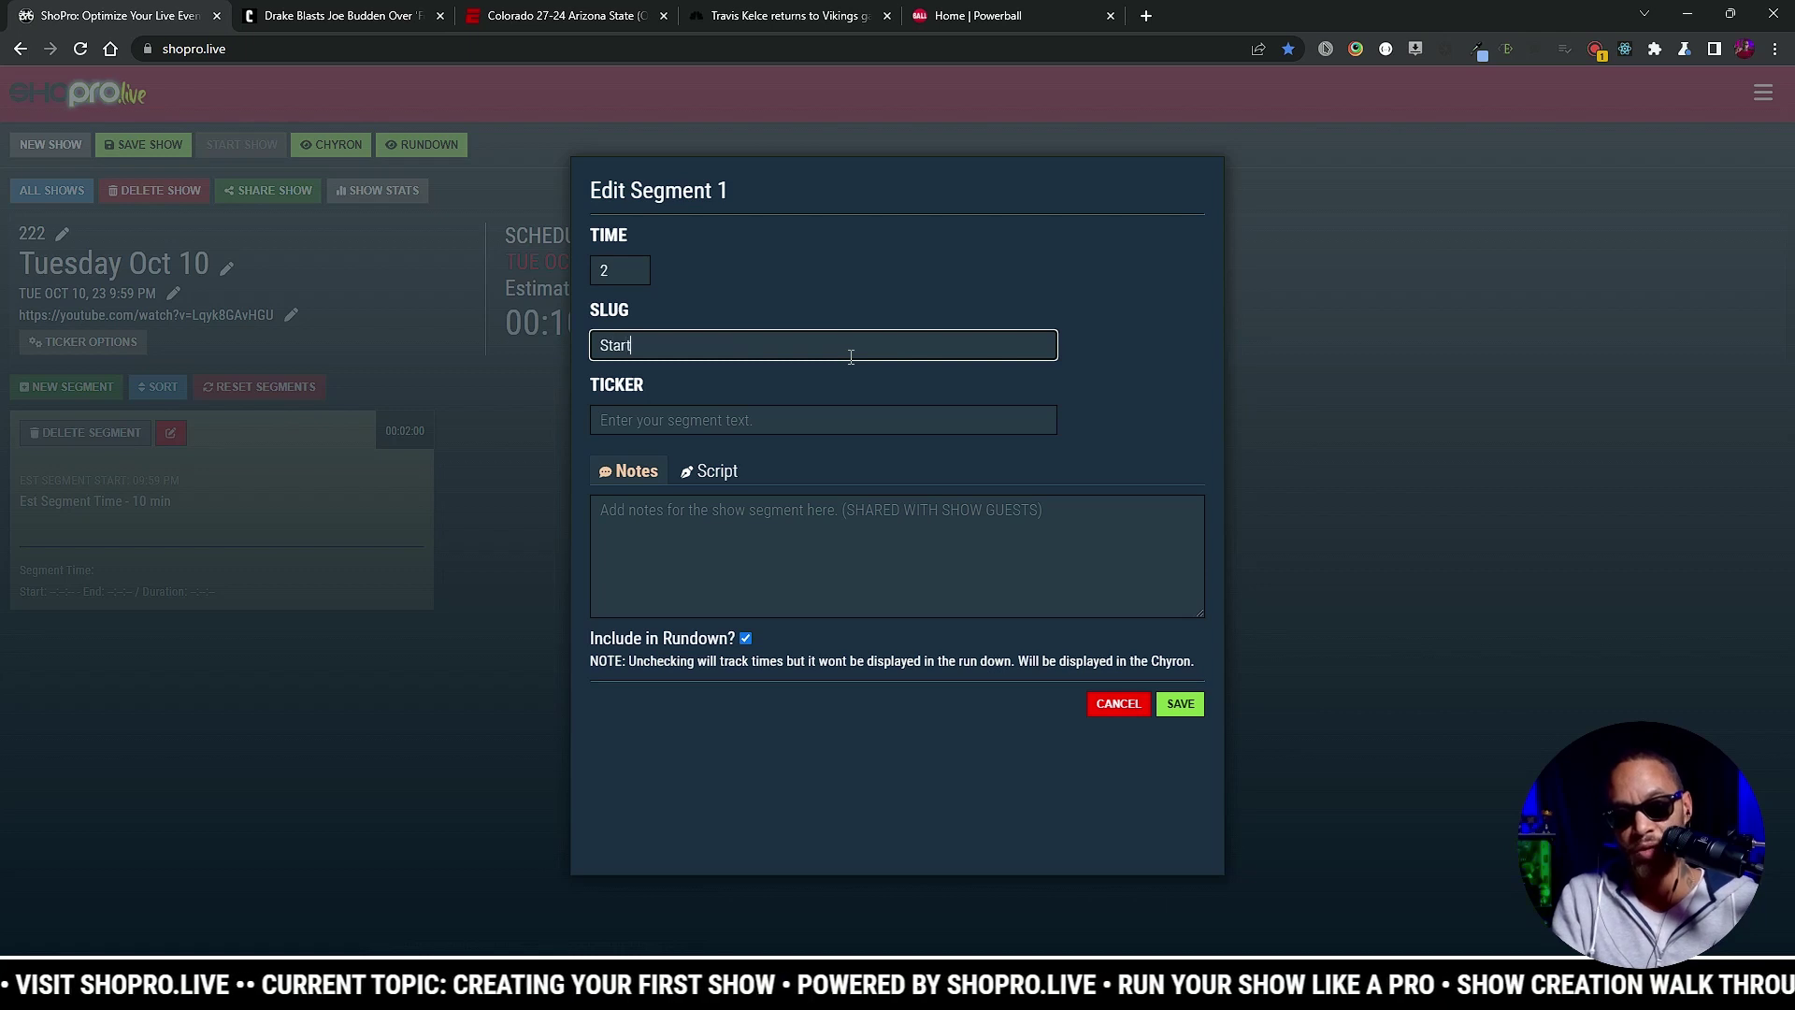
{"action": "key", "text": "BackSpace"}
{"action": "key", "text": "BackSpace"}
{"action": "type", "text": "g AS"}
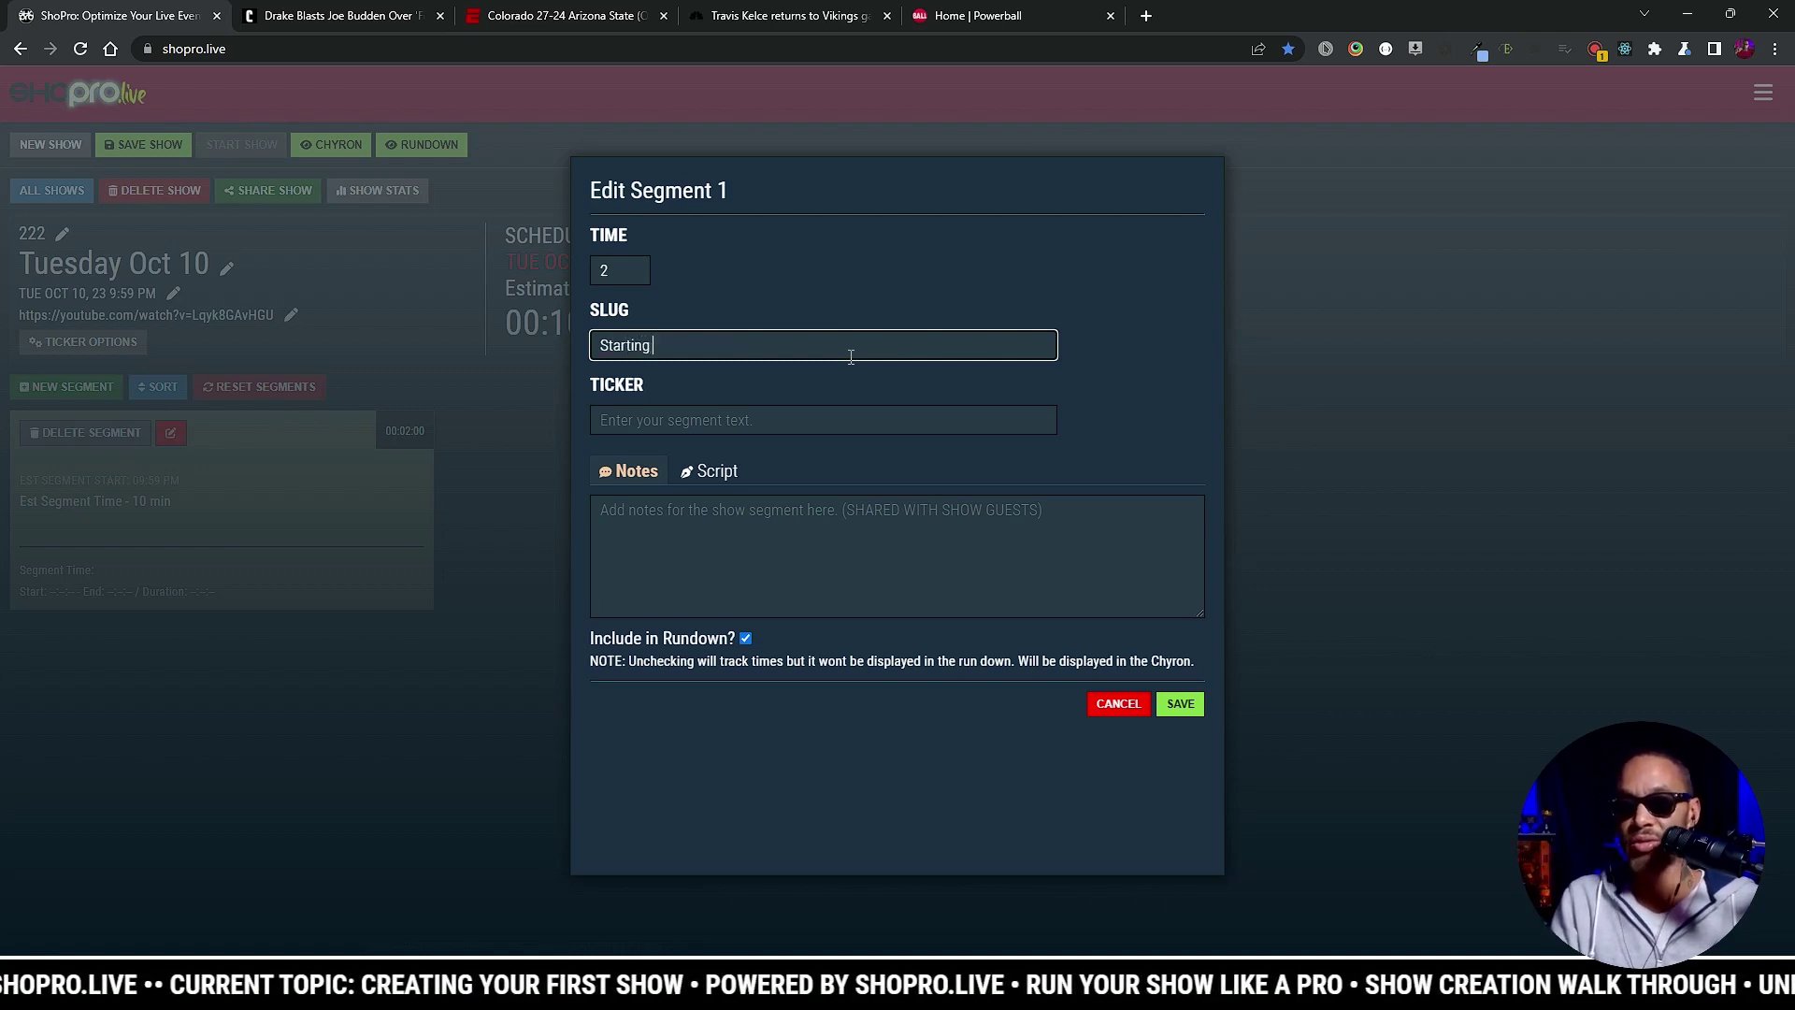
{"action": "key", "text": "BackSpace"}
{"action": "key", "text": "BackSpace"}
{"action": "type", "text": "S"}
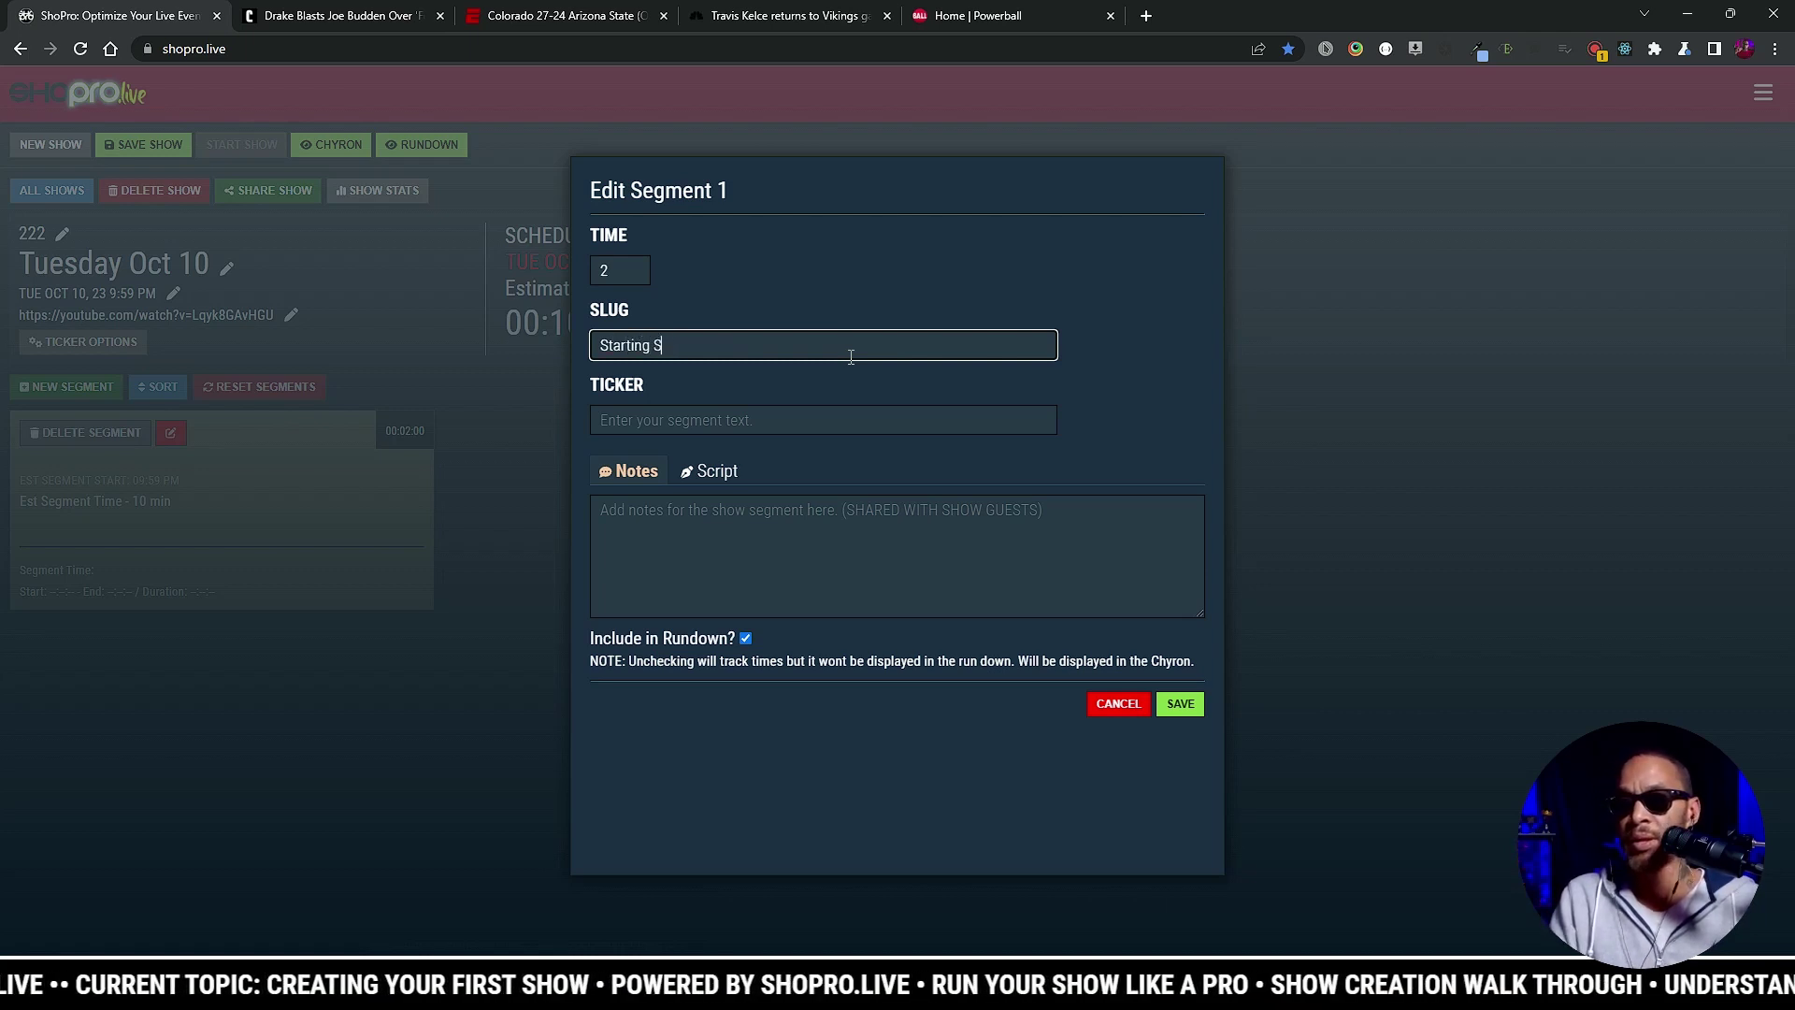
{"action": "type", "text": "oon."}
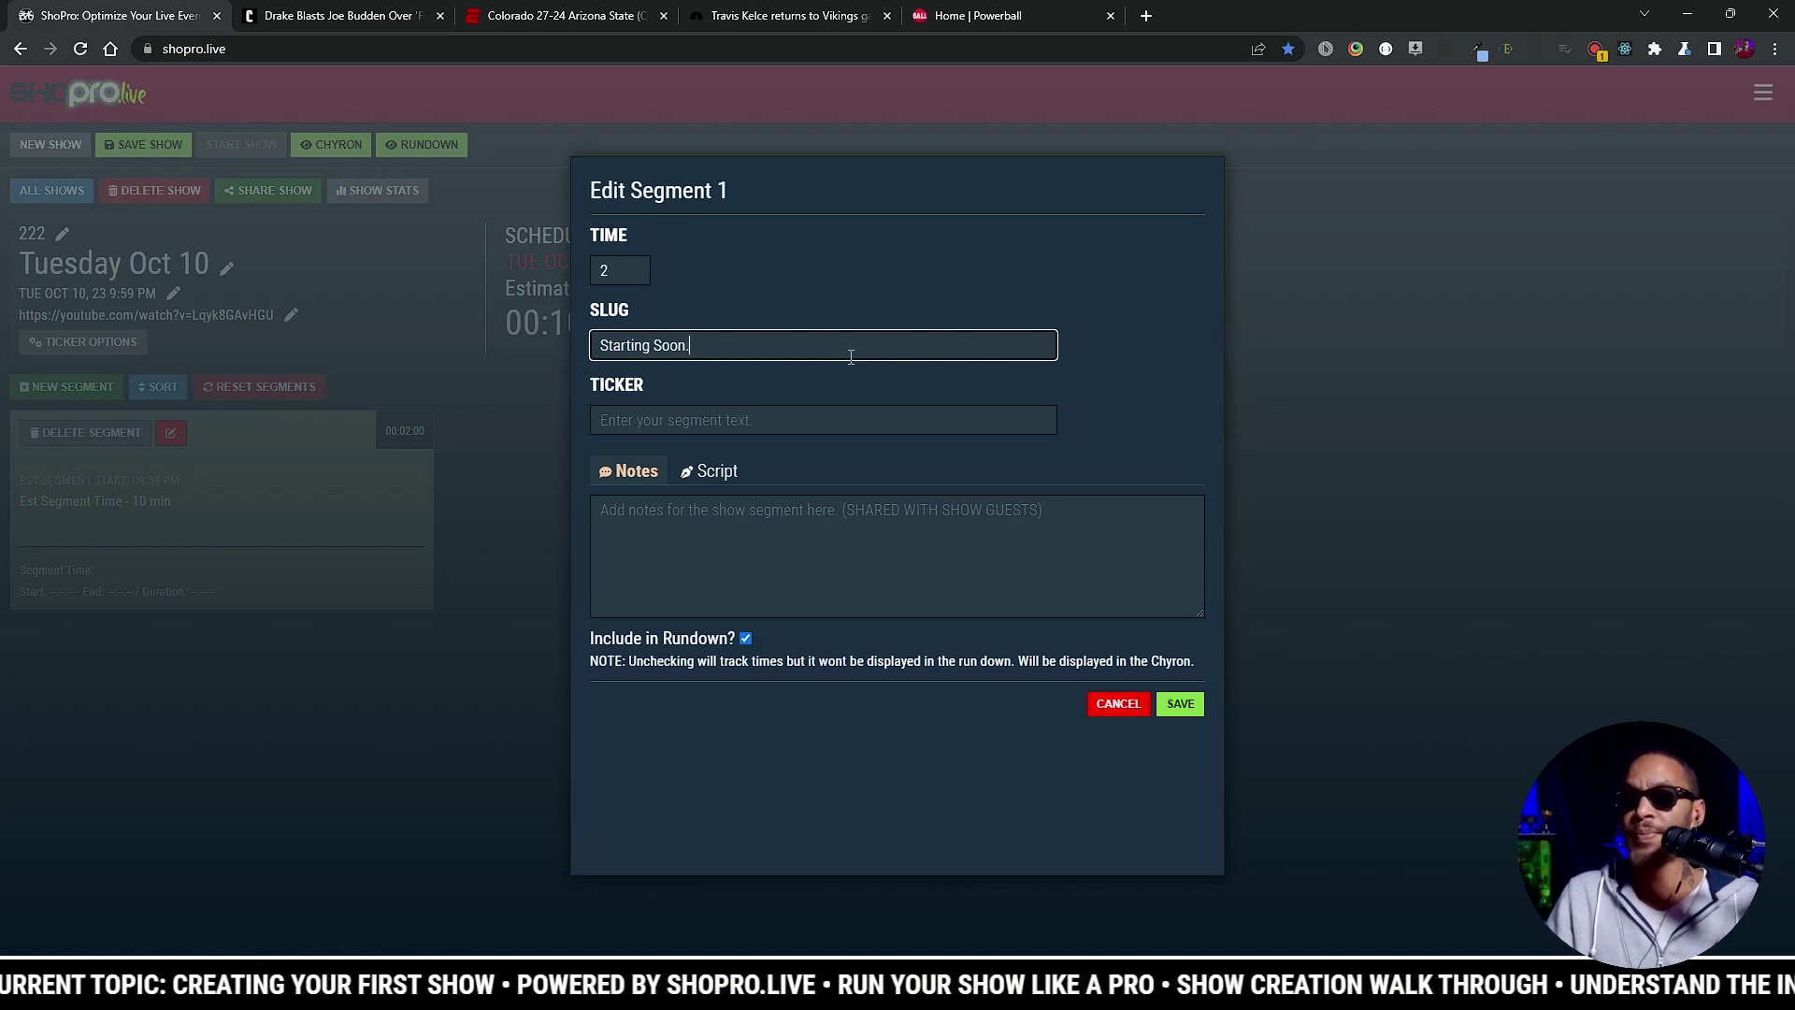
Step: Exclude the Starting Soon. segment from the rundown and save it
{"action": "left_click", "coordinate": [678, 423]}
{"action": "left_click", "coordinate": [764, 527]}
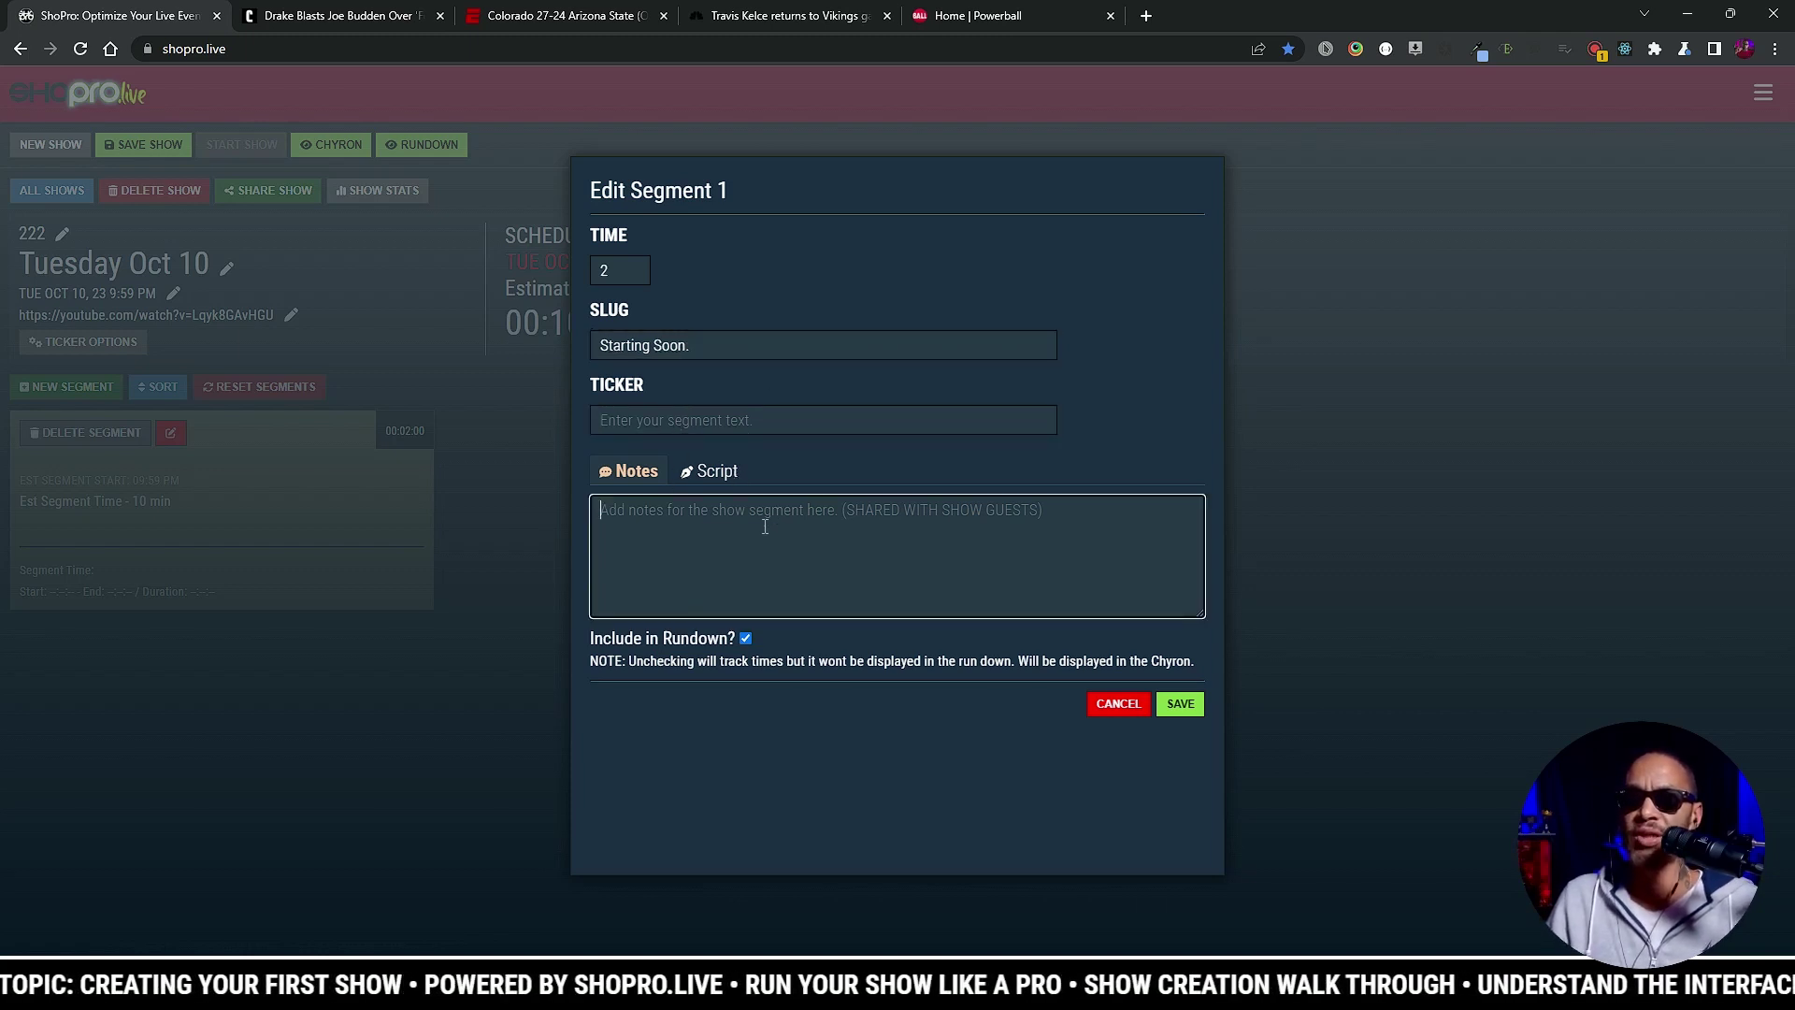
{"action": "left_click", "coordinate": [747, 640]}
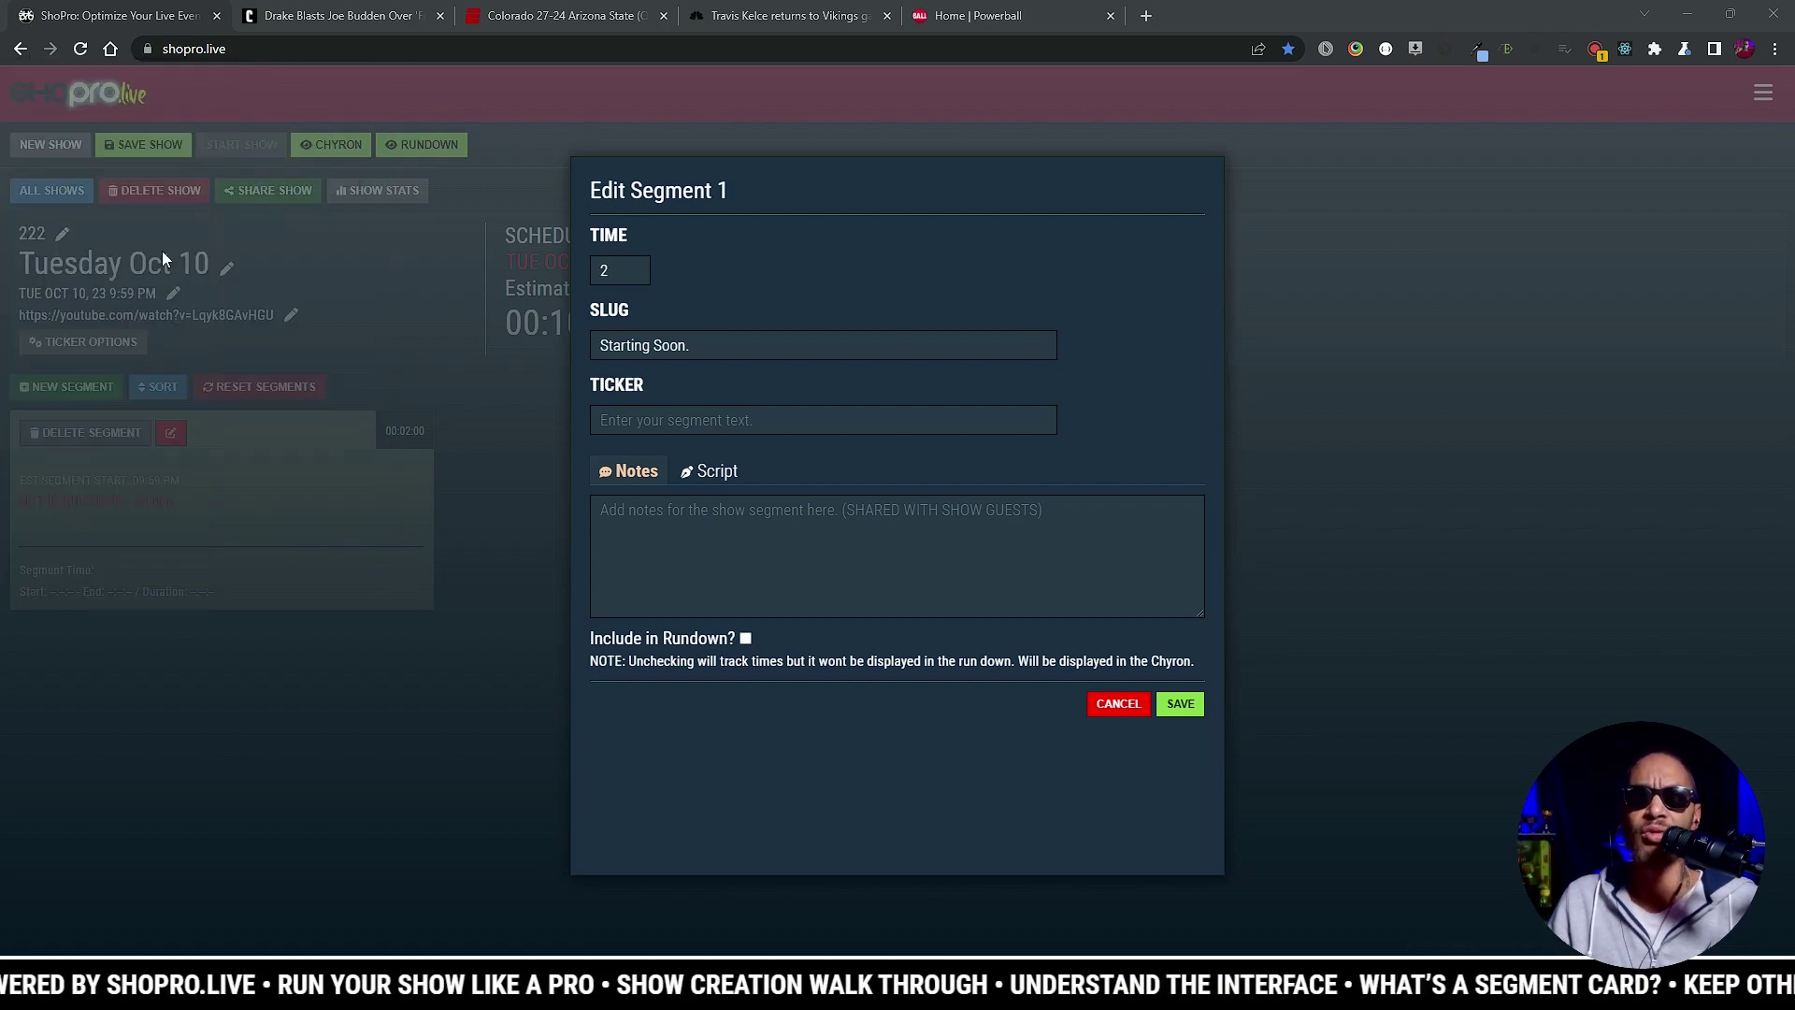
{"action": "left_click", "coordinate": [1178, 705]}
{"action": "left_click", "coordinate": [100, 384]}
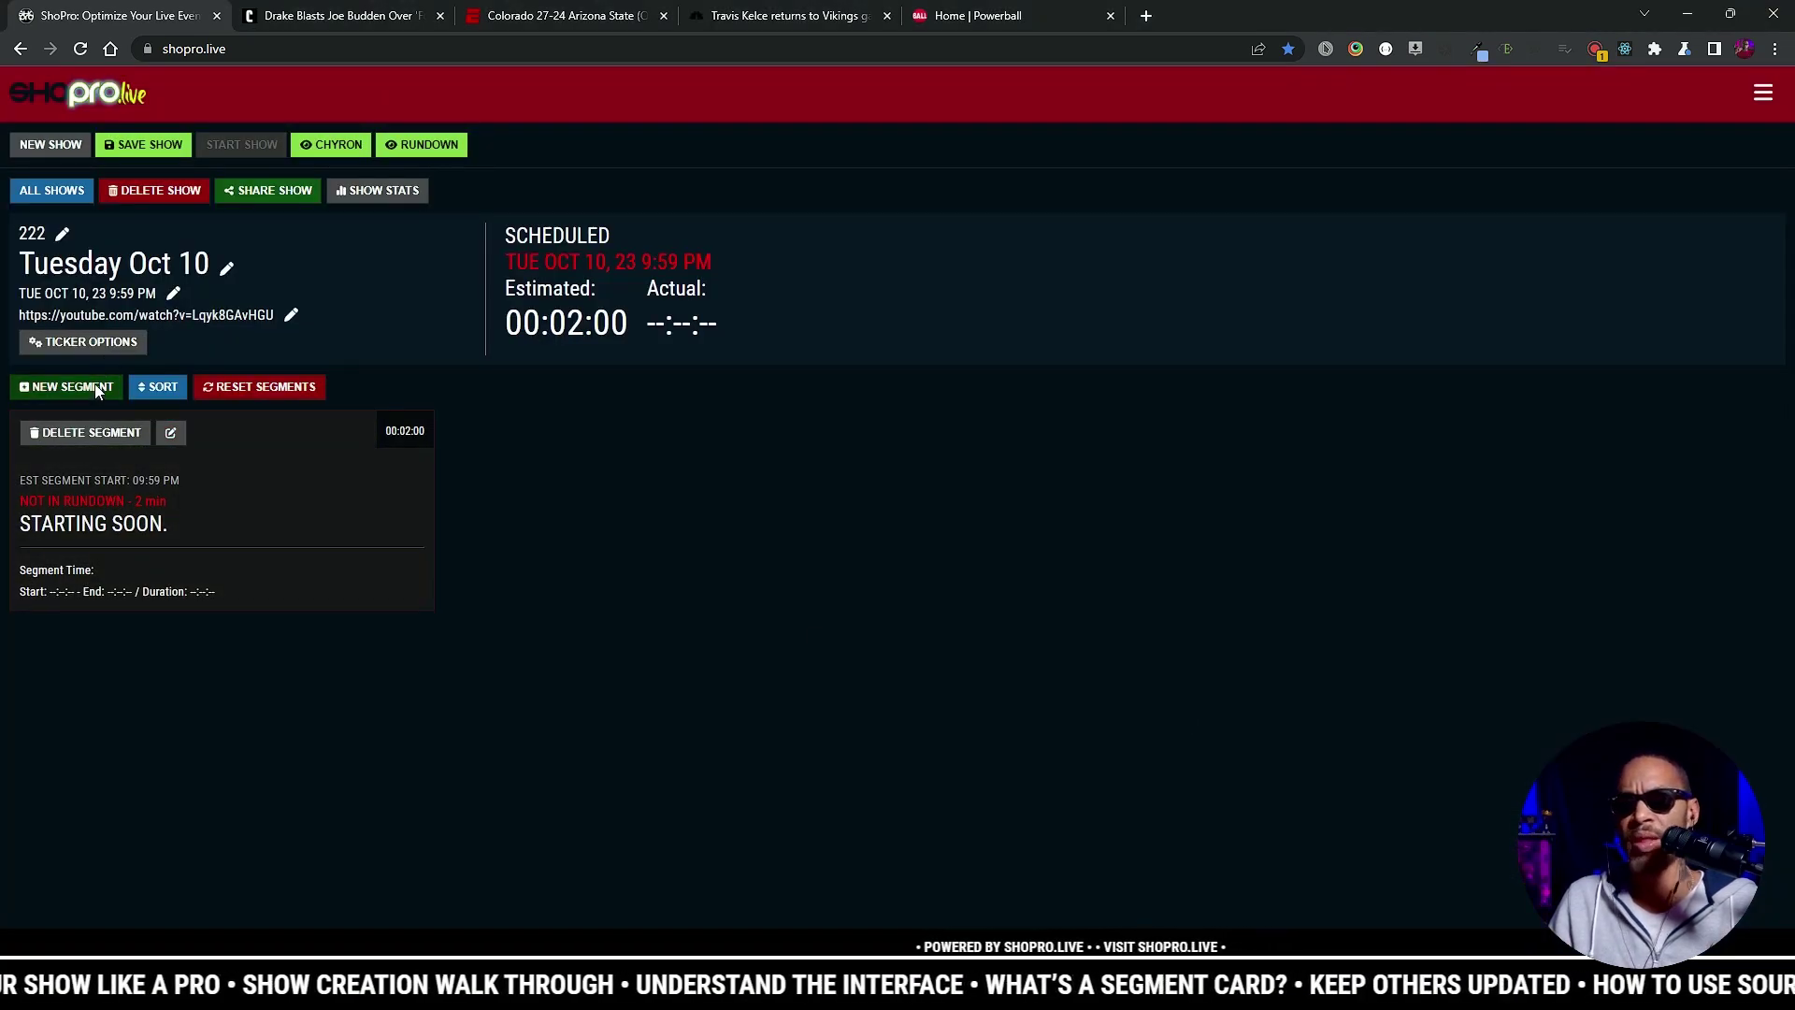
Step: Give the second segment a 7-minute duration and the slug 'Tuesday Oct 10'
{"action": "left_click", "coordinate": [611, 271]}
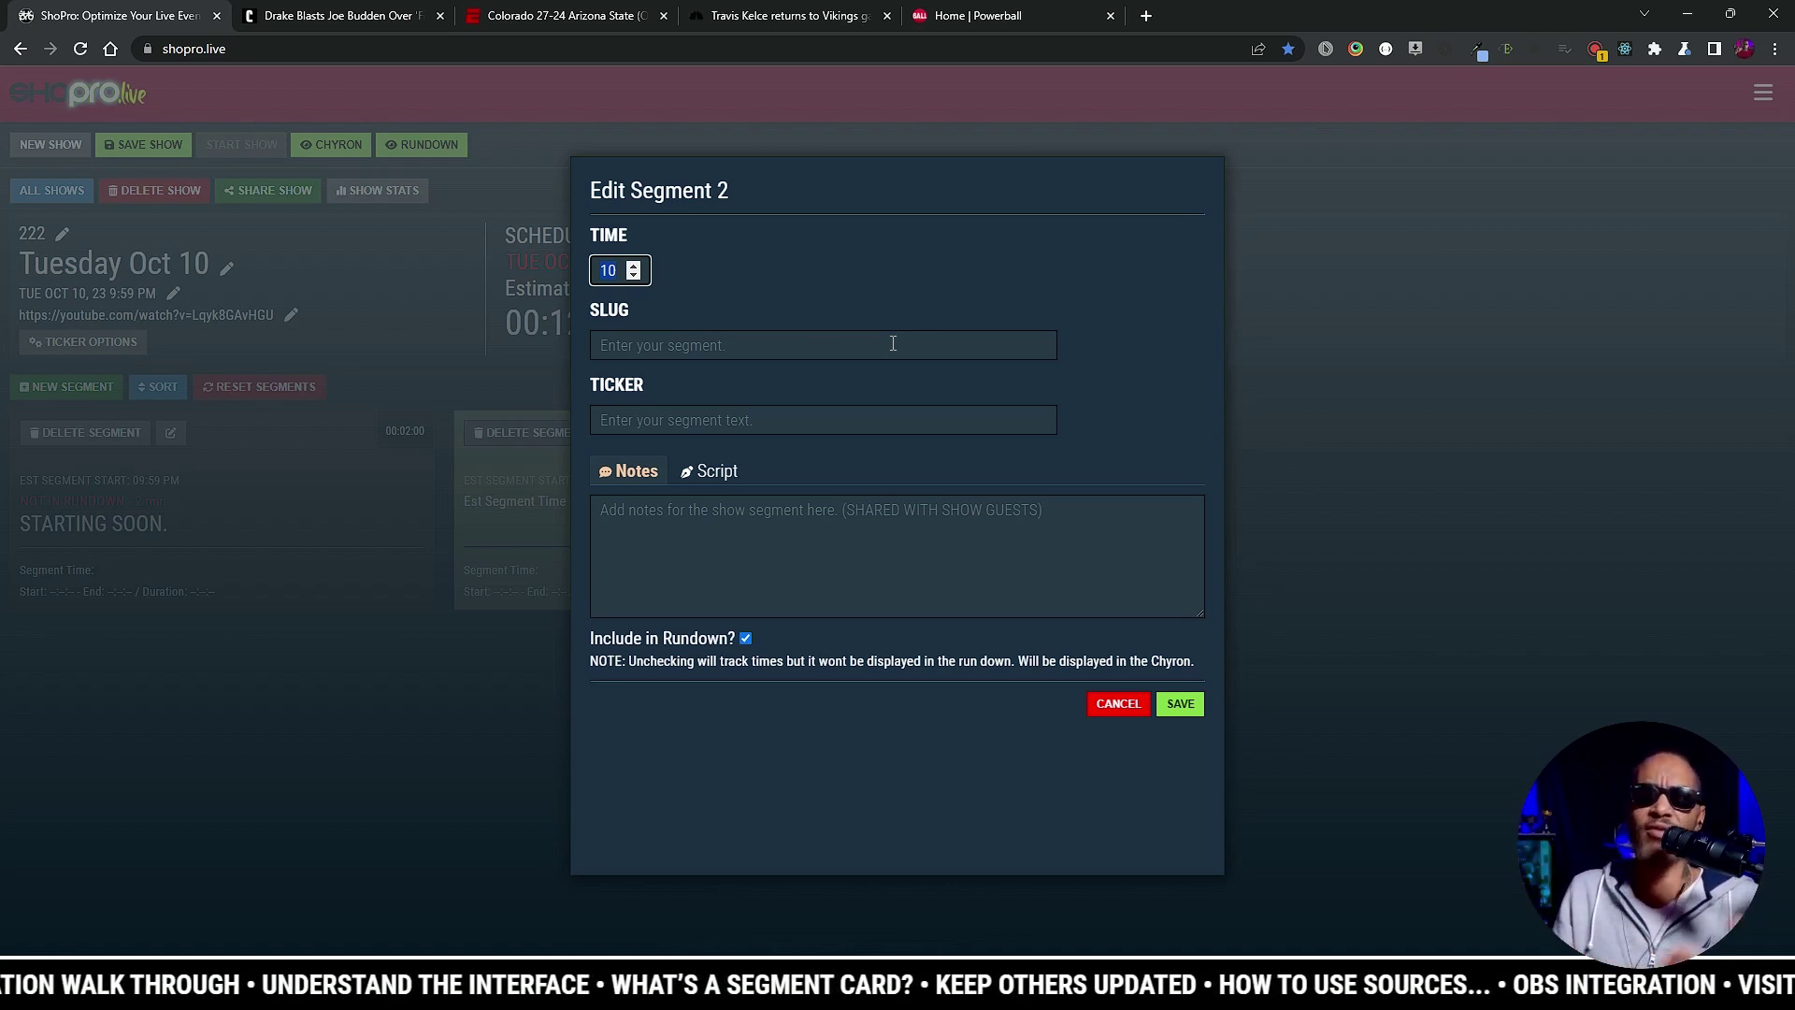
{"action": "type", "text": "7"}
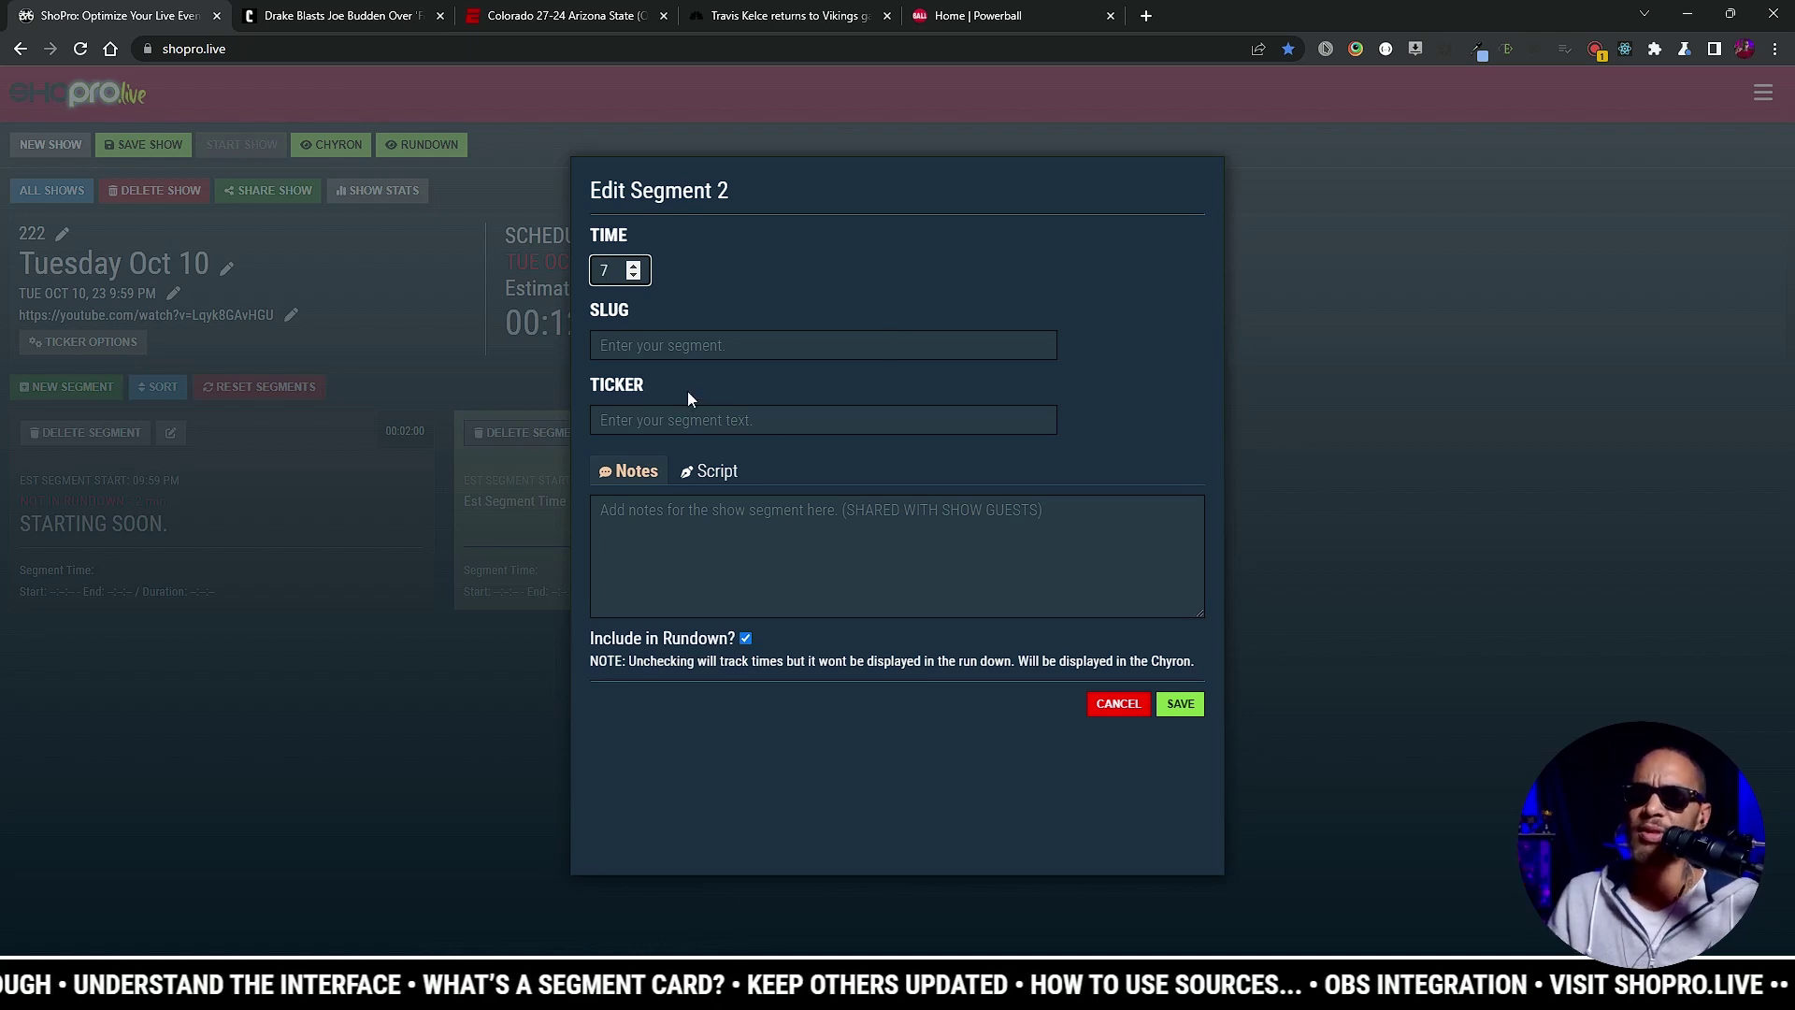
{"action": "left_click", "coordinate": [816, 345]}
{"action": "type", "text": "T"}
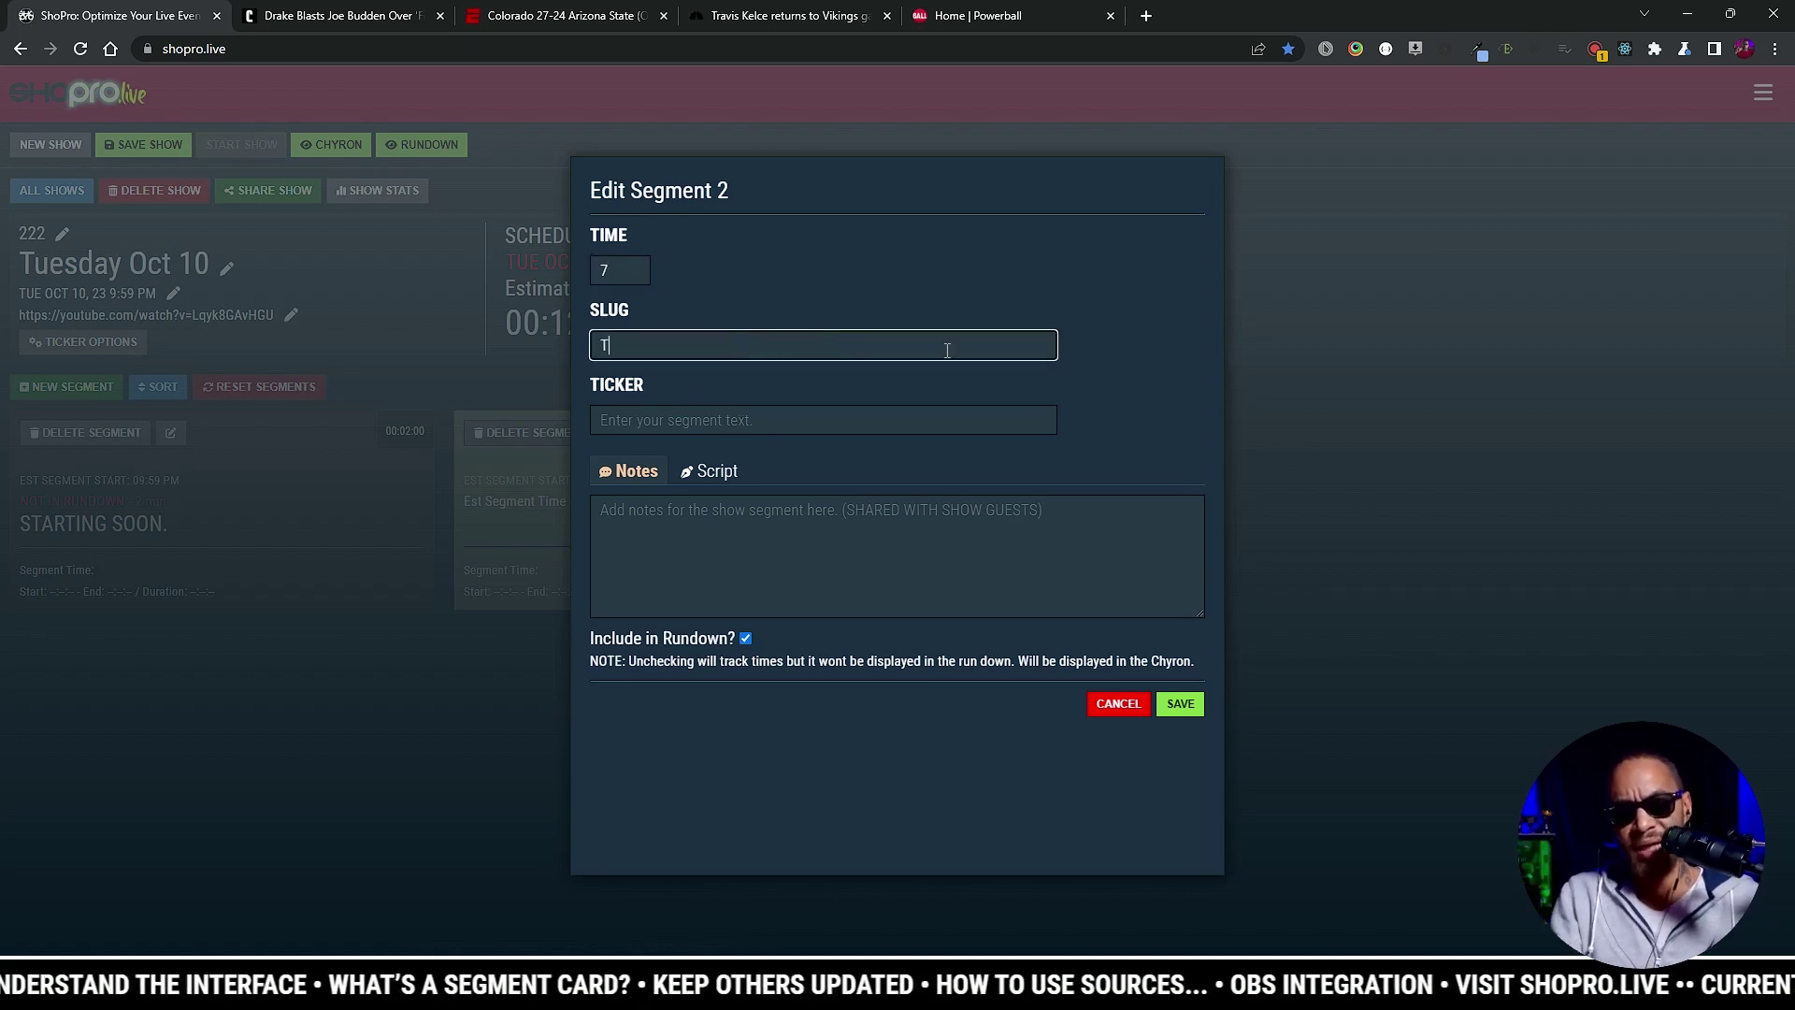
{"action": "type", "text": "uesday Oct 10"}
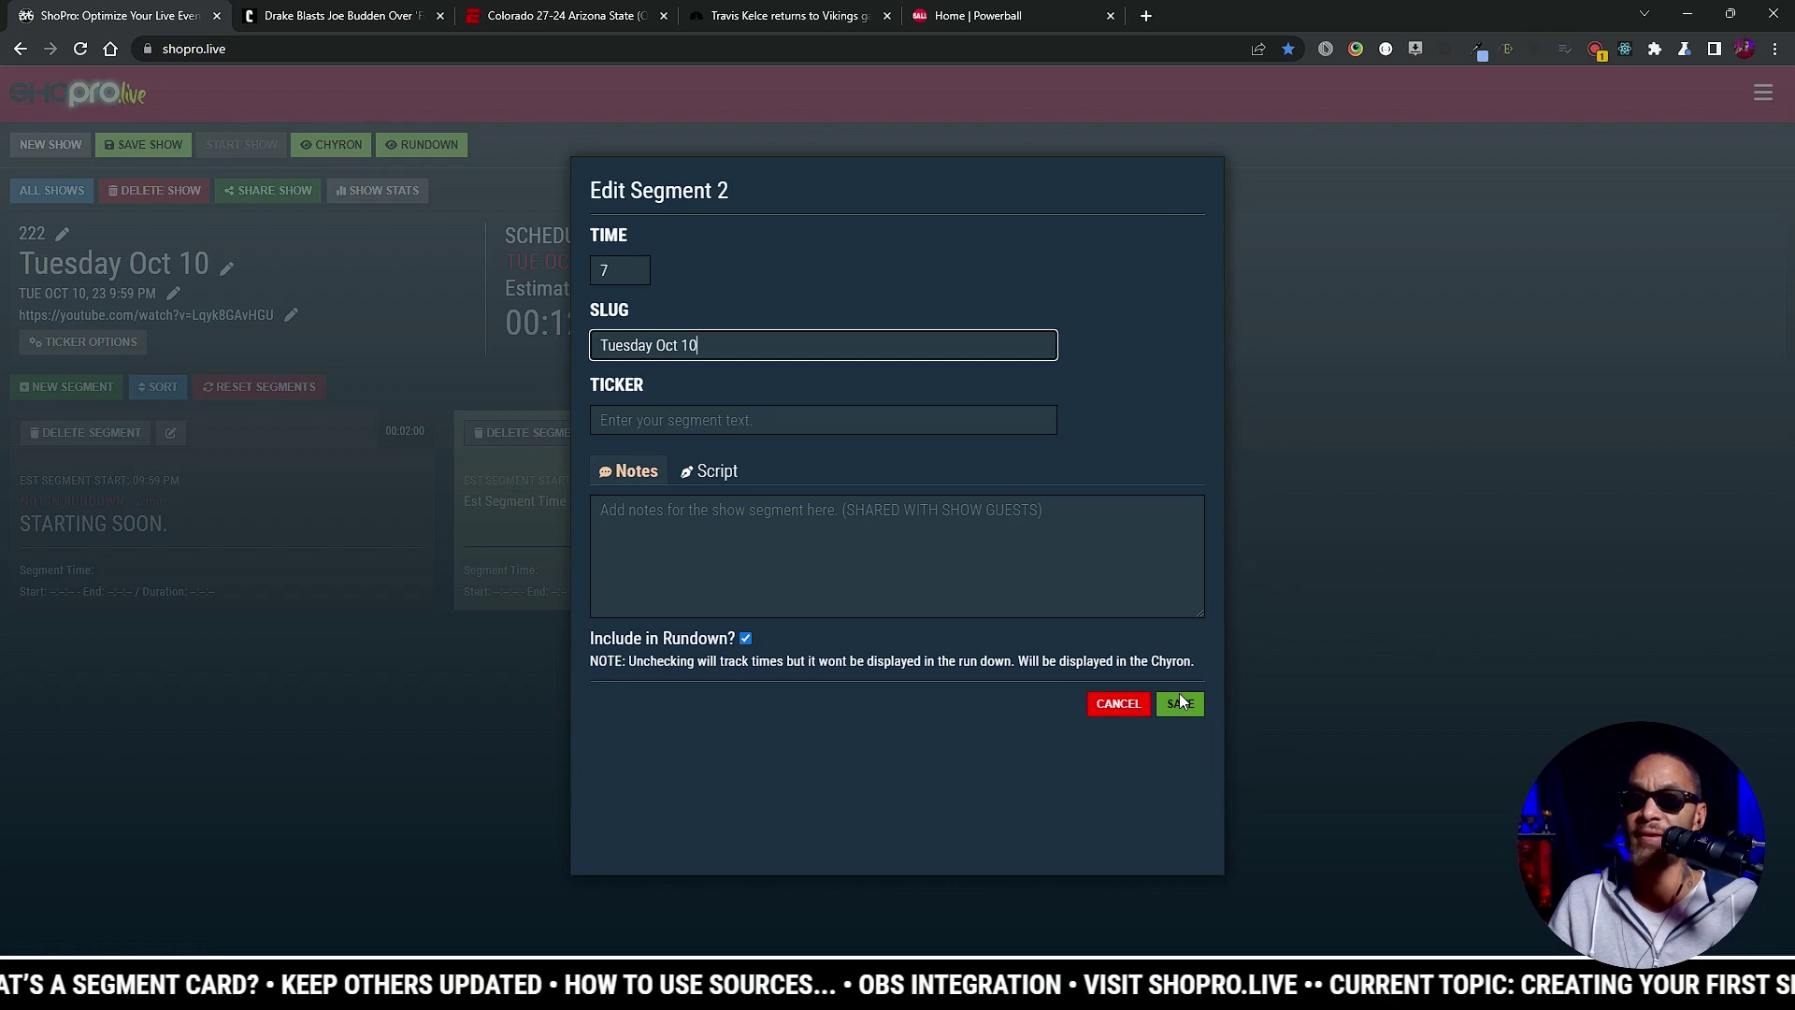
Step: Copy the opening script from Notepad, paste it into the Script box, and save the segment
{"action": "left_click", "coordinate": [723, 471]}
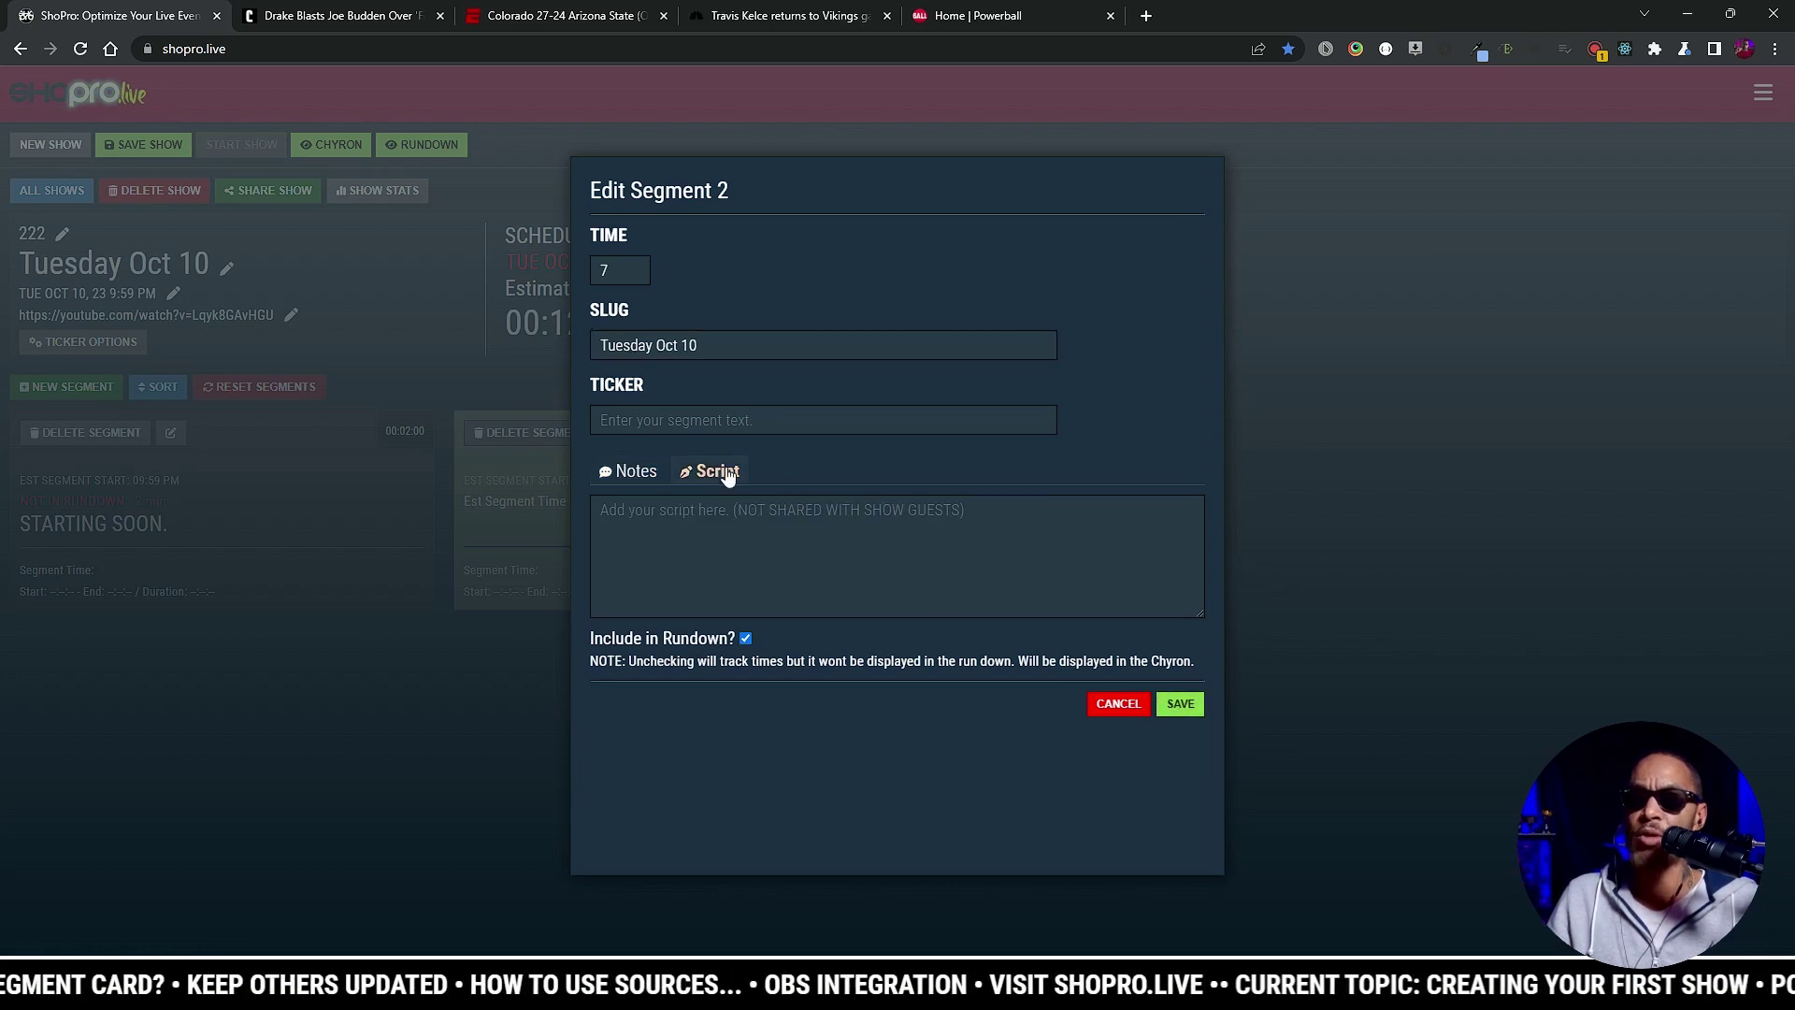
{"action": "left_click", "coordinate": [1021, 949]}
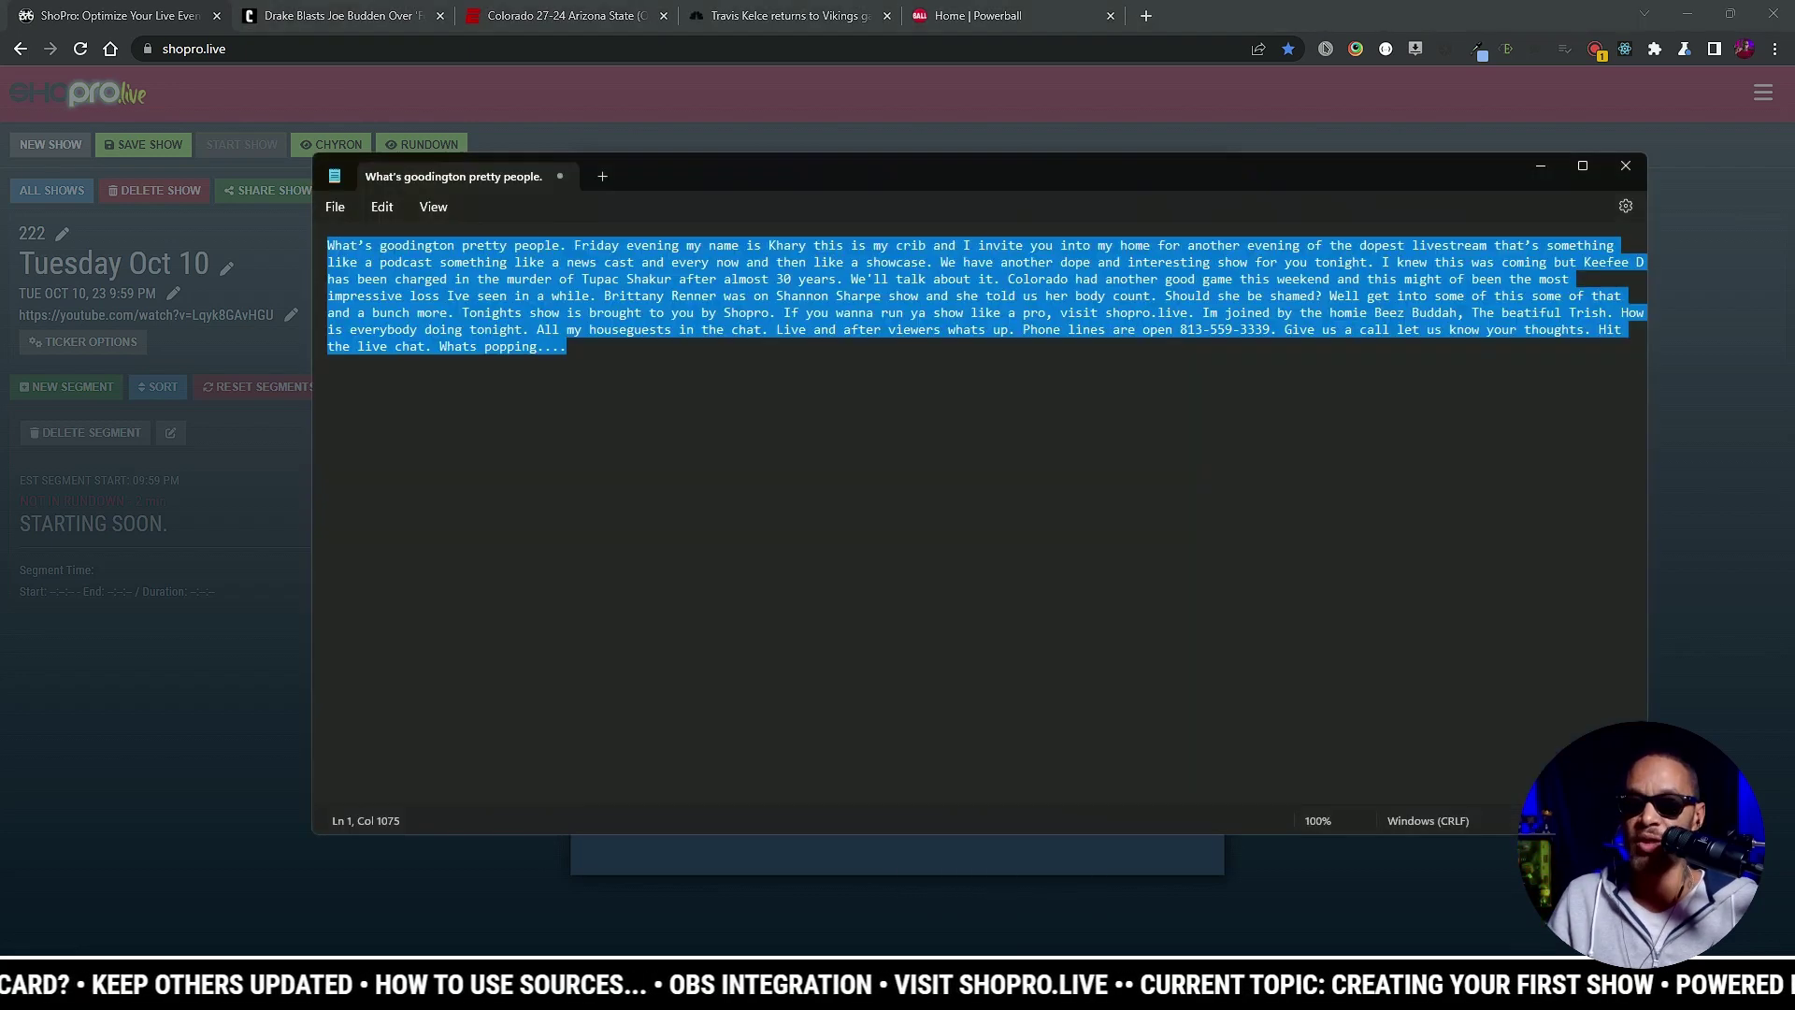
{"action": "right_click", "coordinate": [660, 311]}
{"action": "left_click", "coordinate": [745, 404]}
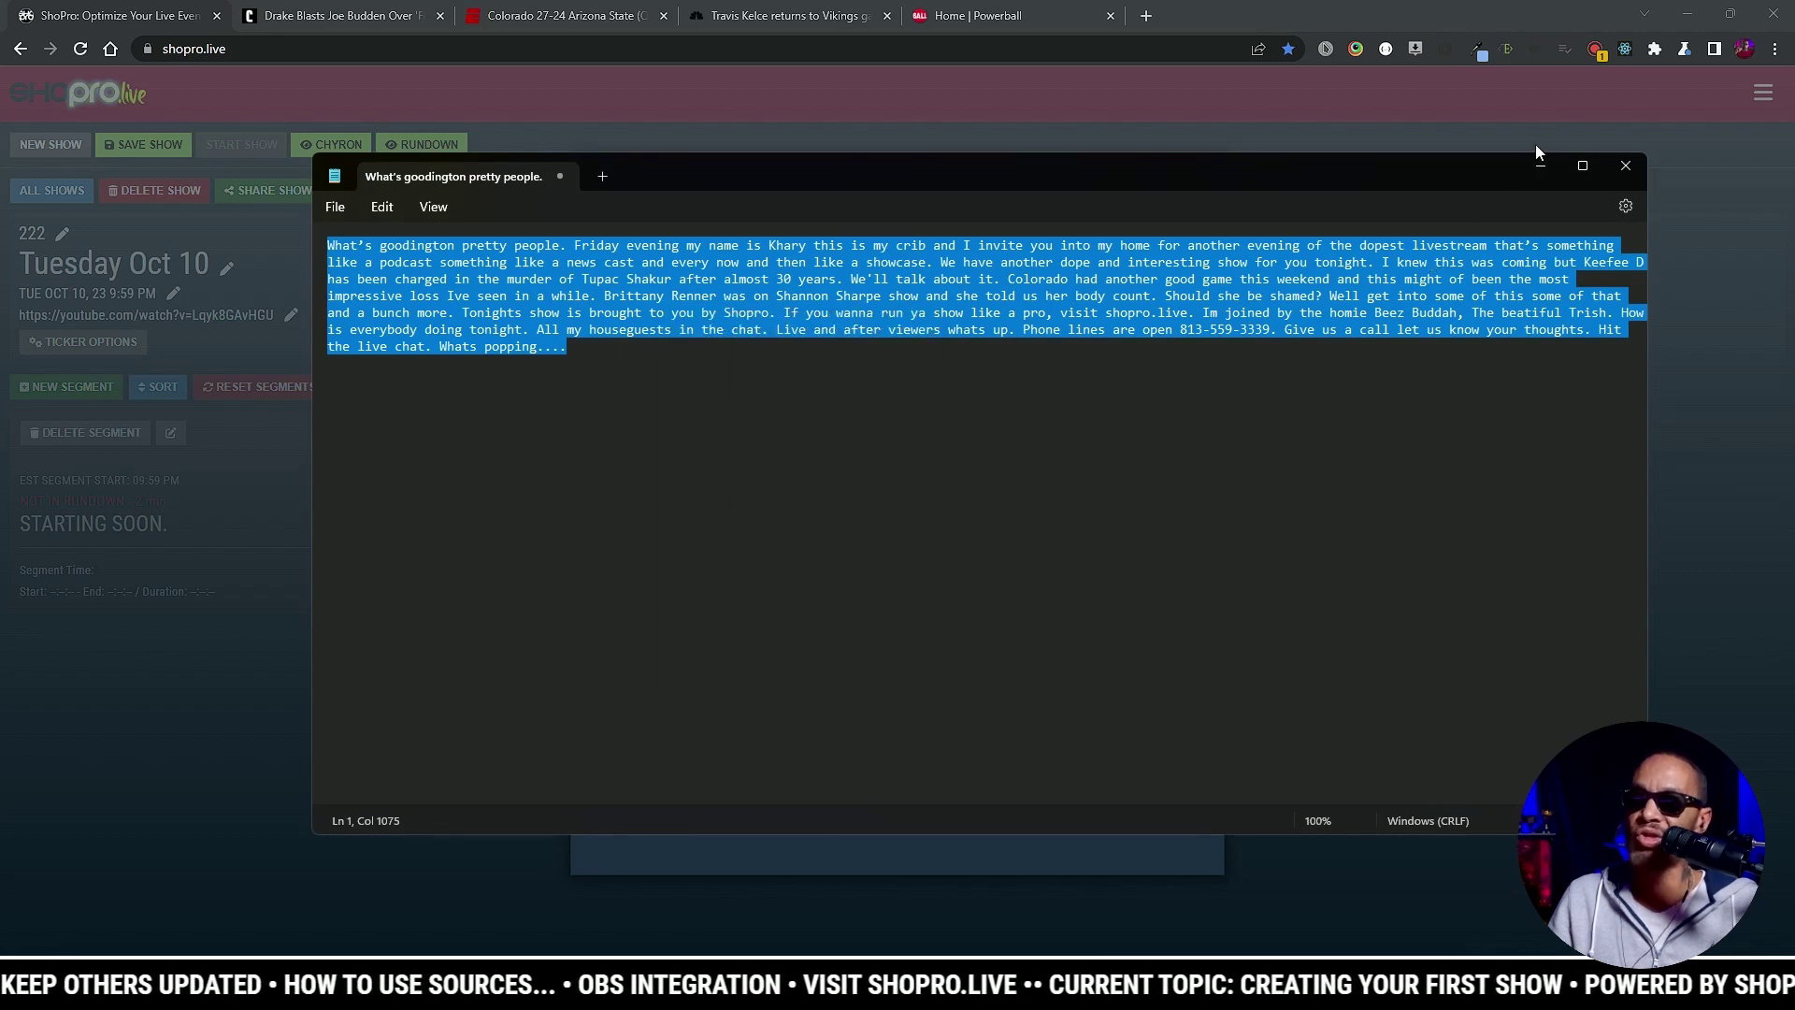
{"action": "left_click", "coordinate": [1541, 164]}
{"action": "right_click", "coordinate": [777, 506]}
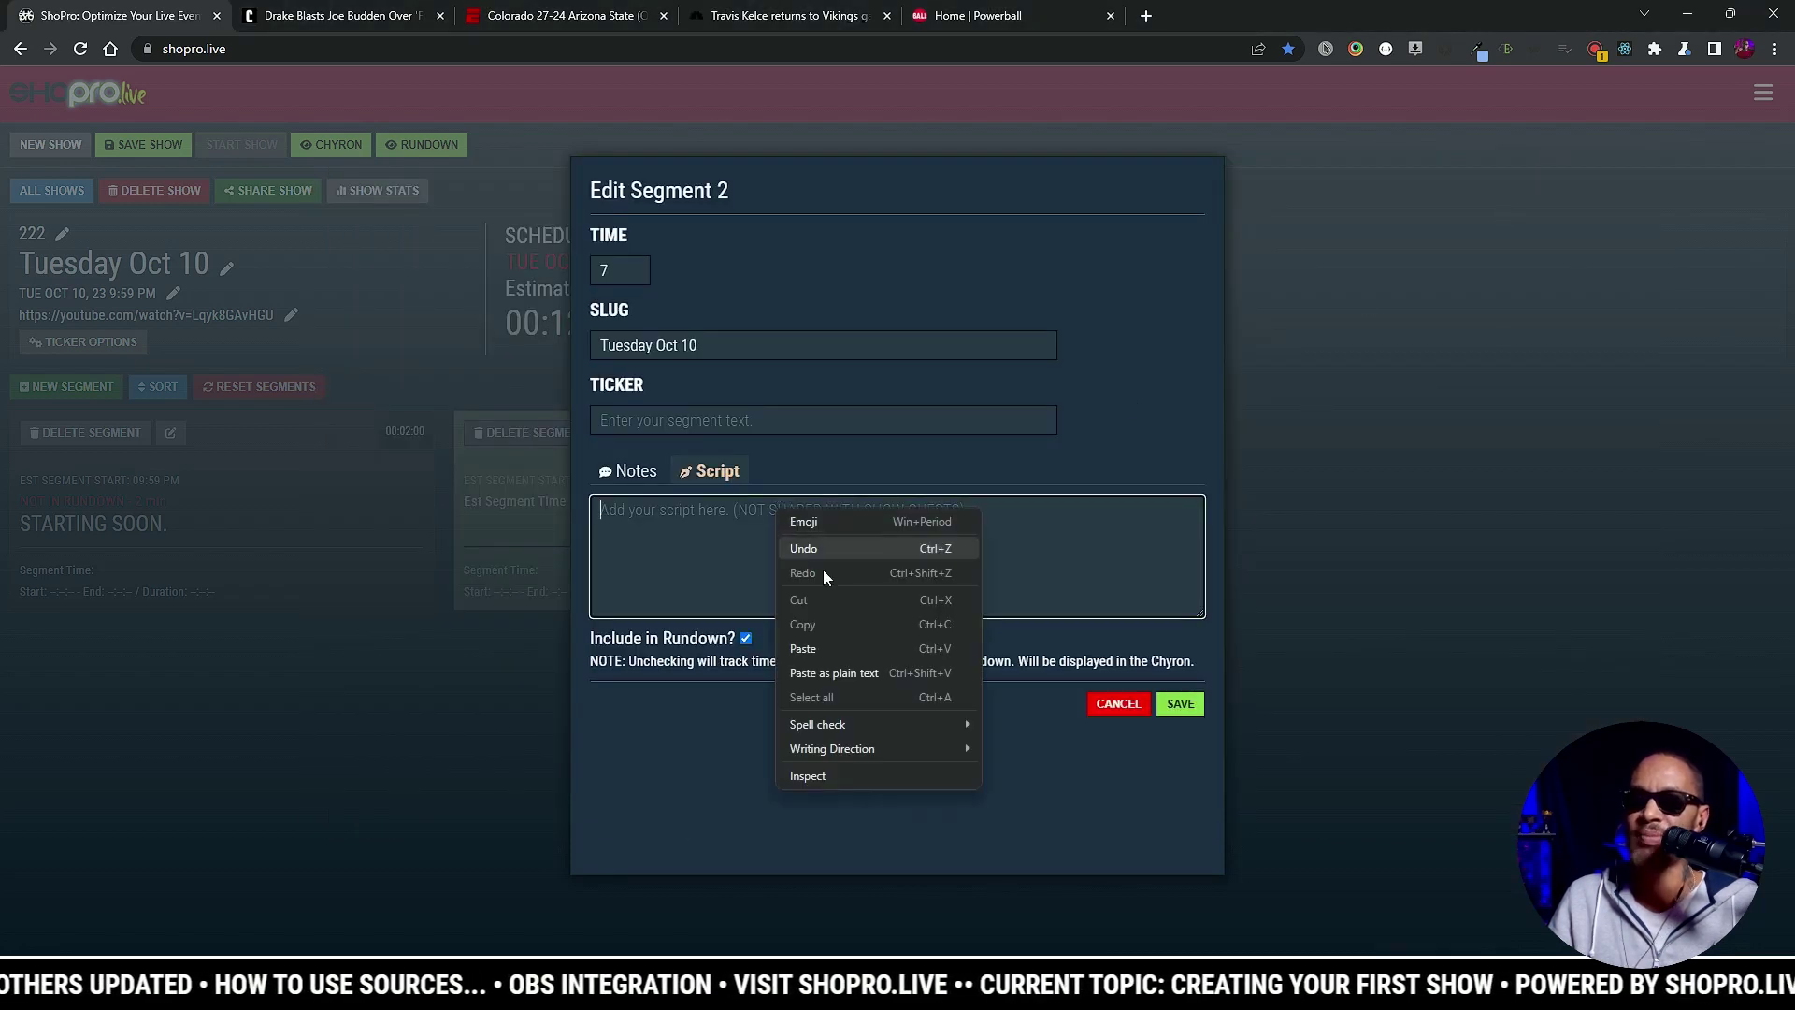
{"action": "left_click", "coordinate": [849, 643]}
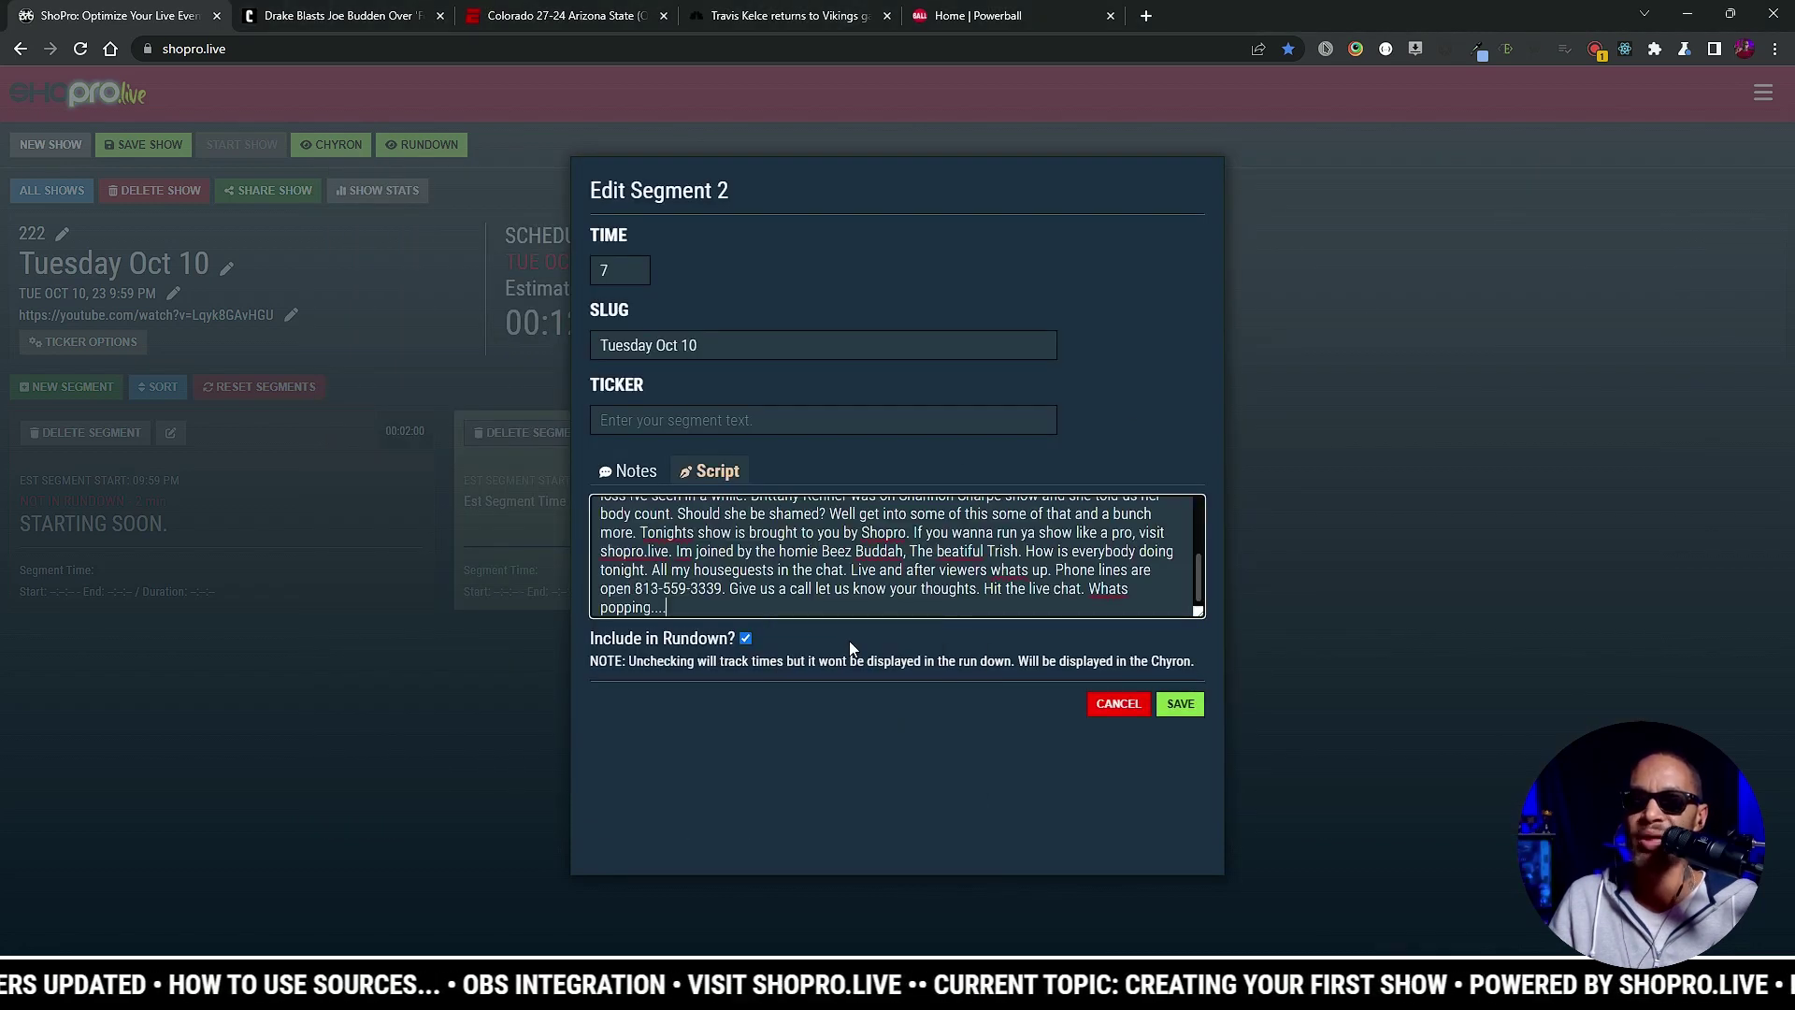
{"action": "left_click", "coordinate": [1174, 704]}
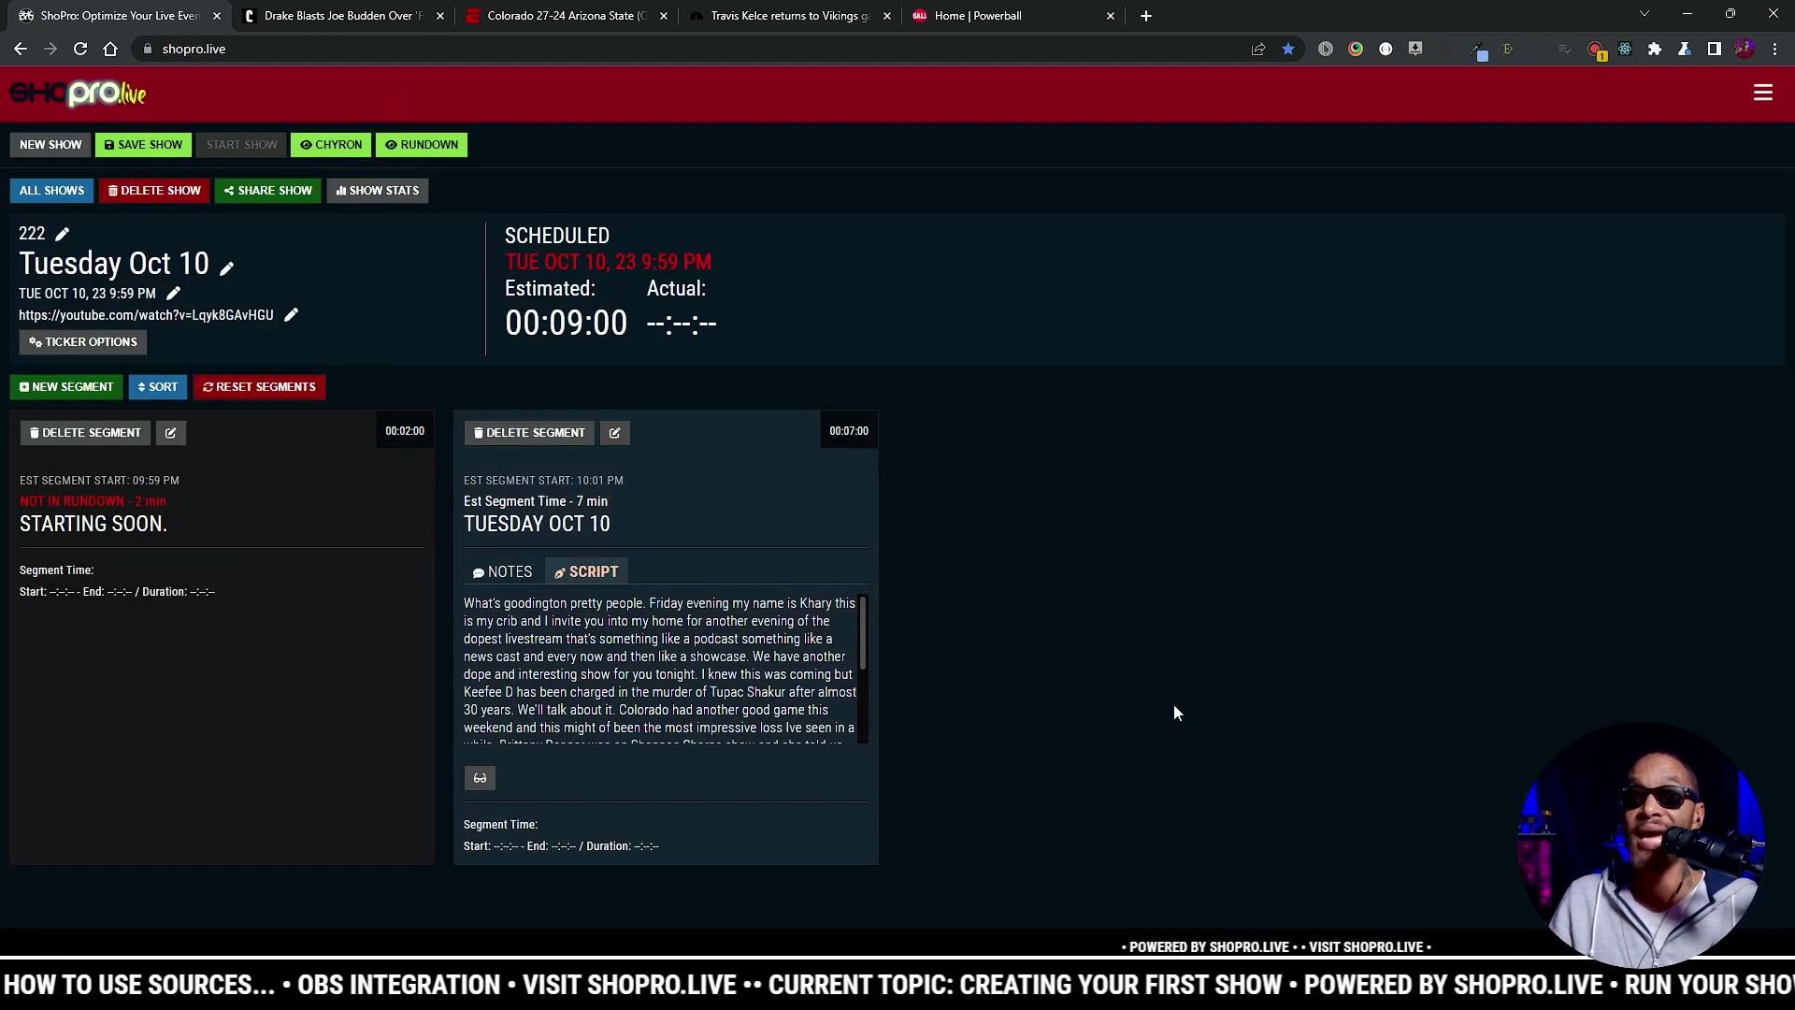
{"action": "left_click", "coordinate": [480, 780]}
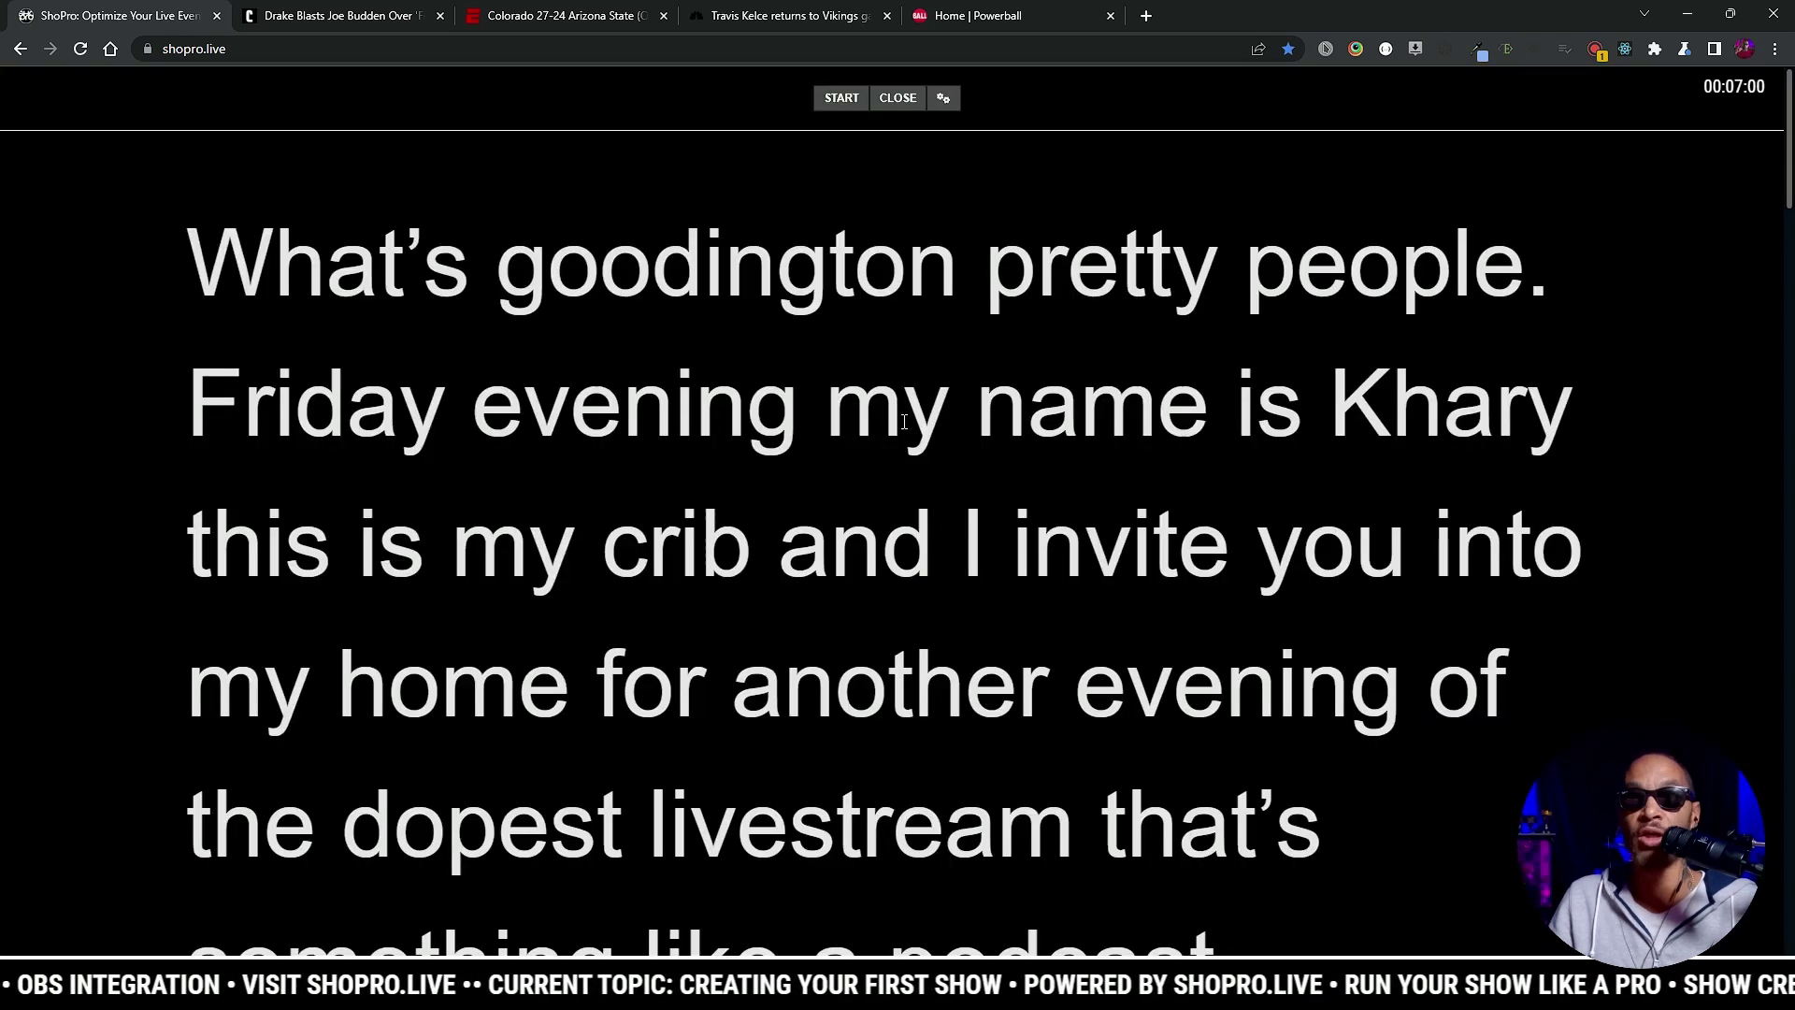
{"action": "key", "text": "space"}
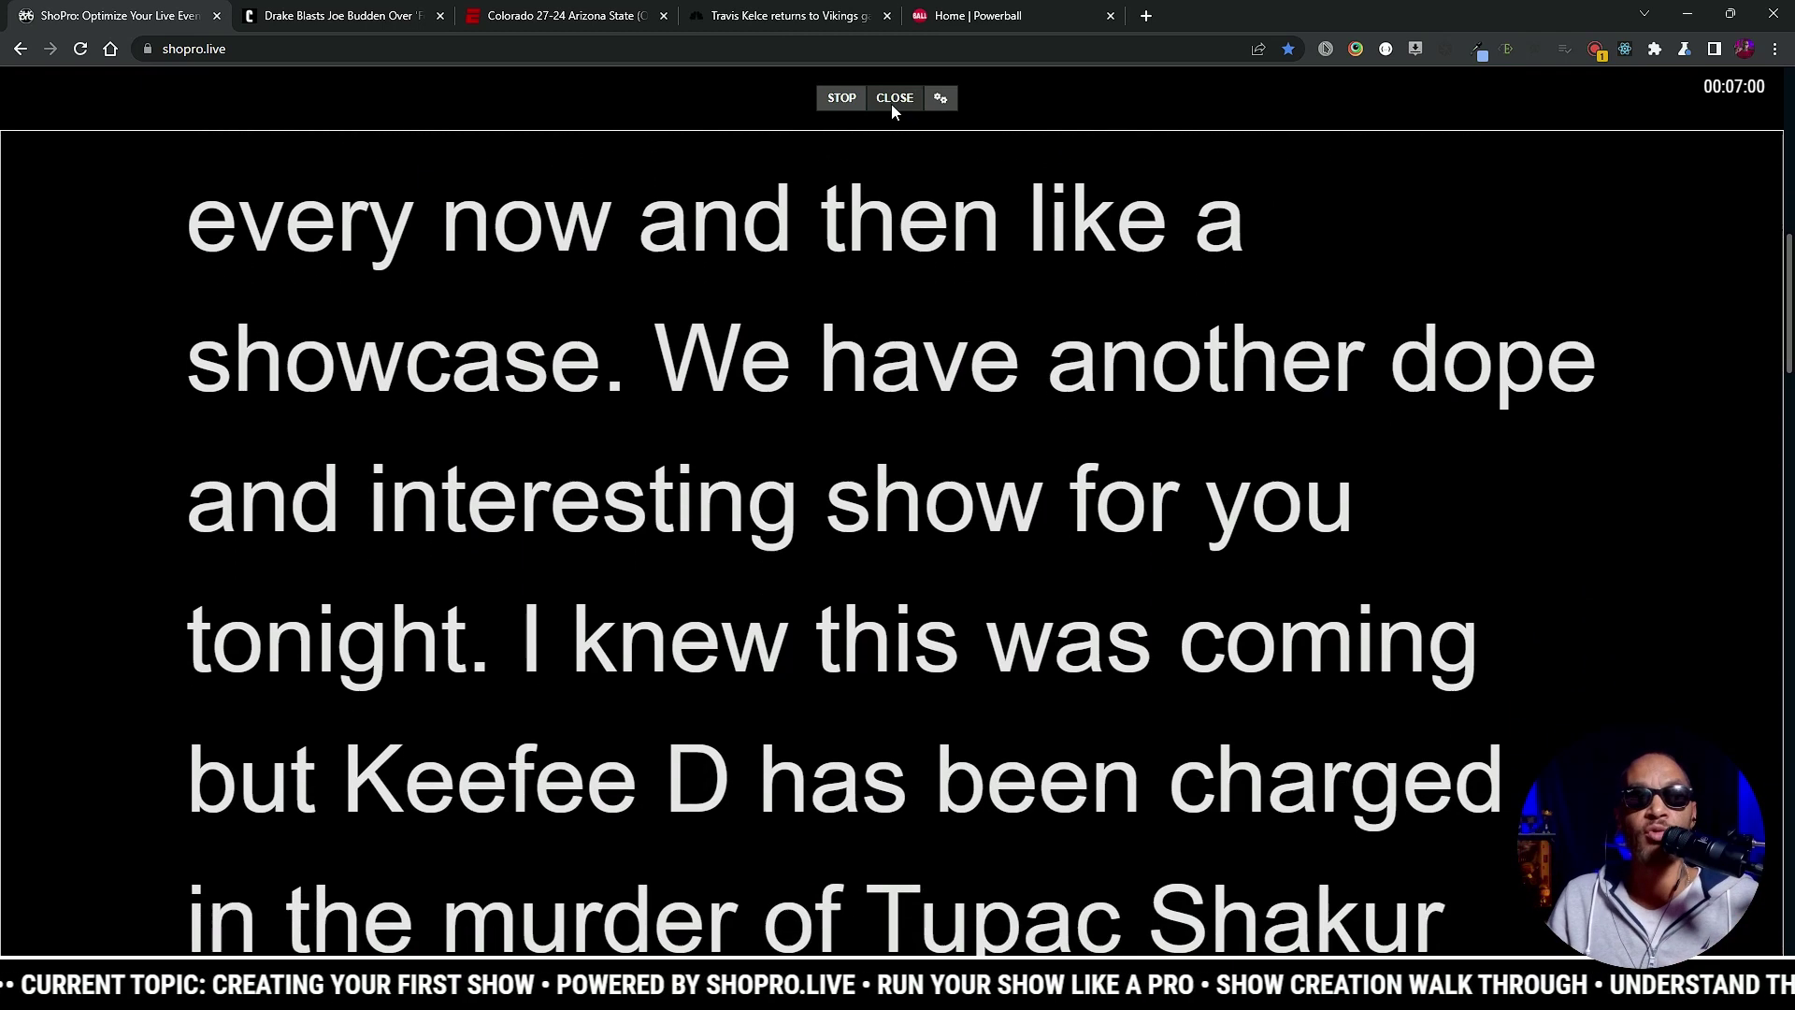
{"action": "left_click", "coordinate": [893, 99]}
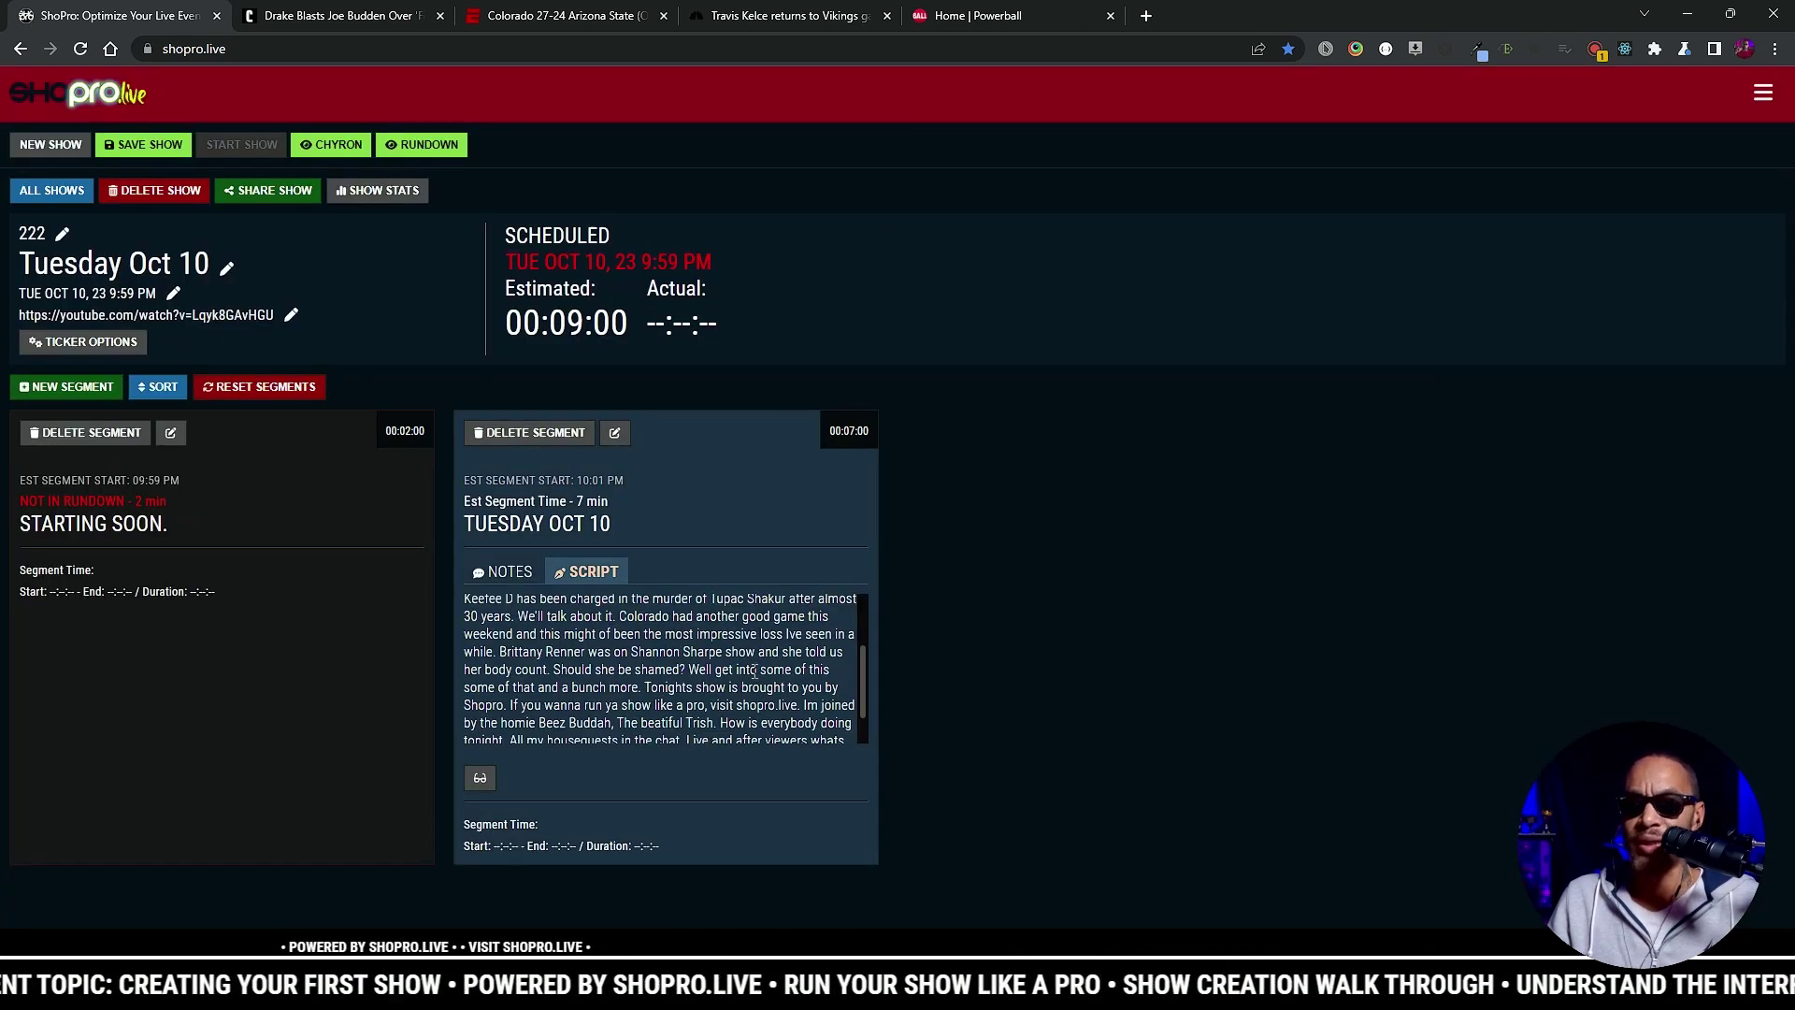
Step: Save the show and add a 'Drake VS Joe Budden' segment with ticker 'Aubrey is in his feelings...'
{"action": "left_click", "coordinate": [158, 153]}
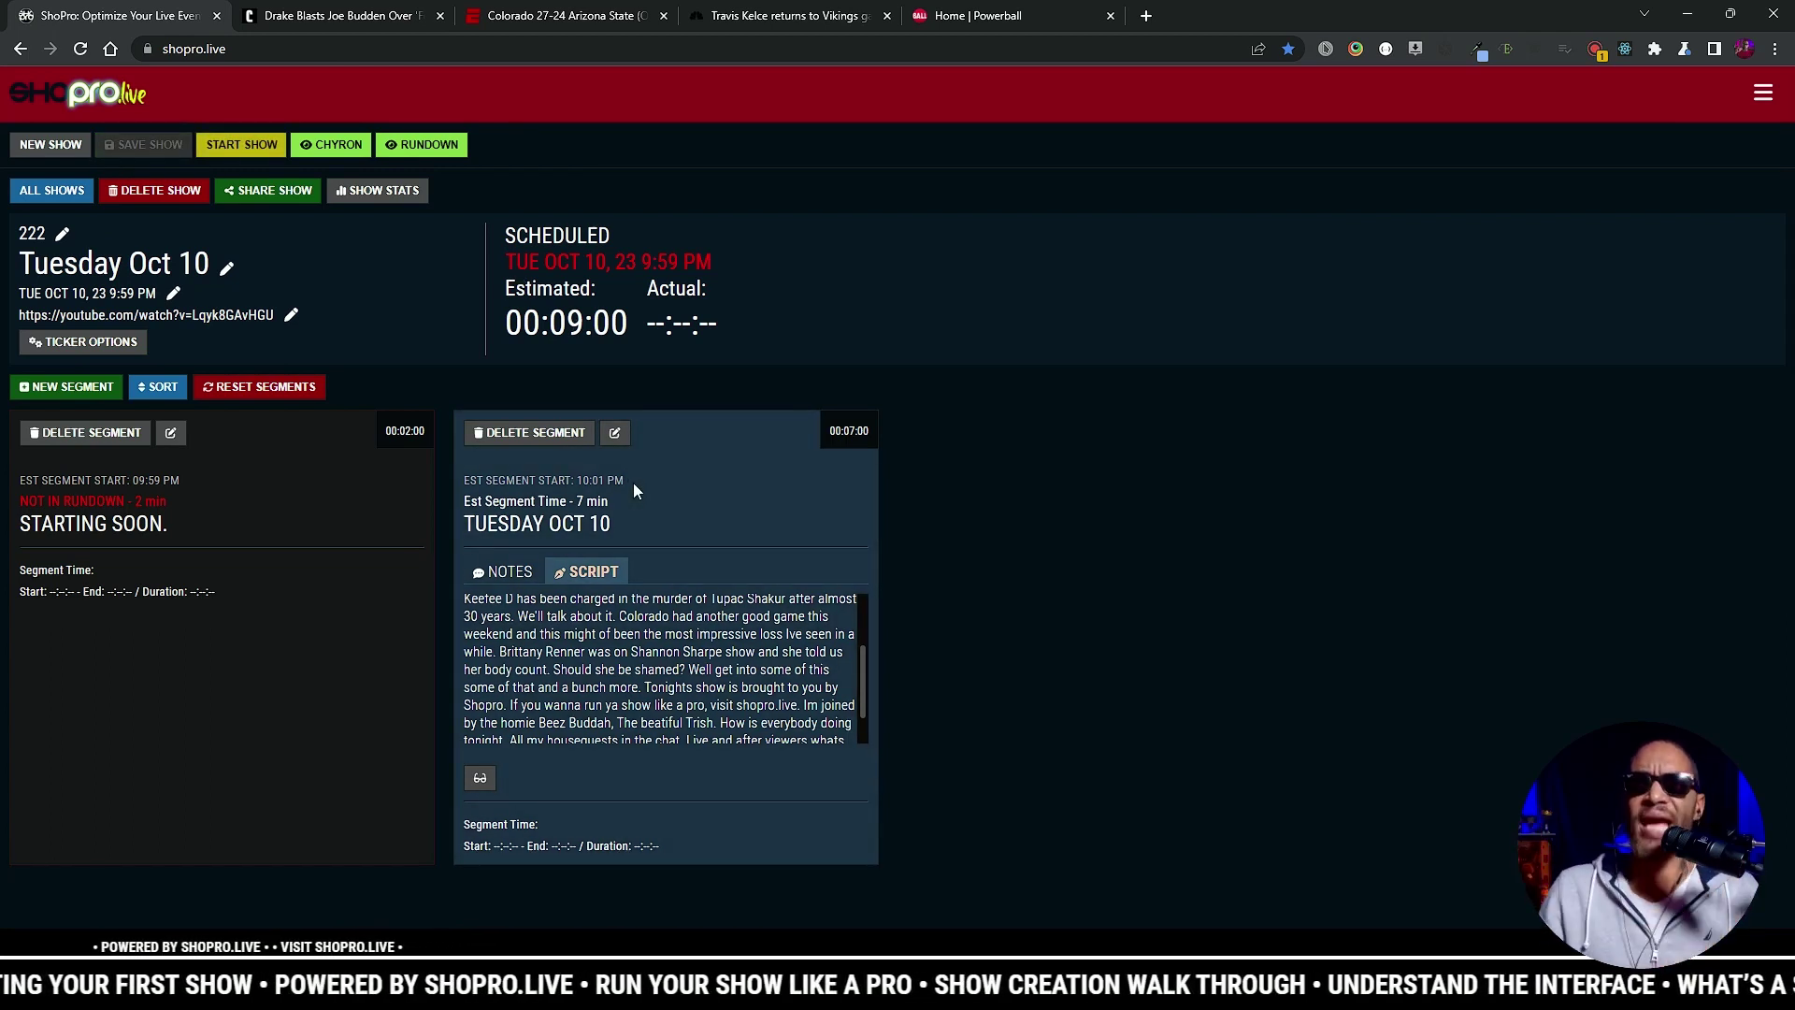
{"action": "left_click", "coordinate": [84, 391]}
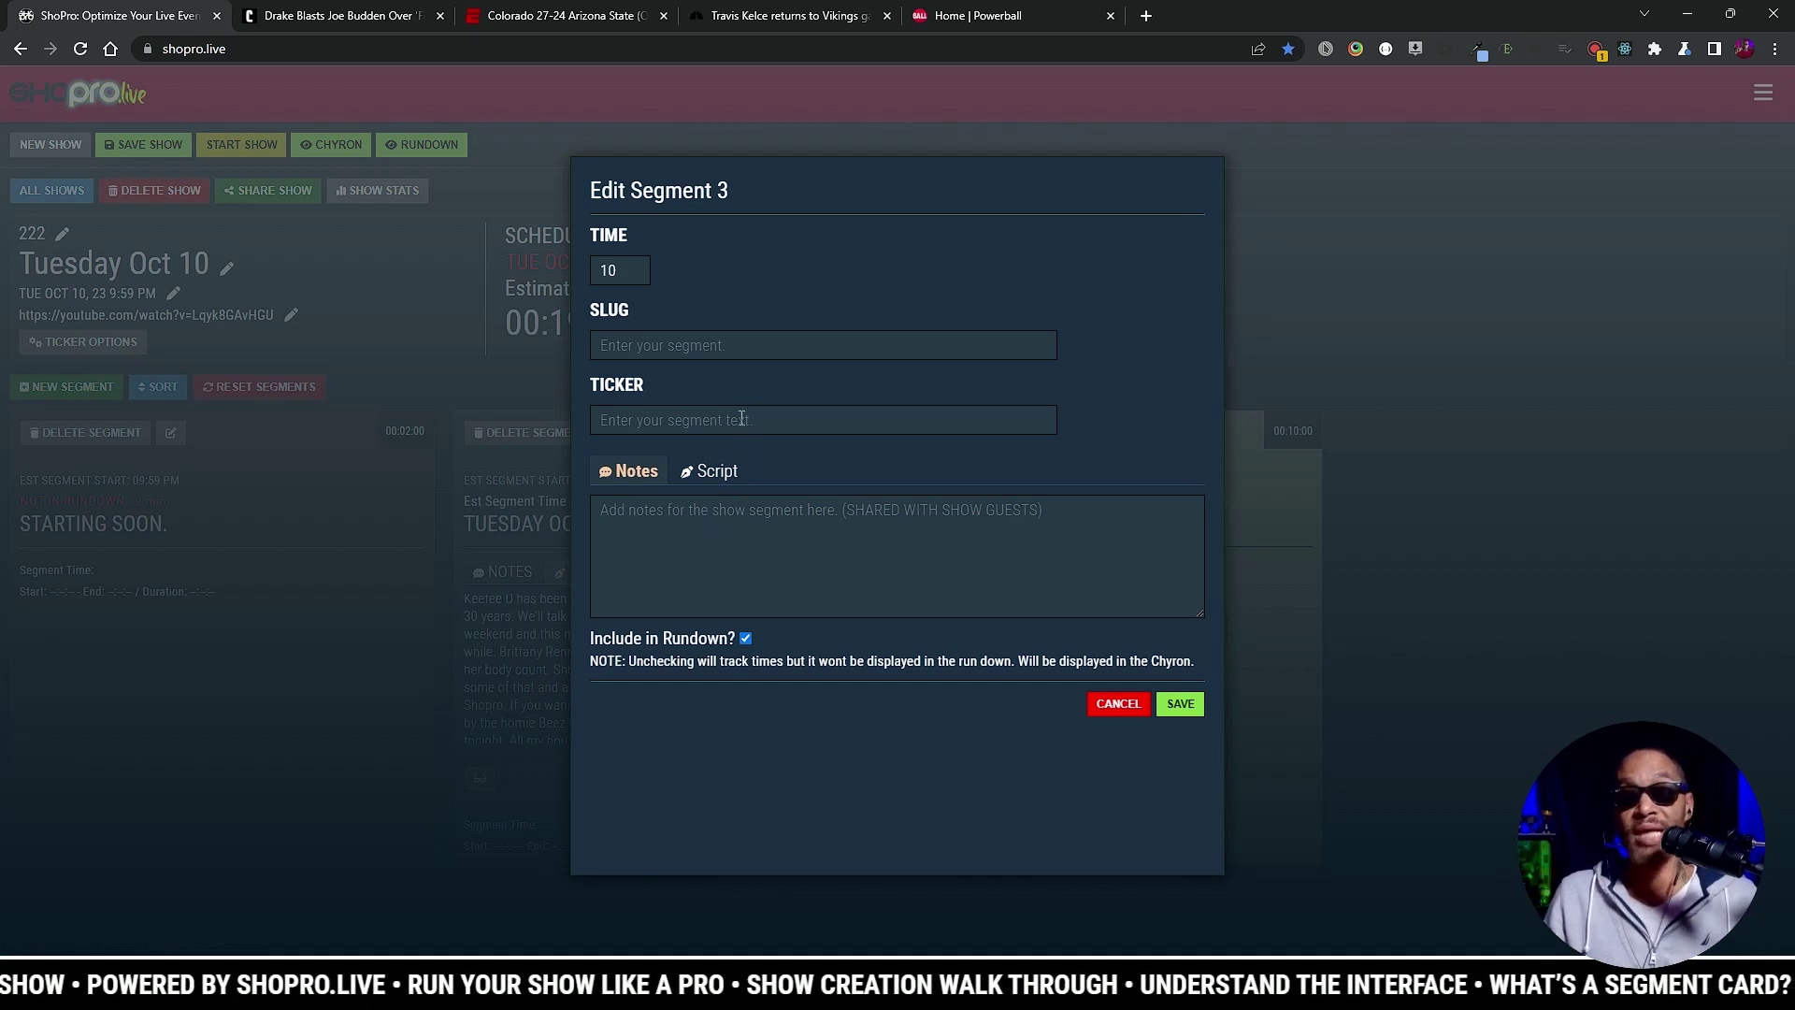
{"action": "left_click", "coordinate": [732, 346]}
{"action": "type", "text": "Drake"}
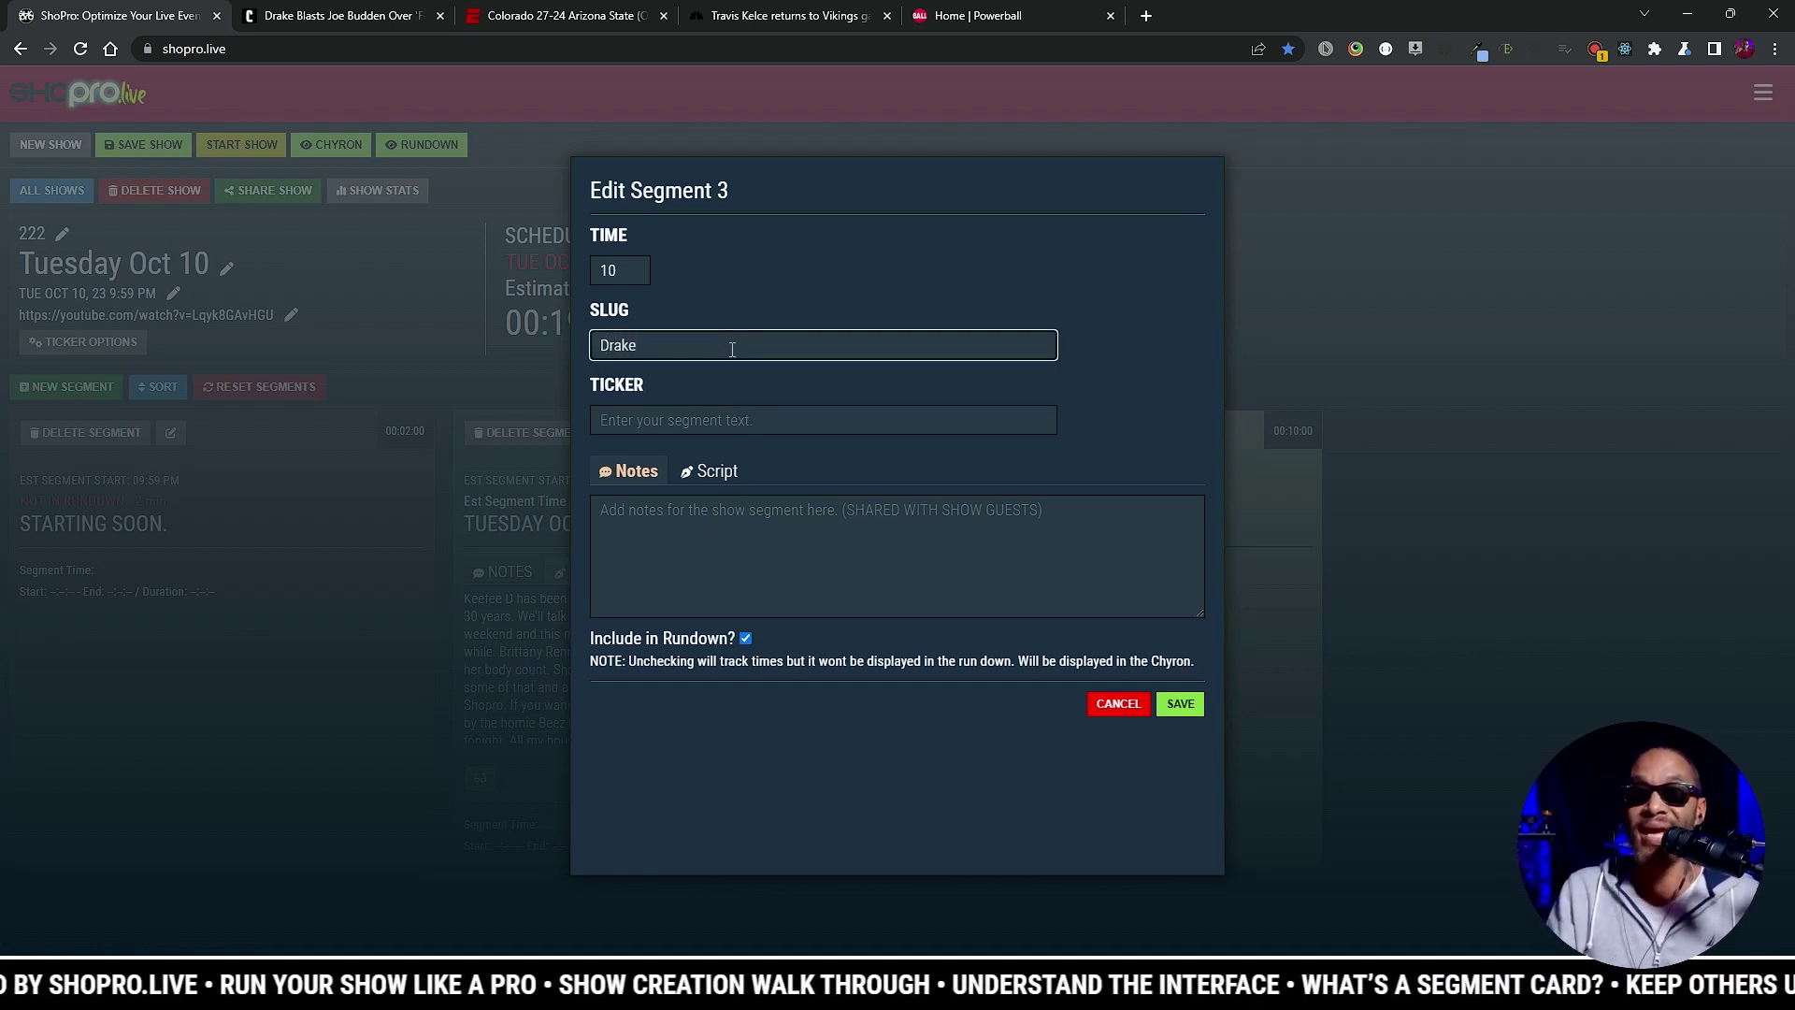
{"action": "type", "text": " VS "}
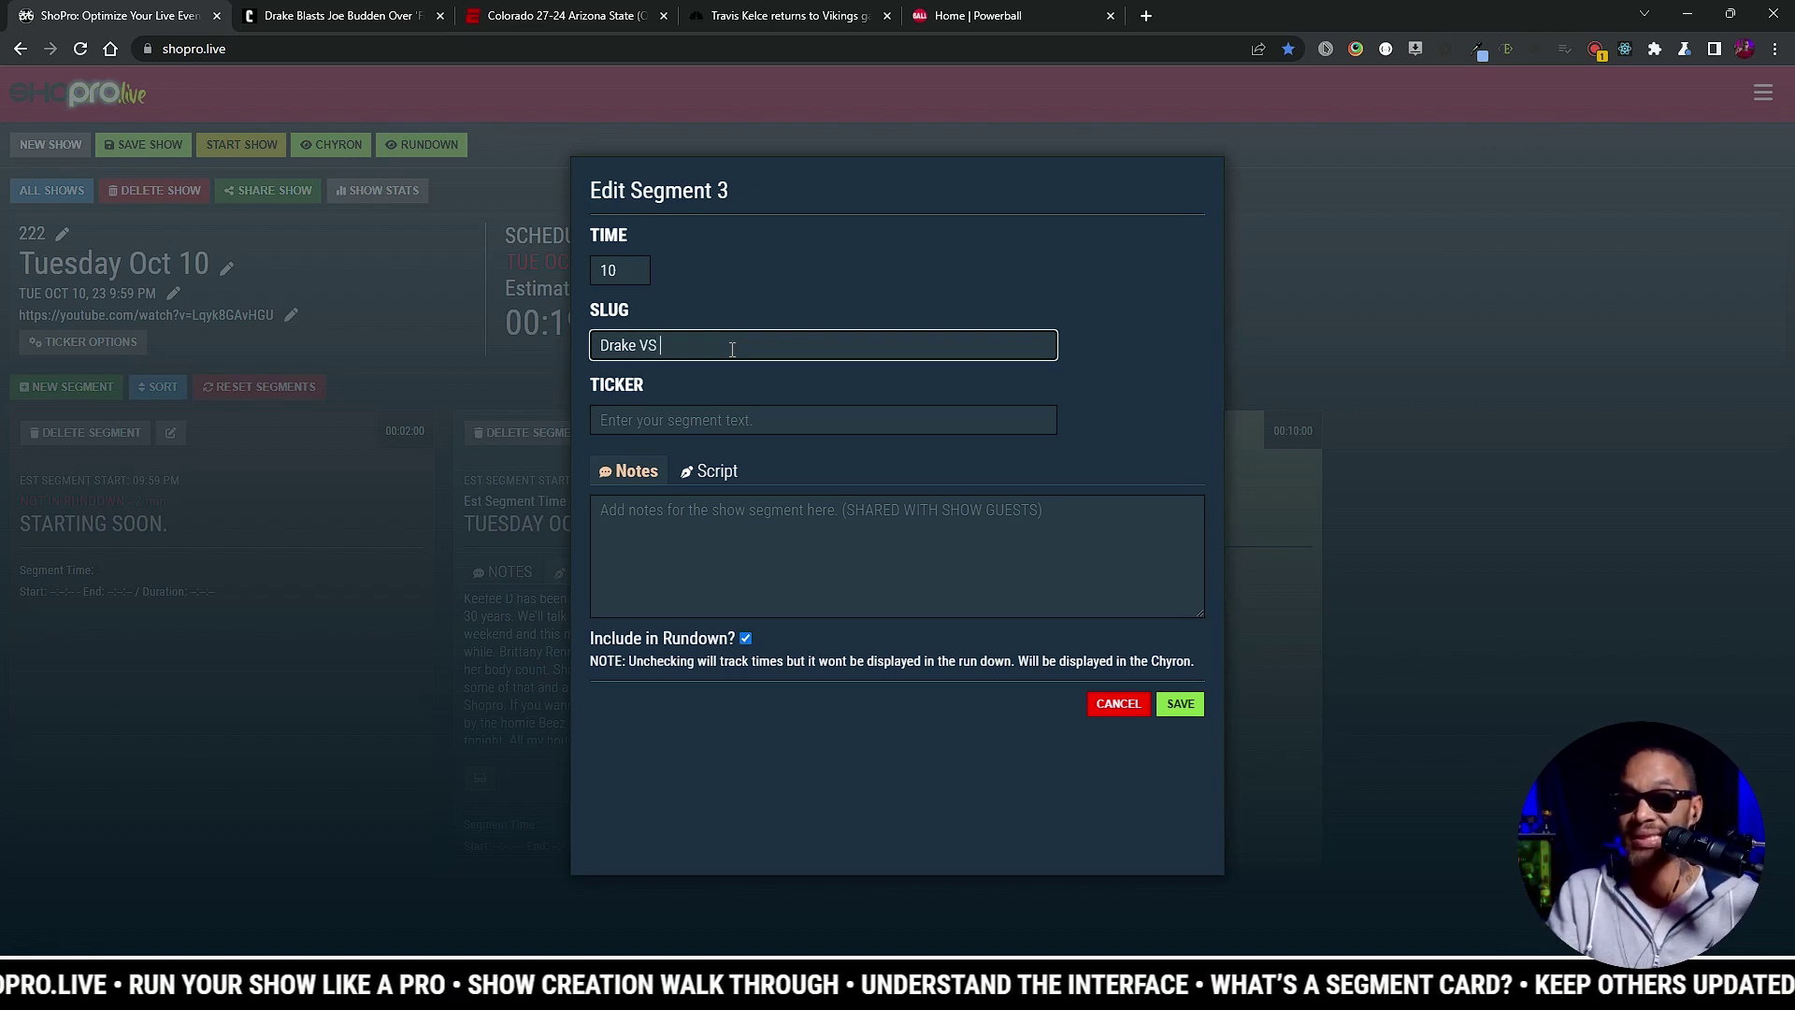
{"action": "type", "text": "Joe Bud"}
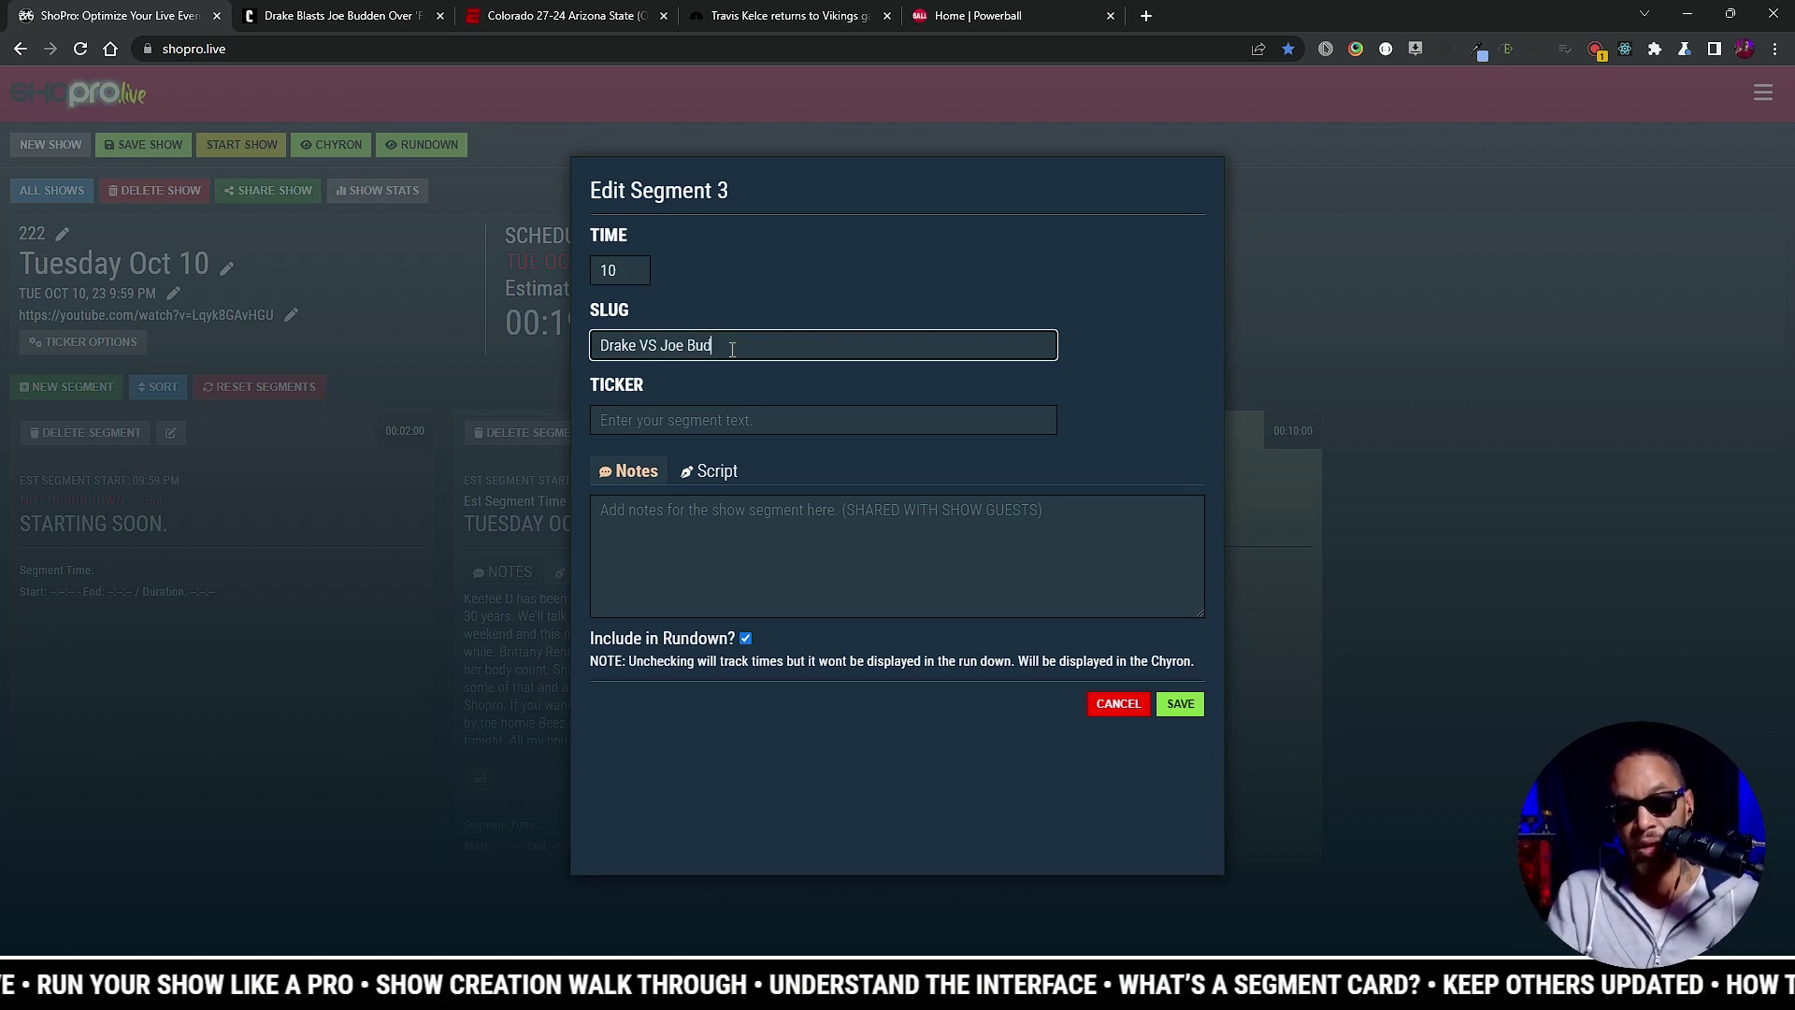
{"action": "type", "text": "den"}
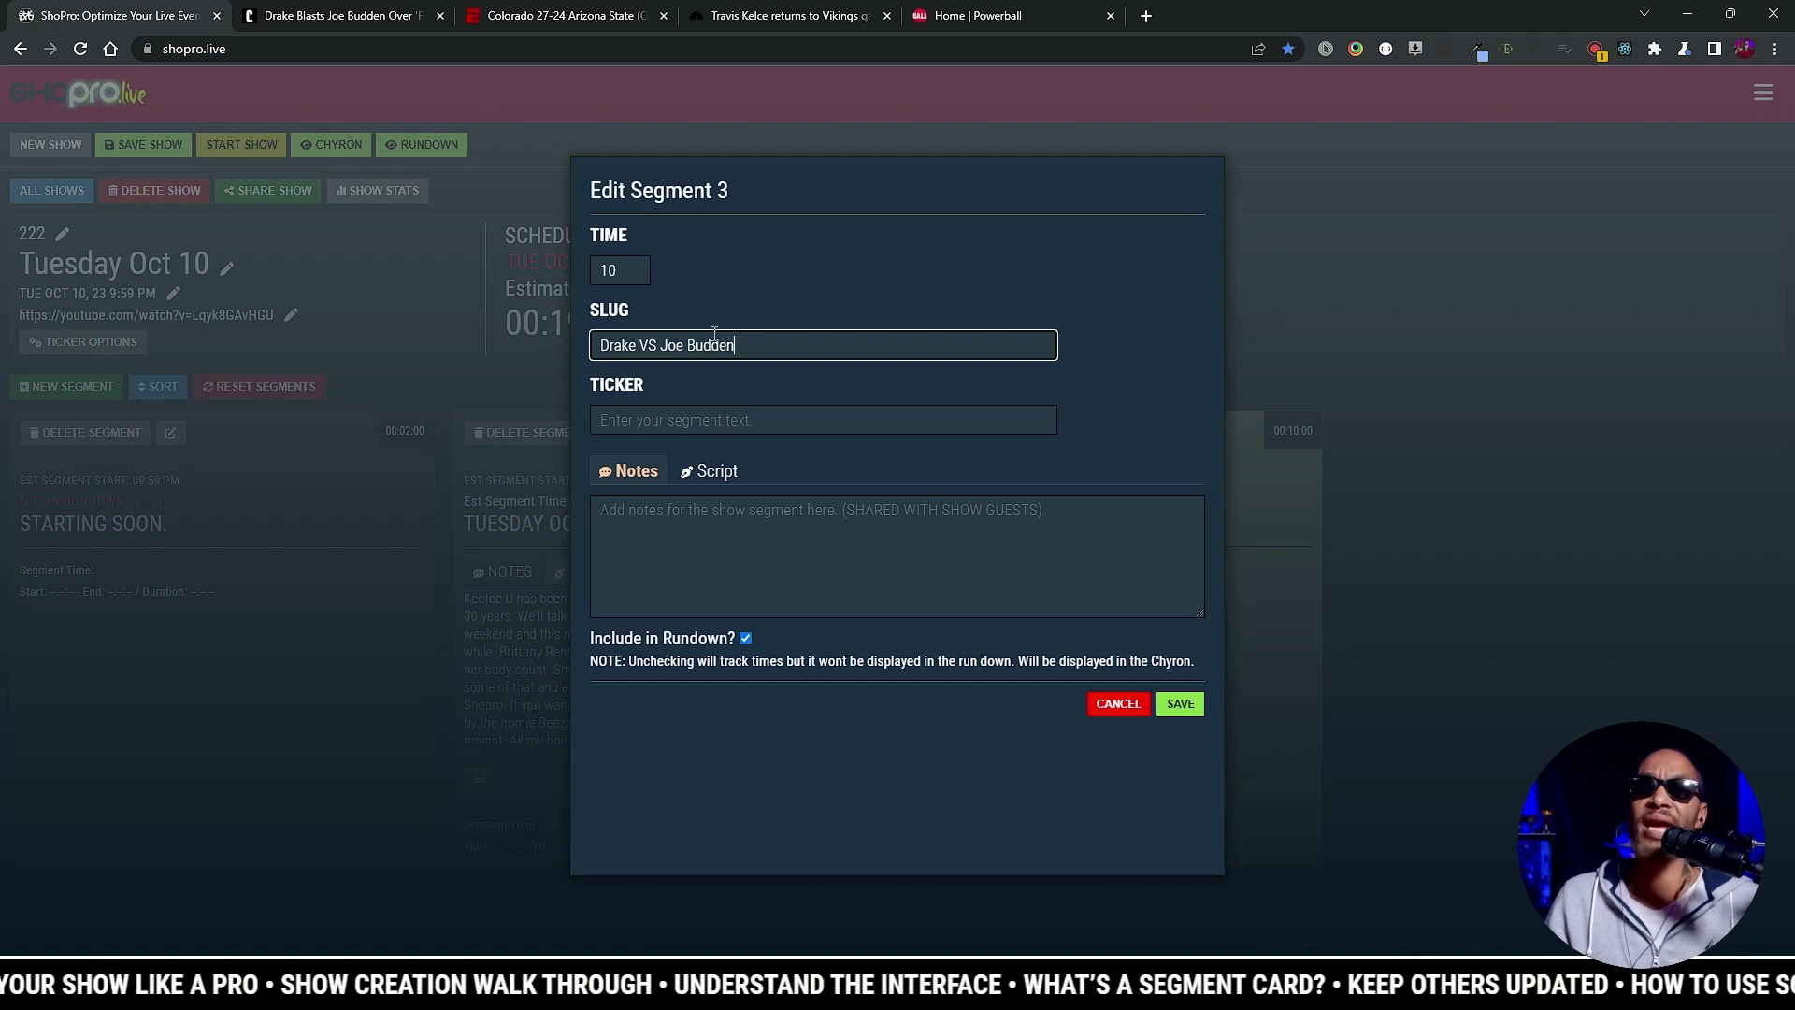
{"action": "left_click", "coordinate": [759, 428]}
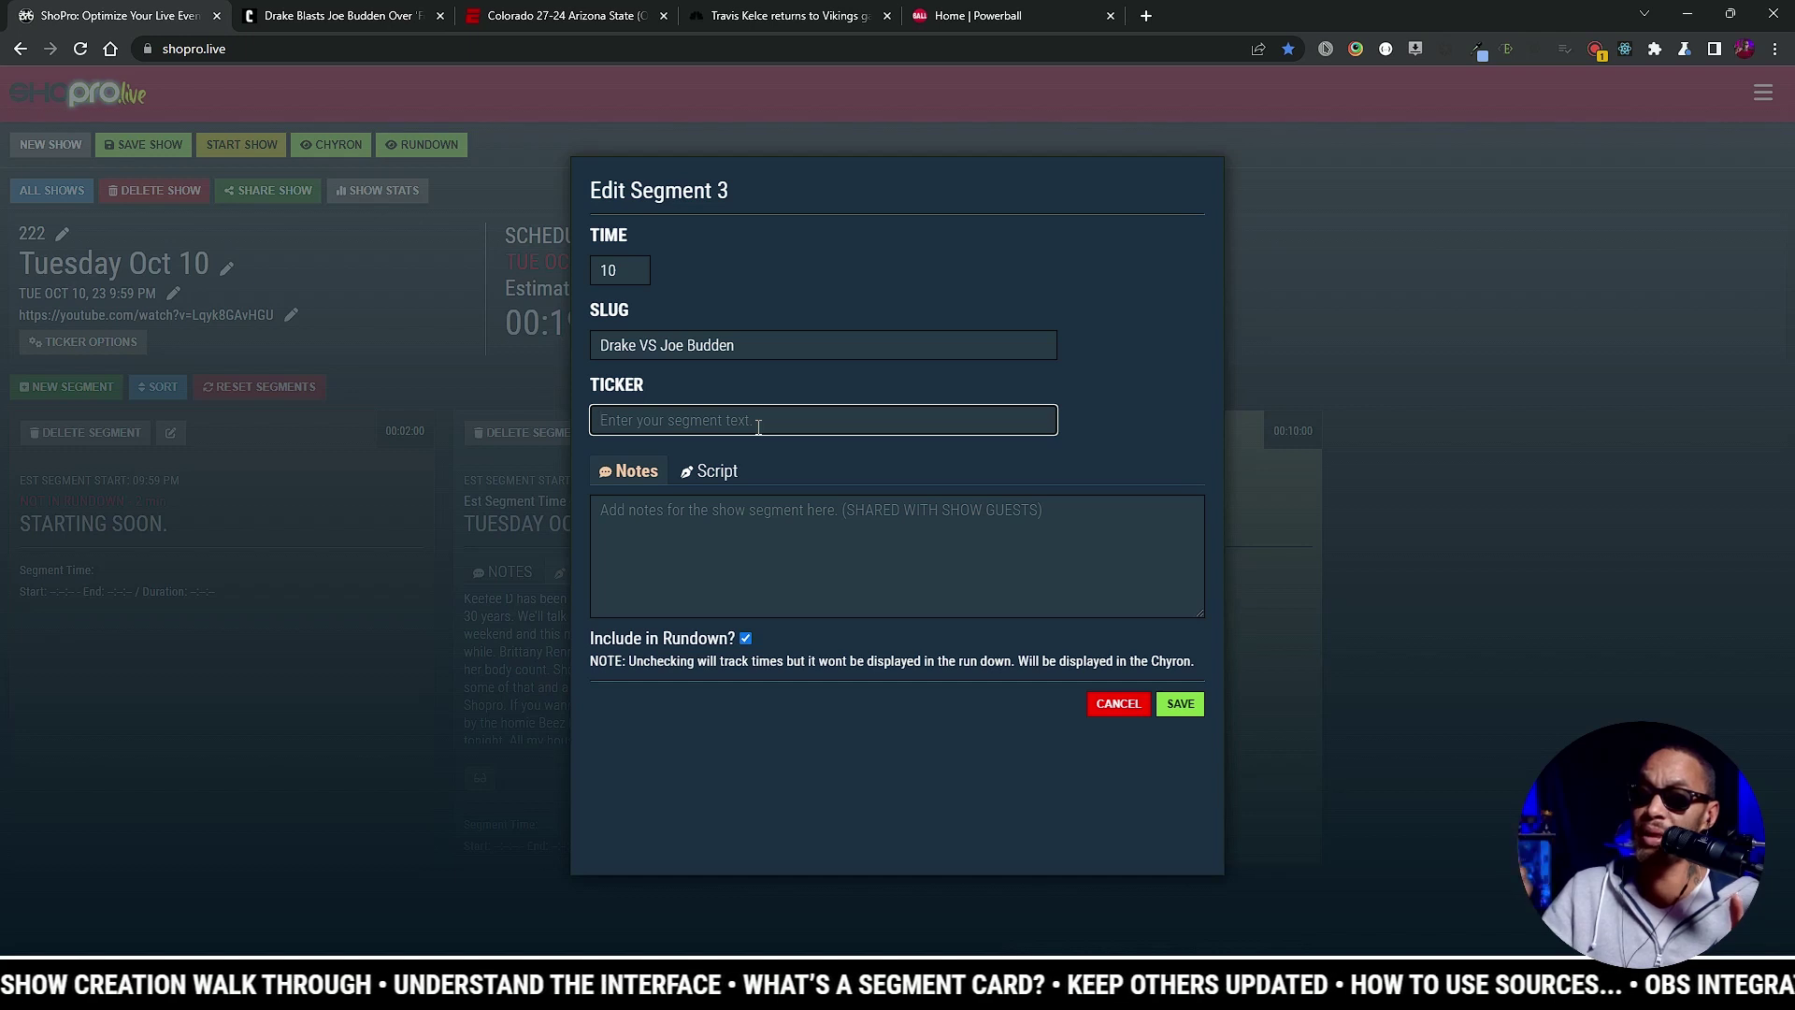
{"action": "type", "text": "Au"}
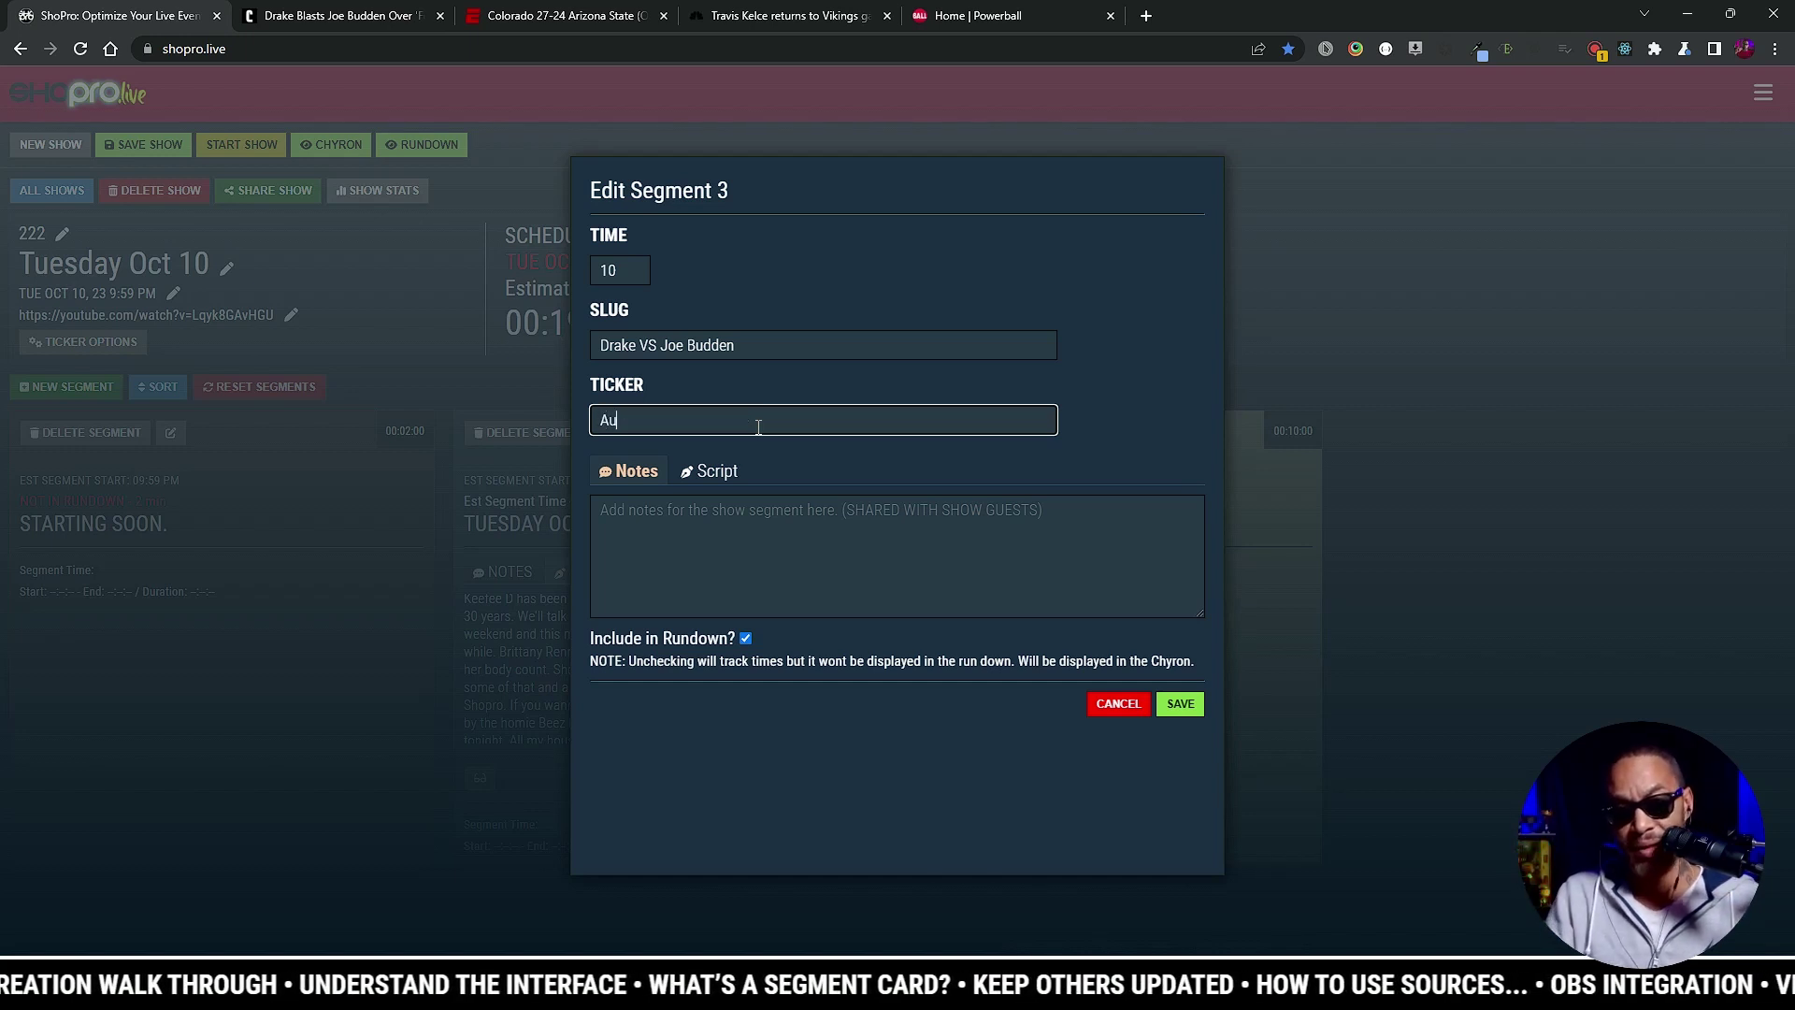
{"action": "type", "text": "brey is in his"}
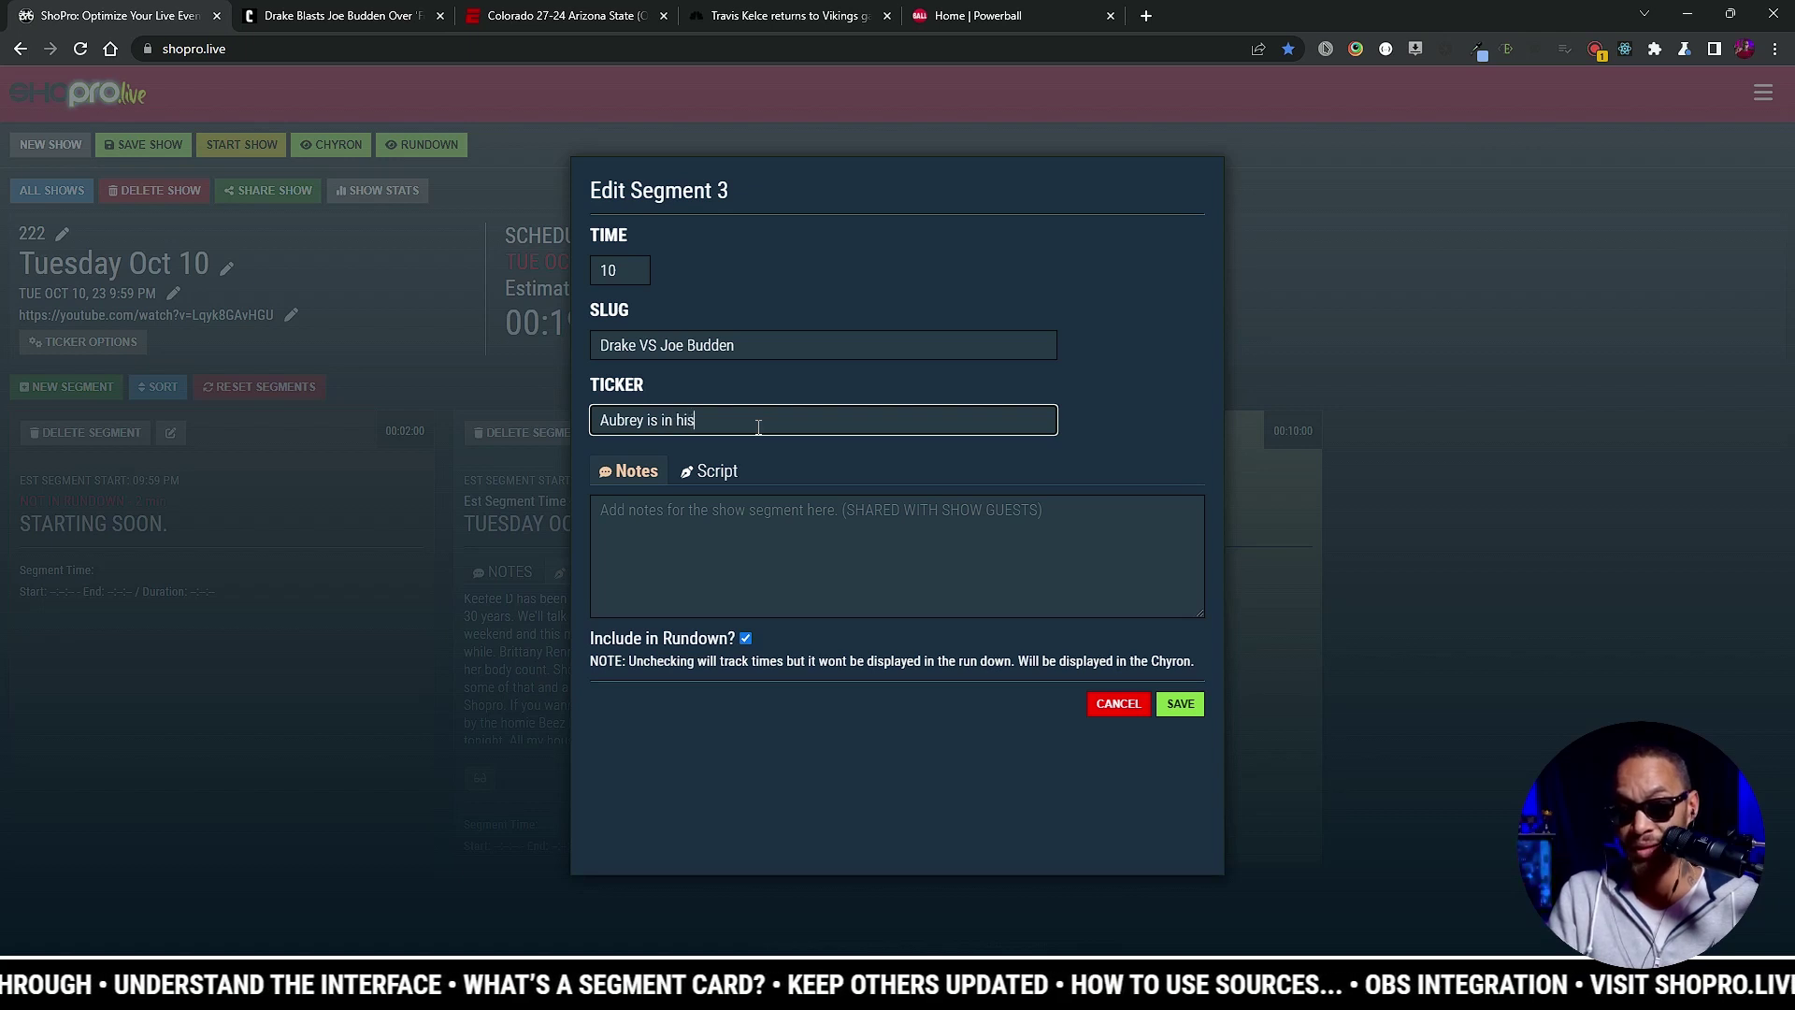
{"action": "type", "text": " feelings..."}
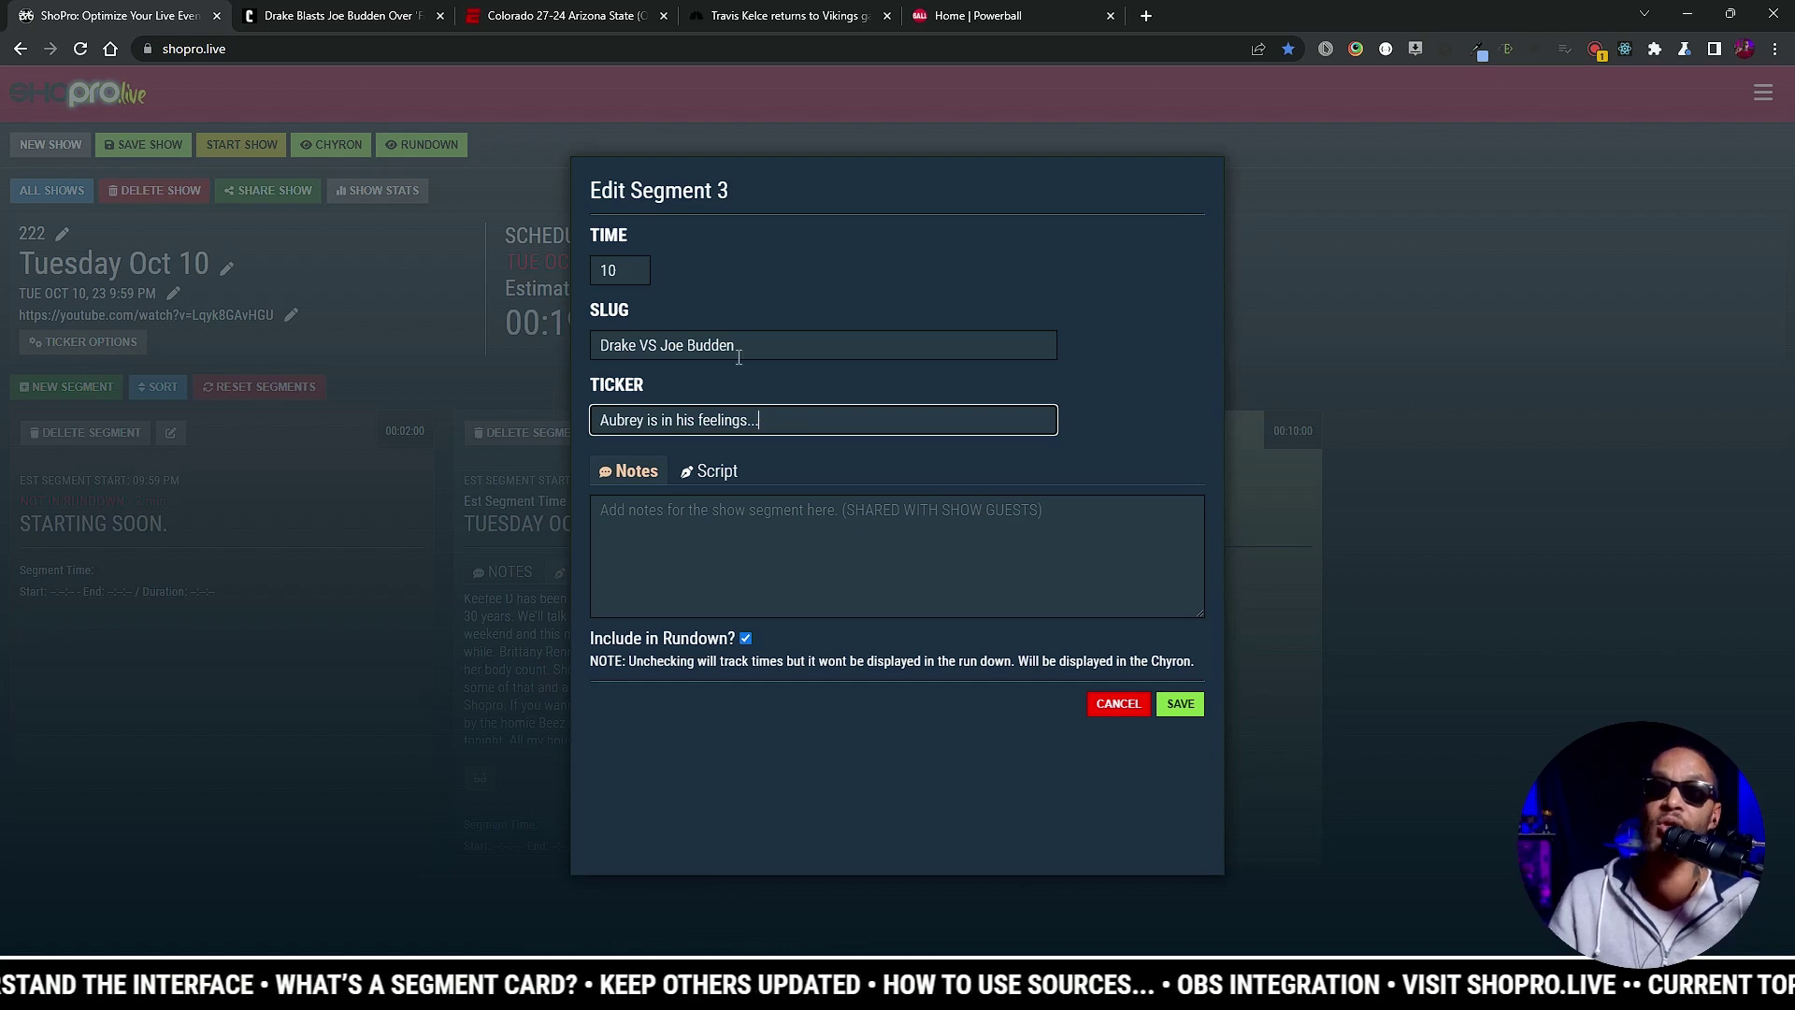
{"action": "left_click", "coordinate": [1176, 703]}
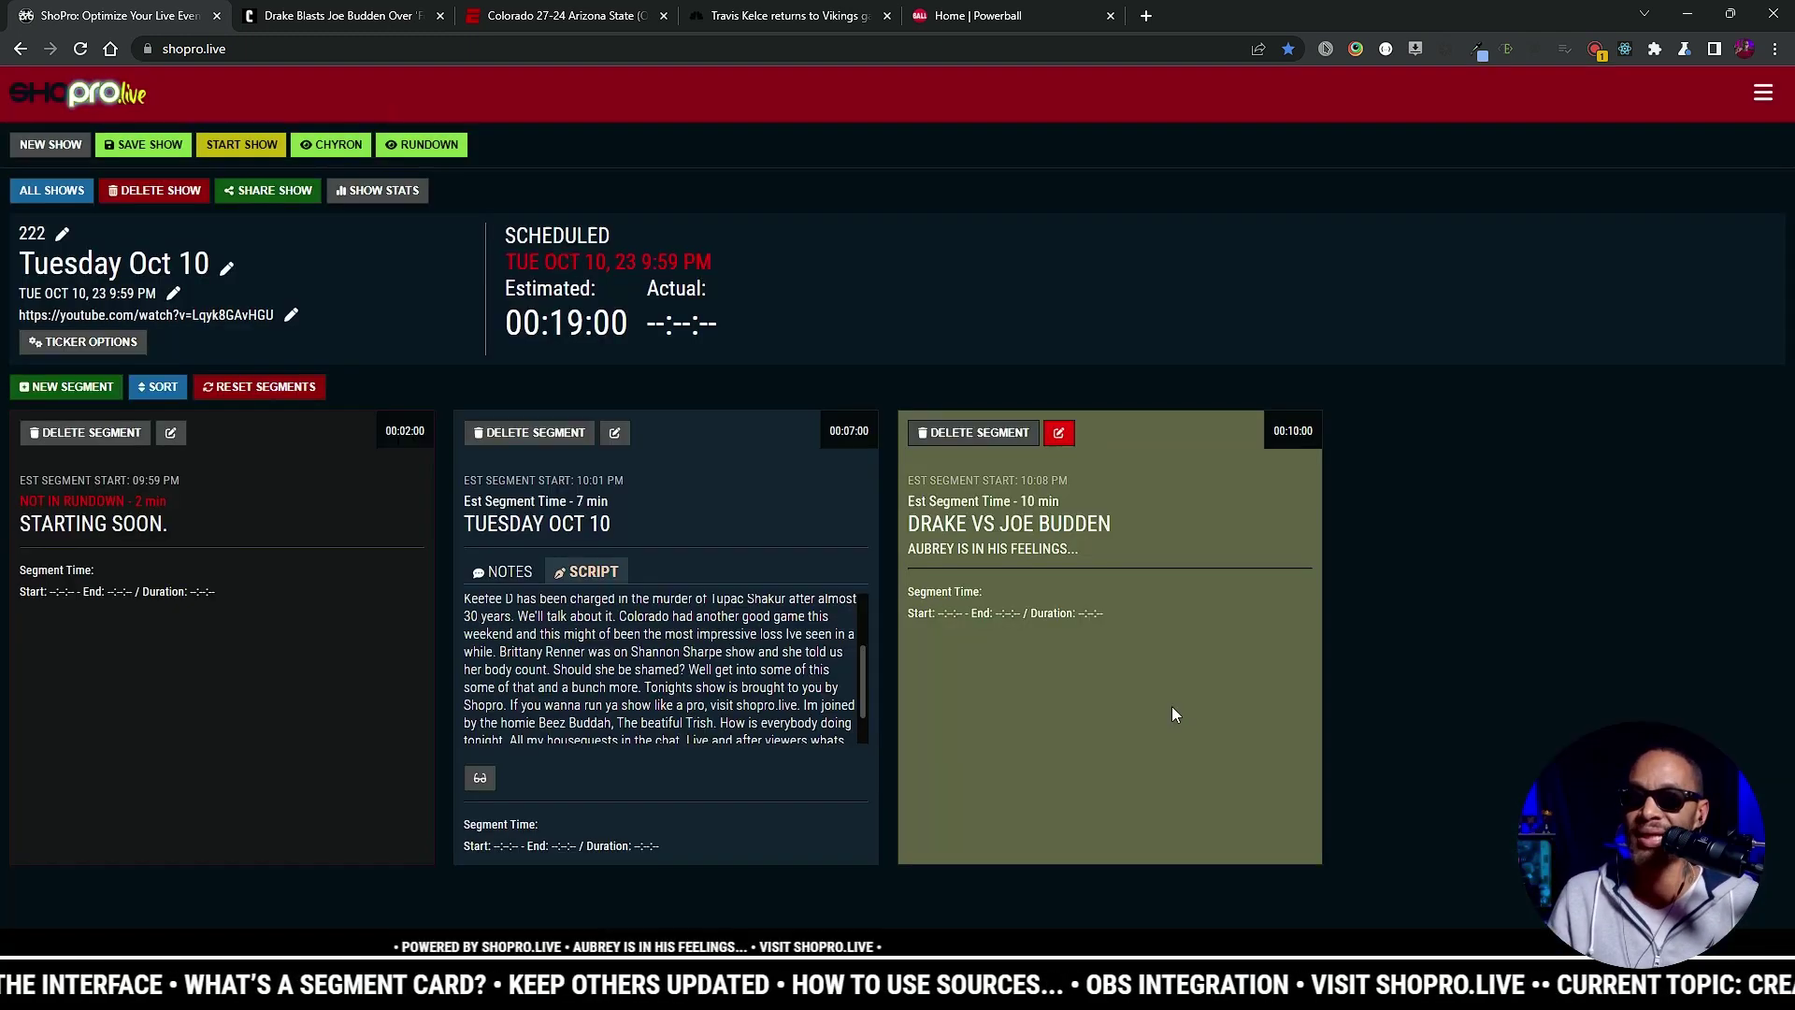
Step: Cancel out of segment 2's editor and reopen Drake VS Joe Budden for editing
{"action": "left_click_drag", "start_coordinate": [402, 944], "coordinate": [749, 950]}
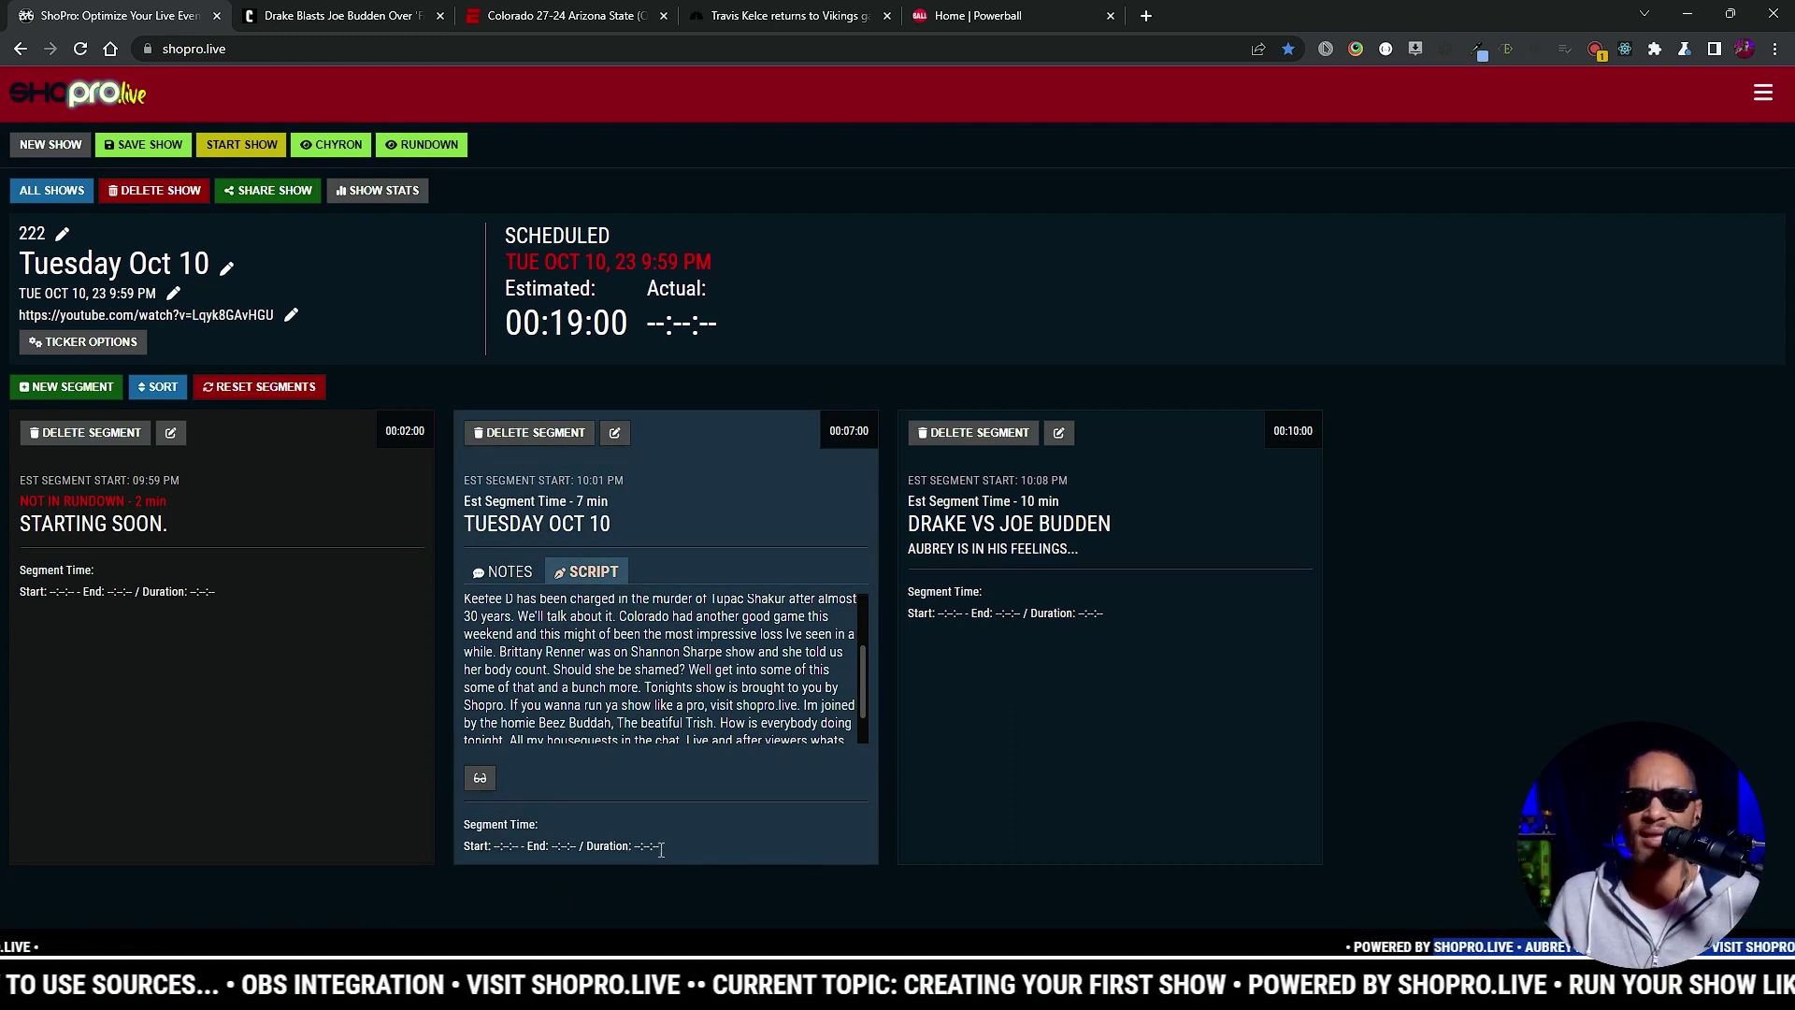
{"action": "left_click", "coordinate": [615, 435]}
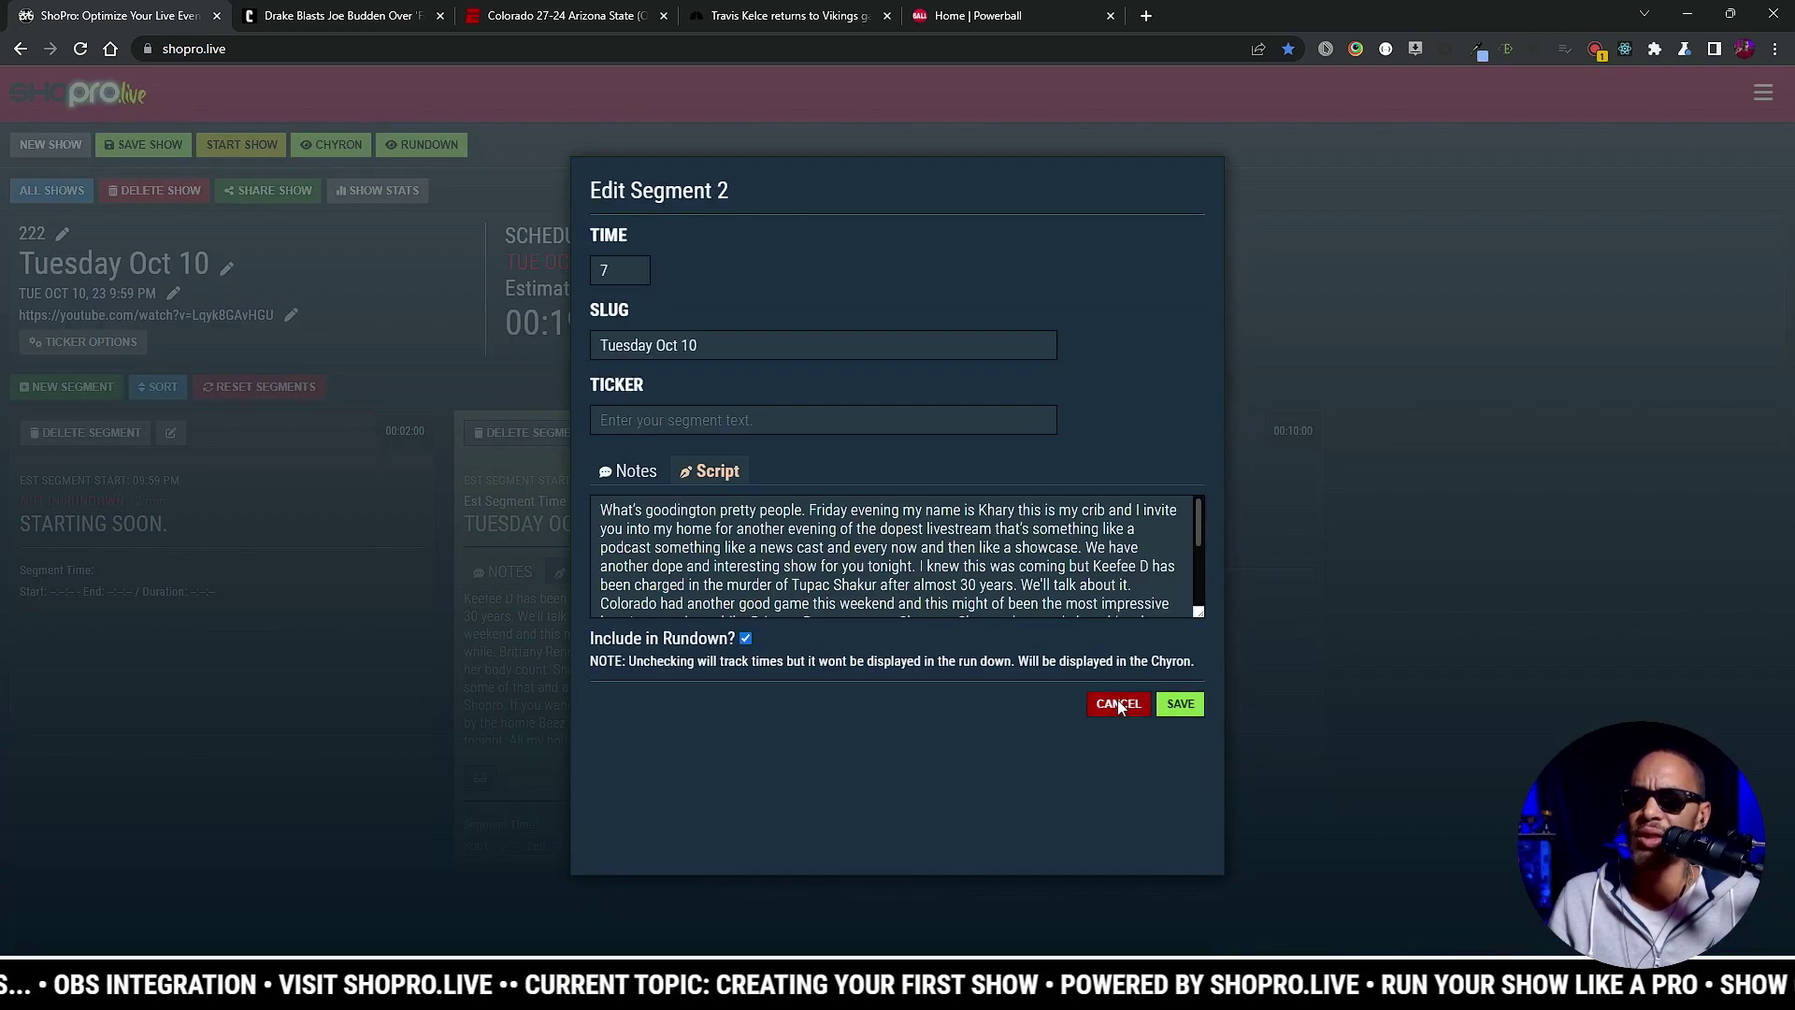
{"action": "left_click", "coordinate": [1118, 703]}
{"action": "left_click", "coordinate": [1061, 432]}
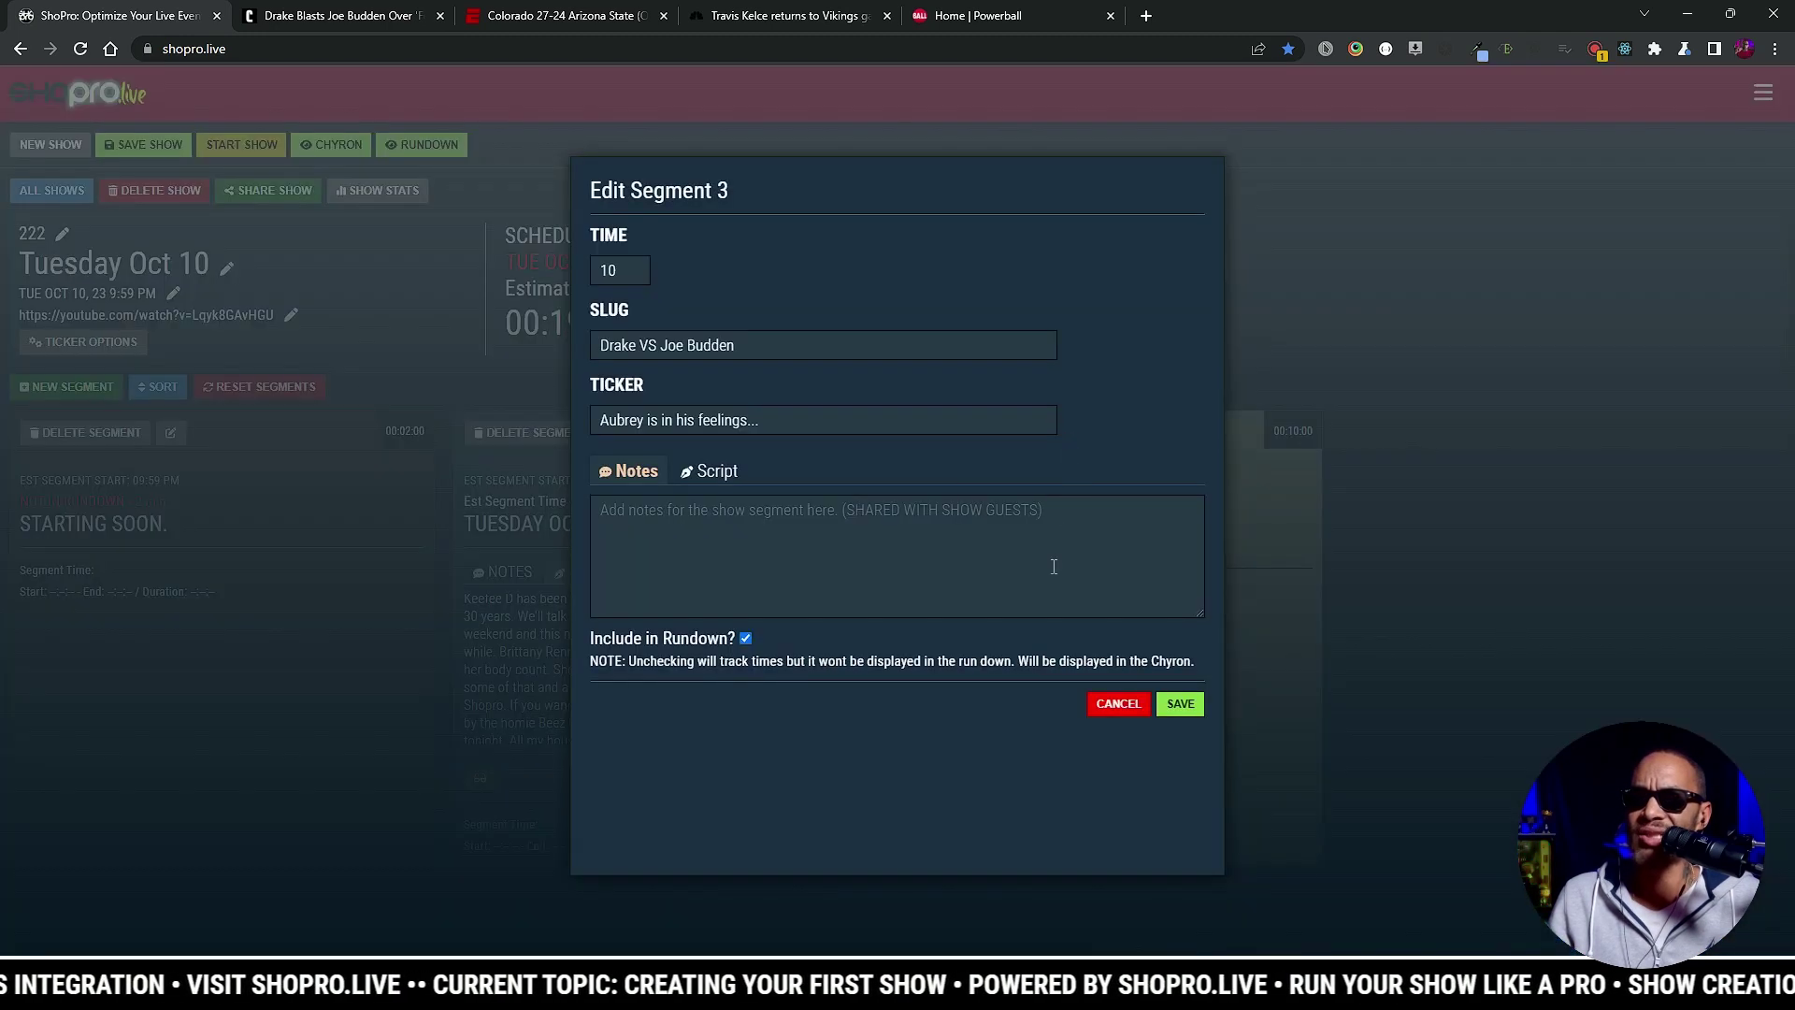
{"action": "left_click", "coordinate": [338, 13]}
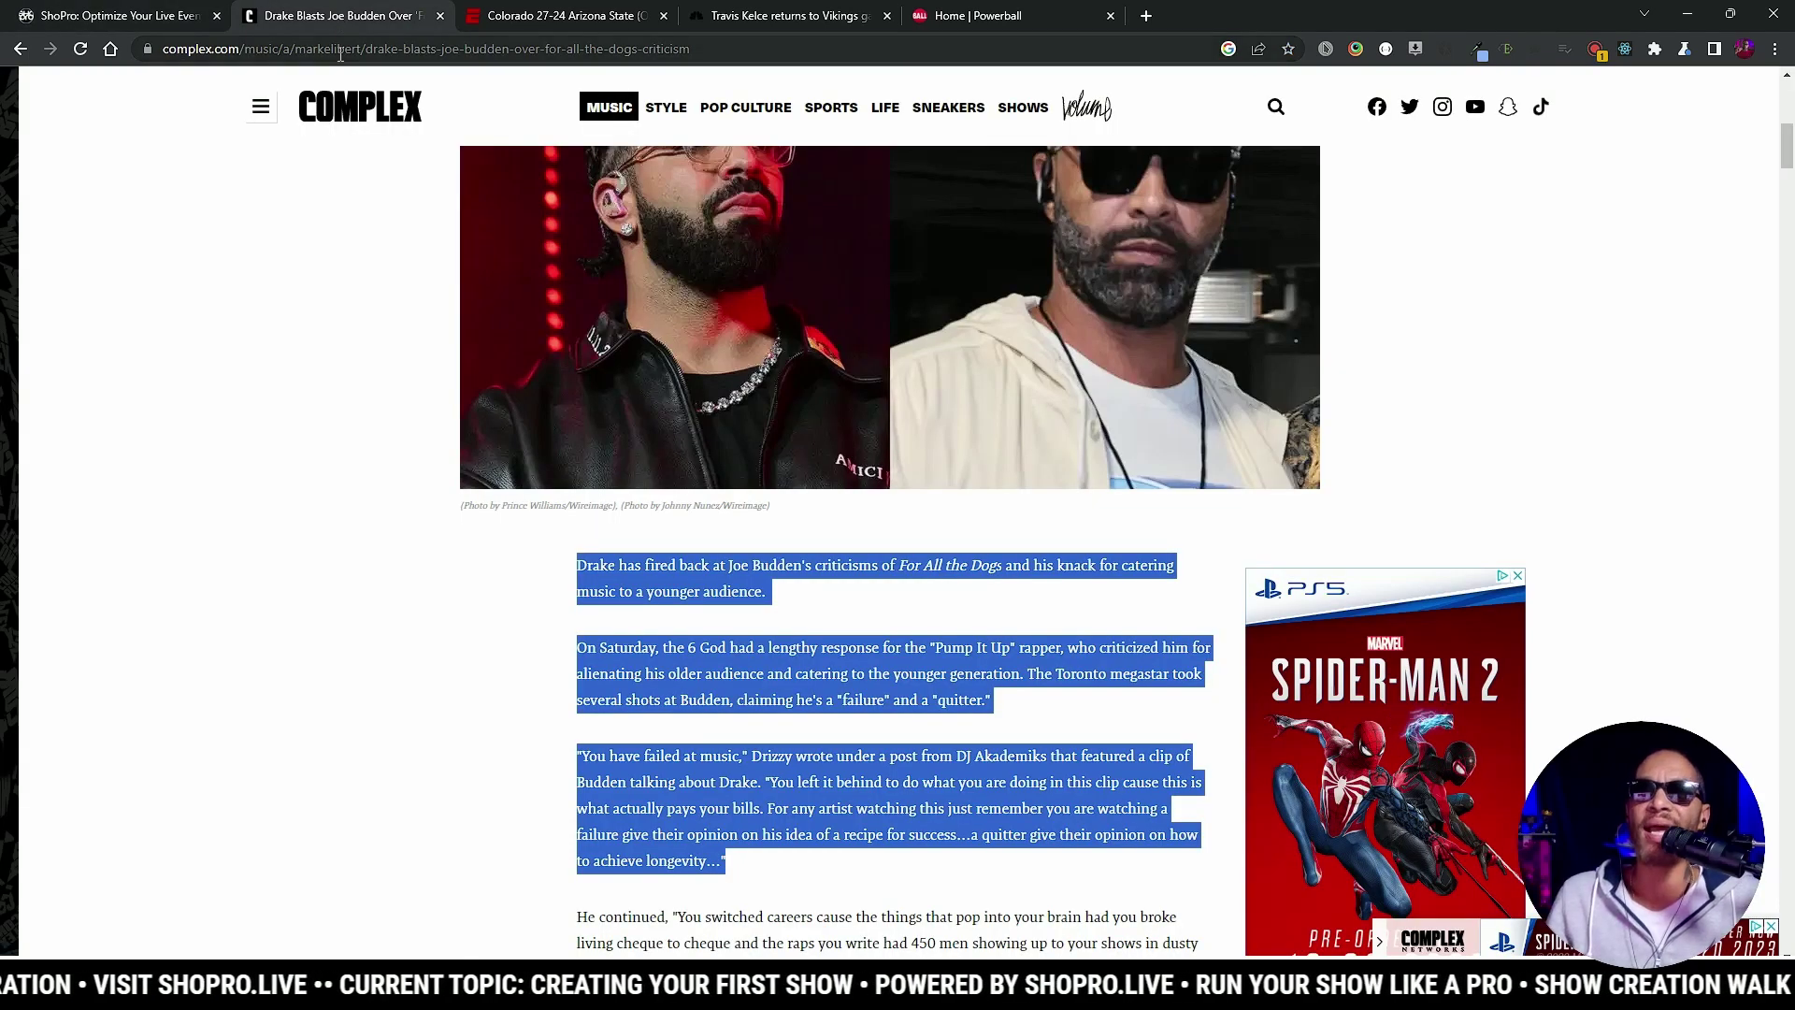
{"action": "left_click", "coordinate": [341, 49]}
{"action": "key", "text": "ctrl+c"}
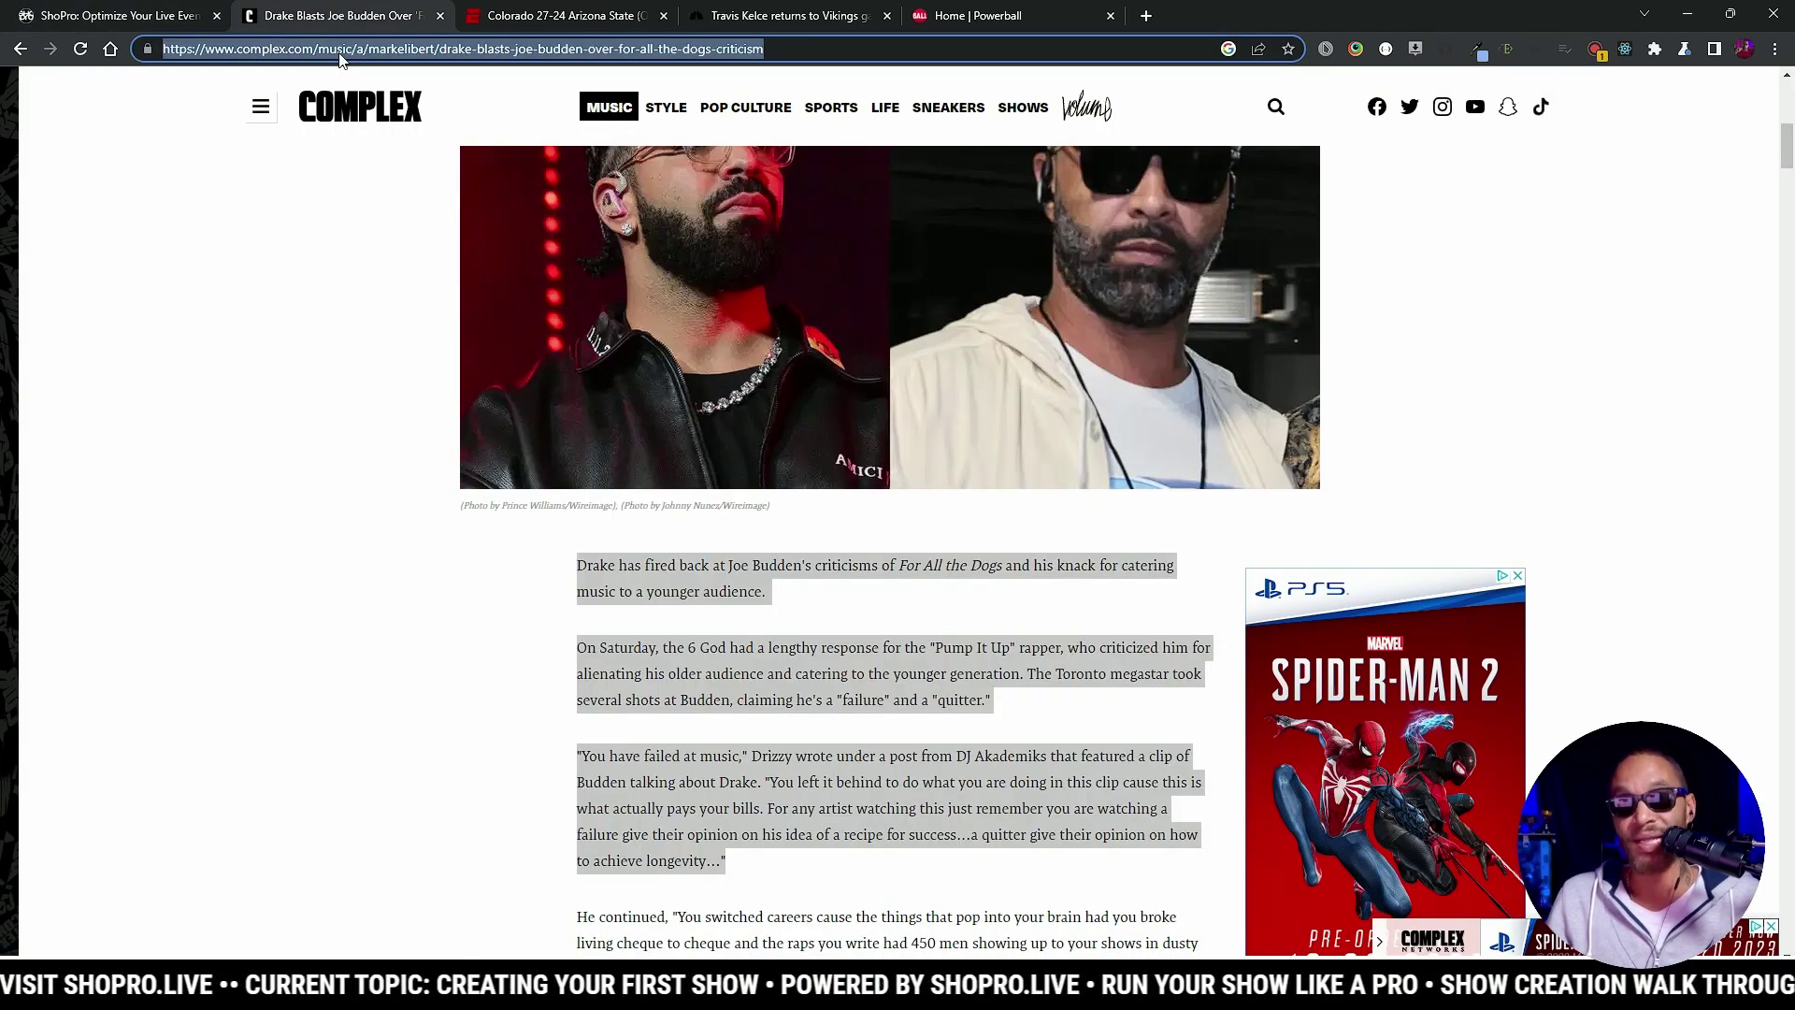
{"action": "left_click", "coordinate": [112, 15]}
{"action": "left_click", "coordinate": [620, 564]}
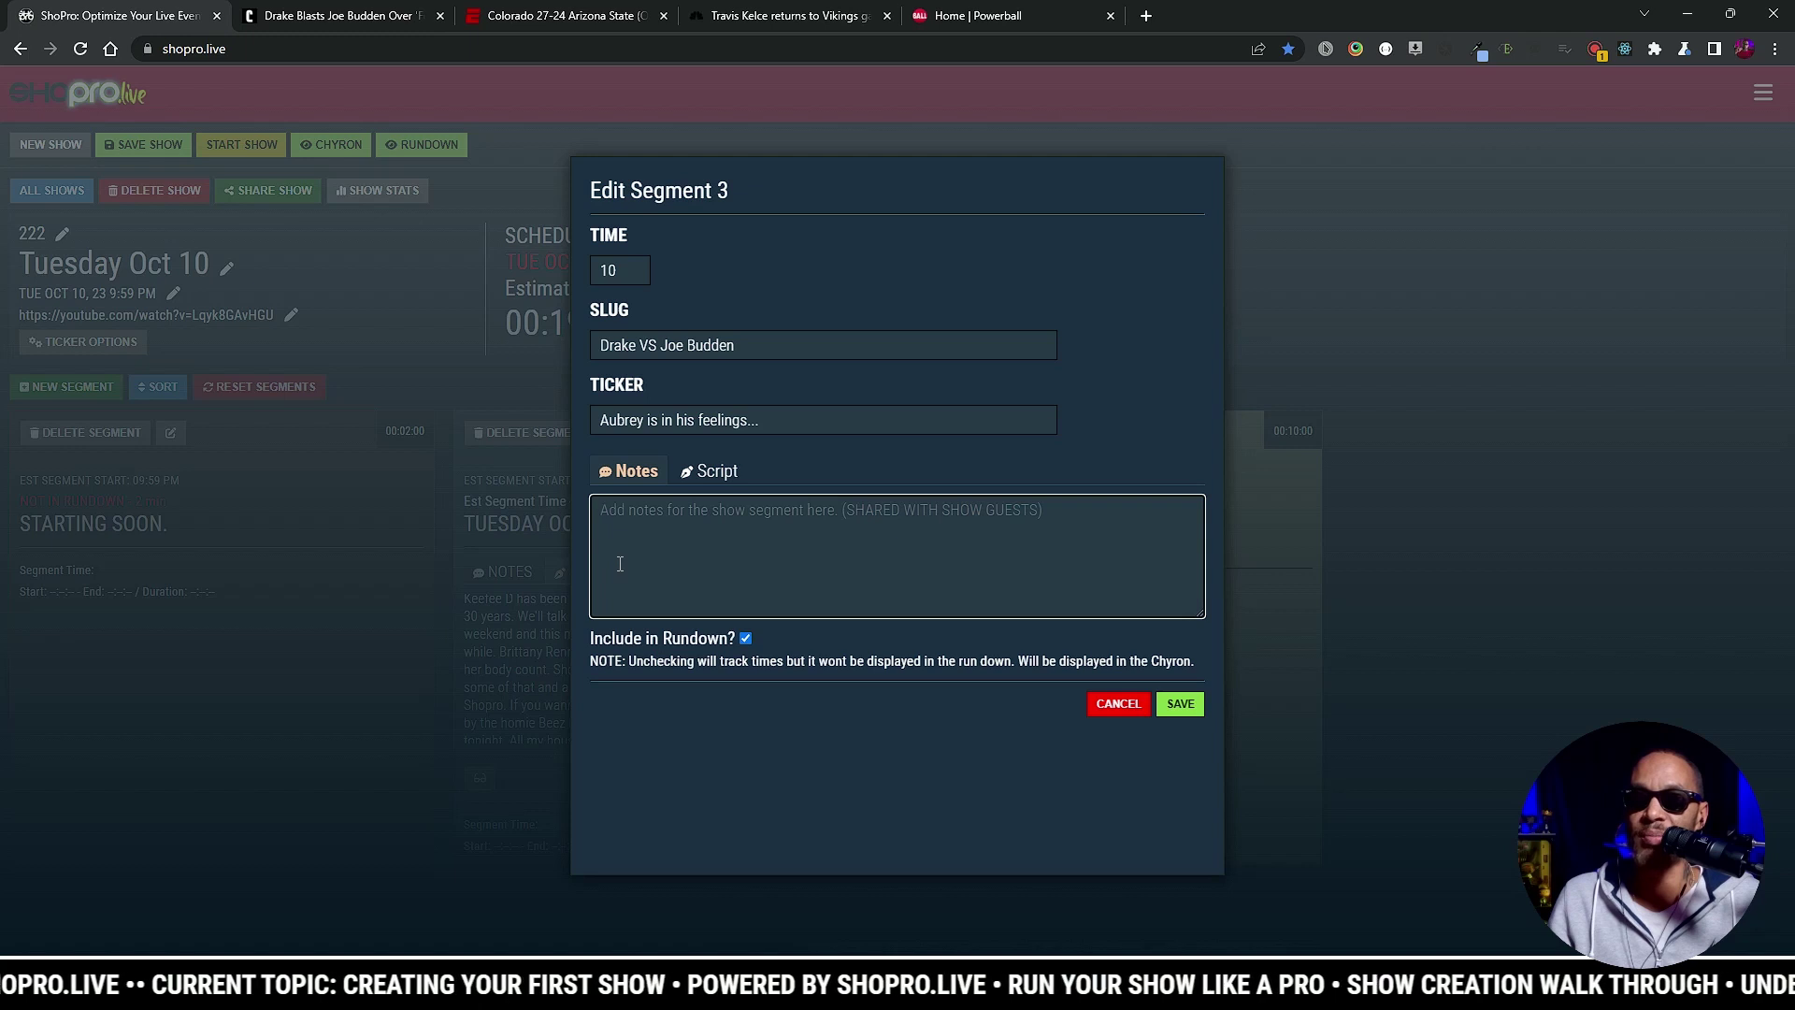
{"action": "key", "text": "Return"}
{"action": "key", "text": "Return"}
{"action": "key", "text": "ctrl+v"}
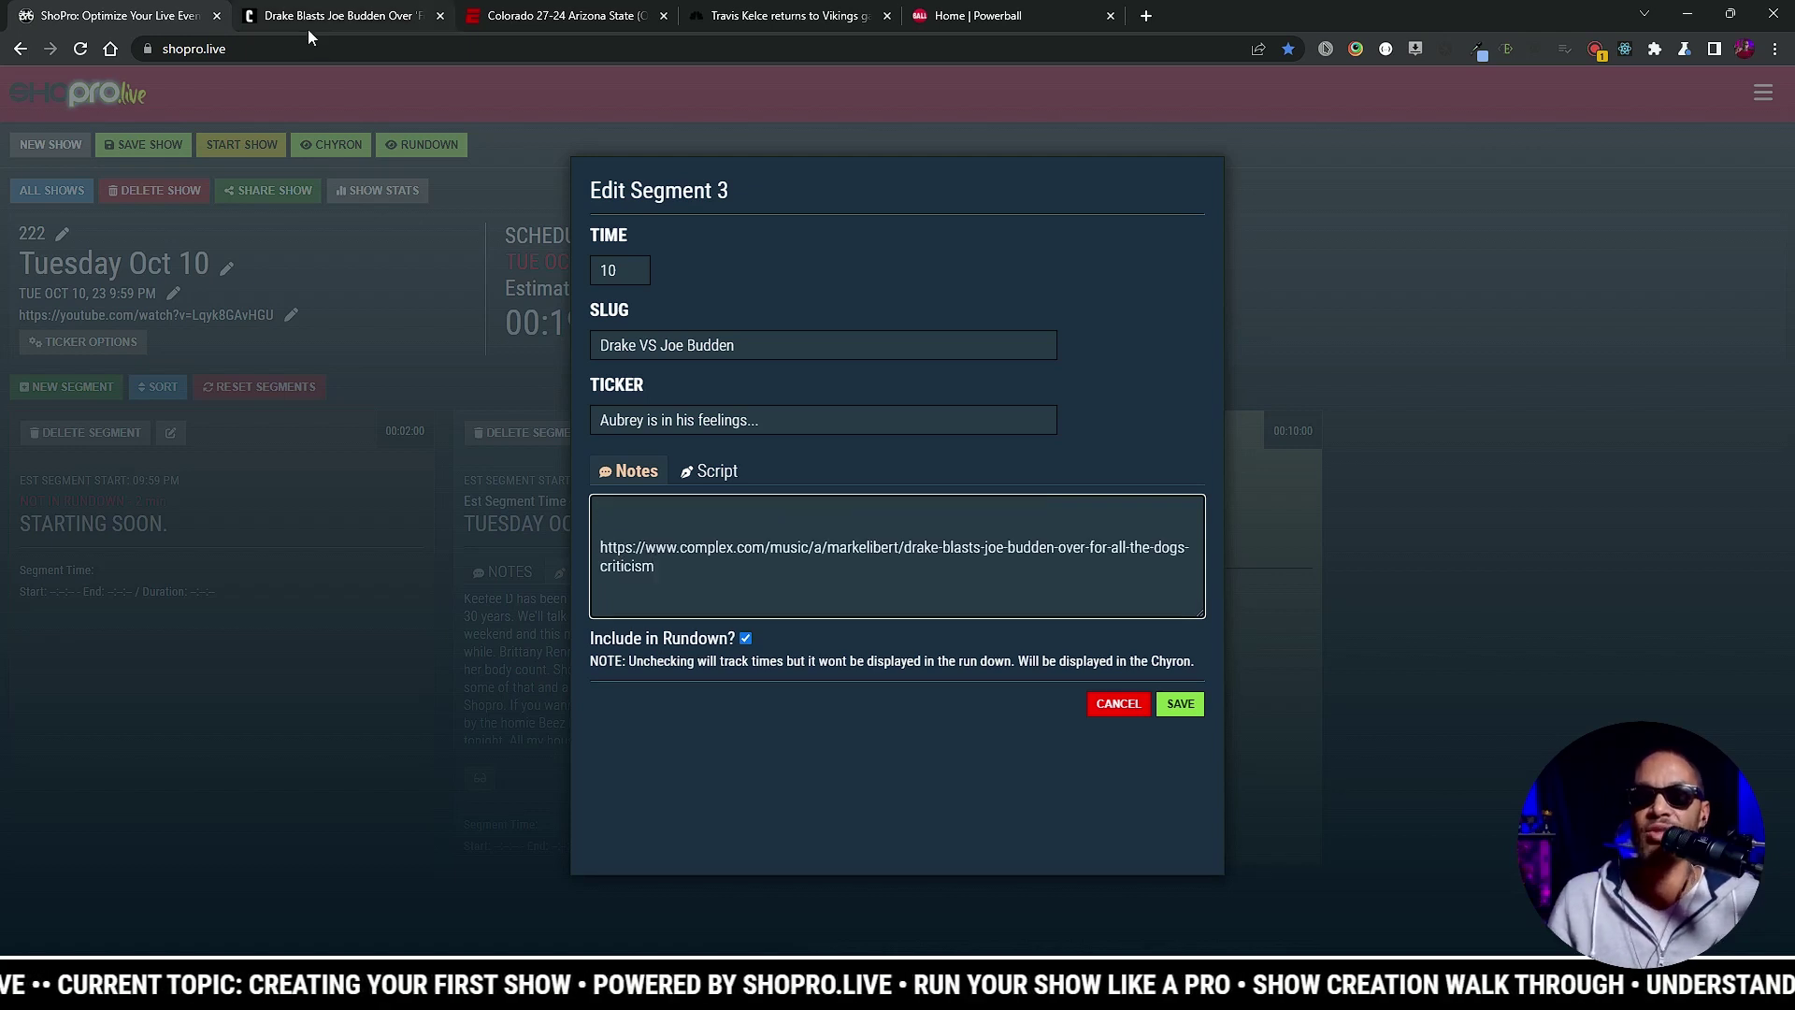
{"action": "left_click", "coordinate": [318, 15]}
{"action": "right_click", "coordinate": [595, 584]}
{"action": "left_click", "coordinate": [666, 598]}
{"action": "left_click", "coordinate": [138, 19]}
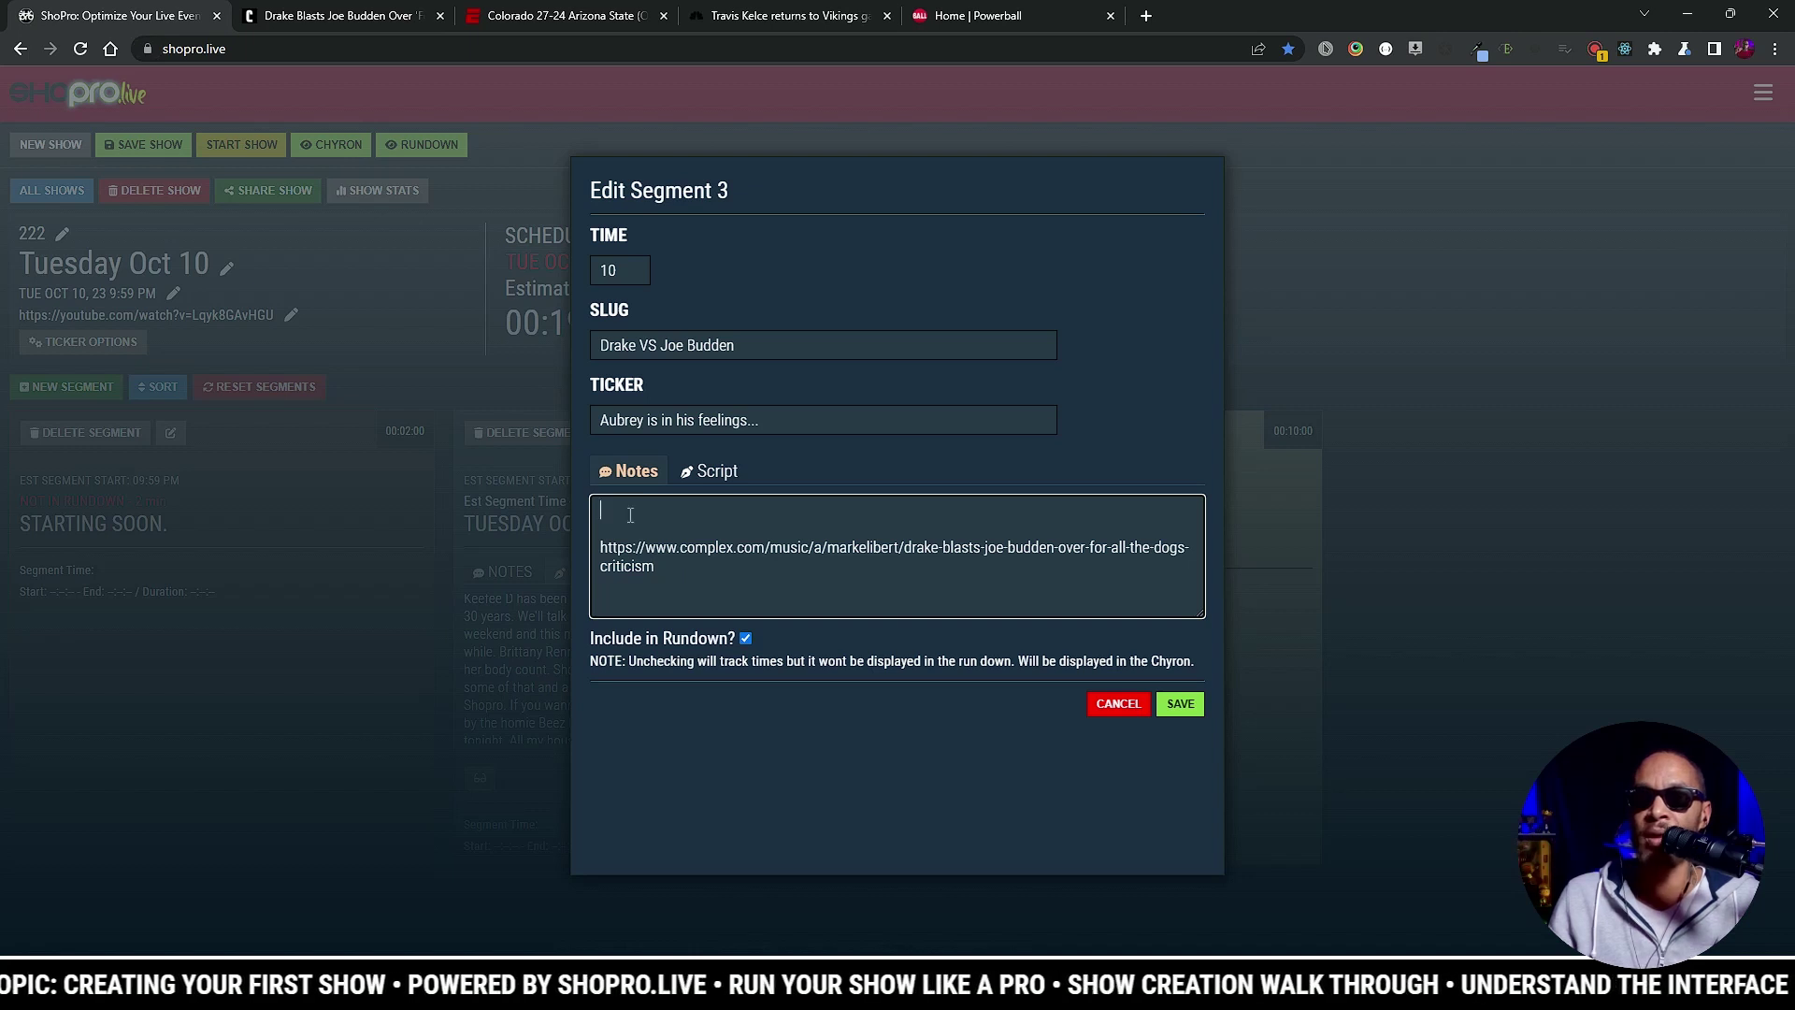
{"action": "key", "text": "ctrl+v"}
{"action": "scroll", "coordinate": [949, 551], "scroll_direction": "down", "scroll_amount": 1}
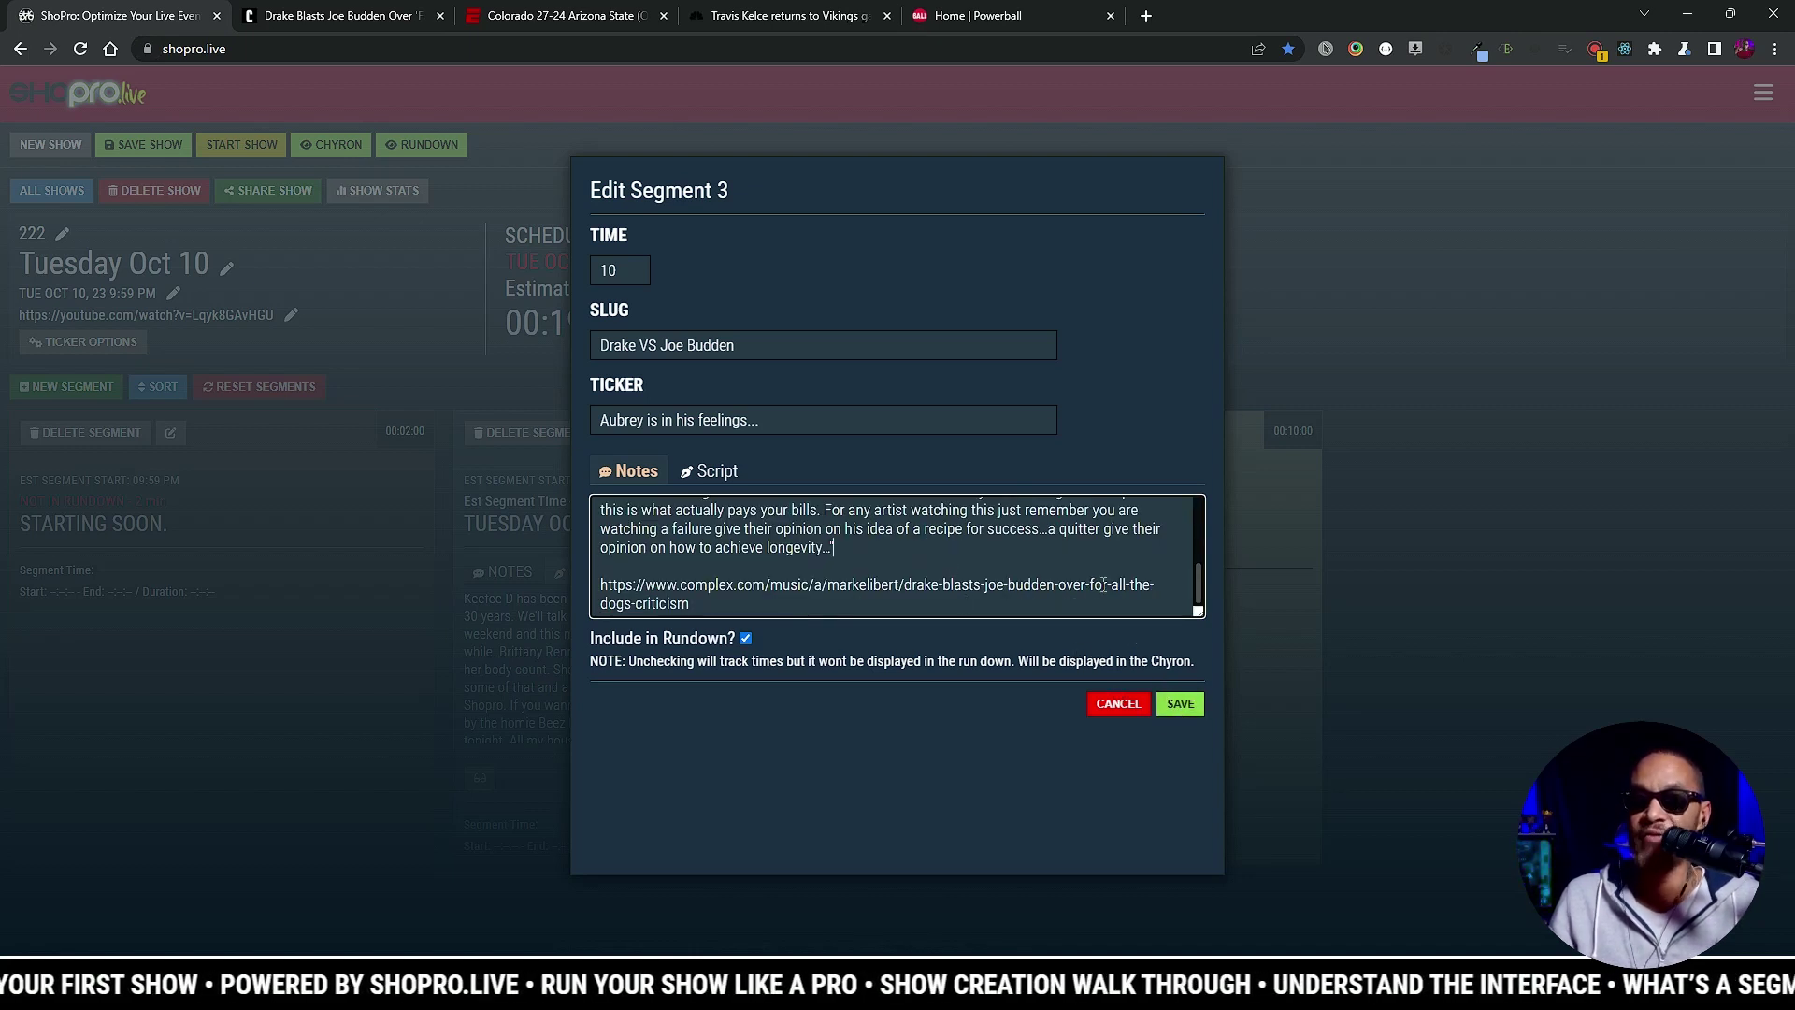
{"action": "scroll", "coordinate": [1104, 583], "scroll_direction": "up", "scroll_amount": 10}
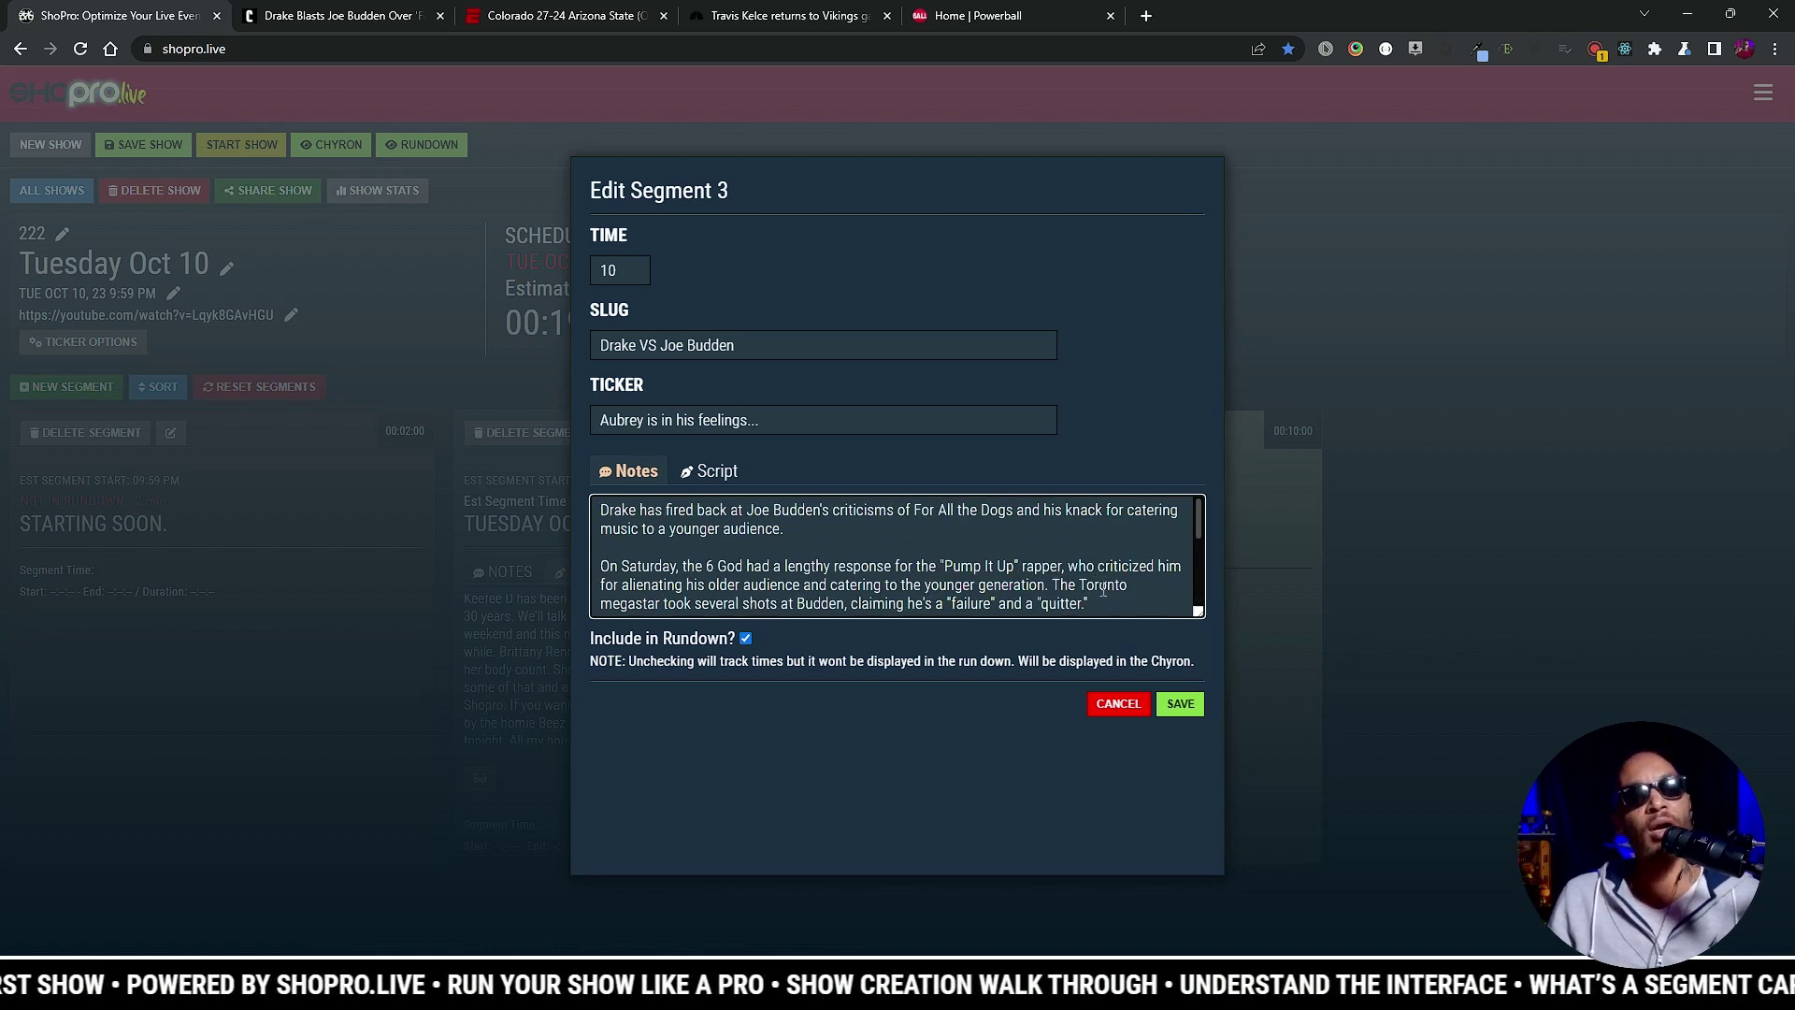
{"action": "left_click", "coordinate": [1182, 707]}
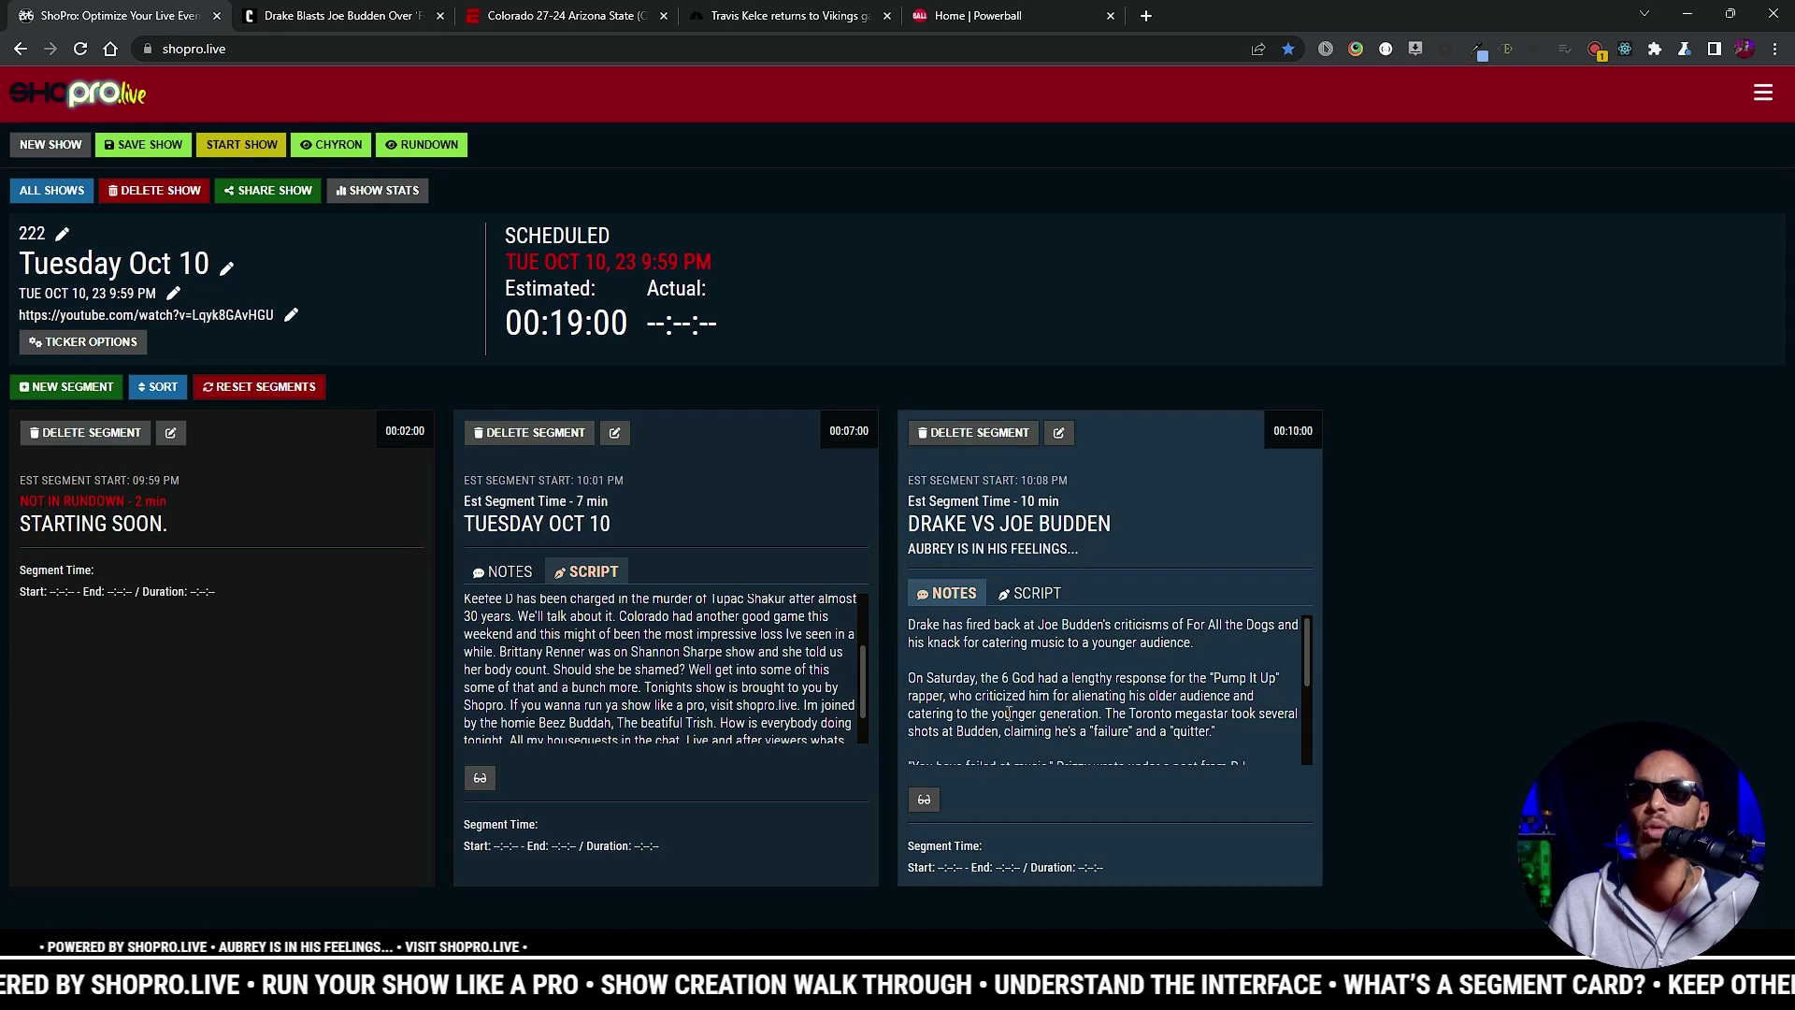
{"action": "left_click", "coordinate": [1059, 674]}
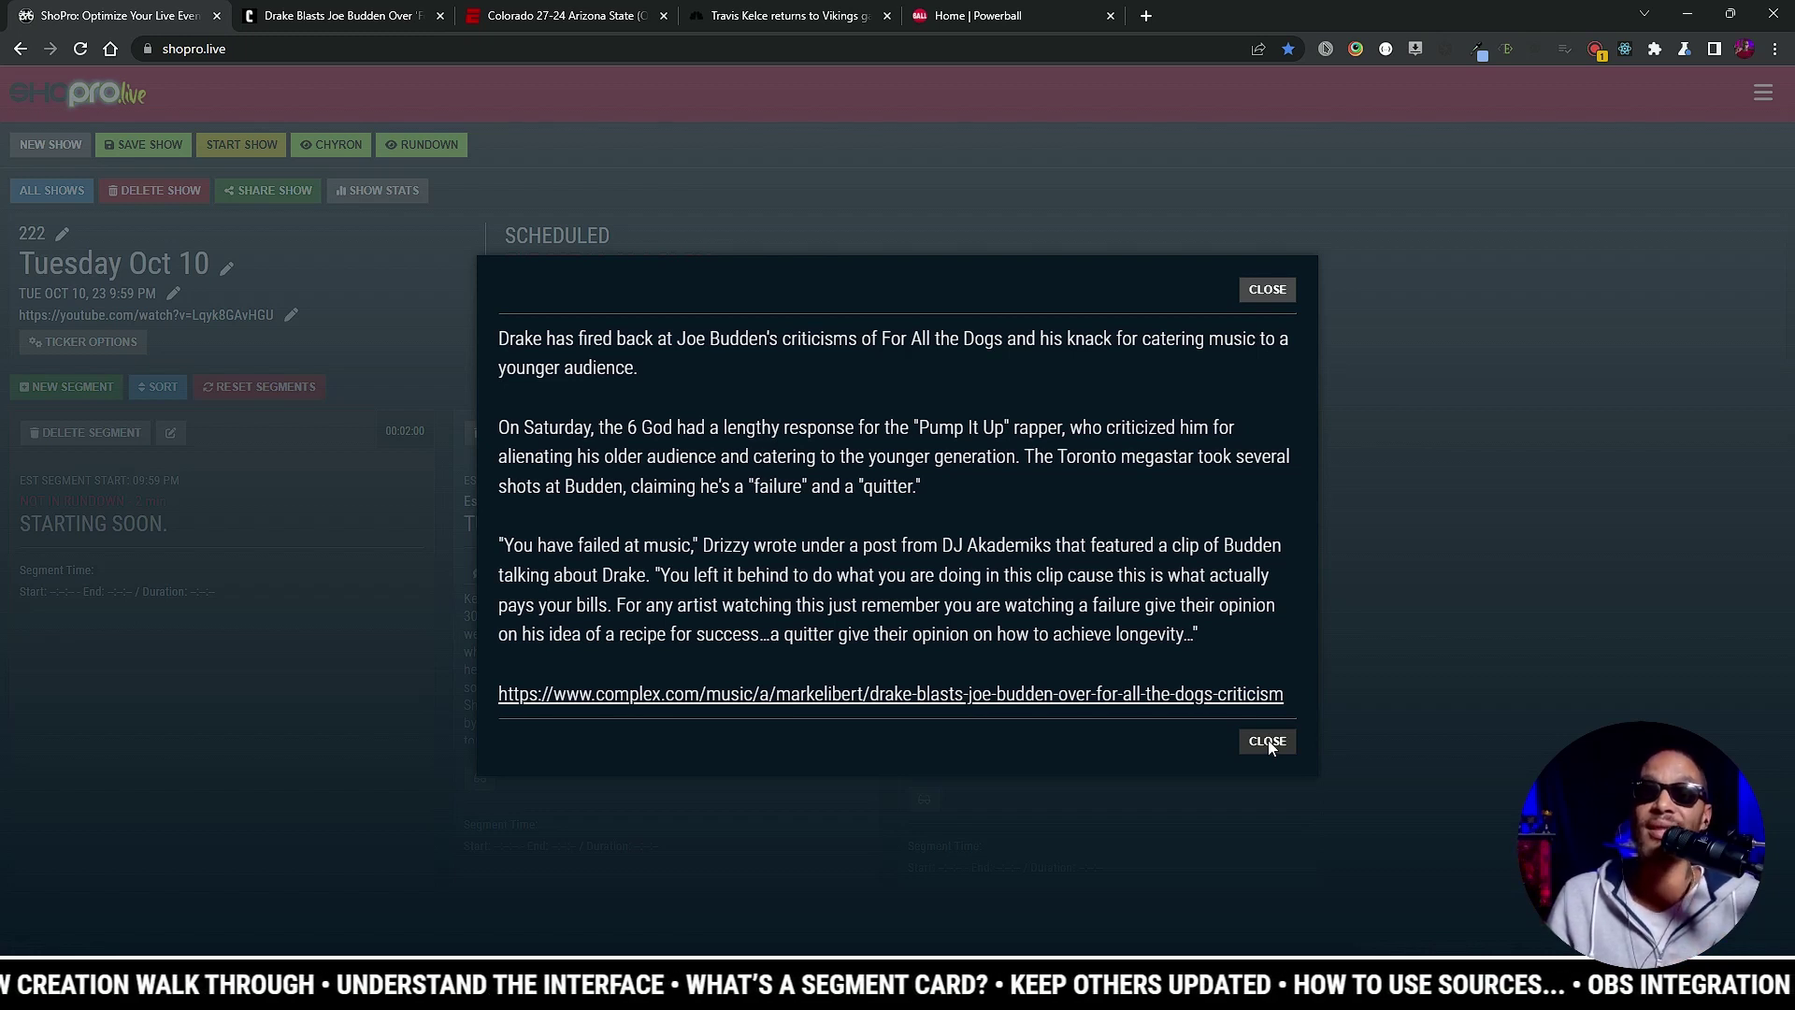
{"action": "left_click", "coordinate": [1268, 741]}
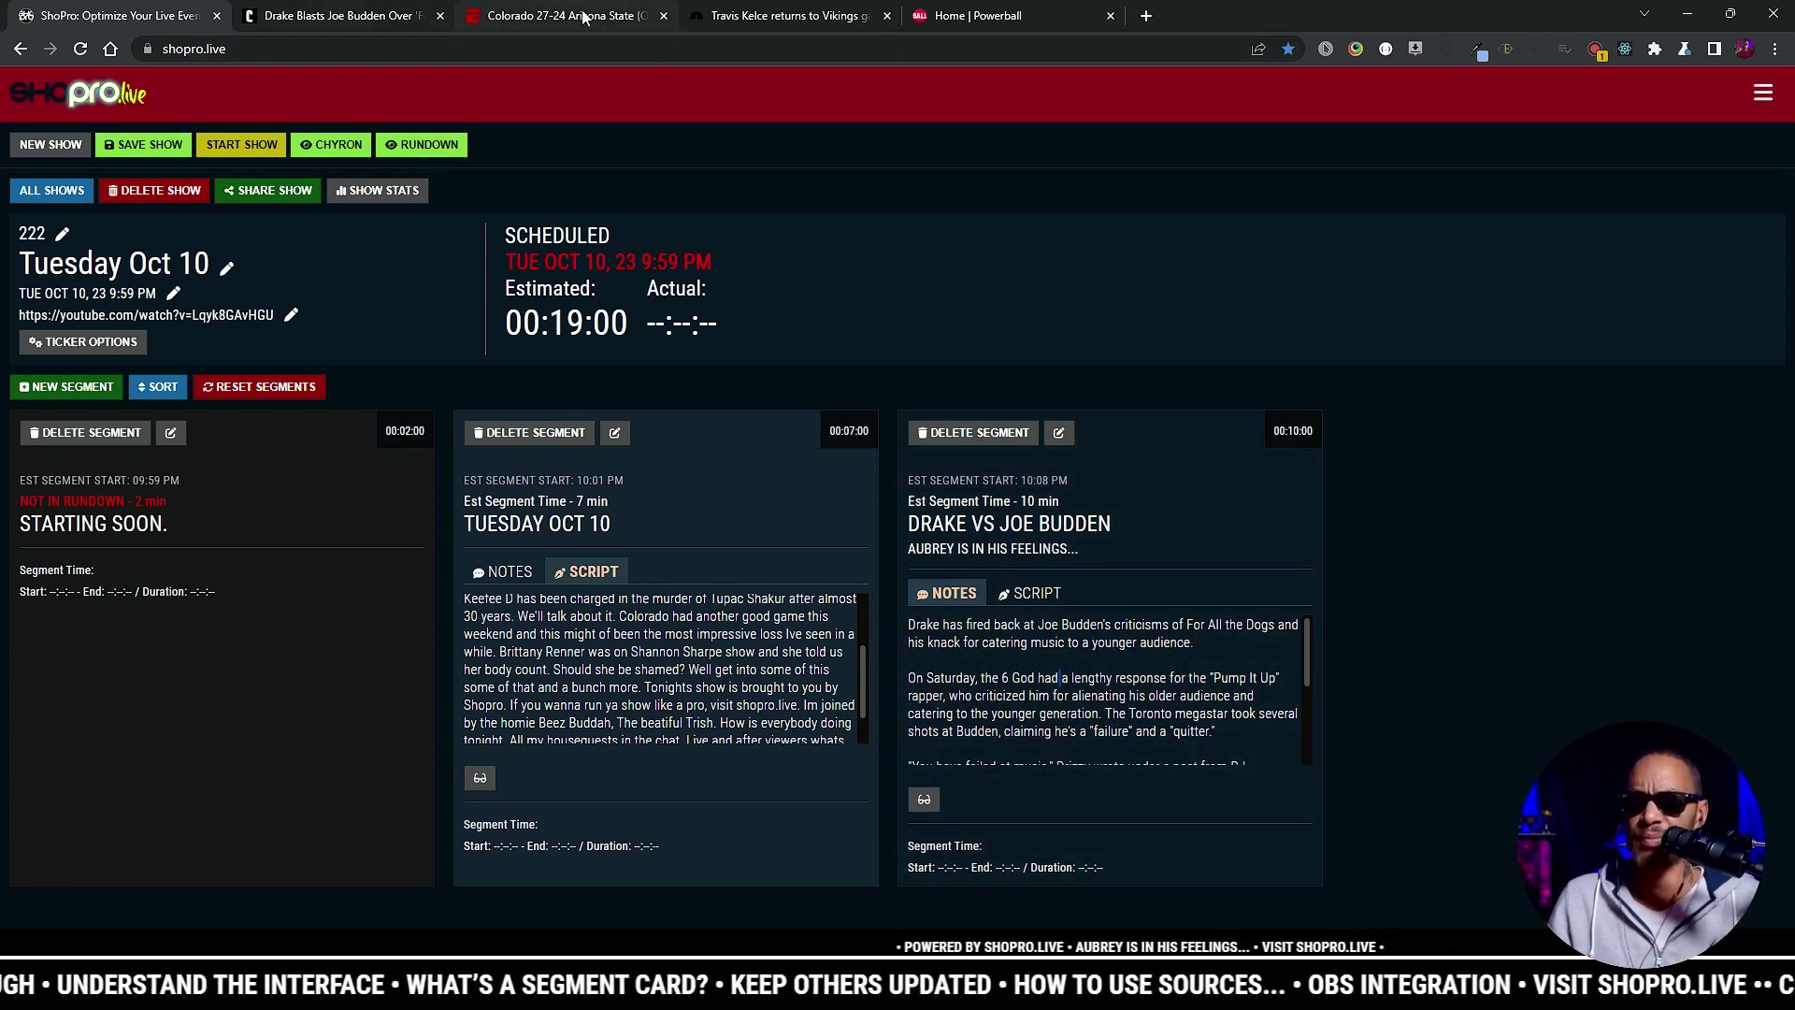
Step: Add the Colorado VS Arizona segment (ticker 'Deion doesnt want to loose anymore') and the Taylor Swift football segment
{"action": "left_click", "coordinate": [60, 390]}
{"action": "key", "text": "ctrl+v"}
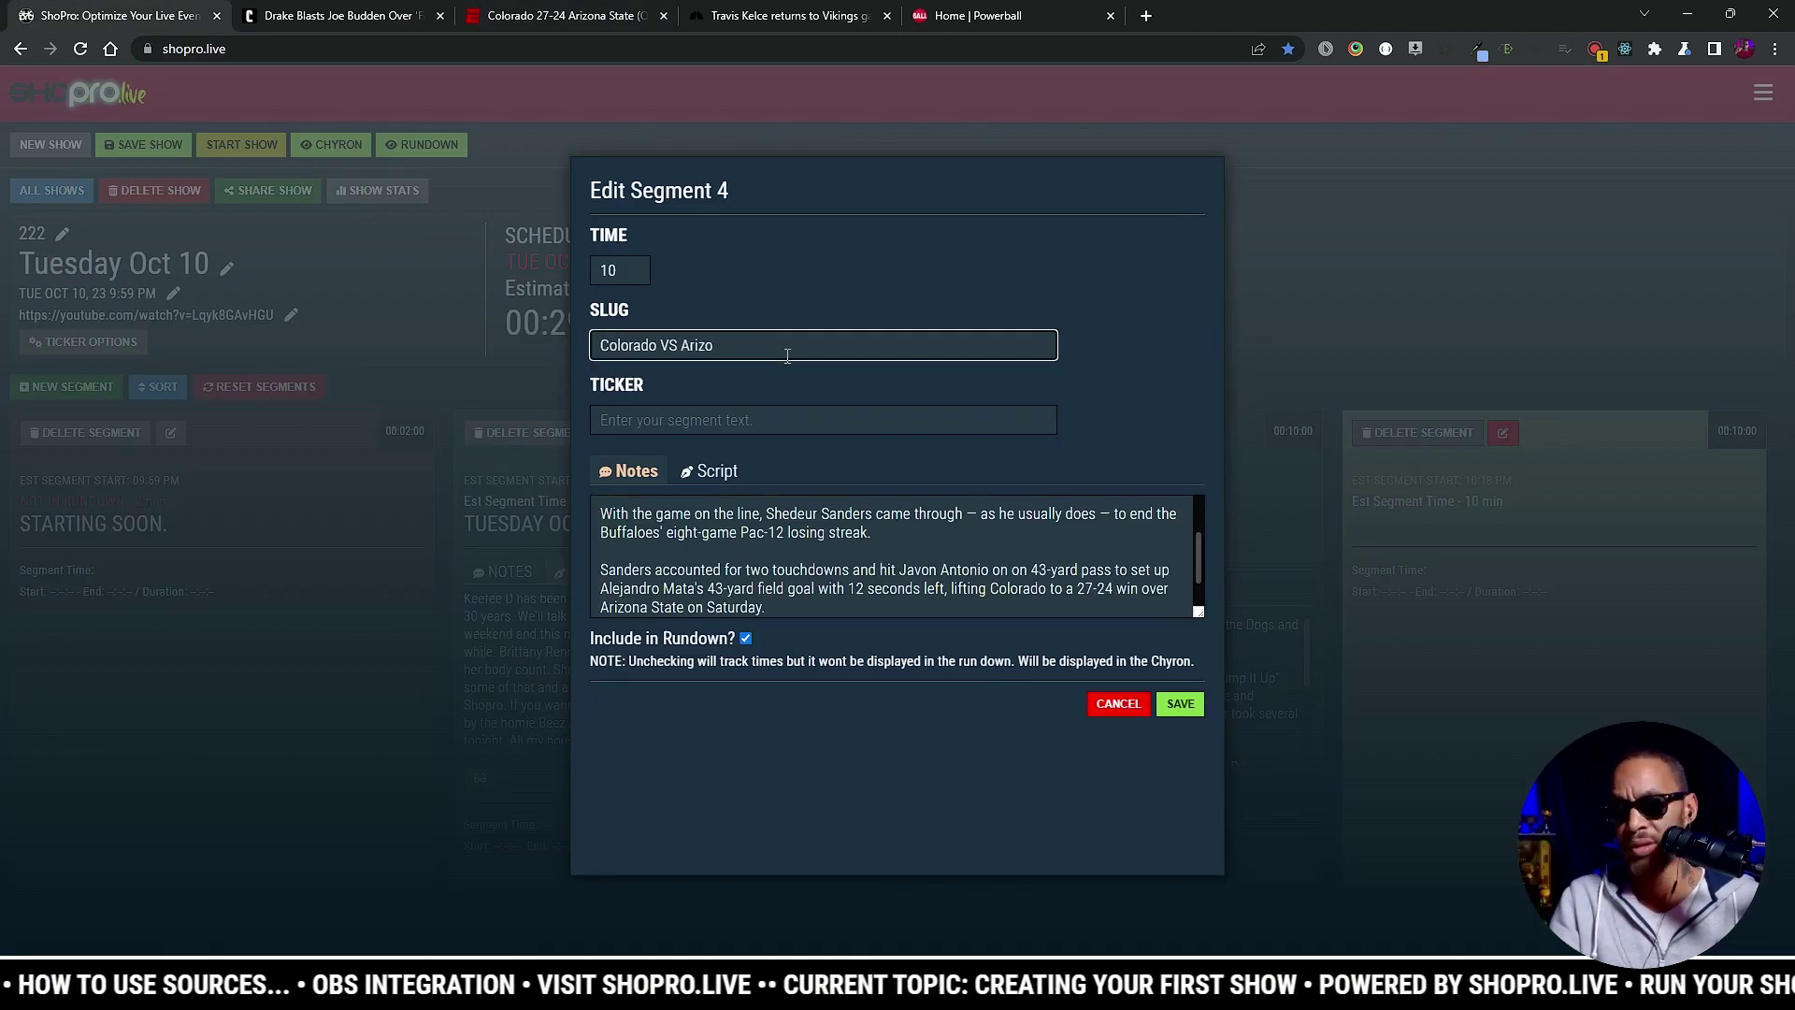
{"action": "key", "text": "Tab"}
{"action": "type", "text": "Deion doesnt want to loose anymore"}
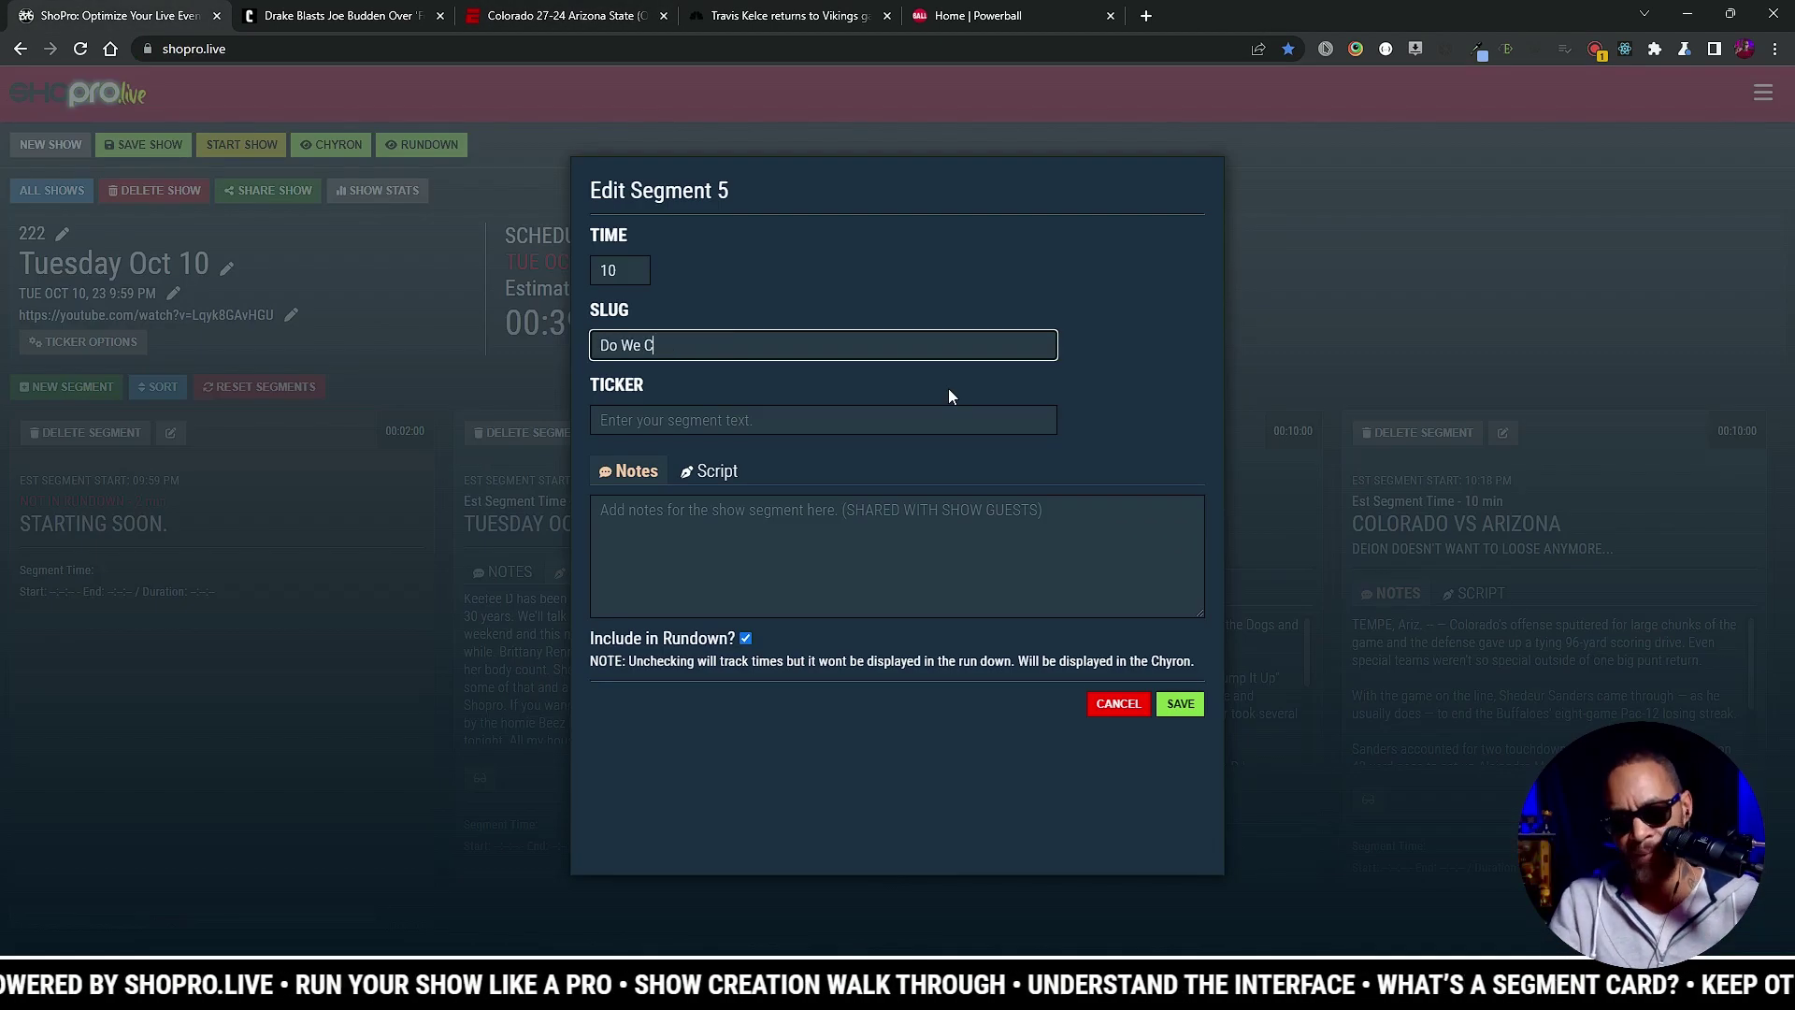
{"action": "type", "text": "are If Taylor Likes Fotball?"}
{"action": "left_click", "coordinate": [759, 420]}
{"action": "type", "text": "Did Taylor Sw"}
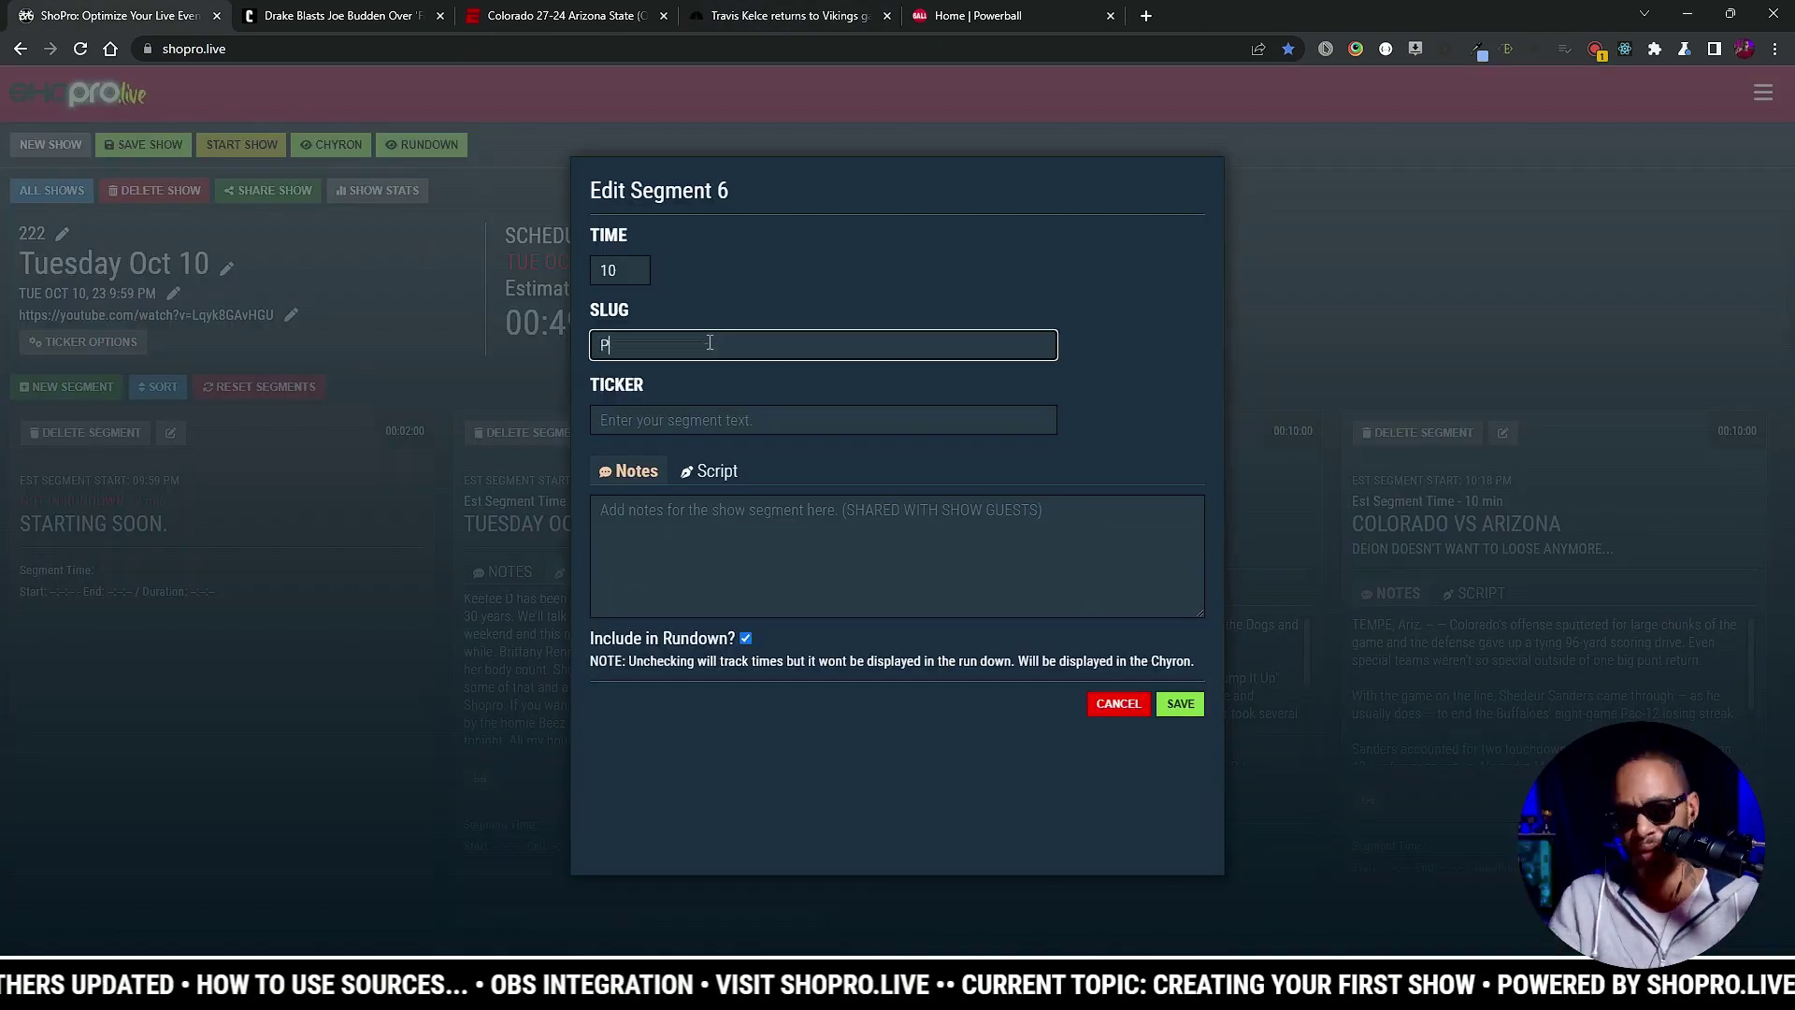
Step: Add the 'Did you play Powerball?' segment with ticker 'Powerball is at $1.5 BILLION', then save and start the show
{"action": "type", "text": "Did you play Powerball?"}
{"action": "key", "text": "Tab"}
{"action": "type", "text": "Powerball is at $1.5"}
{"action": "type", "text": "BILLION"}
{"action": "left_click", "coordinate": [831, 573]}
{"action": "key", "text": "ctrl+v"}
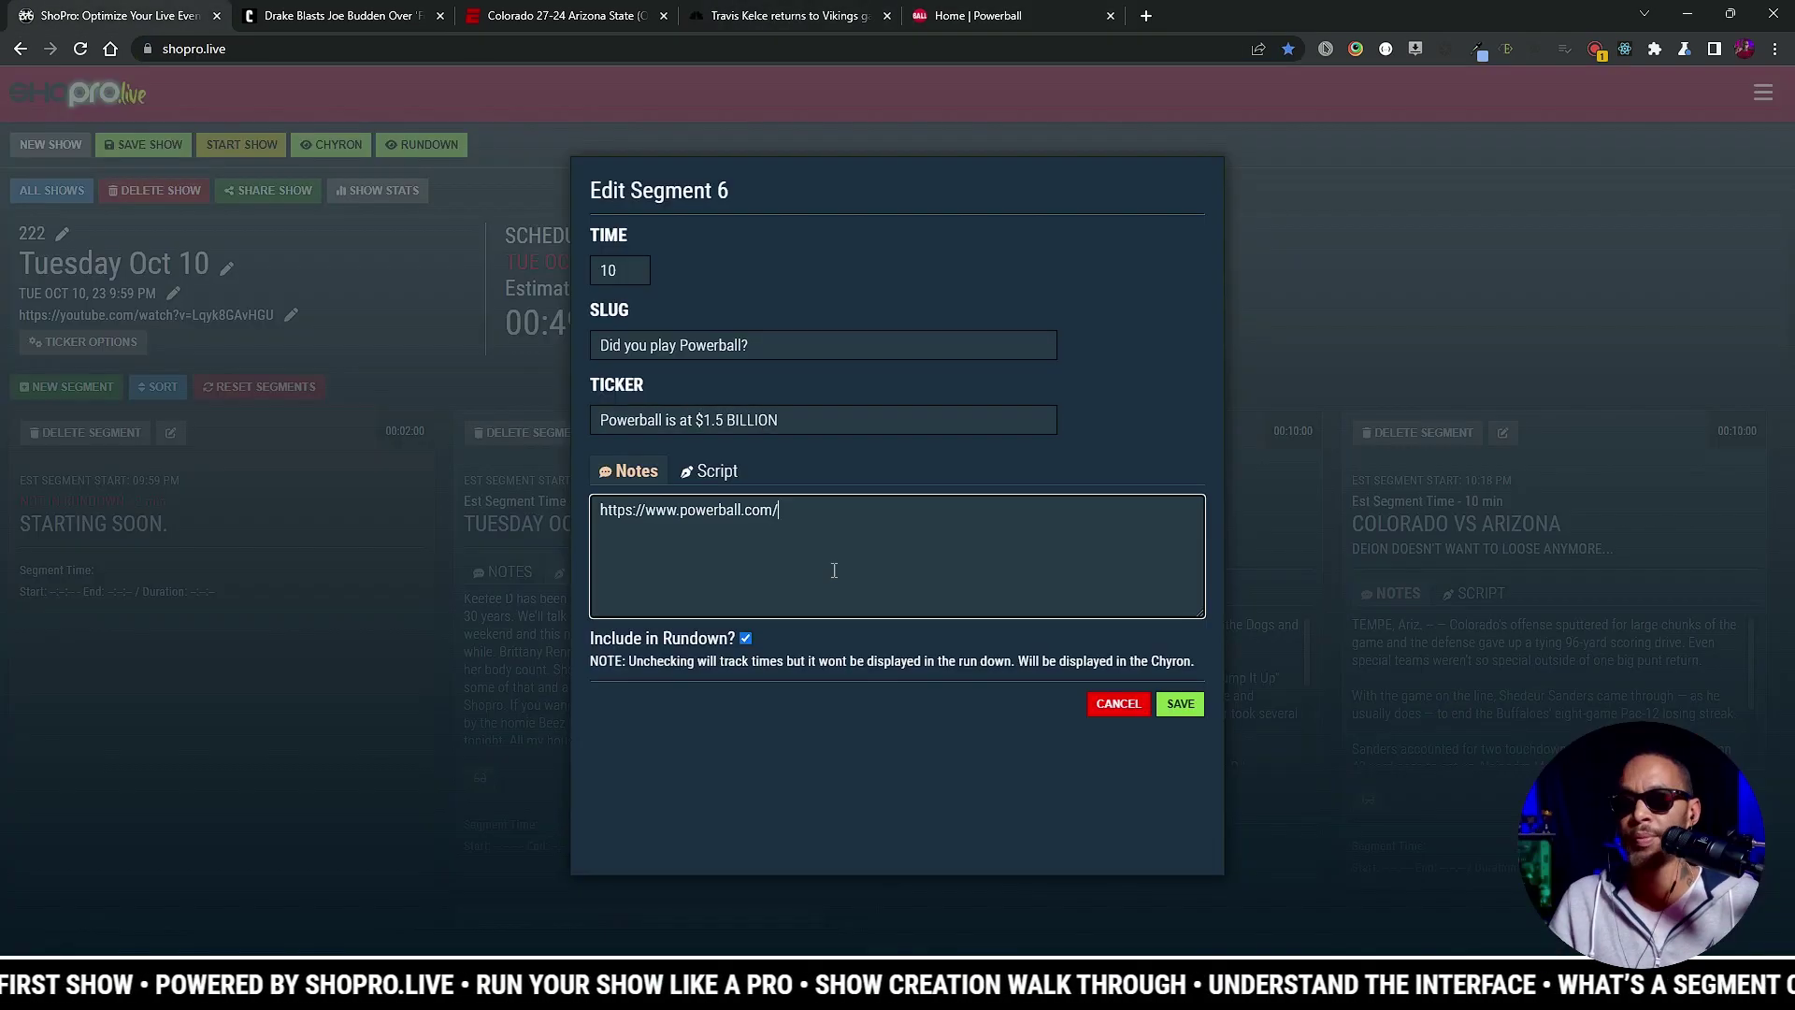
{"action": "left_click", "coordinate": [1180, 703]}
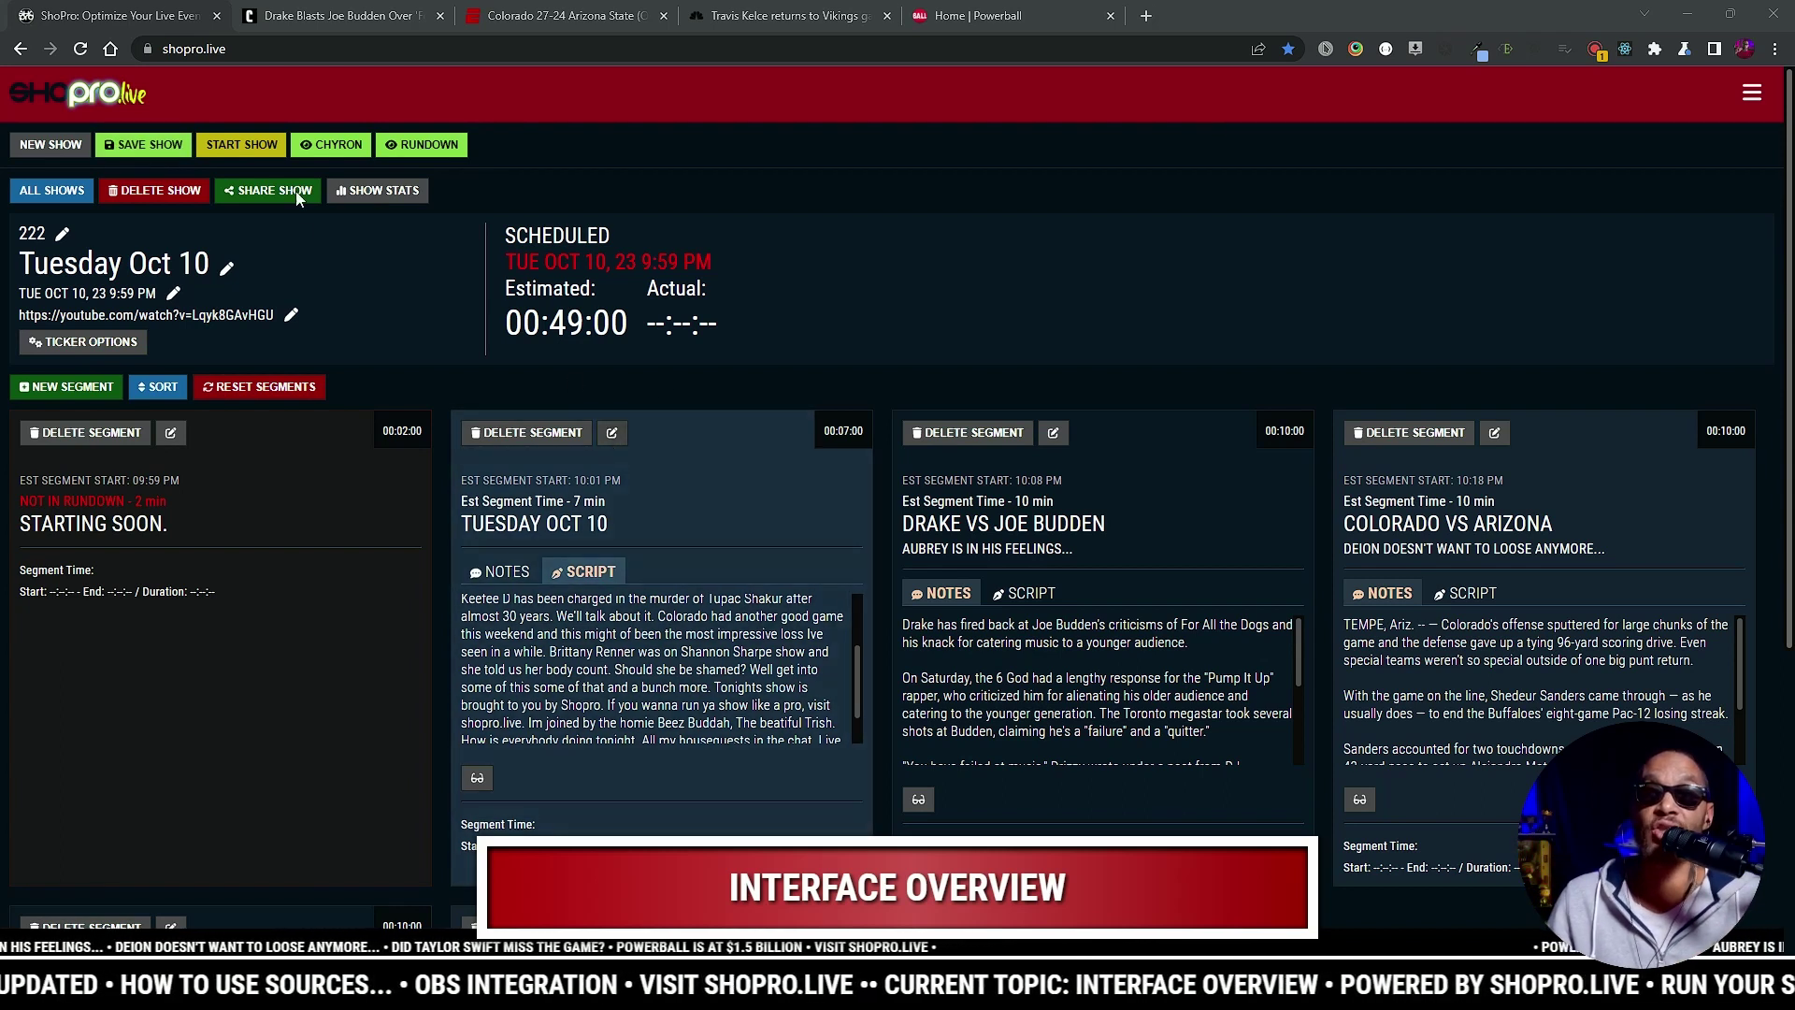
{"action": "left_click", "coordinate": [166, 138]}
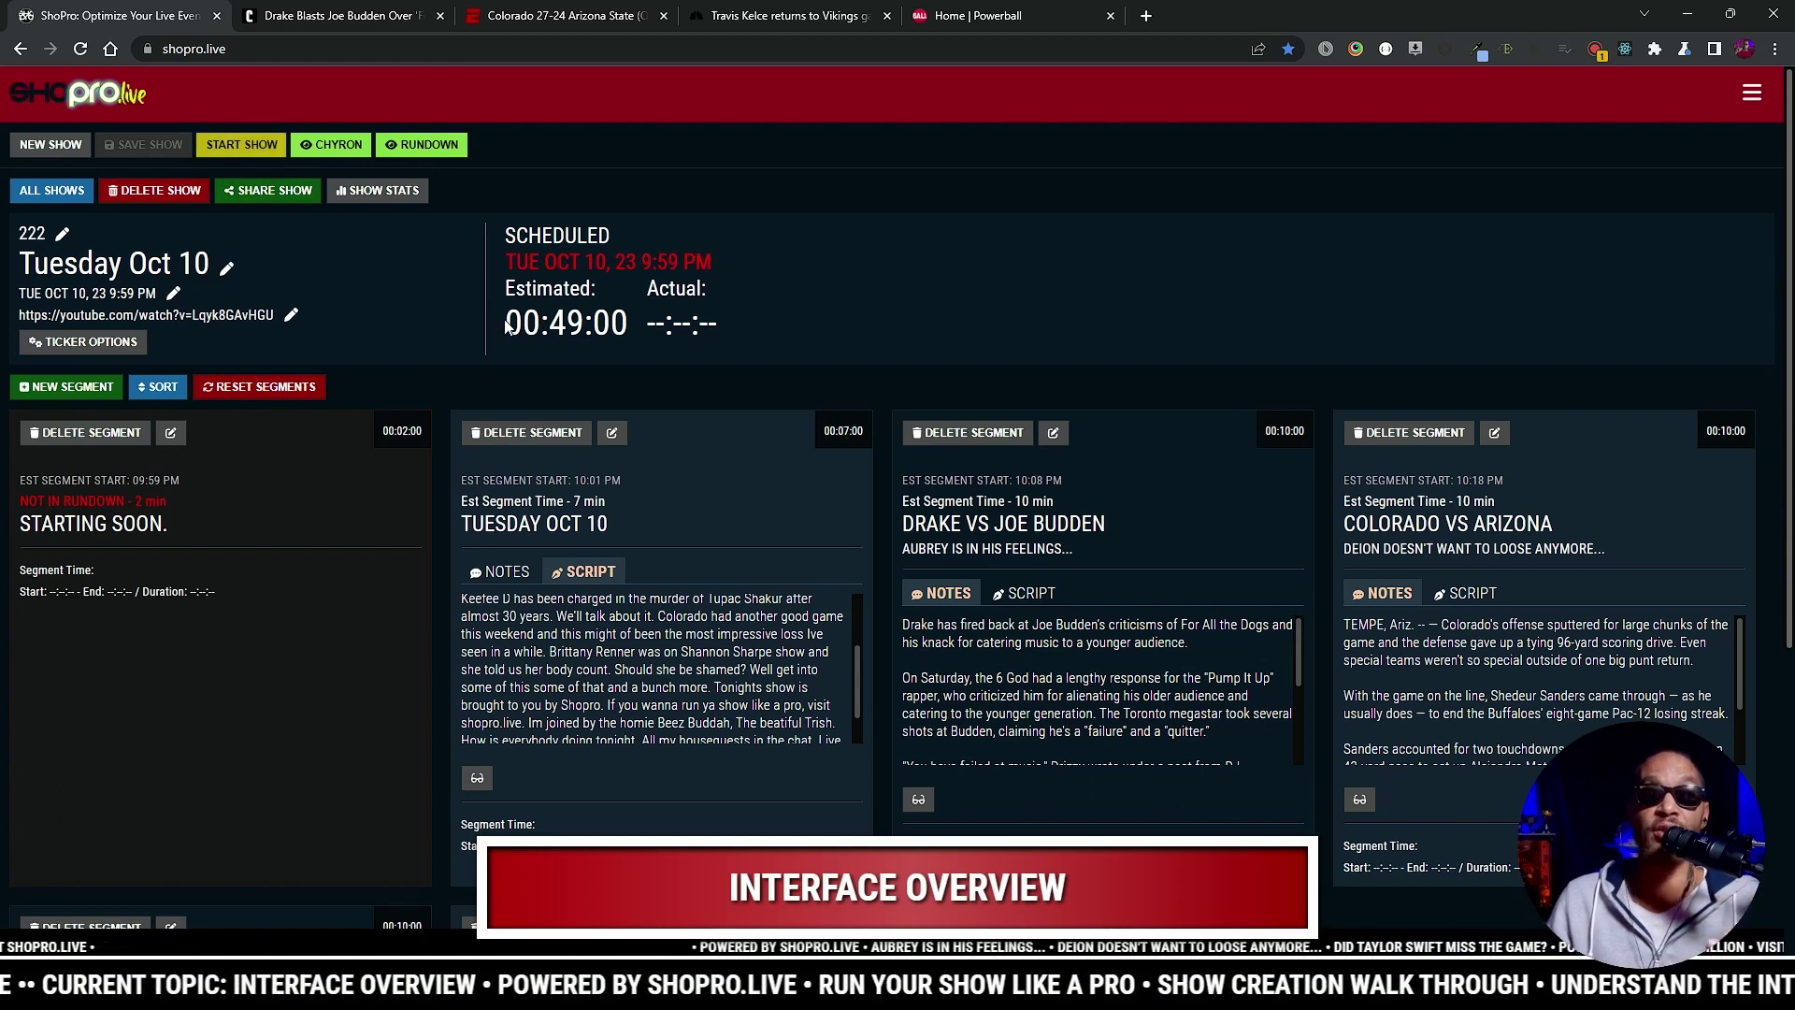
{"action": "left_click", "coordinate": [263, 151]}
Step: Advance the live show from Starting Soon to the Tuesday Oct 10 segment
{"action": "scroll", "coordinate": [673, 393], "scroll_direction": "up", "scroll_amount": 3}
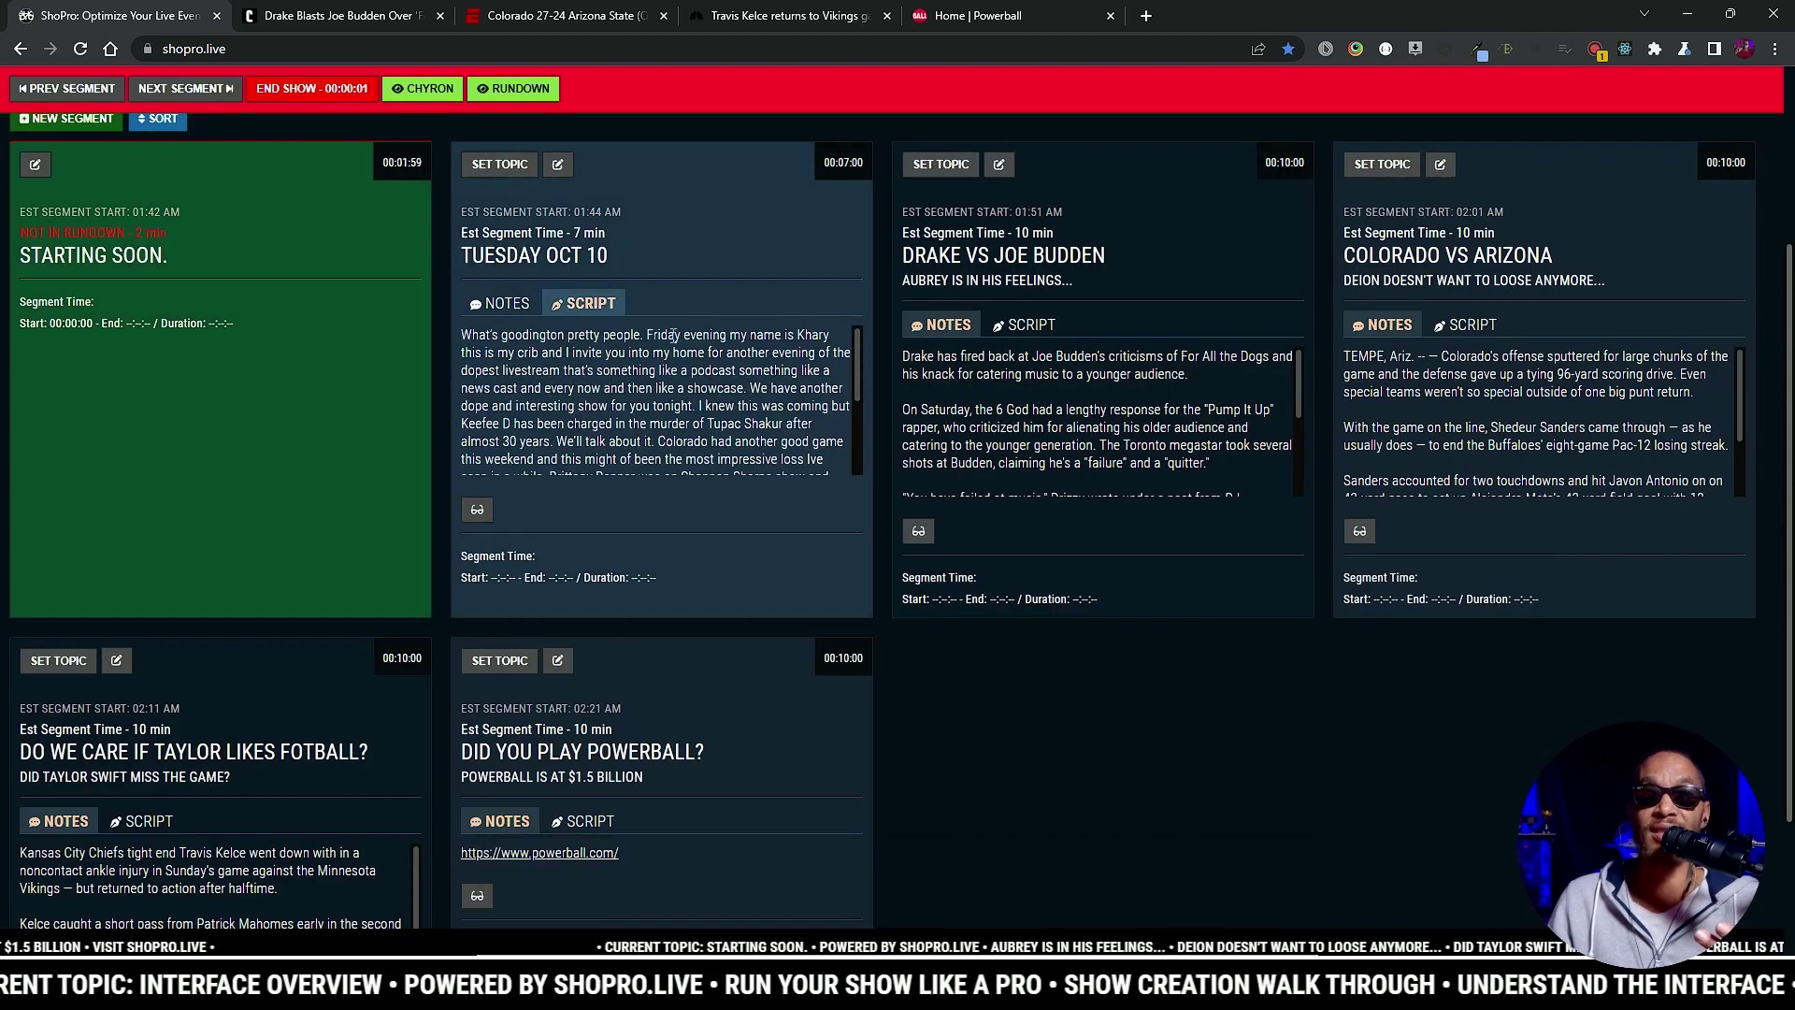
{"action": "scroll", "coordinate": [701, 328], "scroll_direction": "up", "scroll_amount": 3}
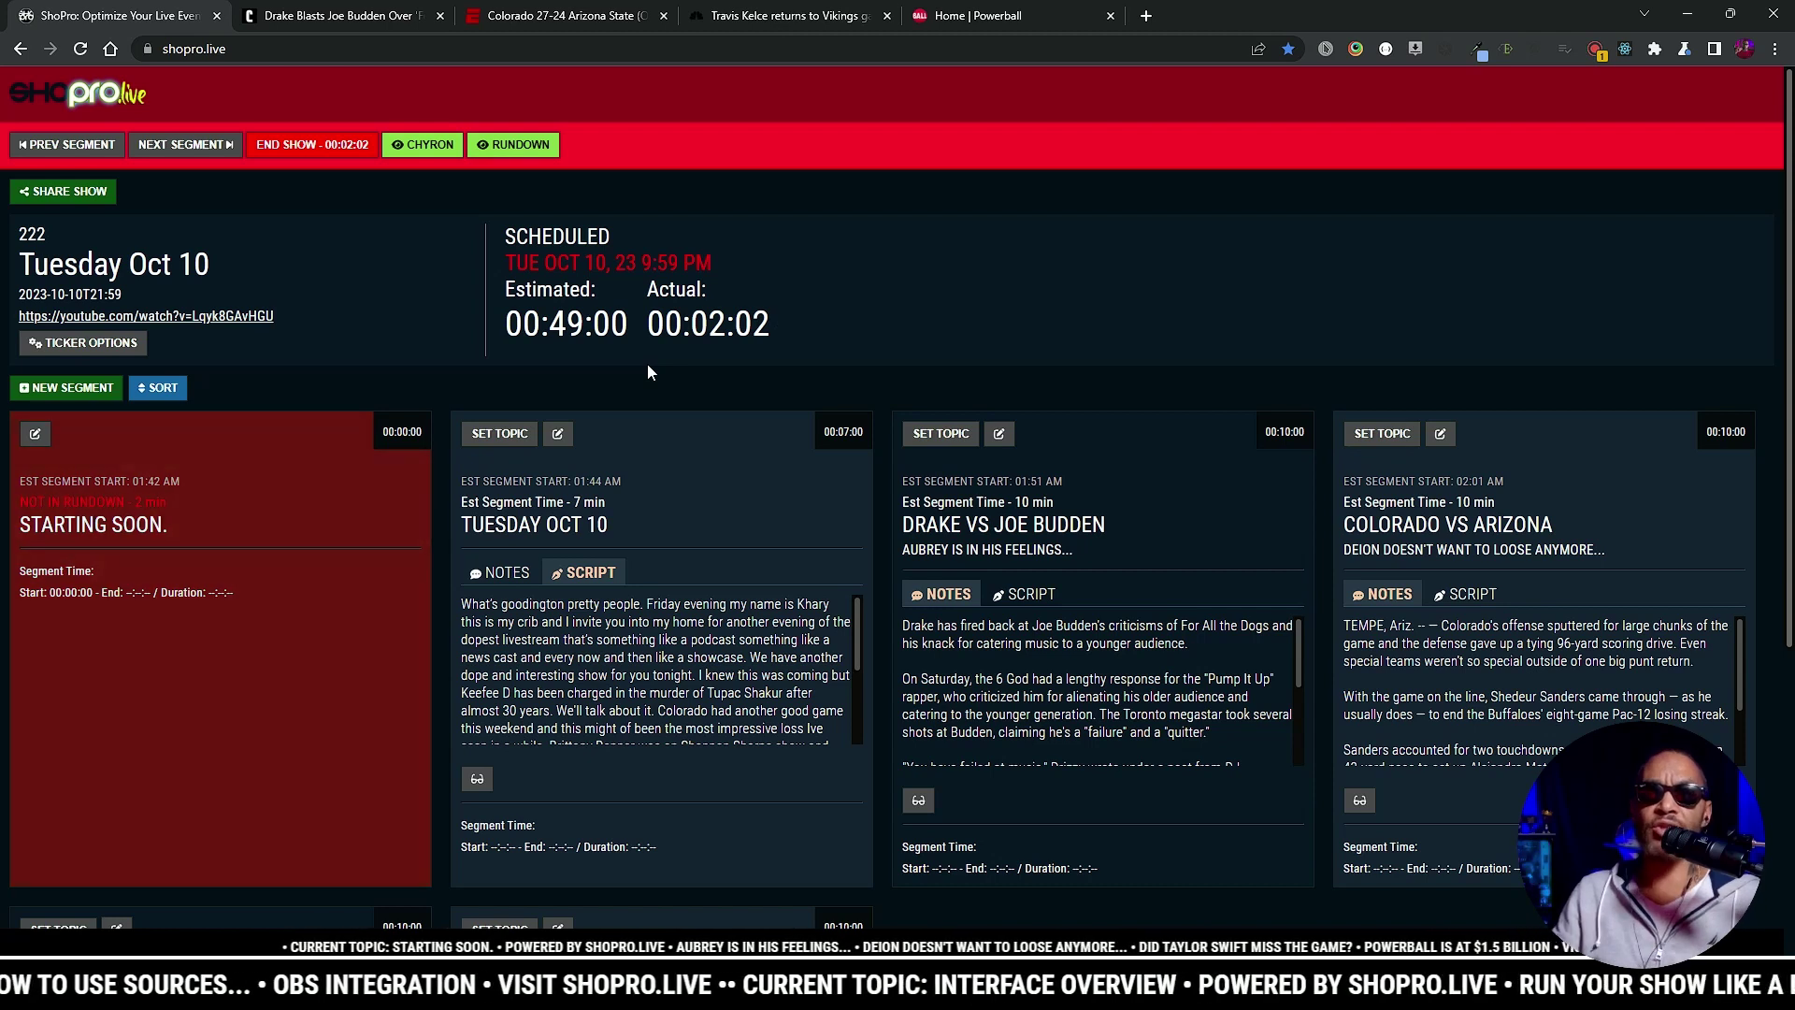
{"action": "left_click", "coordinate": [214, 148]}
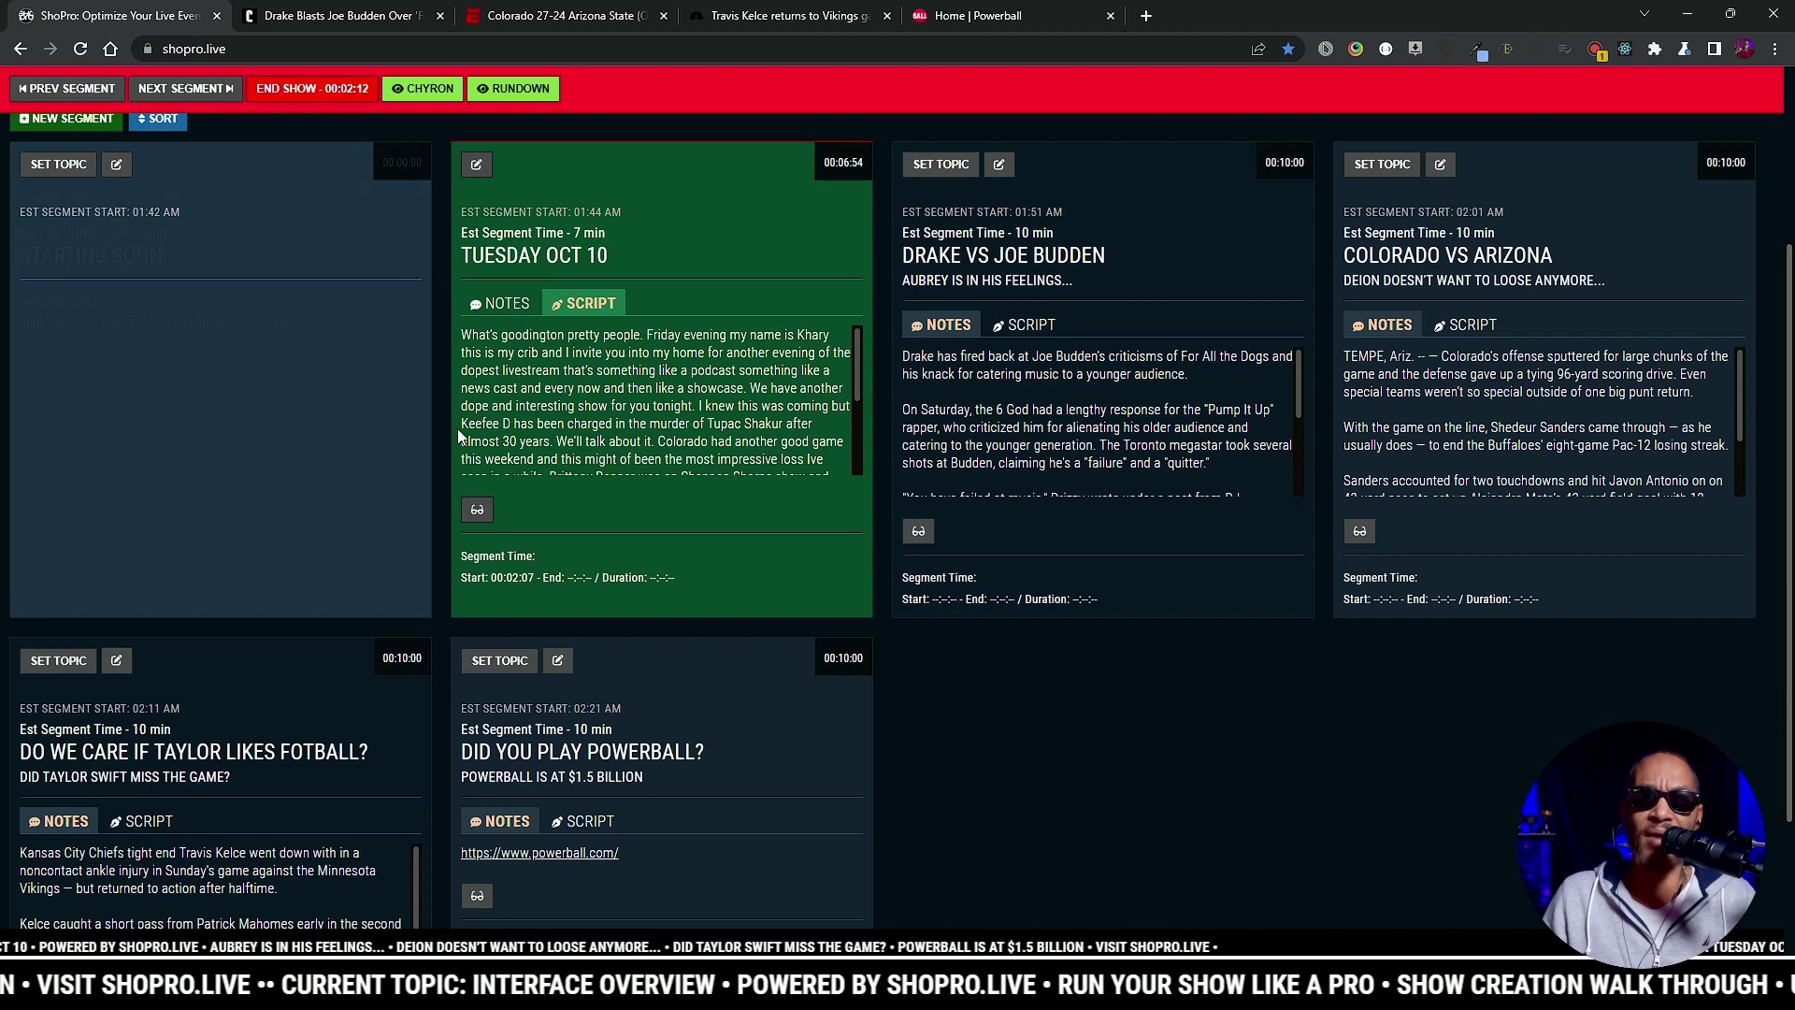
Step: End the live show and confirm with YES, END SHOW
{"action": "scroll", "coordinate": [449, 395], "scroll_direction": "up", "scroll_amount": 2}
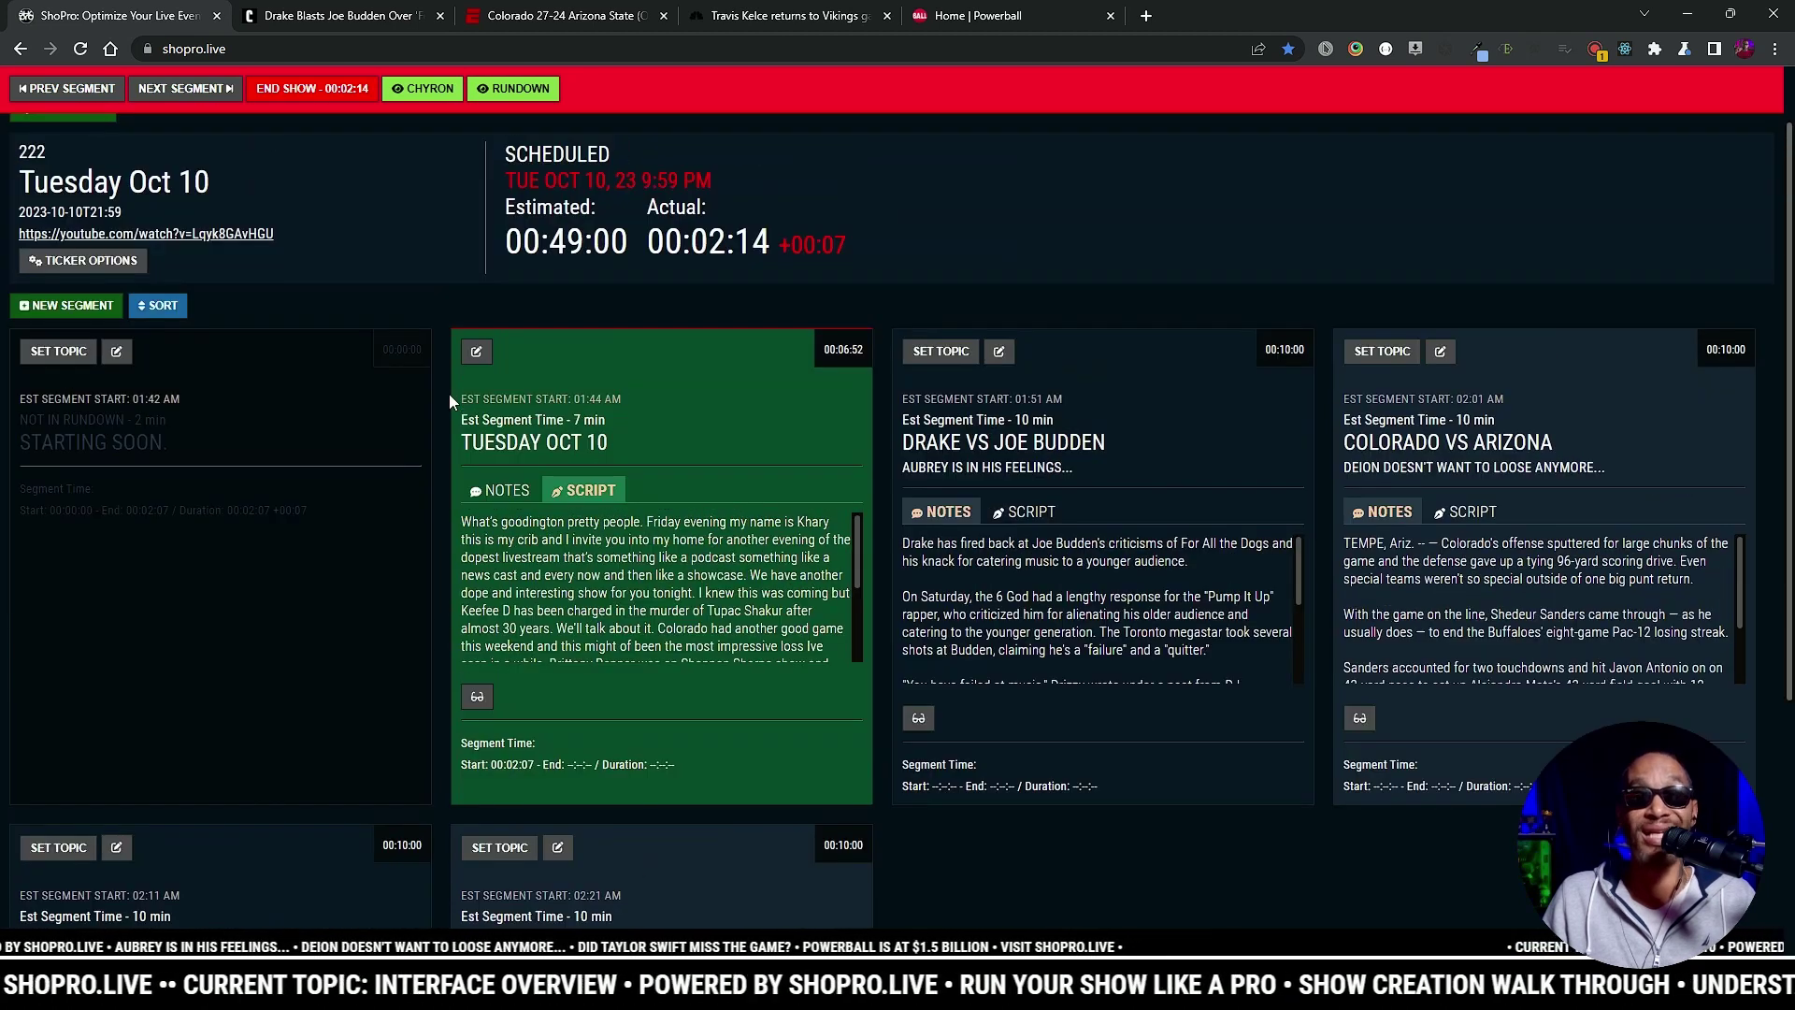
{"action": "scroll", "coordinate": [449, 400], "scroll_direction": "up", "scroll_amount": 1}
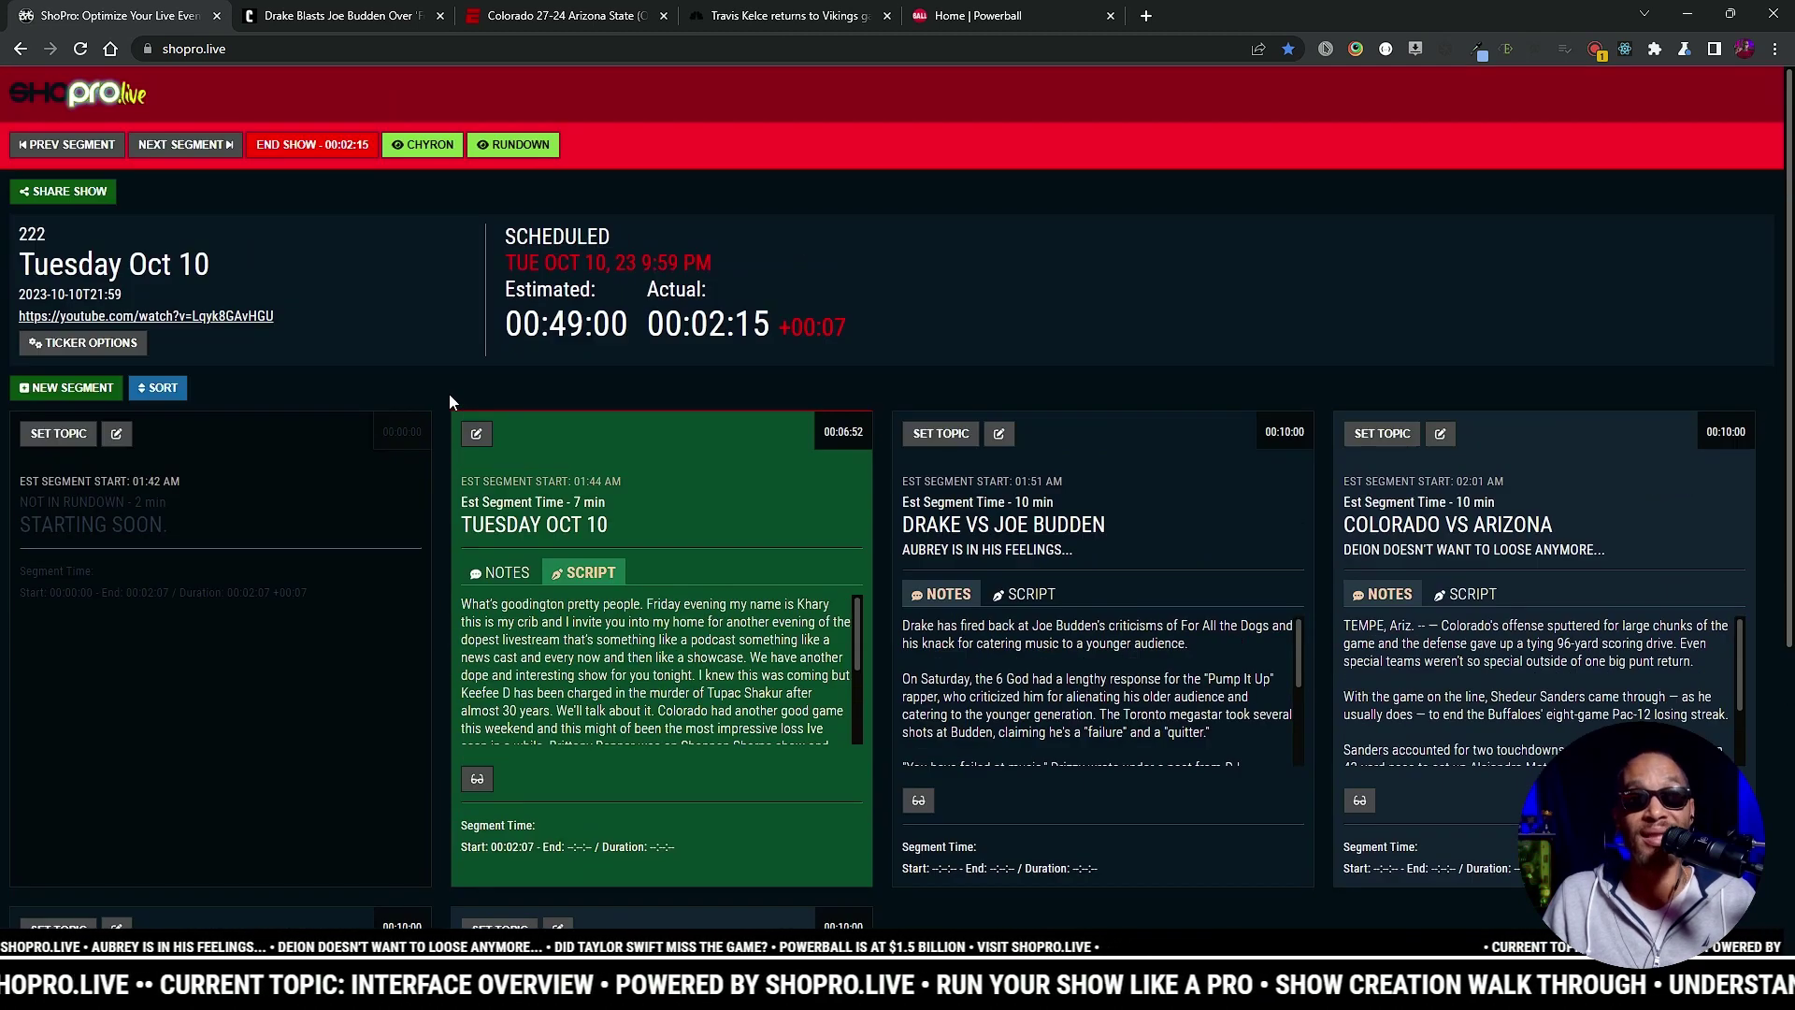
{"action": "left_click", "coordinate": [335, 147]}
{"action": "left_click", "coordinate": [963, 564]}
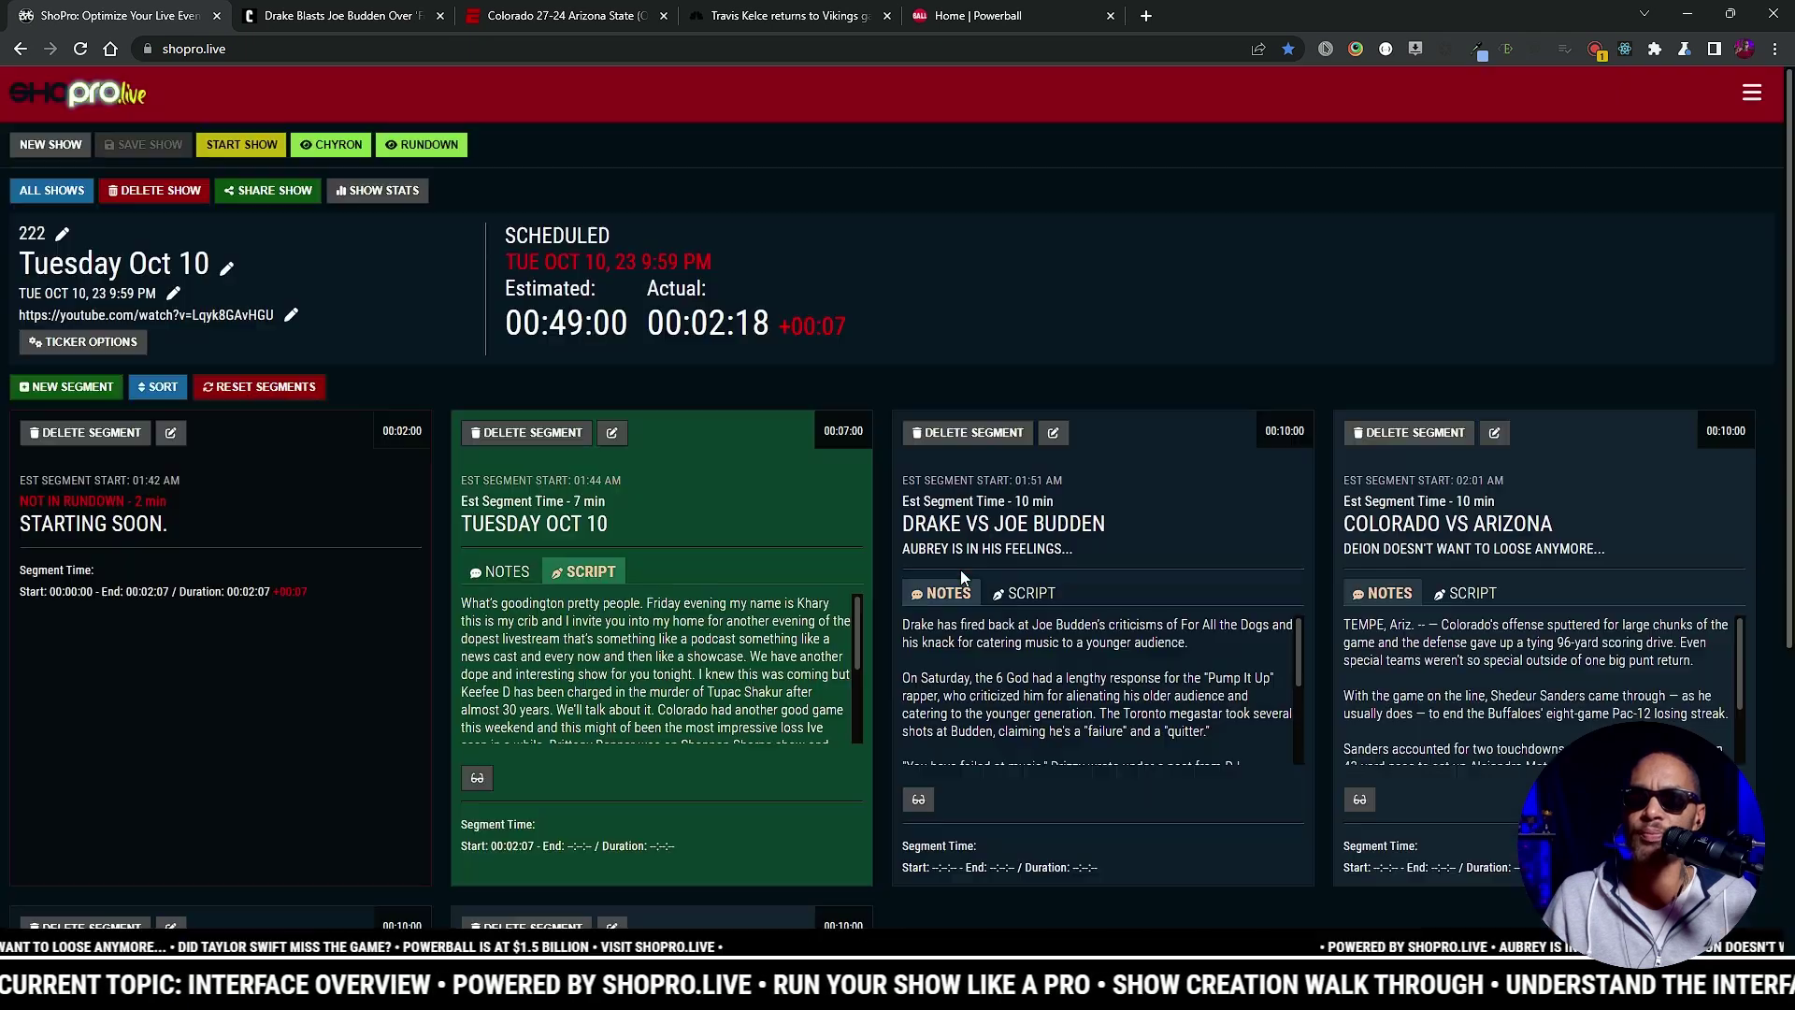
Step: Copy the Tuesday Oct 10 share URL for co-hosts, show it as a QR code, then close sharing
{"action": "left_click", "coordinate": [51, 192]}
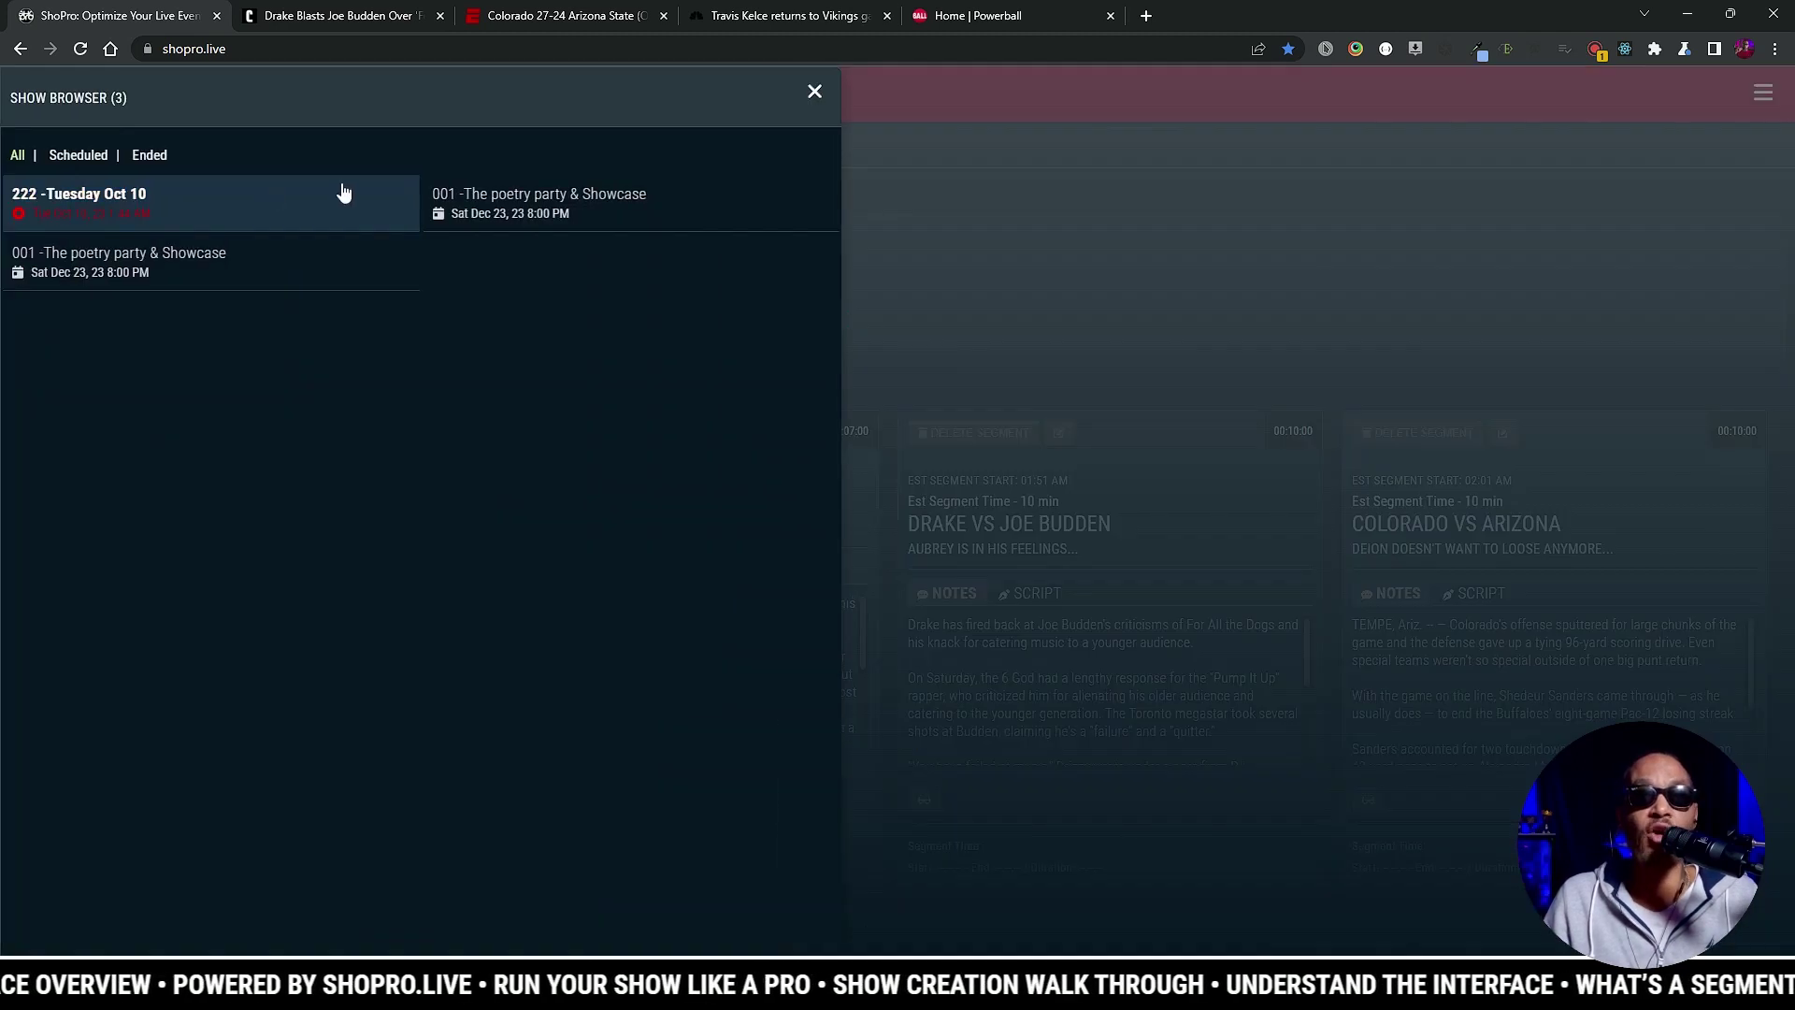
{"action": "left_click", "coordinate": [816, 93]}
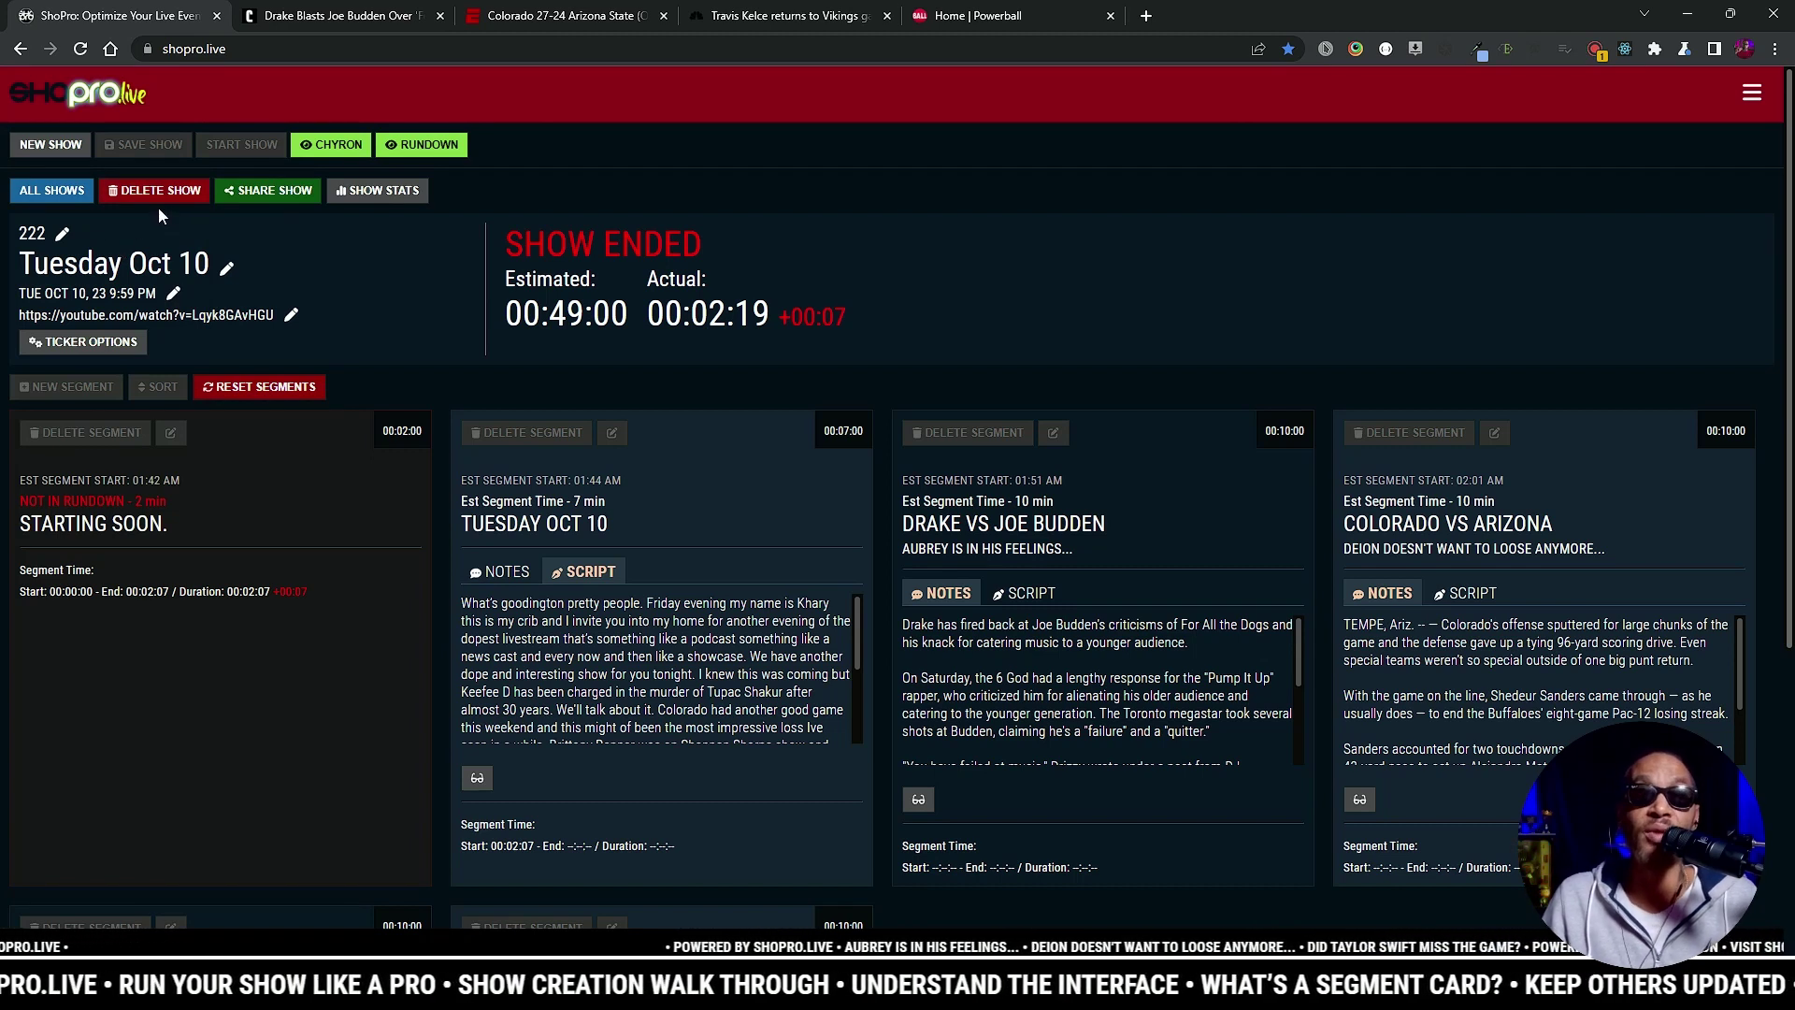
{"action": "left_click", "coordinate": [273, 190]}
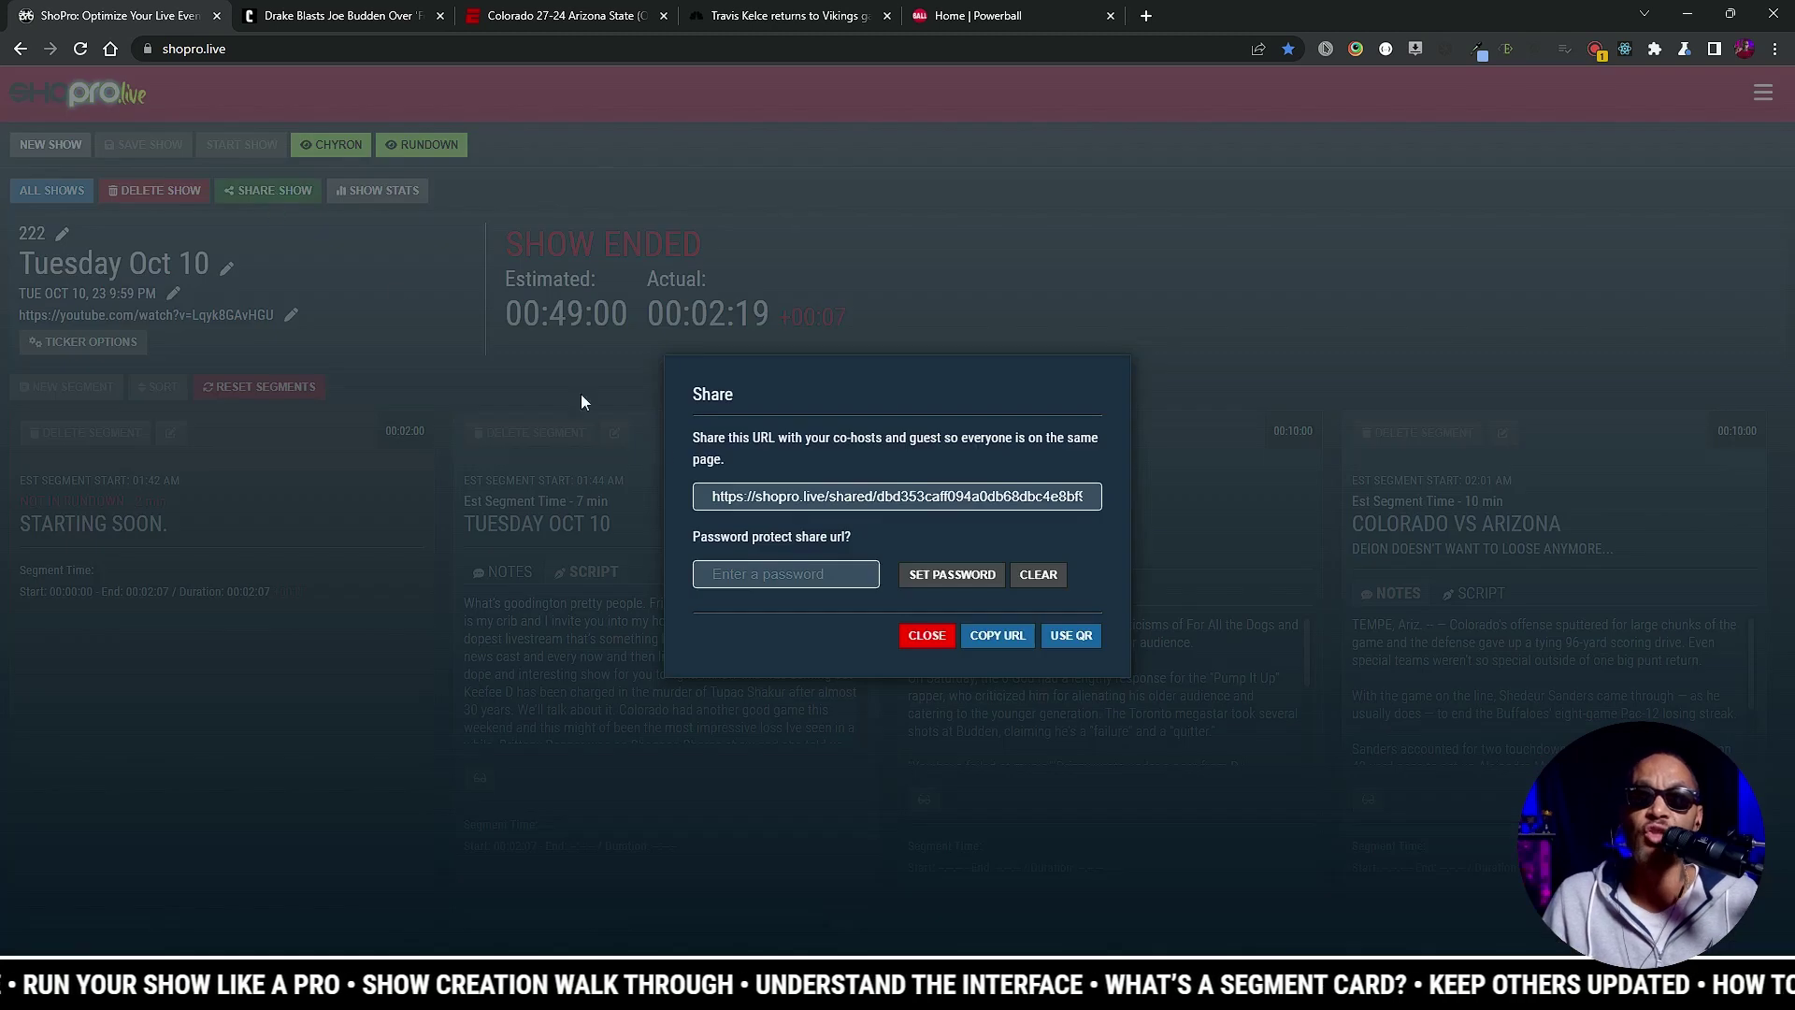
{"action": "left_click", "coordinate": [850, 497]}
{"action": "left_click", "coordinate": [1025, 521]}
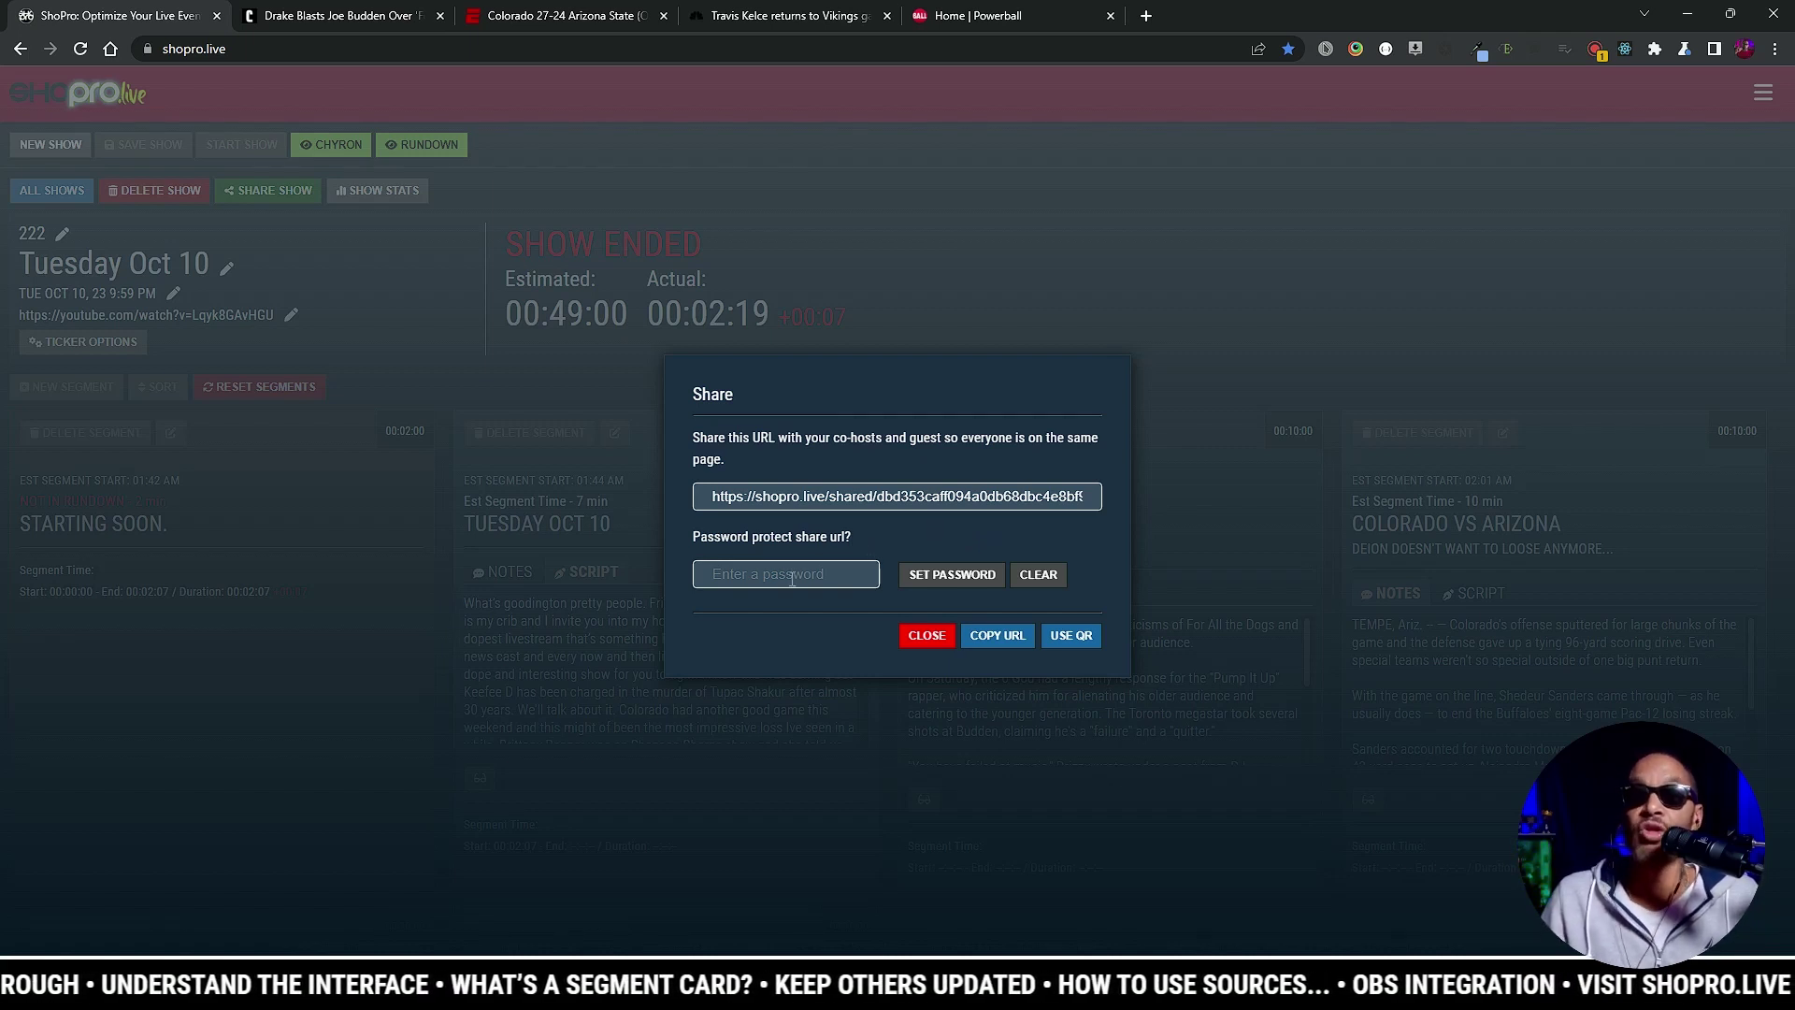
{"action": "left_click", "coordinate": [995, 640]}
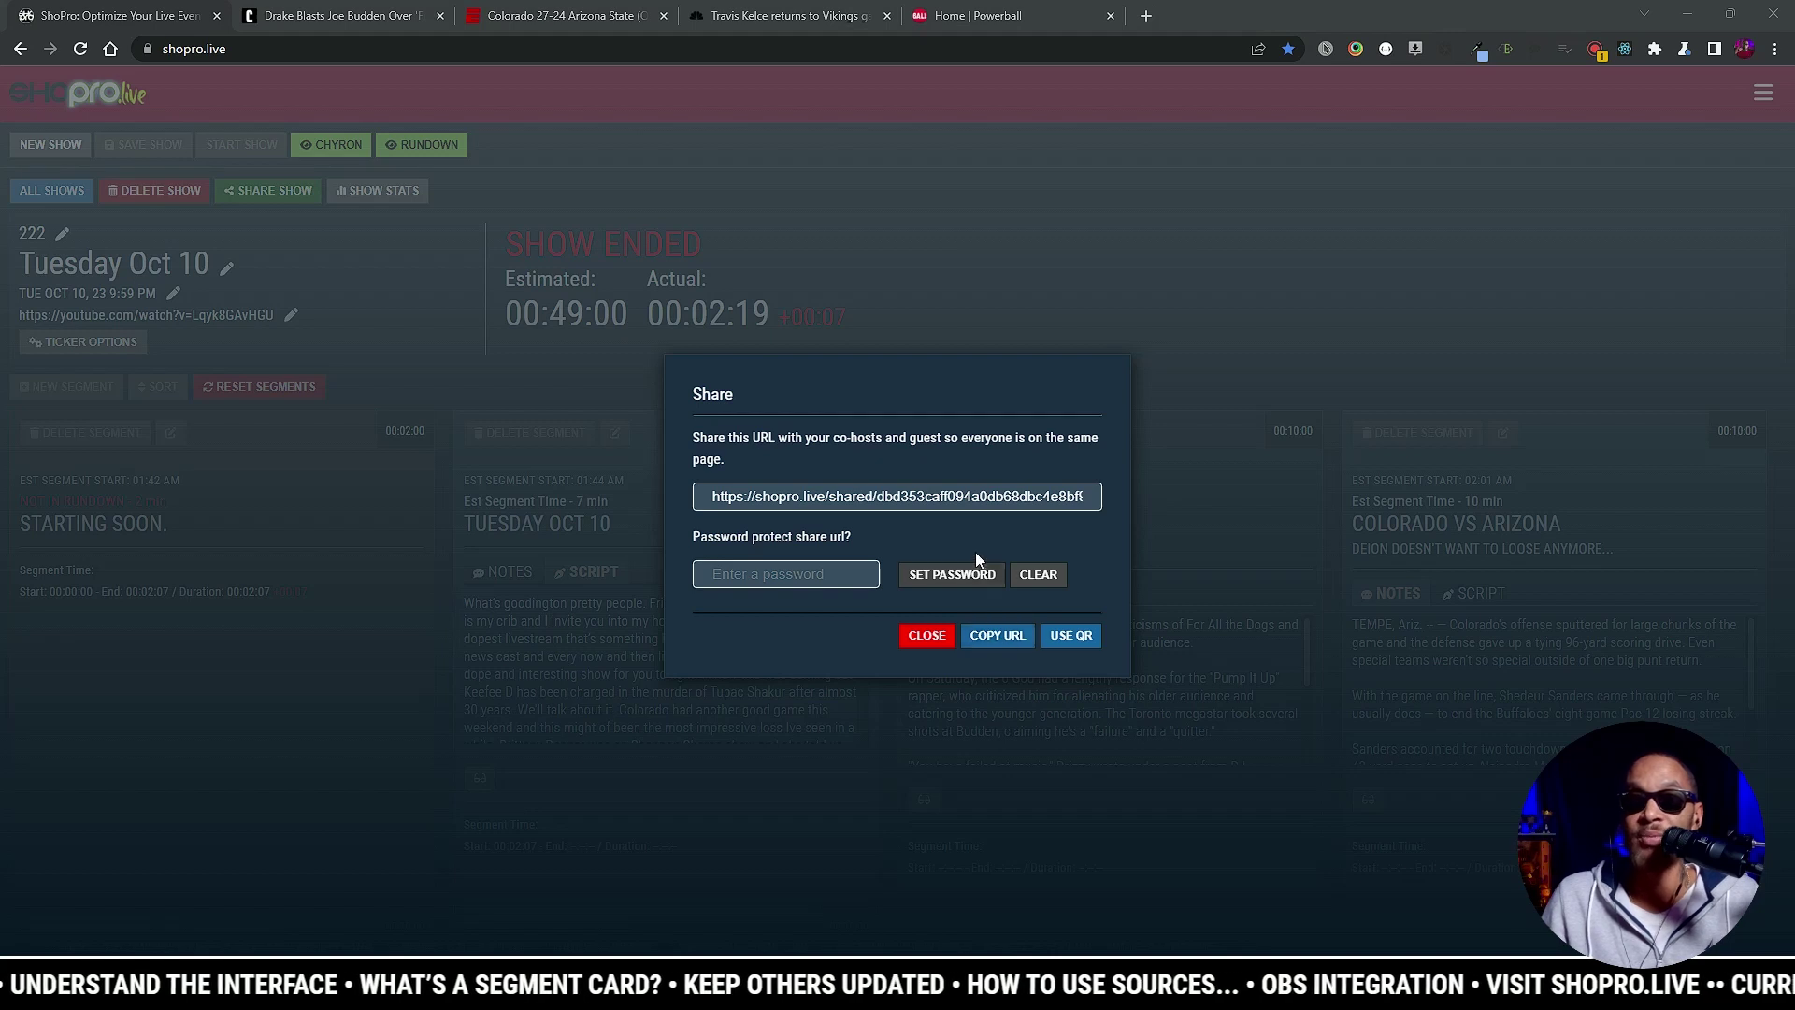
{"action": "left_click", "coordinate": [1070, 637]}
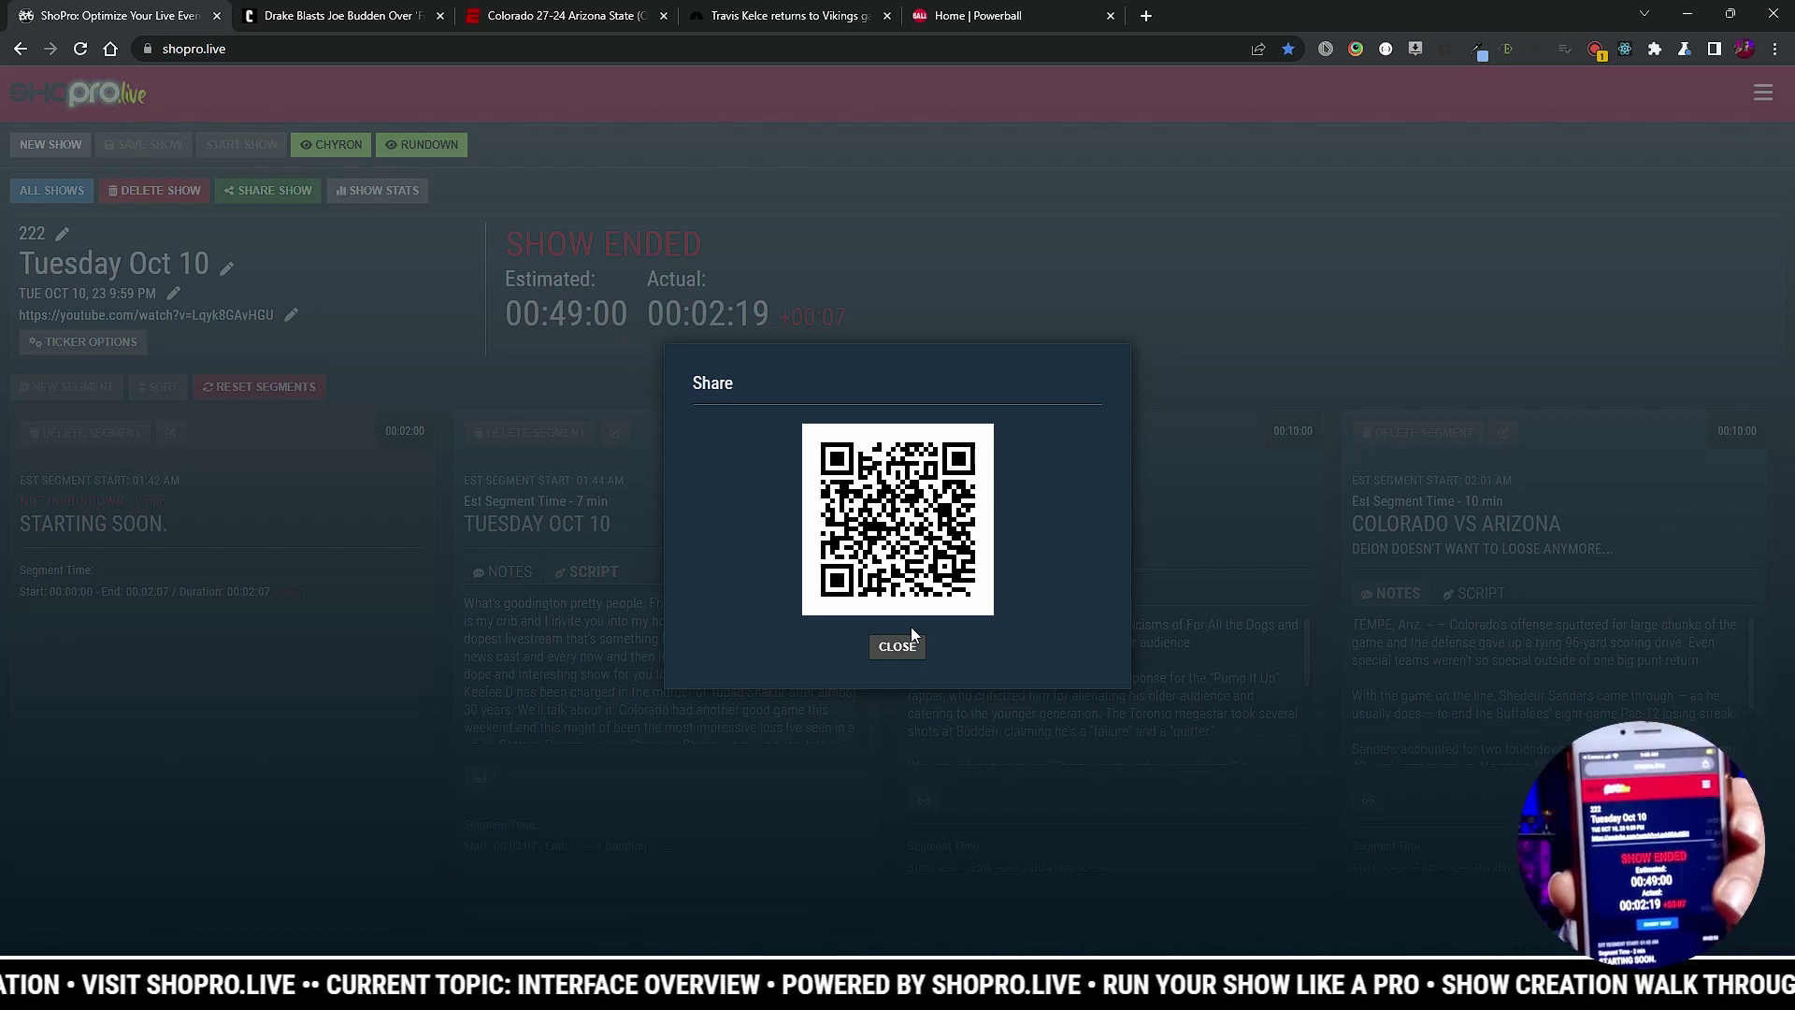
{"action": "left_click", "coordinate": [895, 647]}
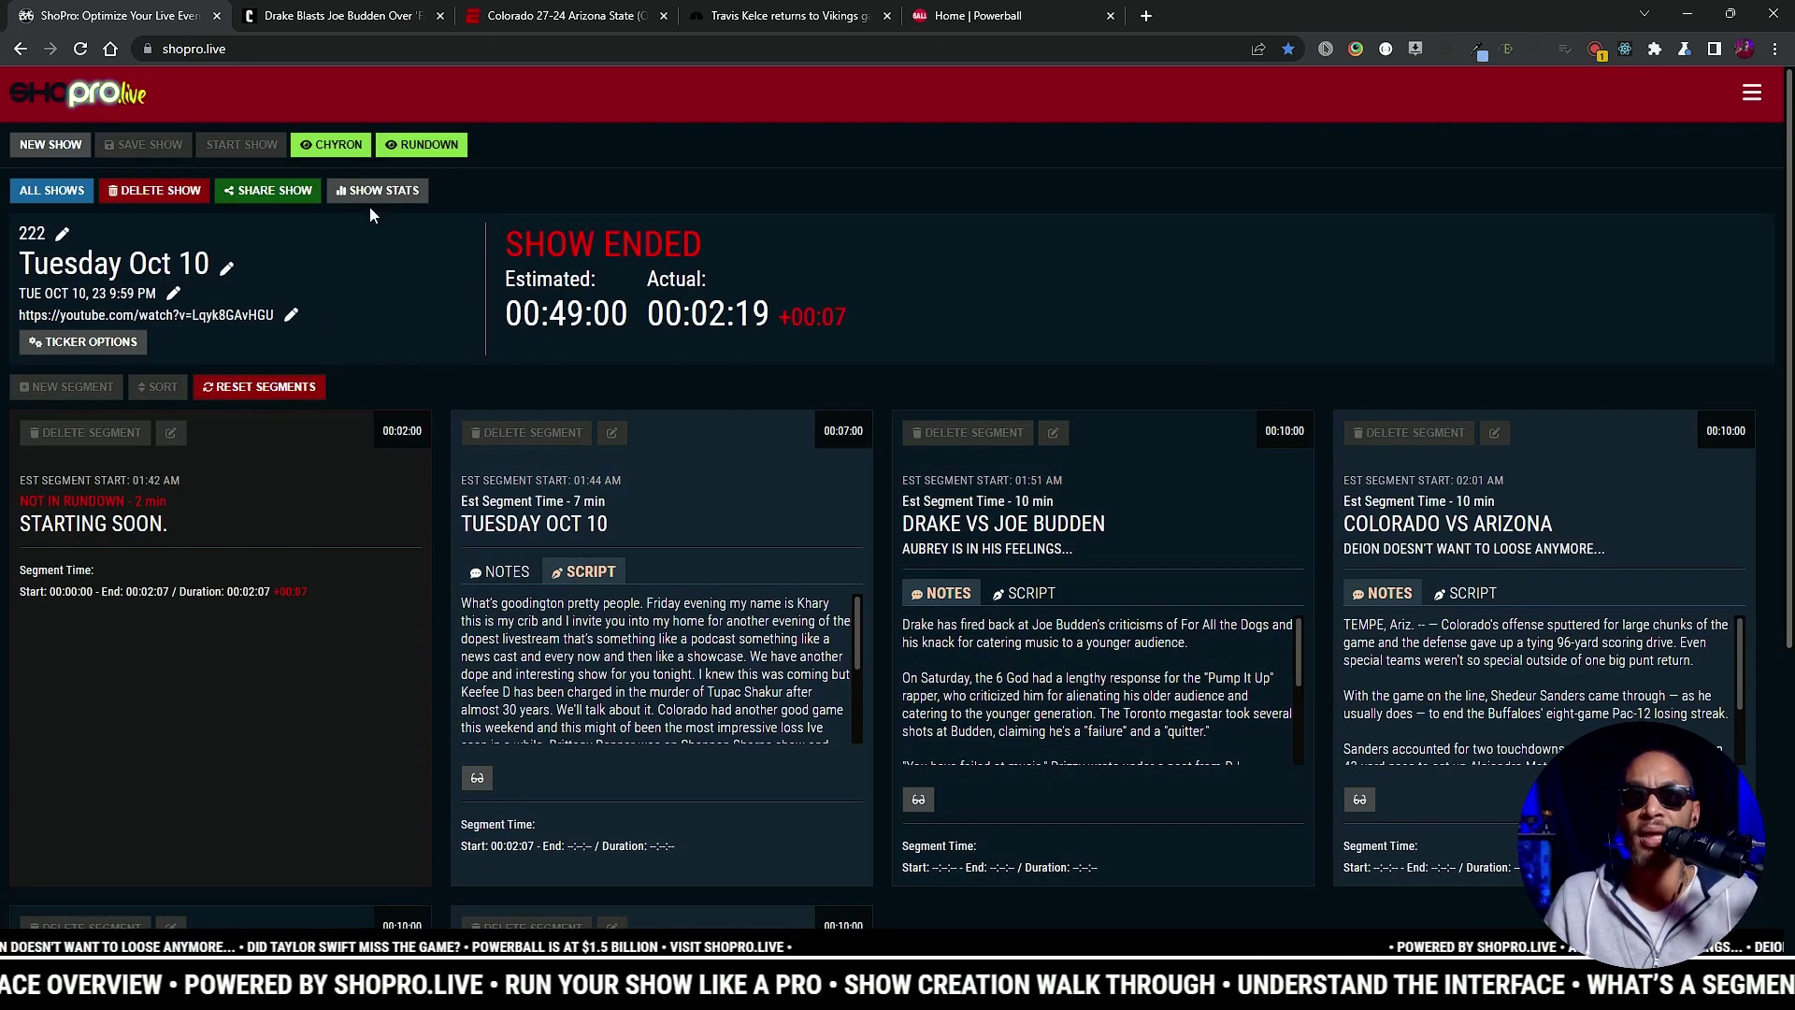
Step: Check Show Stats segment times (Starting Soon ended 00:02:07), then open Ticker Options
{"action": "left_click", "coordinate": [406, 190]}
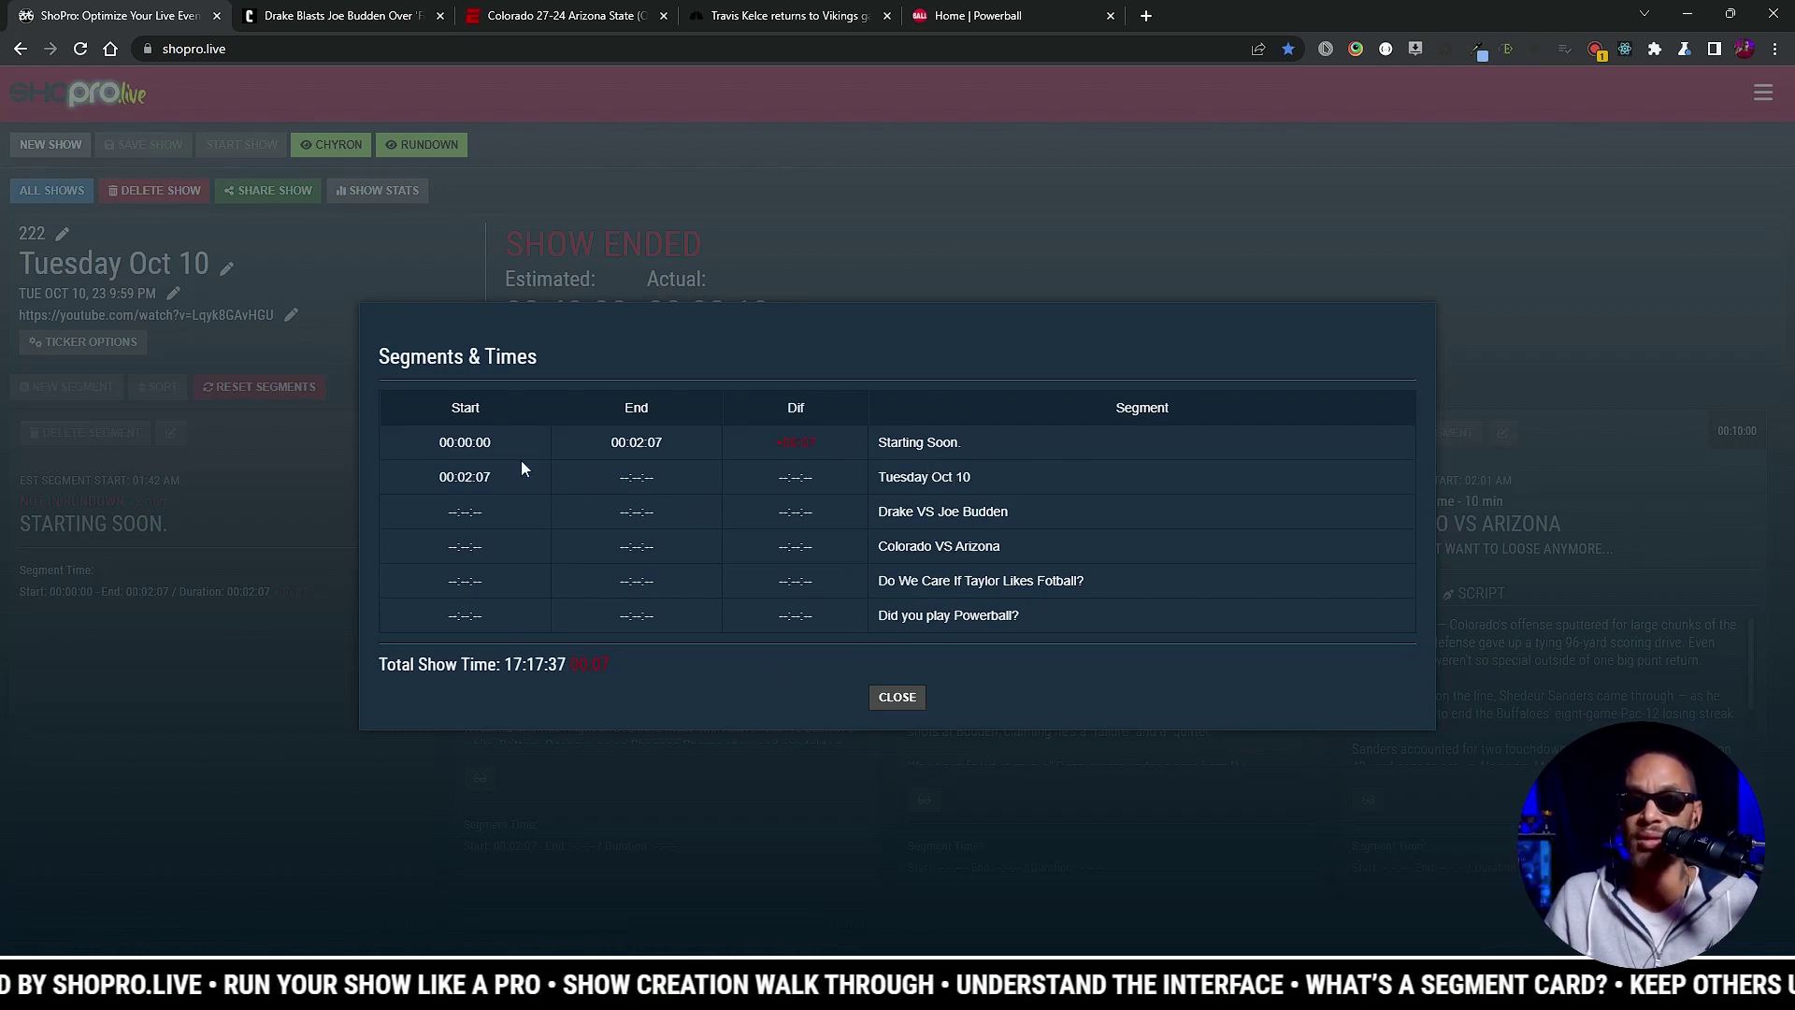
{"action": "left_click_drag", "start_coordinate": [467, 441], "coordinate": [492, 442]}
{"action": "left_click_drag", "start_coordinate": [611, 441], "coordinate": [663, 441]}
{"action": "left_click", "coordinate": [800, 449]}
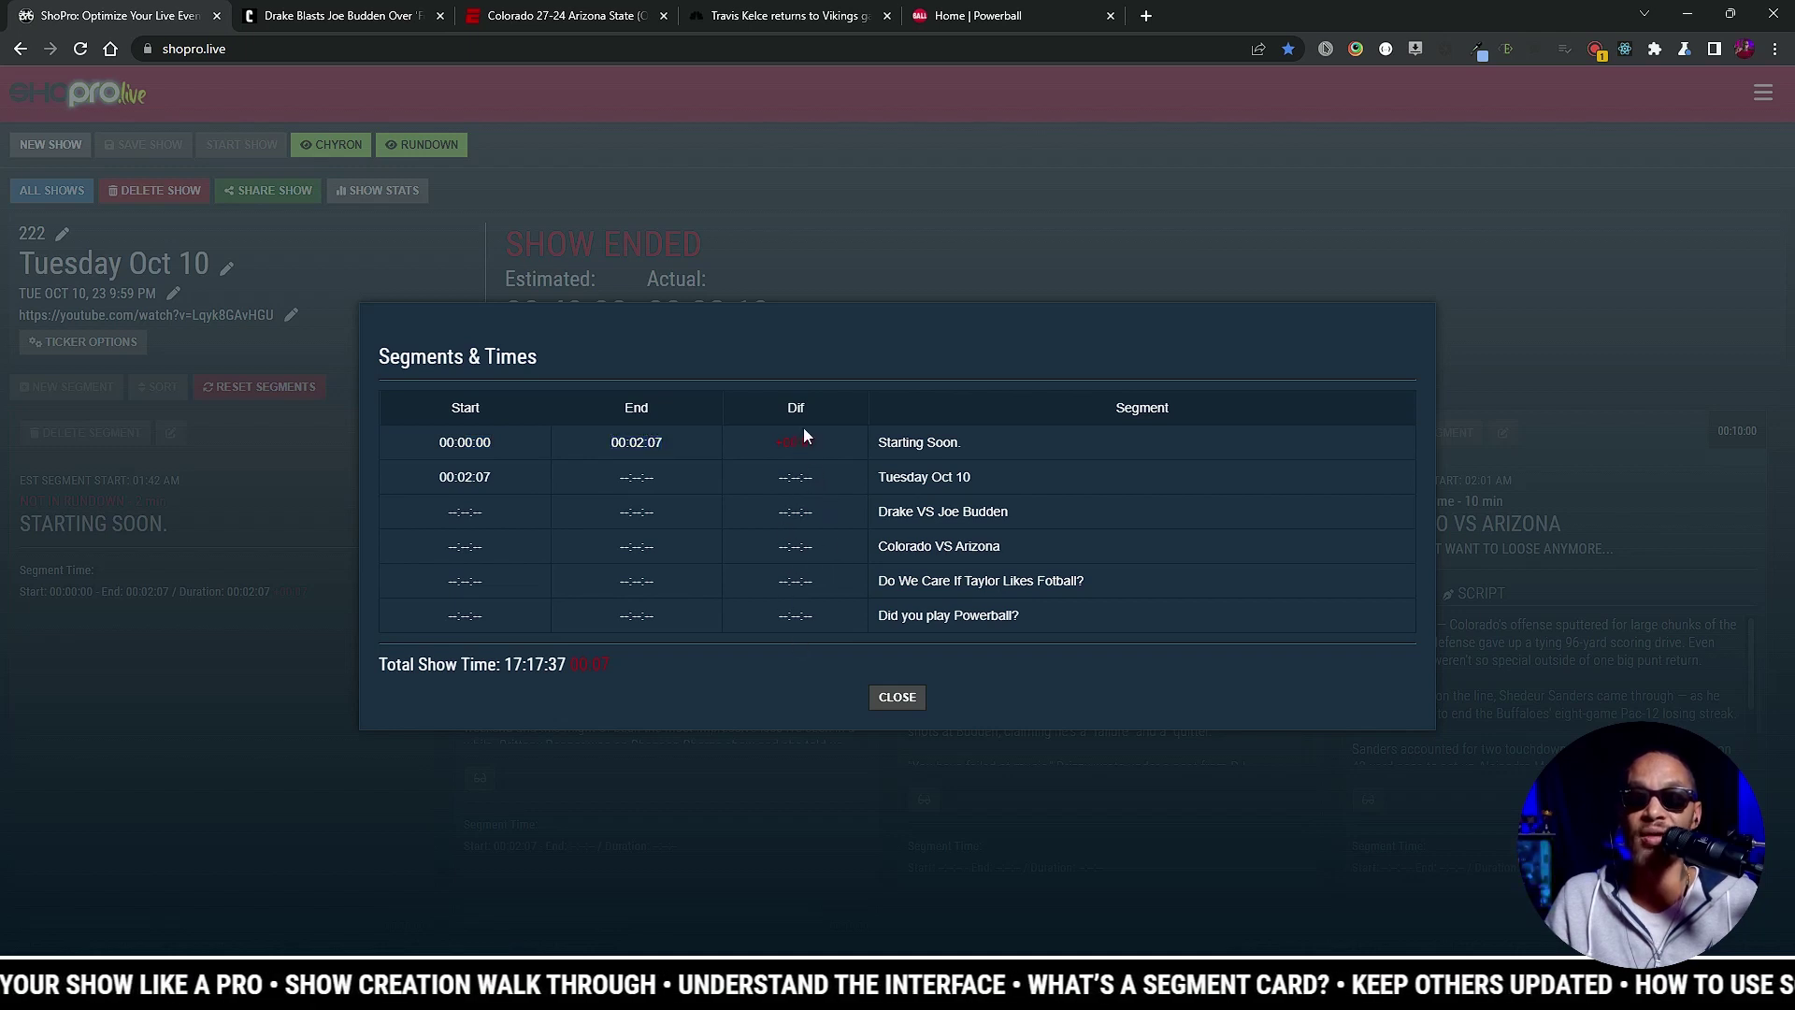
{"action": "left_click", "coordinate": [898, 698]}
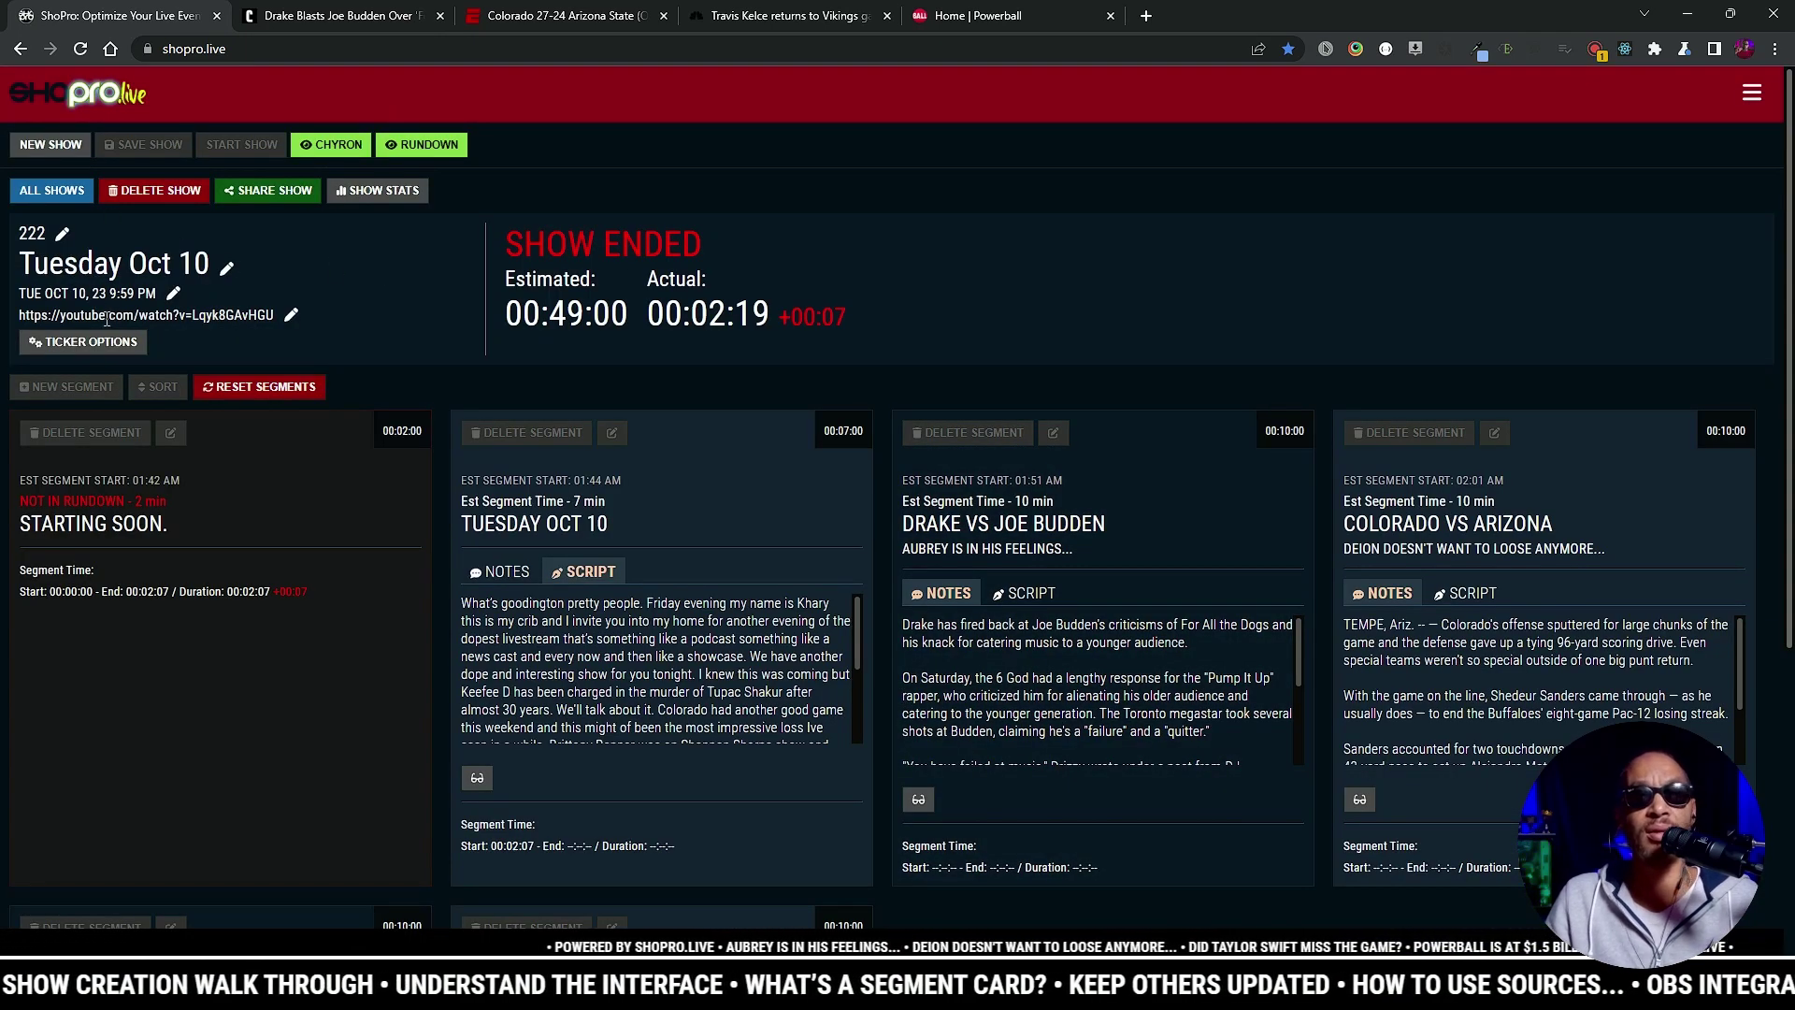
{"action": "left_click", "coordinate": [103, 348]}
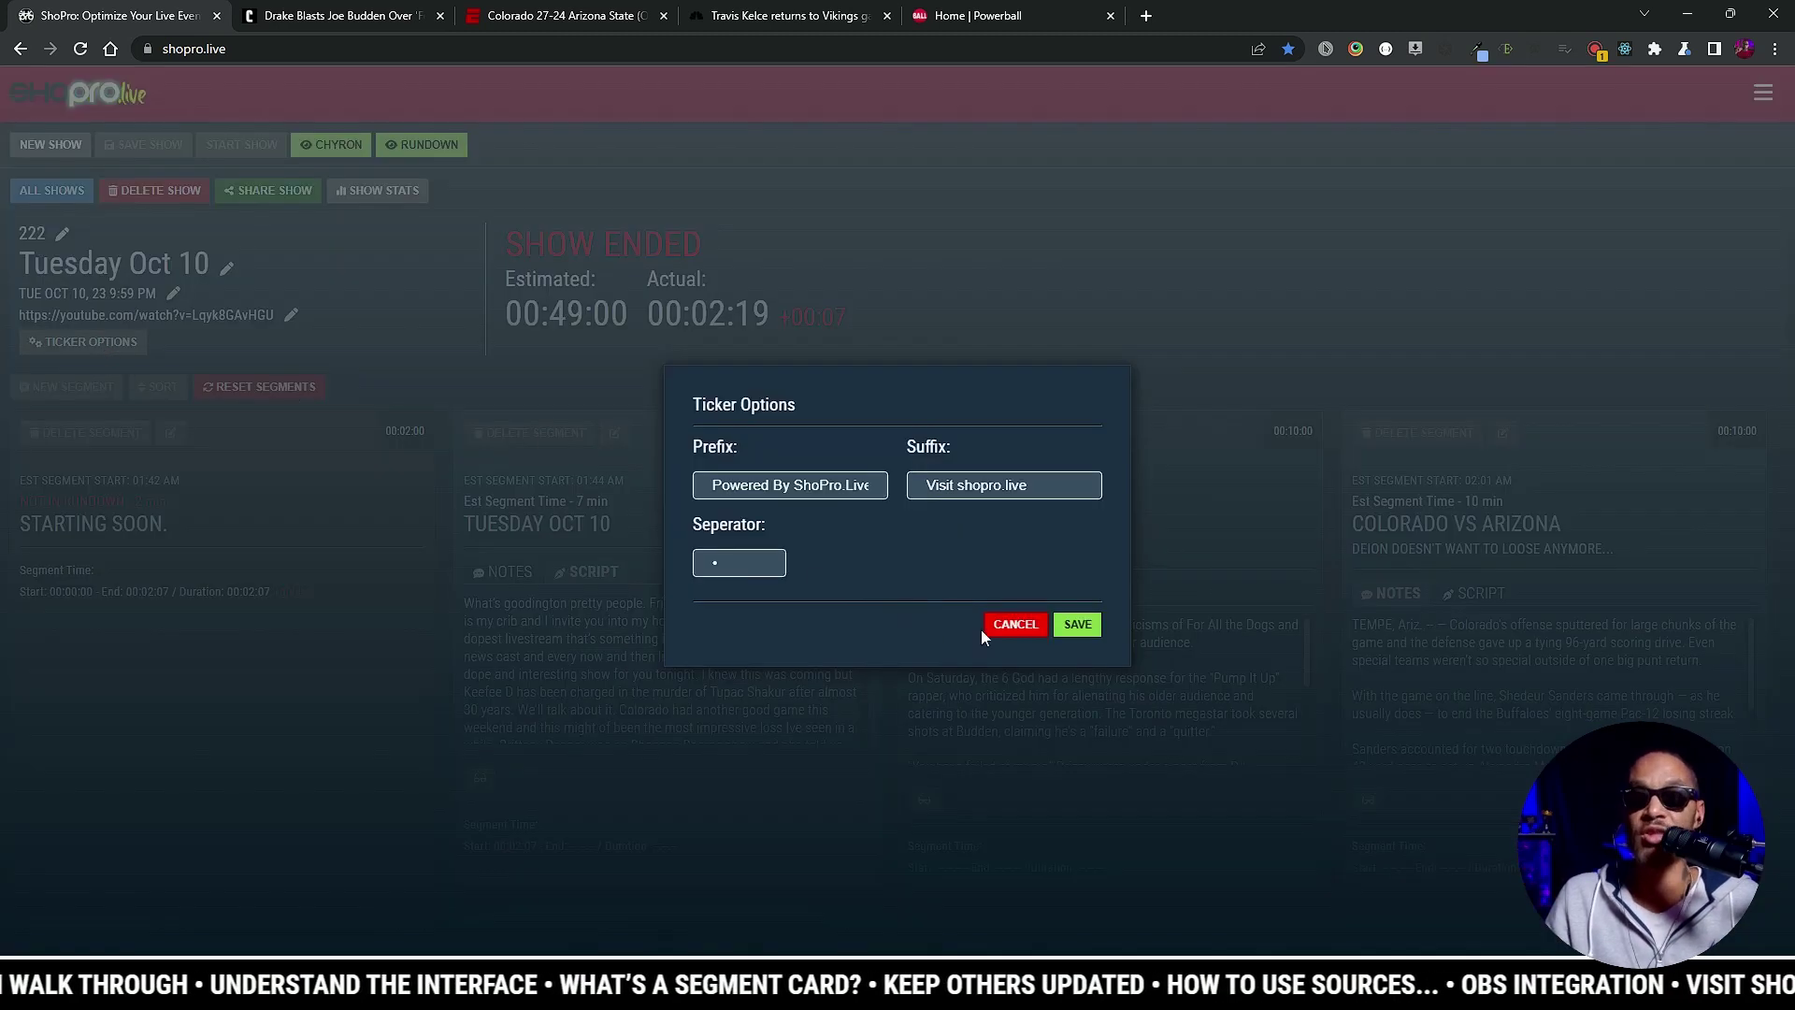
Step: Review the ticker prefix, suffix and separator fields and save the Ticker Options
{"action": "left_click_drag", "start_coordinate": [706, 485], "coordinate": [939, 495]}
{"action": "left_click", "coordinate": [940, 493]}
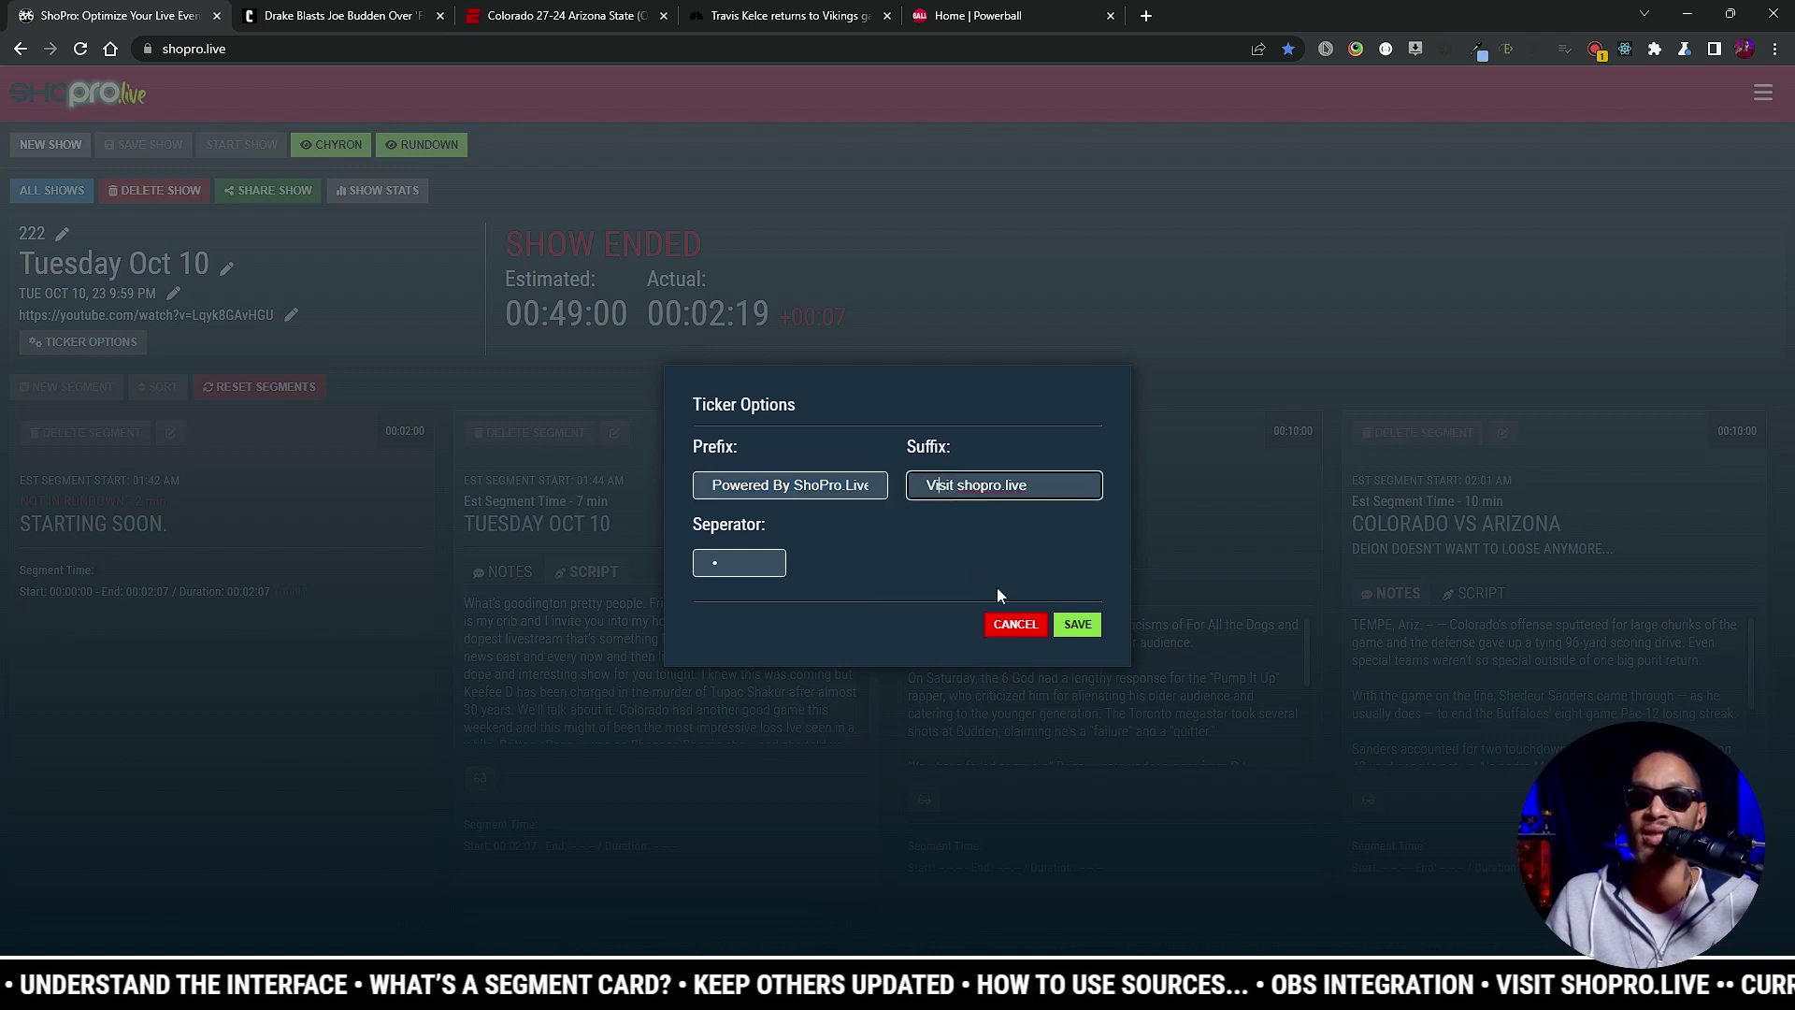
{"action": "left_click", "coordinate": [731, 543]}
{"action": "left_click", "coordinate": [733, 559]}
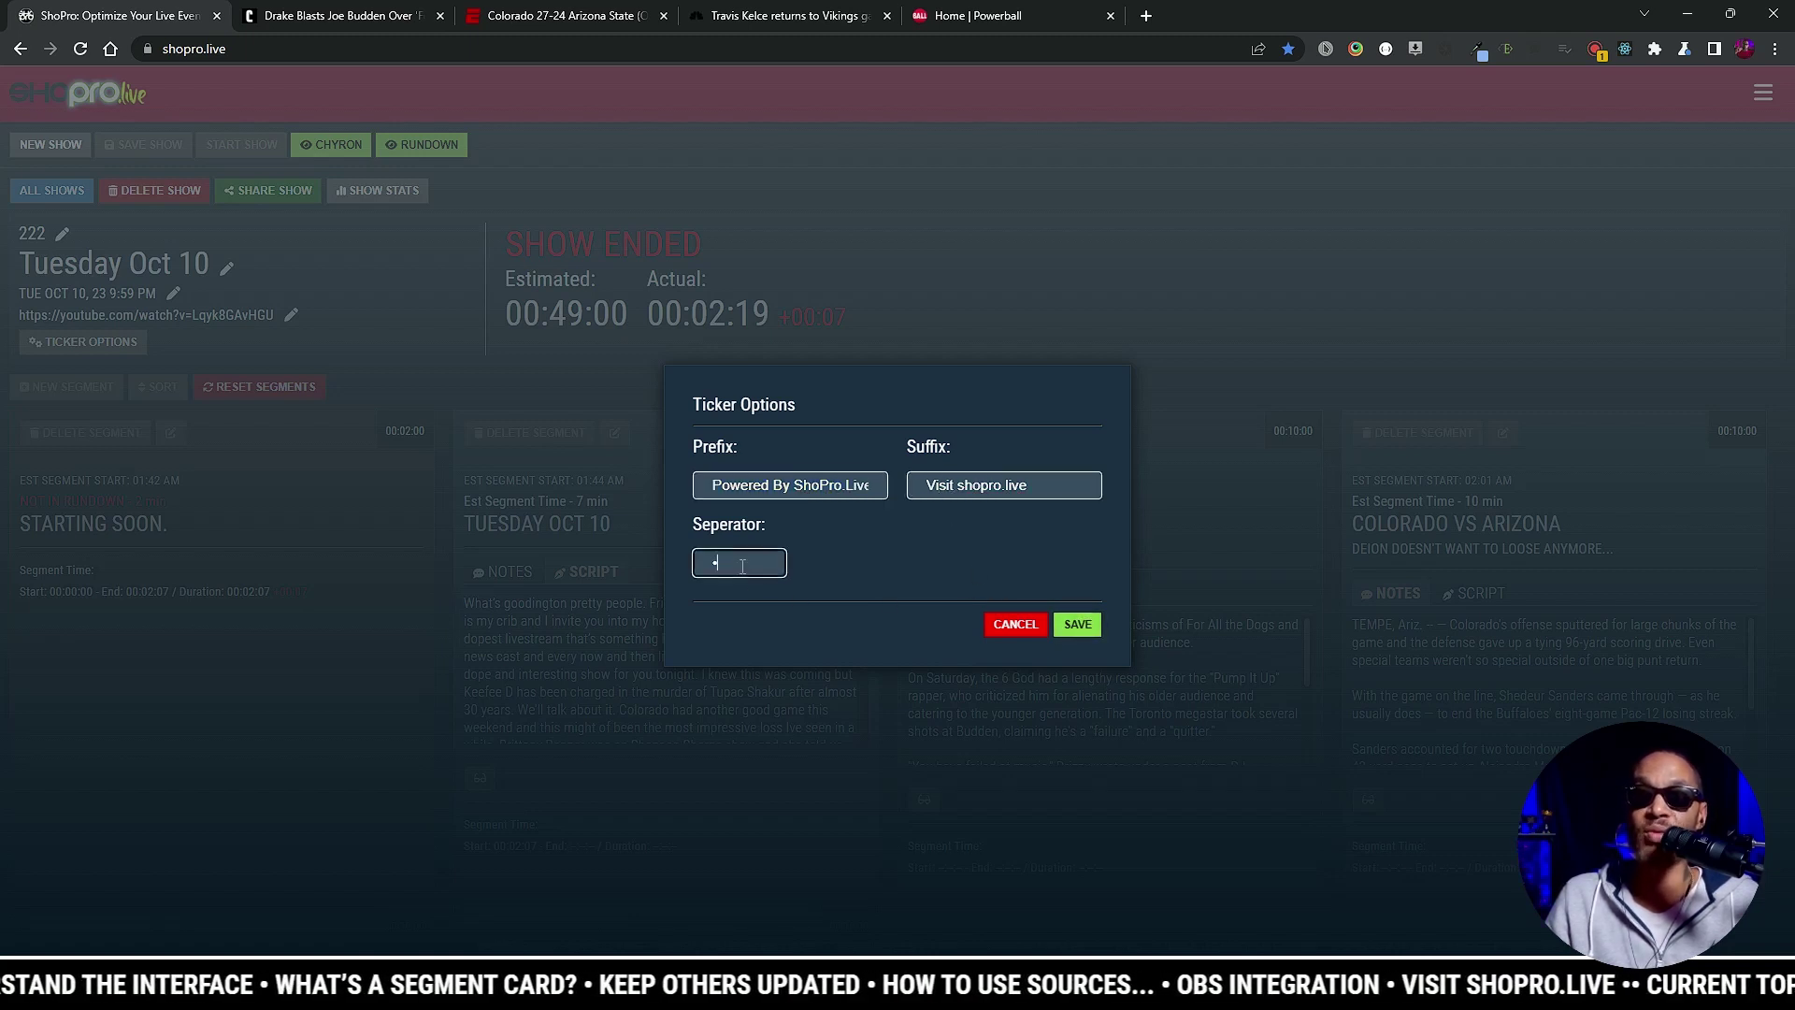
{"action": "left_click", "coordinate": [1077, 625]}
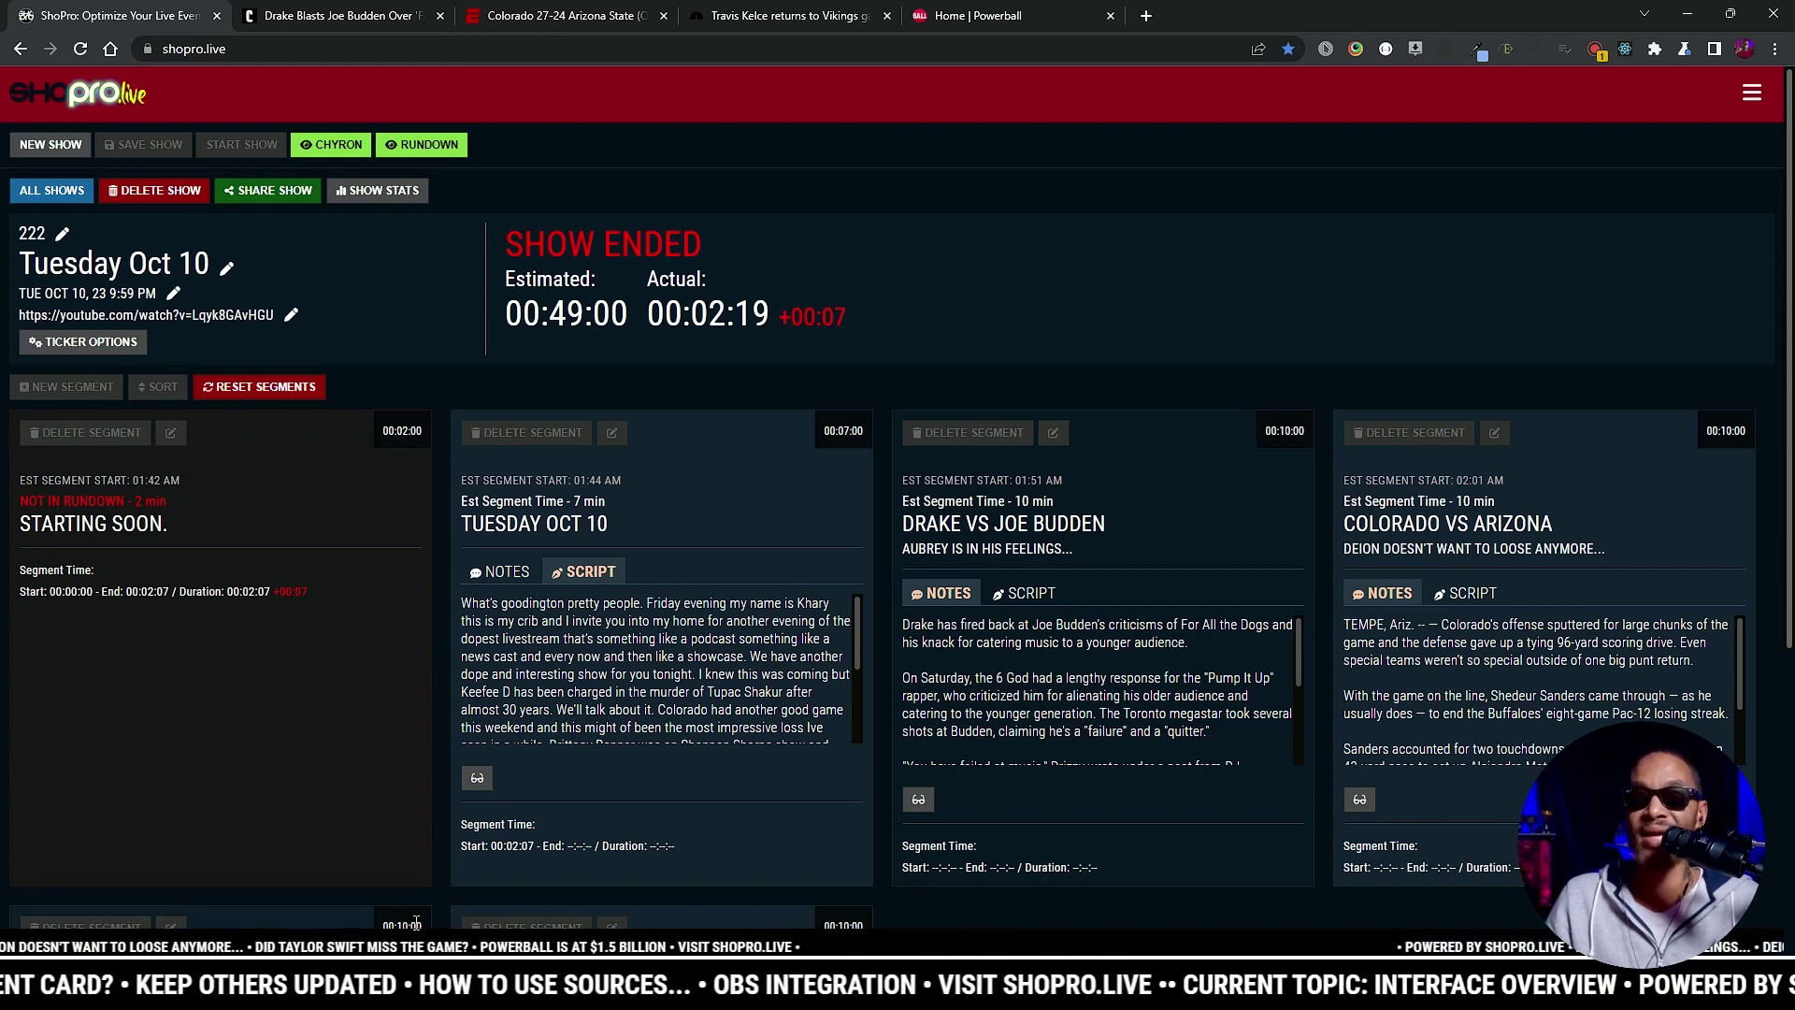
Step: Reopen Ticker Options, close it without changes, and check the SHOW ENDED status
{"action": "left_click_drag", "start_coordinate": [384, 940], "coordinate": [386, 940]}
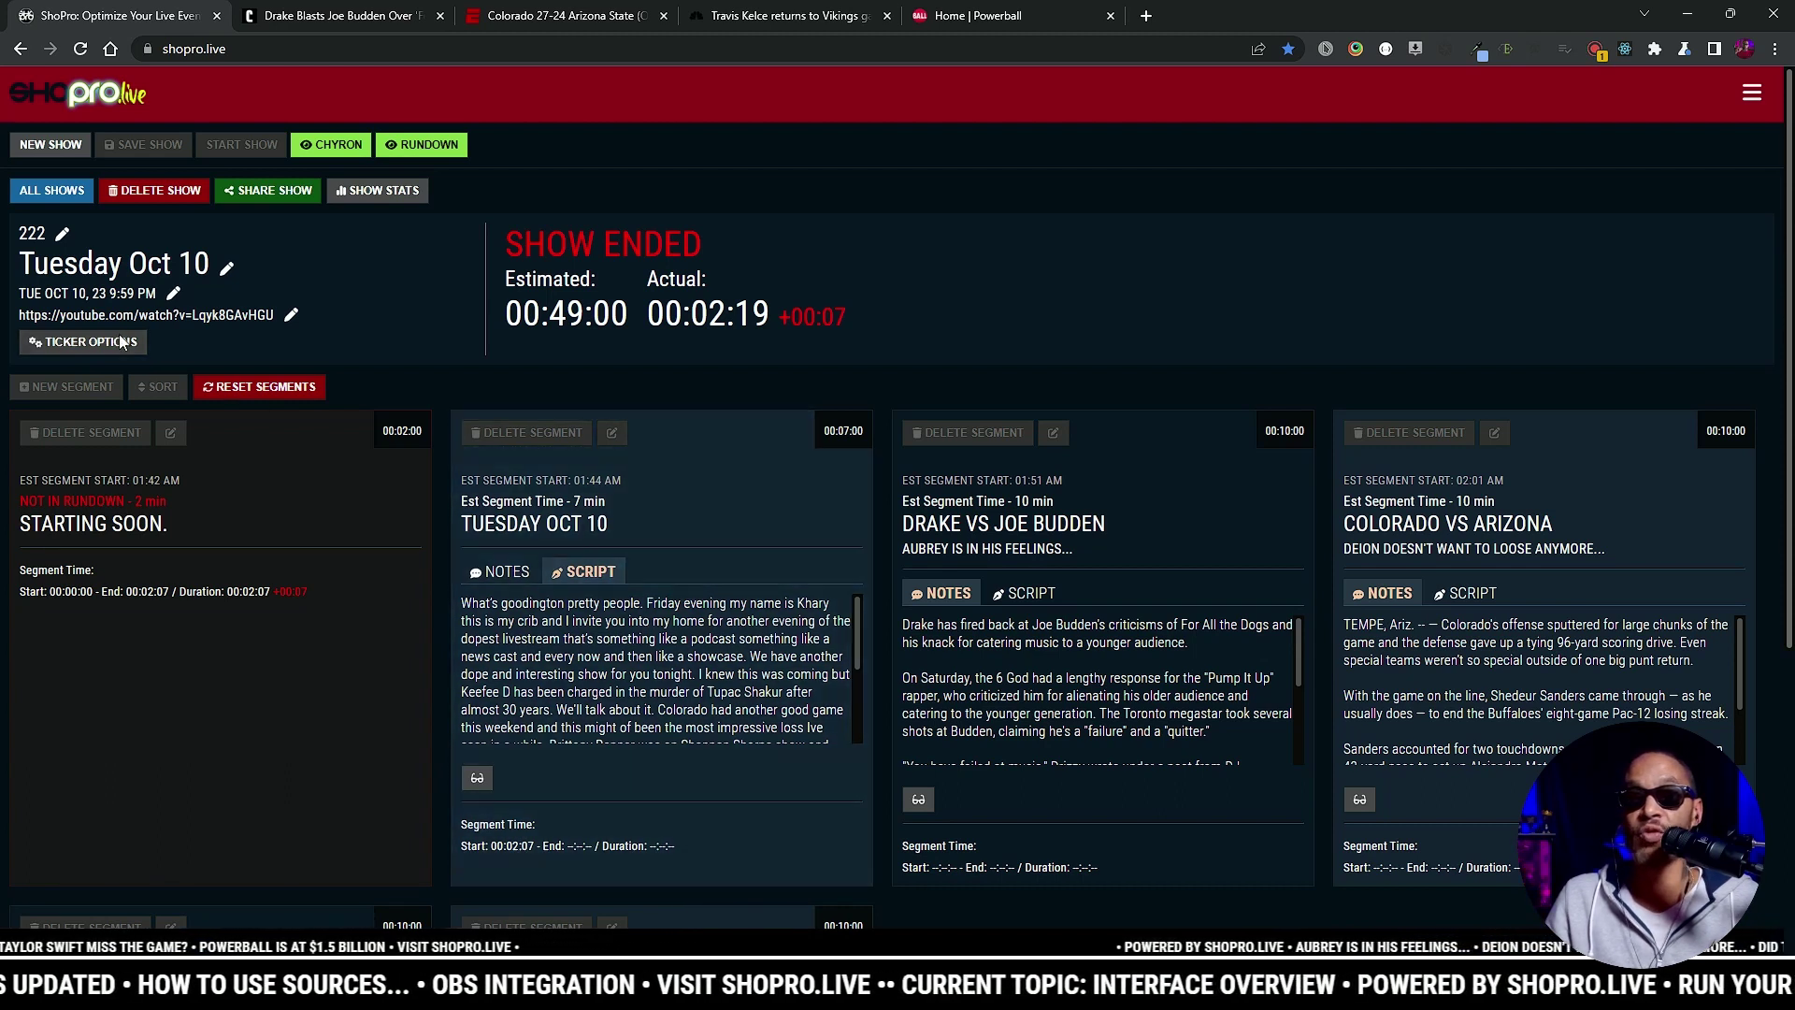
{"action": "left_click", "coordinate": [103, 344]}
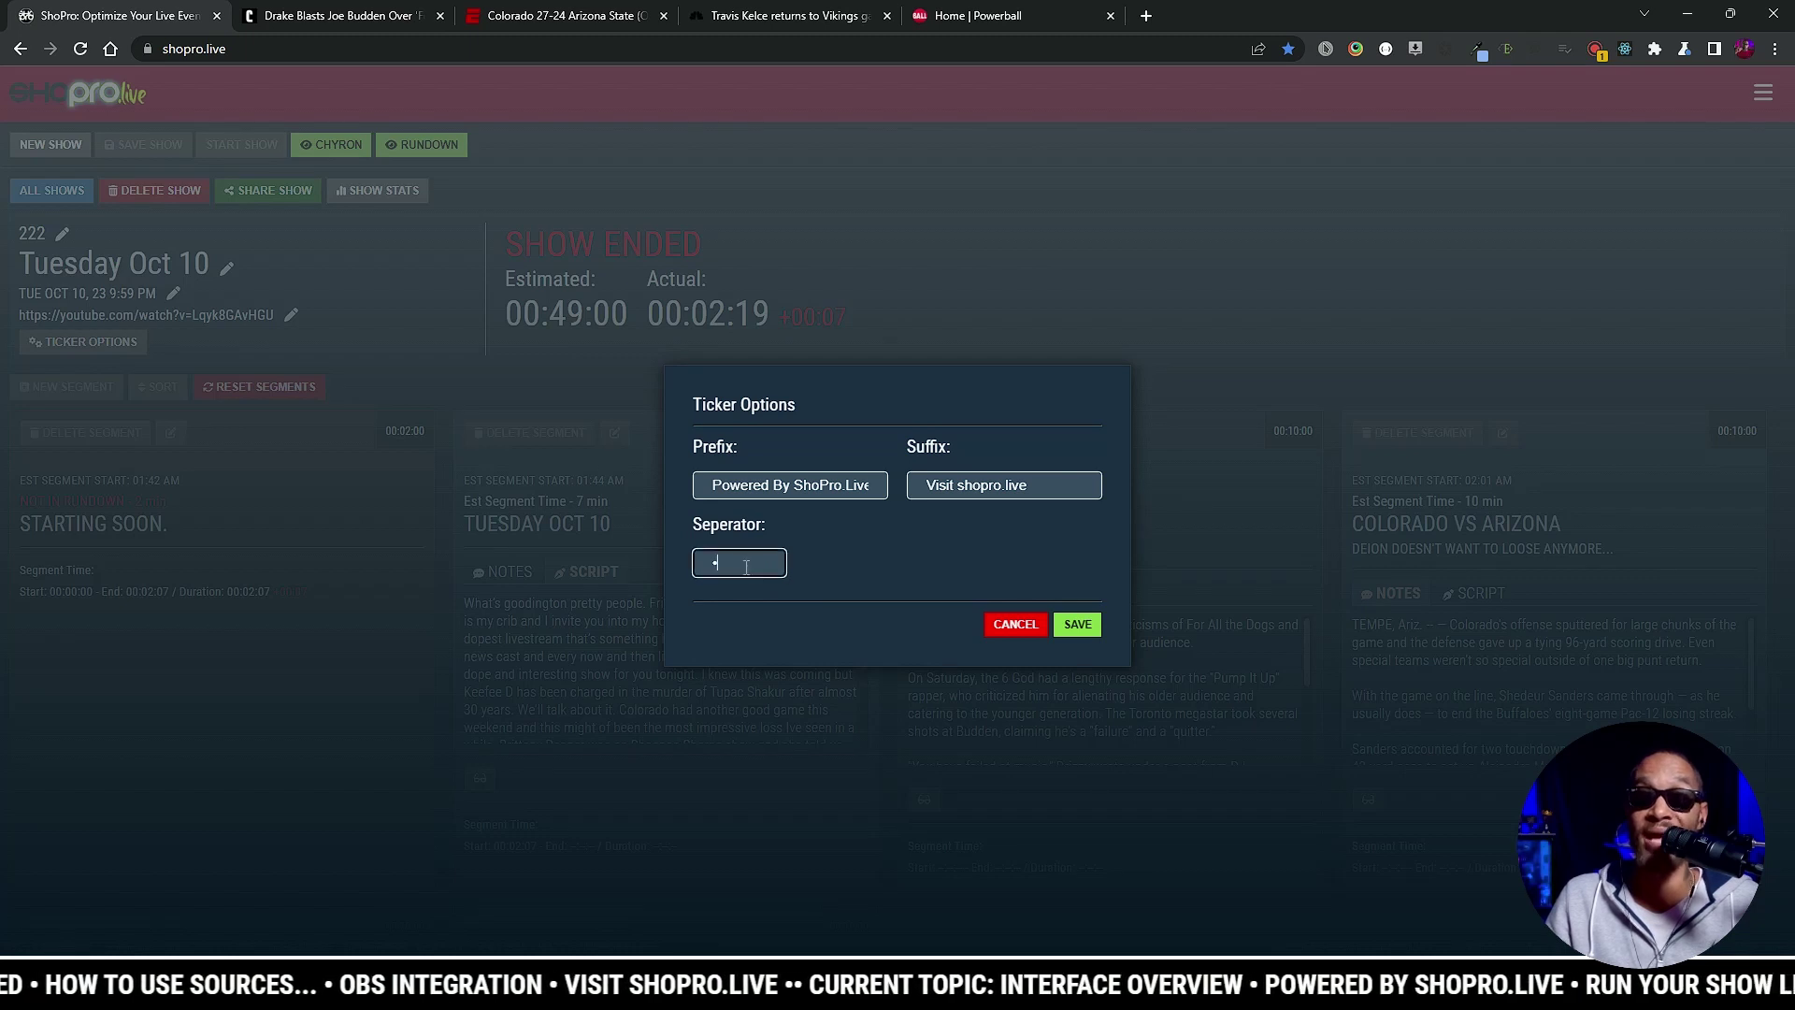
{"action": "left_click", "coordinate": [1013, 623]}
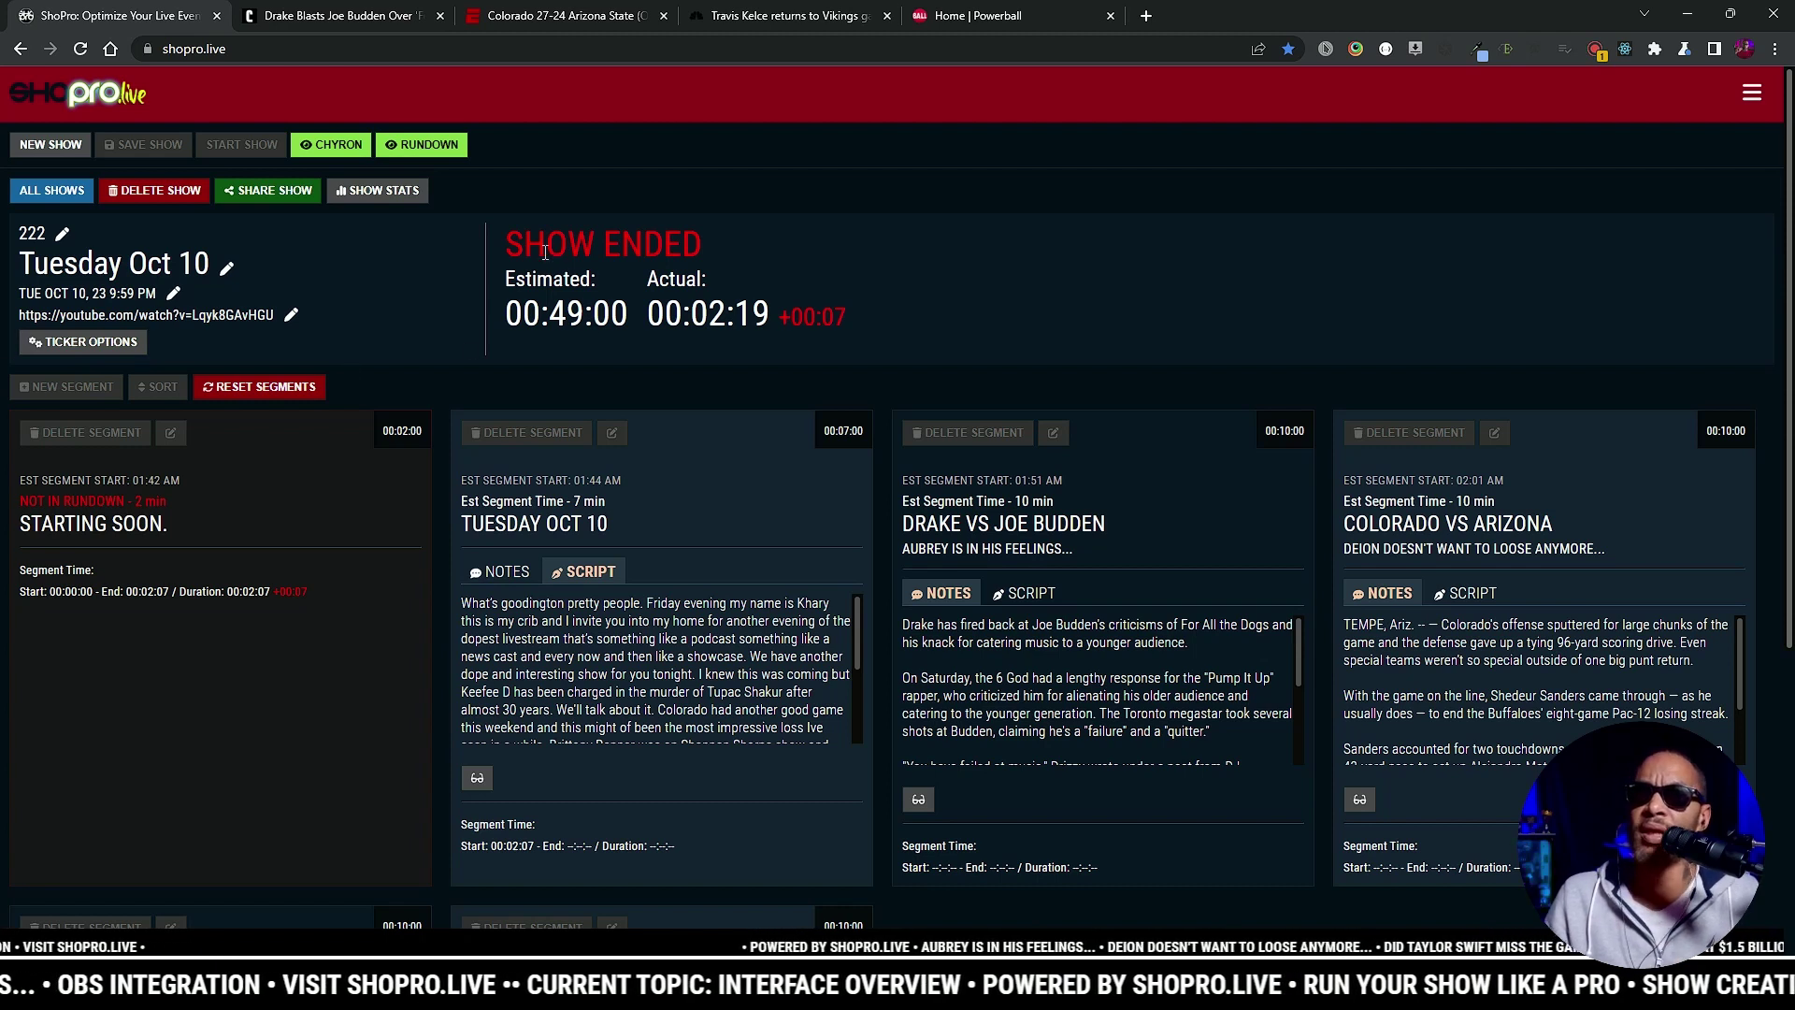
{"action": "left_click_drag", "start_coordinate": [506, 245], "coordinate": [749, 257]}
{"action": "left_click", "coordinate": [749, 256]}
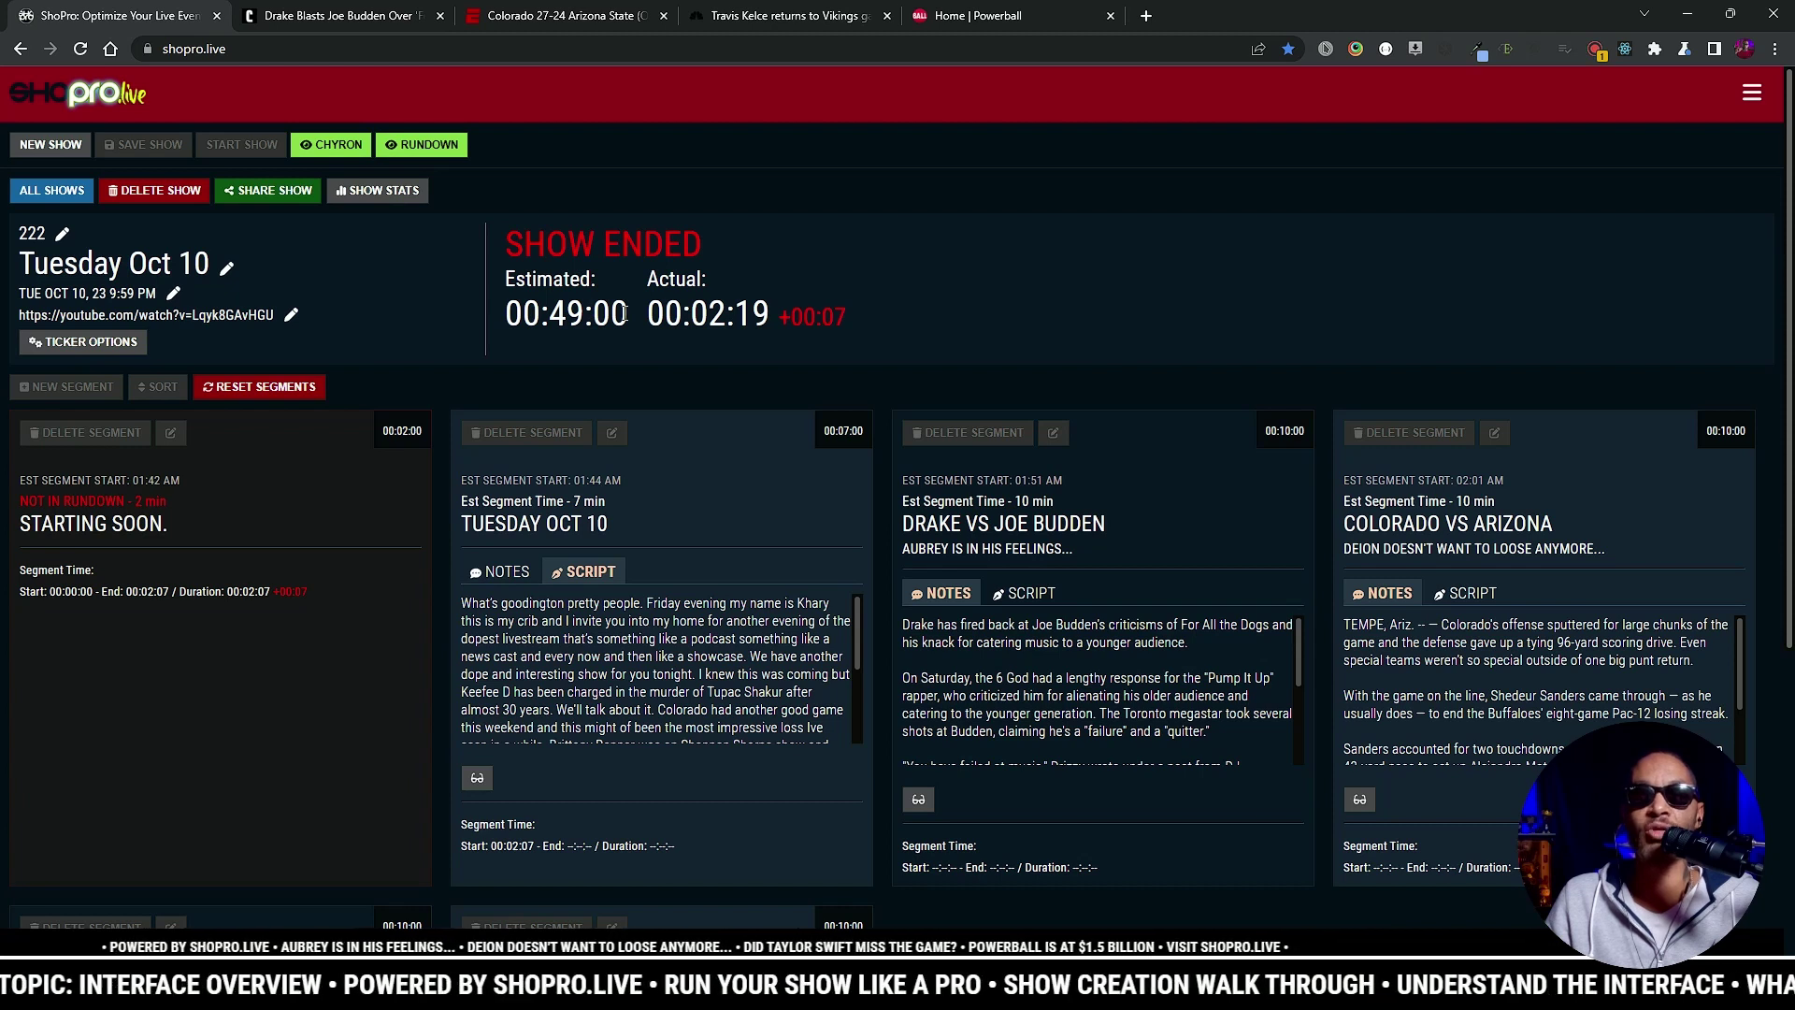
{"action": "left_click_drag", "start_coordinate": [652, 308], "coordinate": [907, 318]}
{"action": "left_click", "coordinate": [875, 320]}
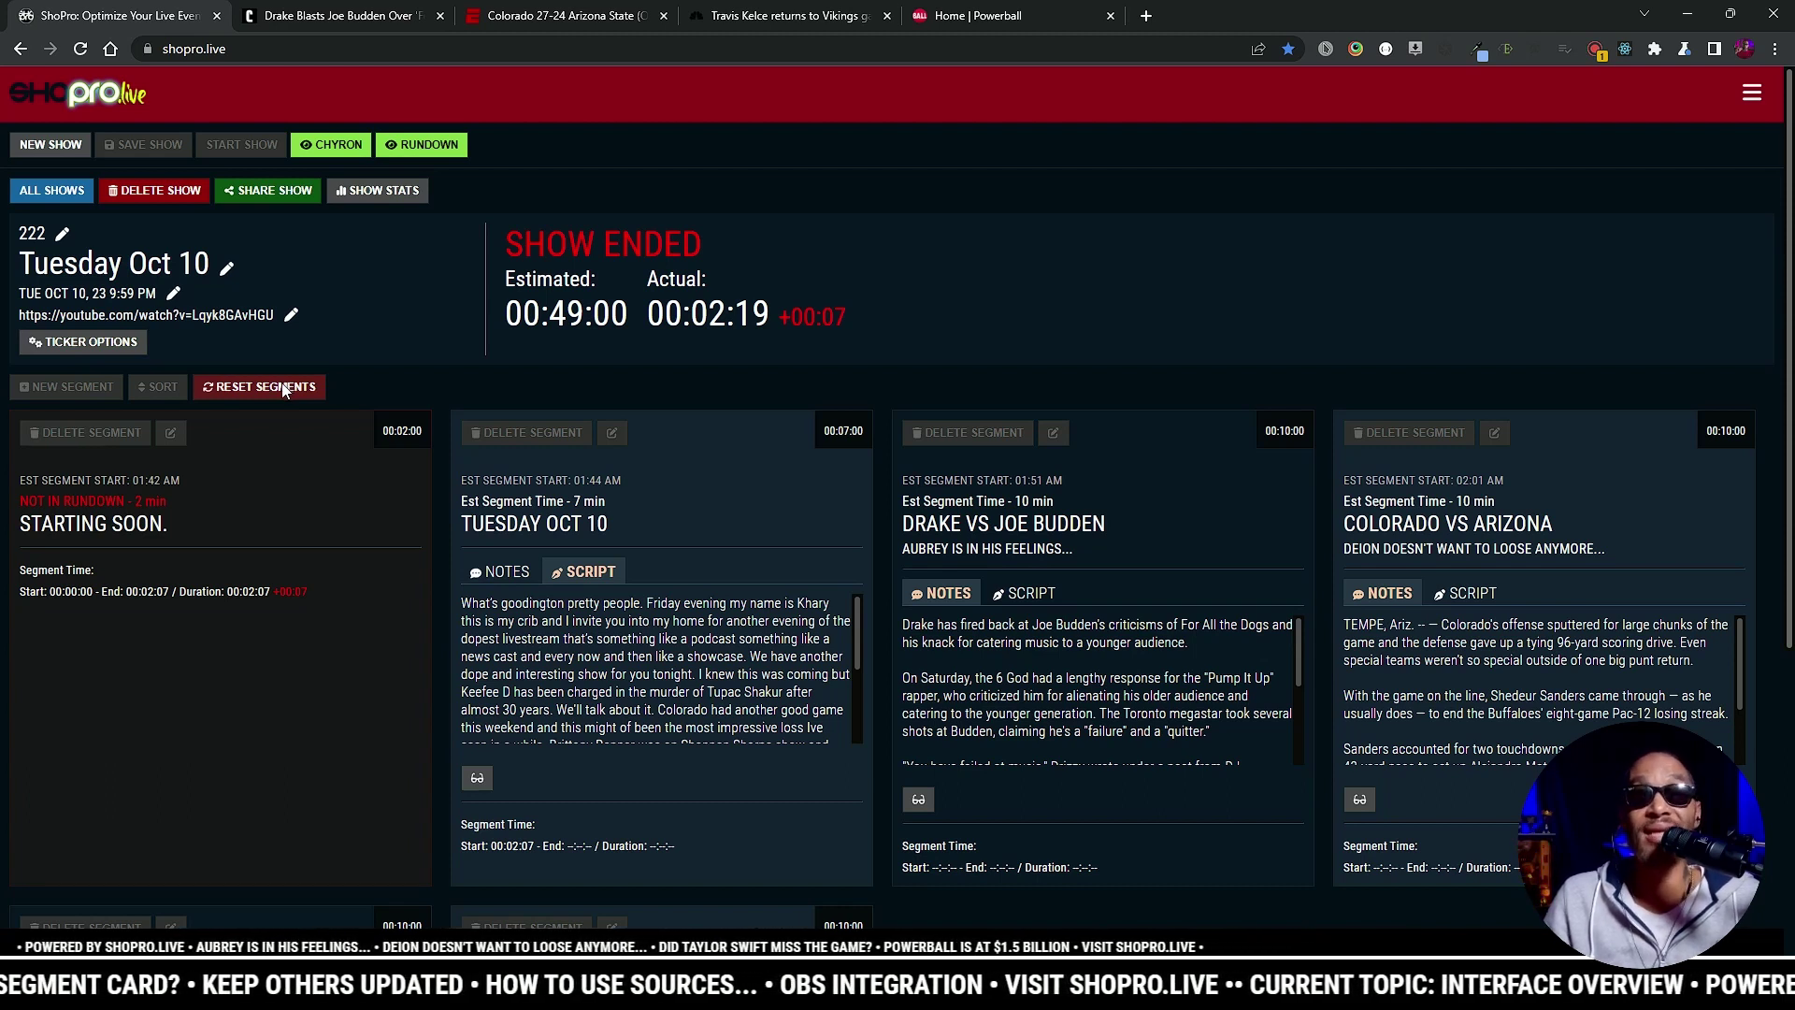
Step: Reset all segment times, confirm erasing the time data, and save the show
{"action": "left_click", "coordinate": [285, 390]}
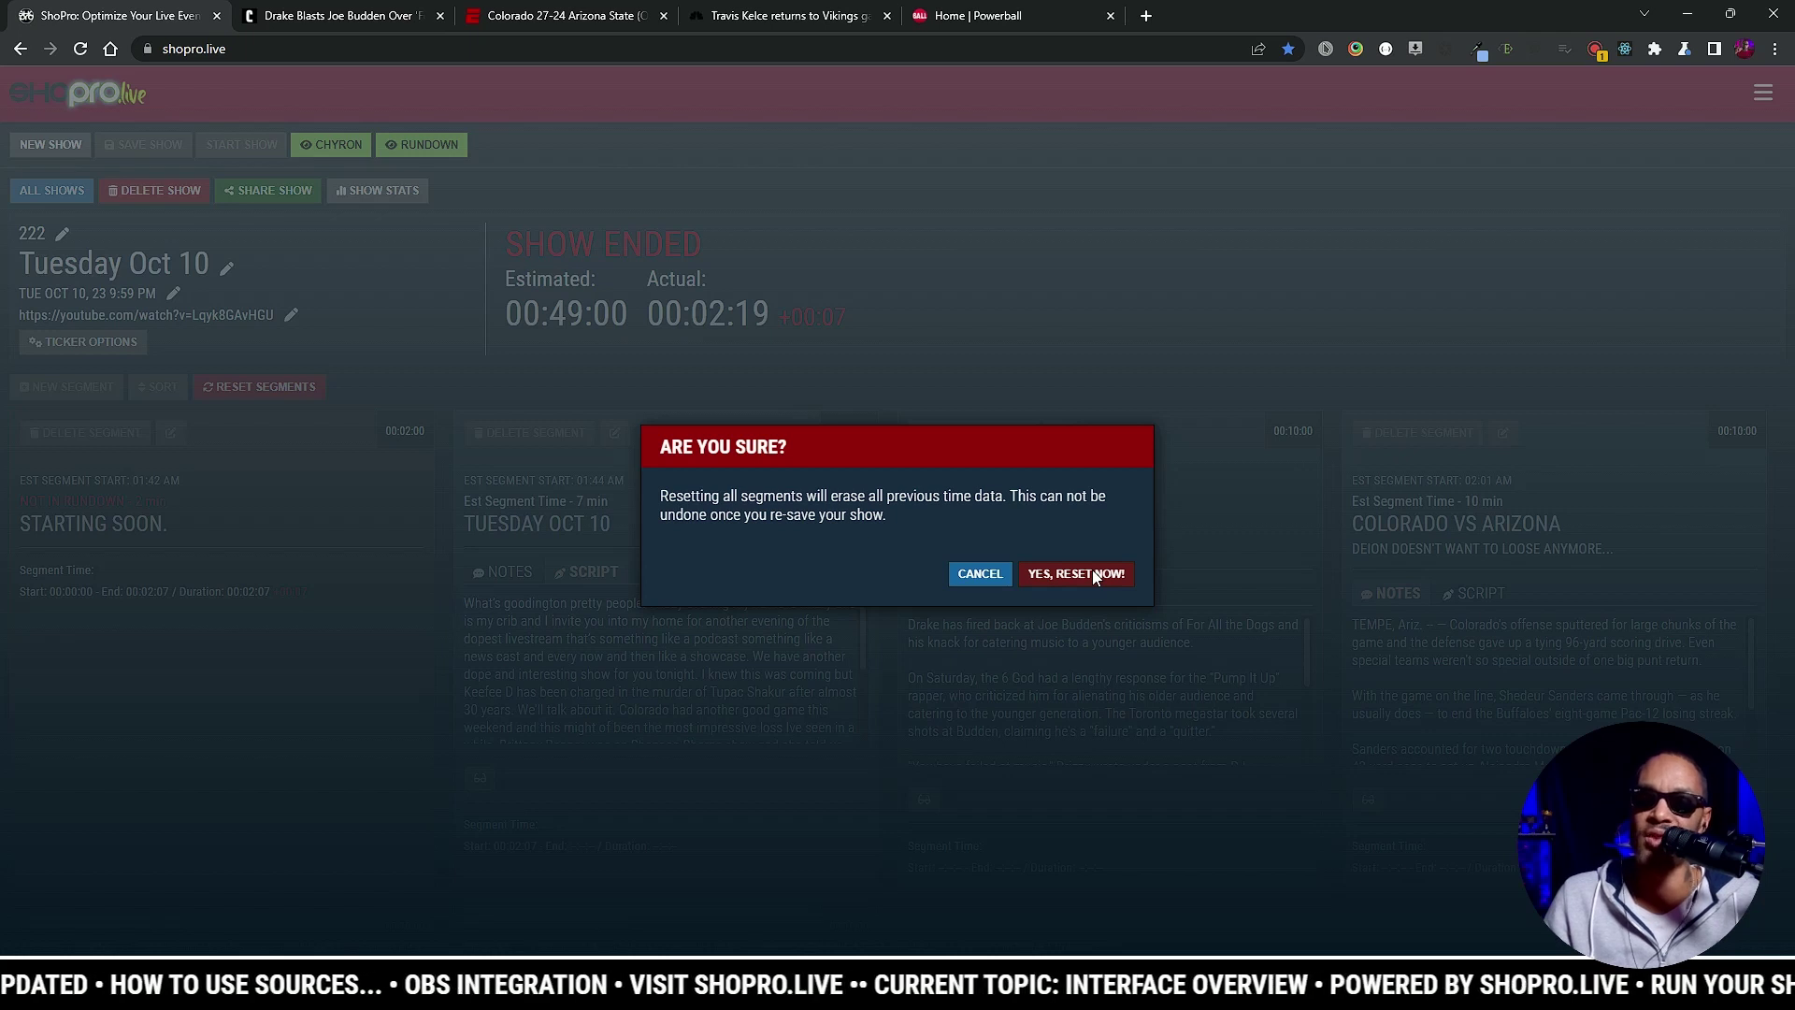
{"action": "left_click", "coordinate": [1093, 571]}
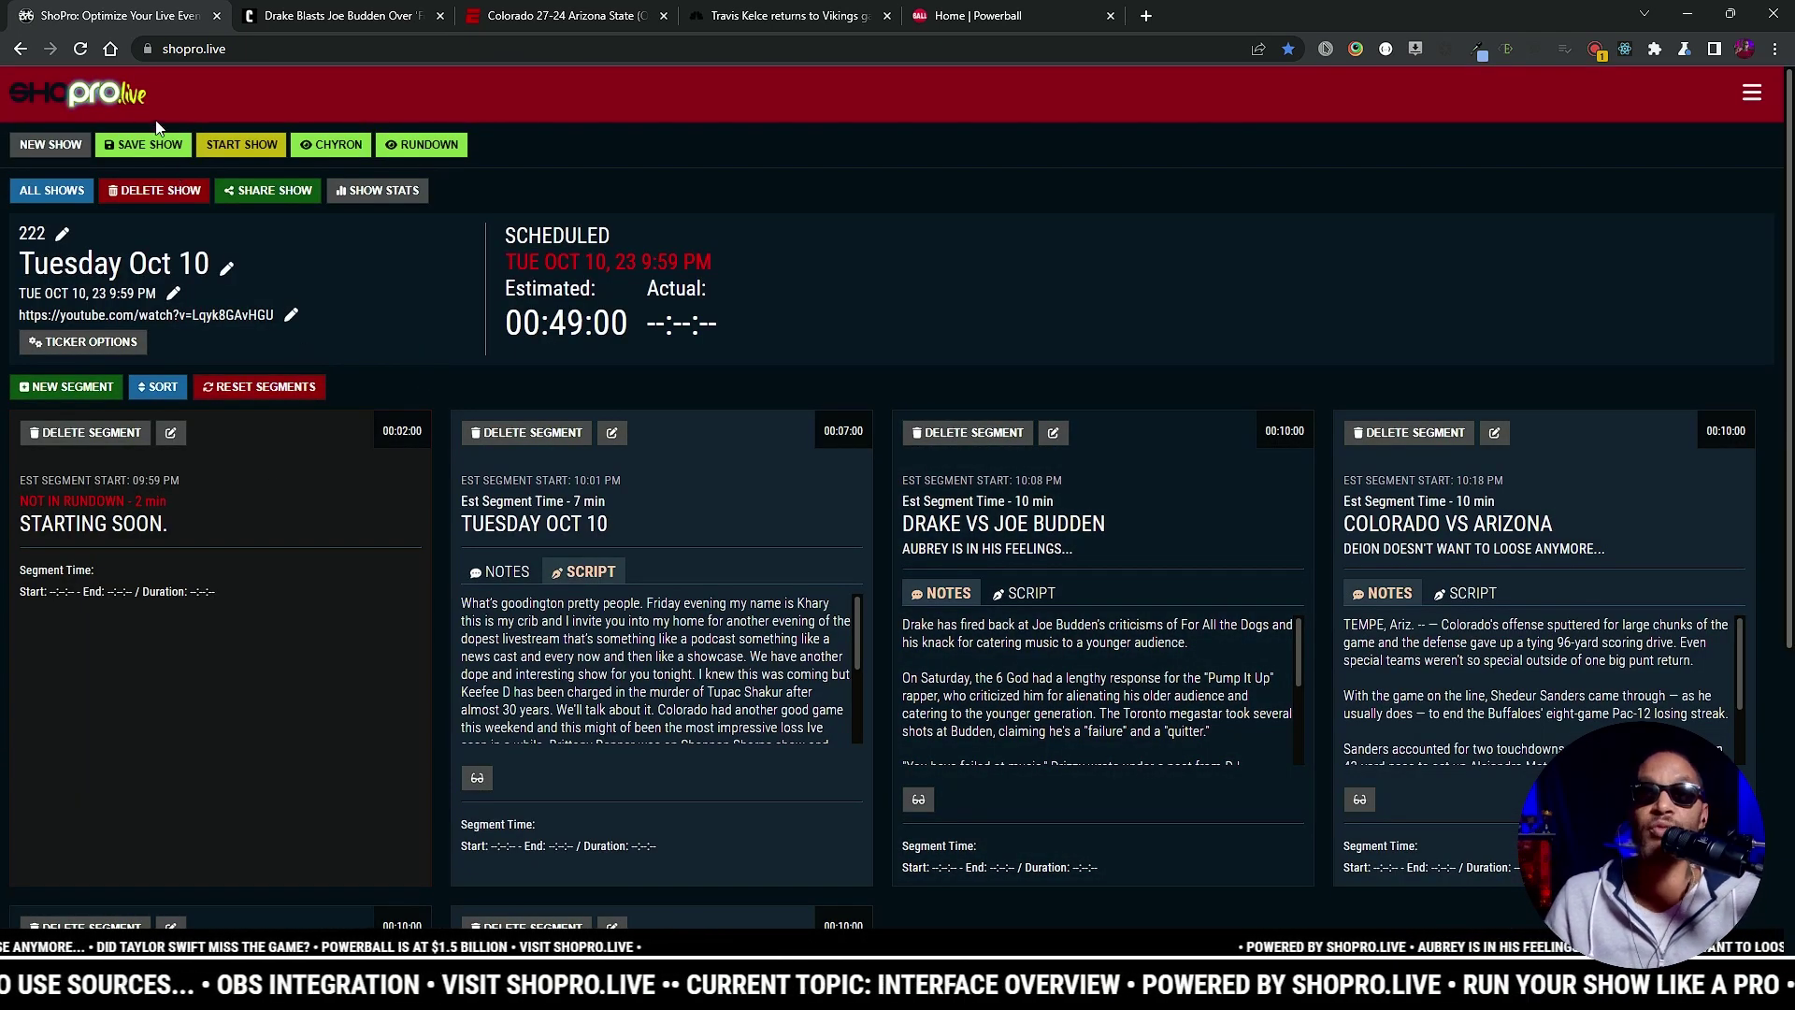
{"action": "left_click", "coordinate": [146, 142]}
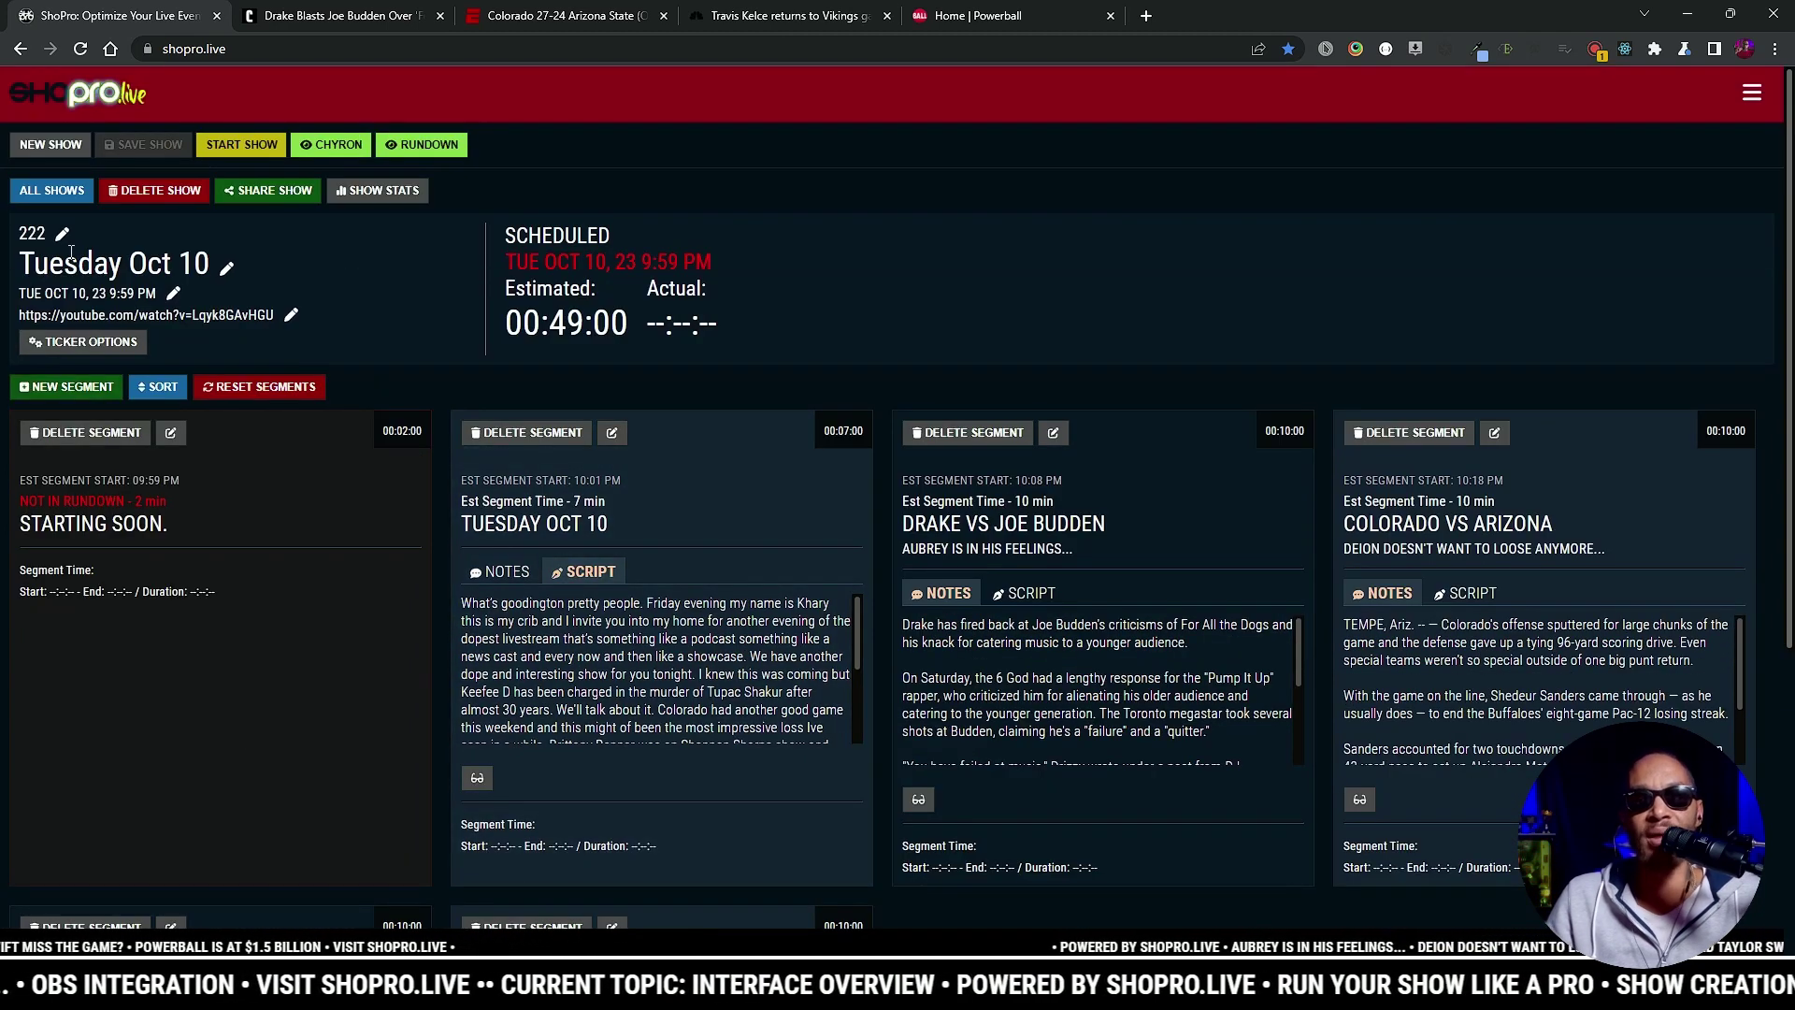
Step: Add a test segment, then delete the empty segment again
{"action": "left_click", "coordinate": [42, 386]}
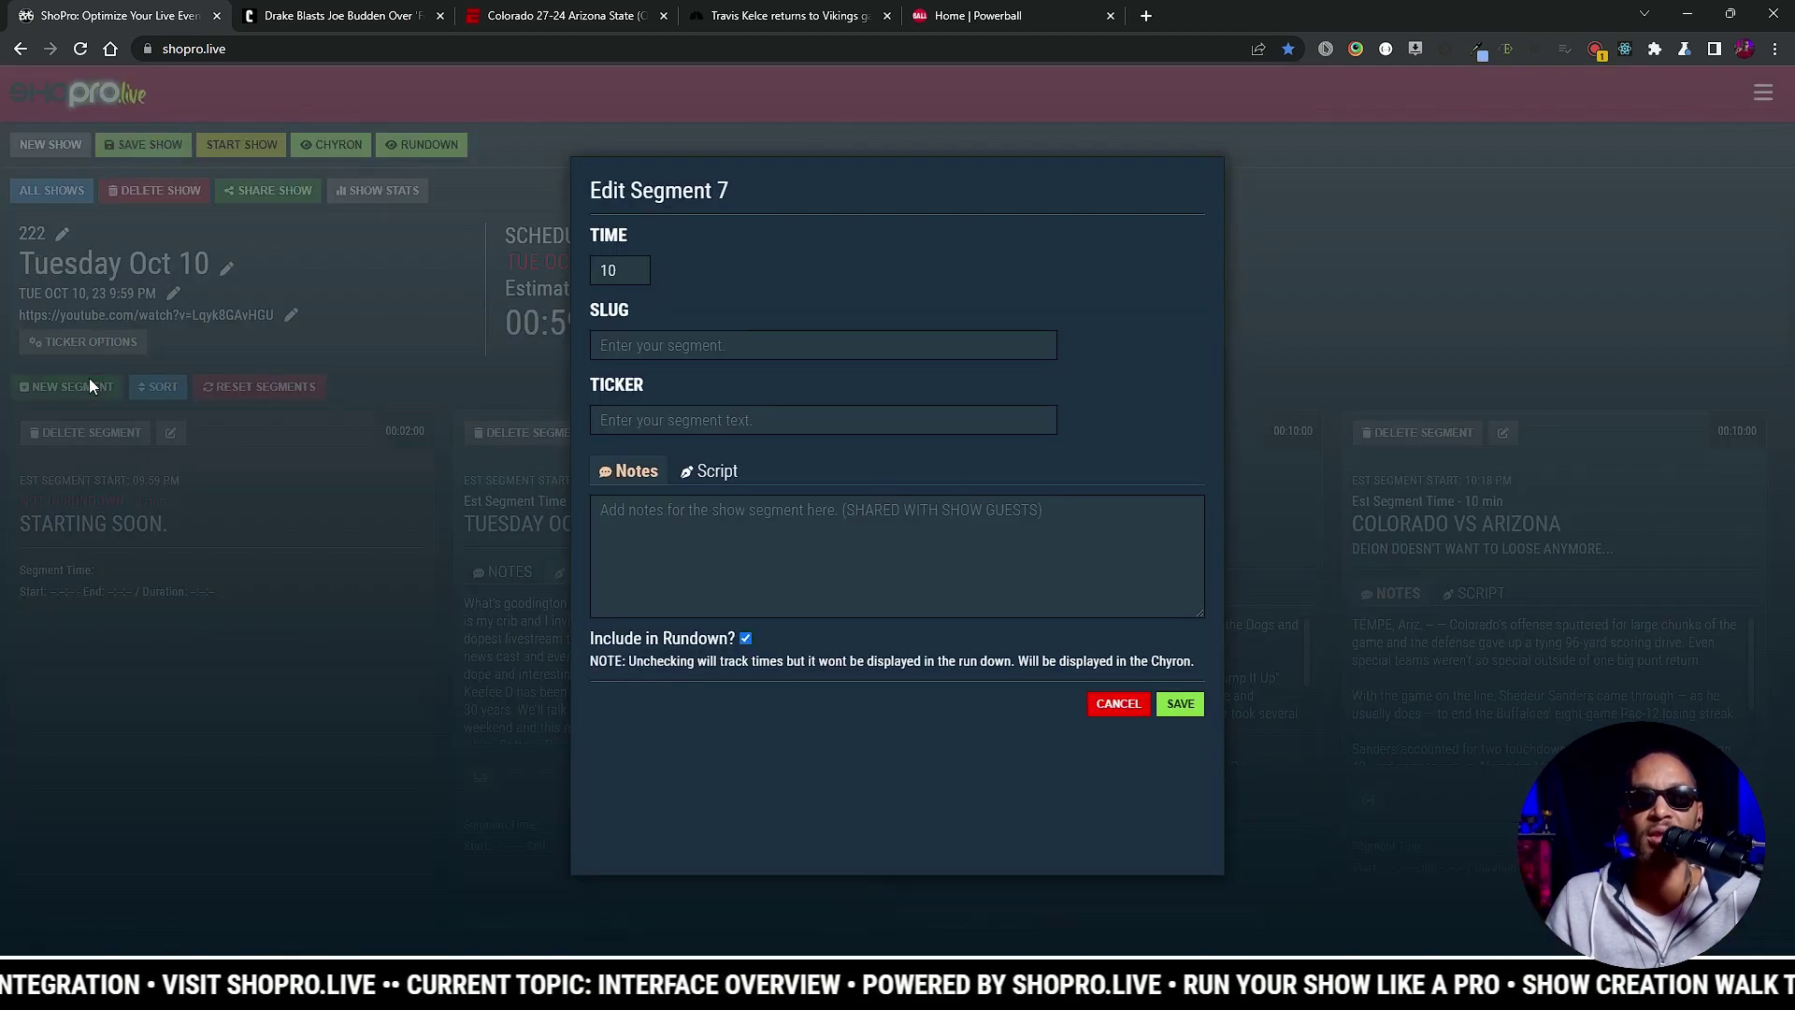
{"action": "left_click", "coordinate": [1119, 703]}
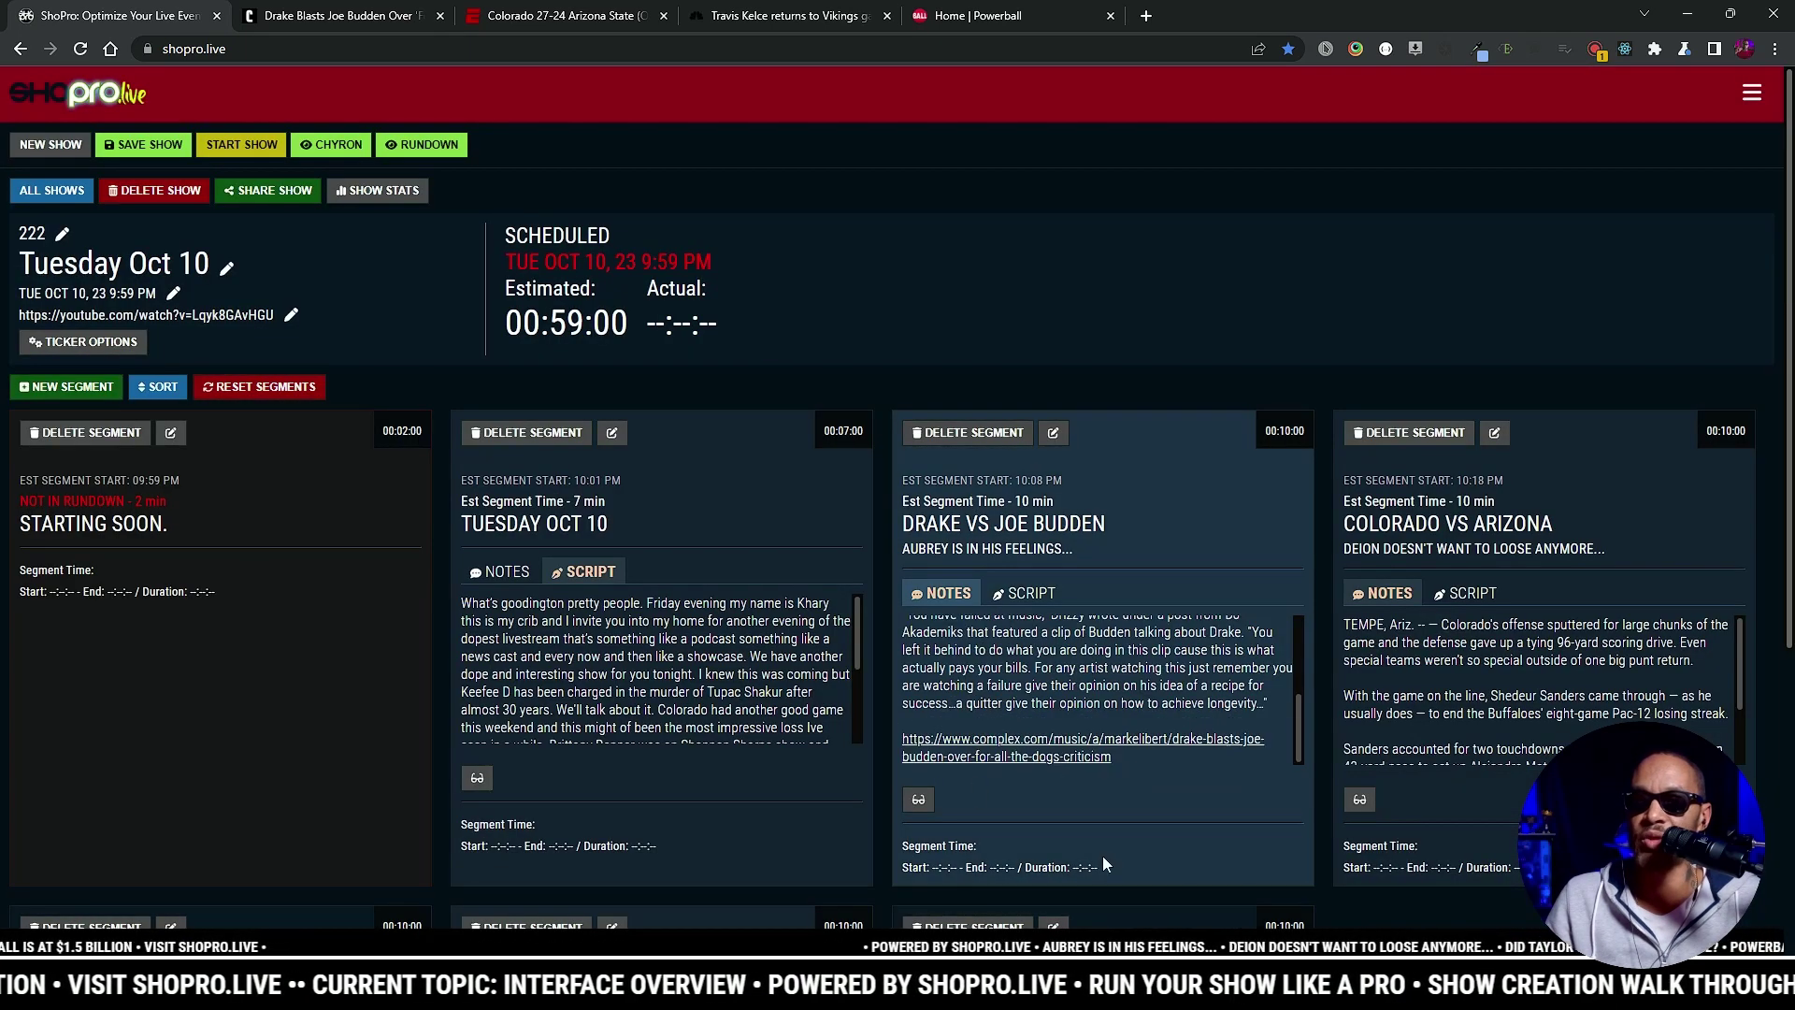
{"action": "scroll", "coordinate": [1172, 851], "scroll_direction": "down", "scroll_amount": 3}
{"action": "left_click", "coordinate": [968, 554]}
{"action": "left_click", "coordinate": [1086, 598]}
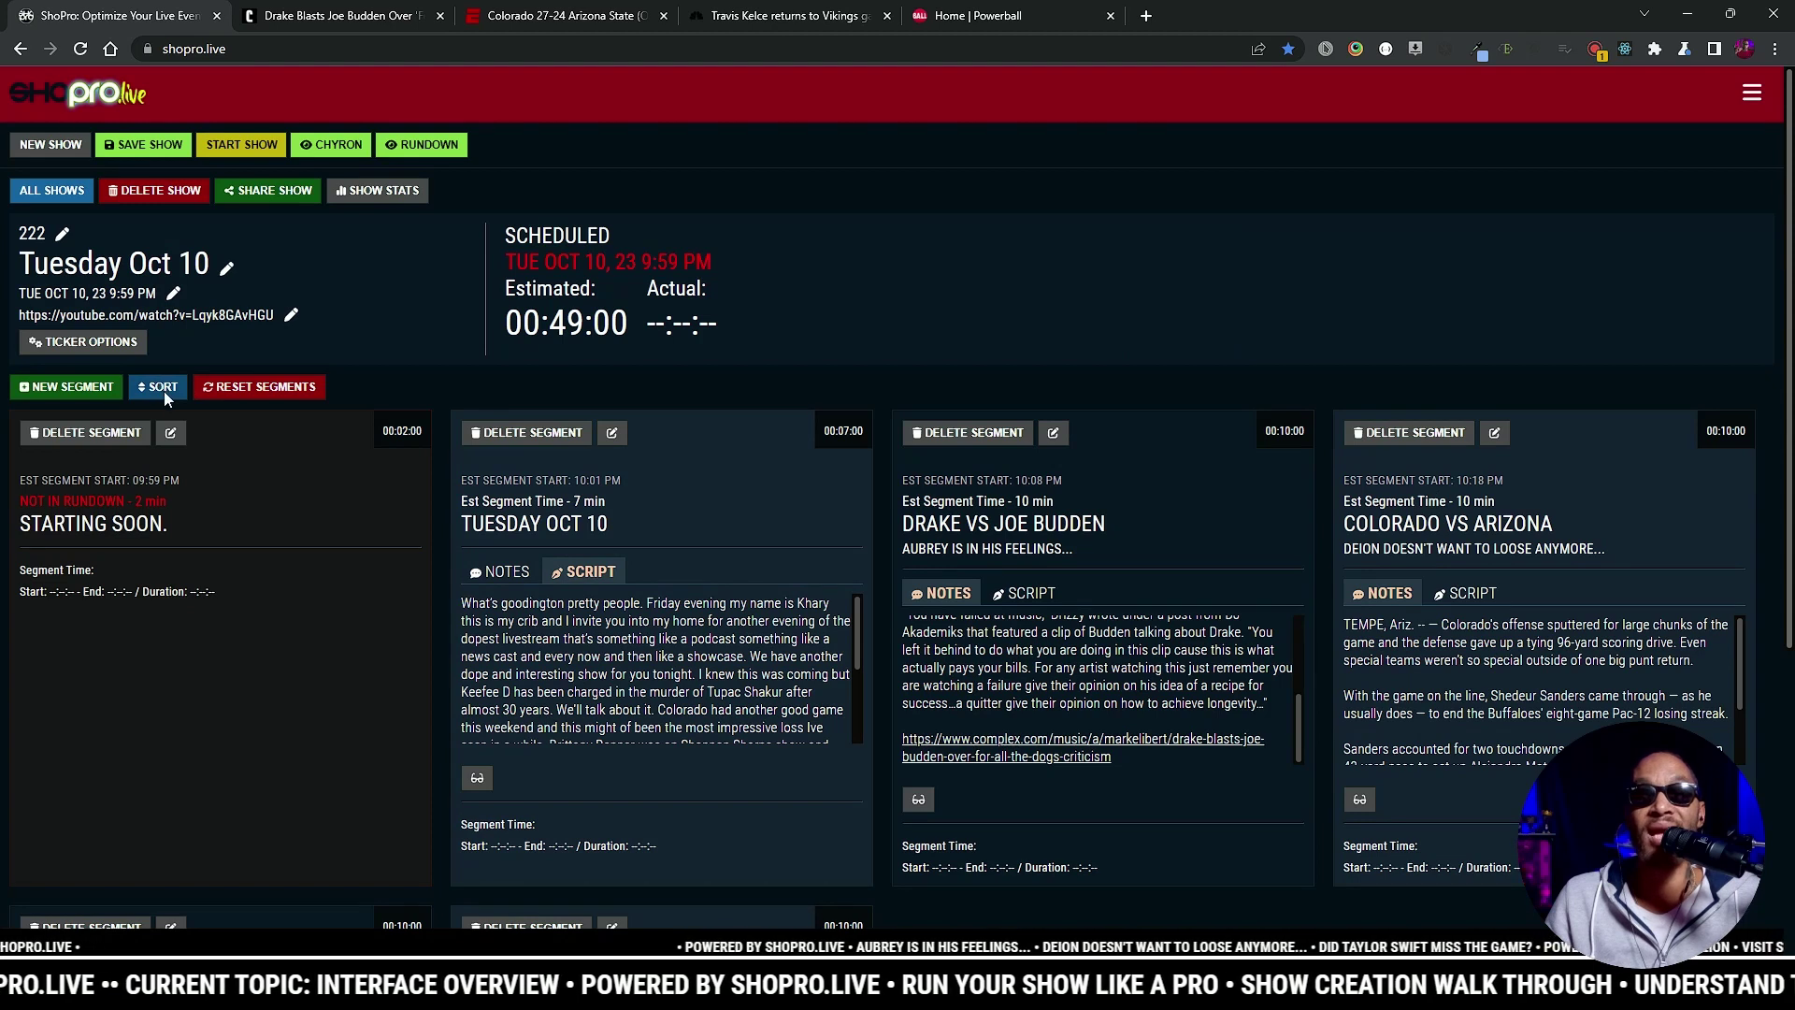
Step: Switch to the sortable segment list, drag the Taylor segment, then return to card view
{"action": "left_click", "coordinate": [161, 387]}
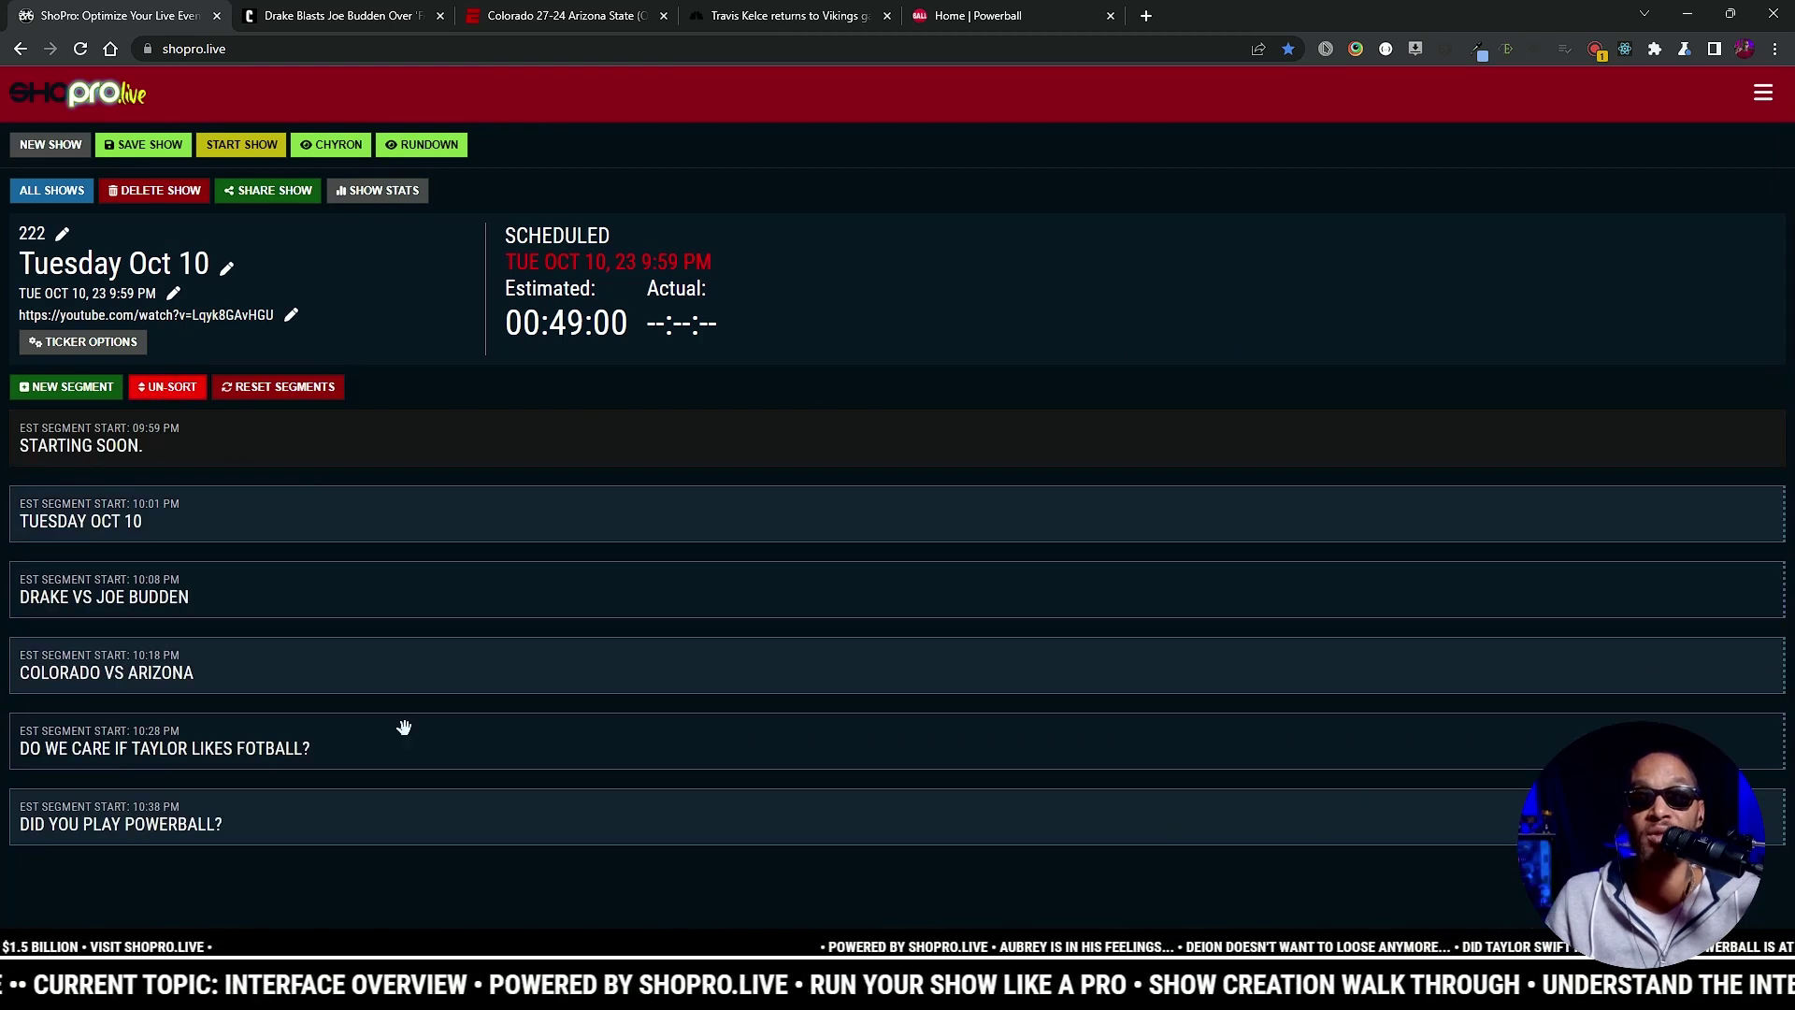
{"action": "left_click_drag", "start_coordinate": [396, 749], "coordinate": [272, 765]}
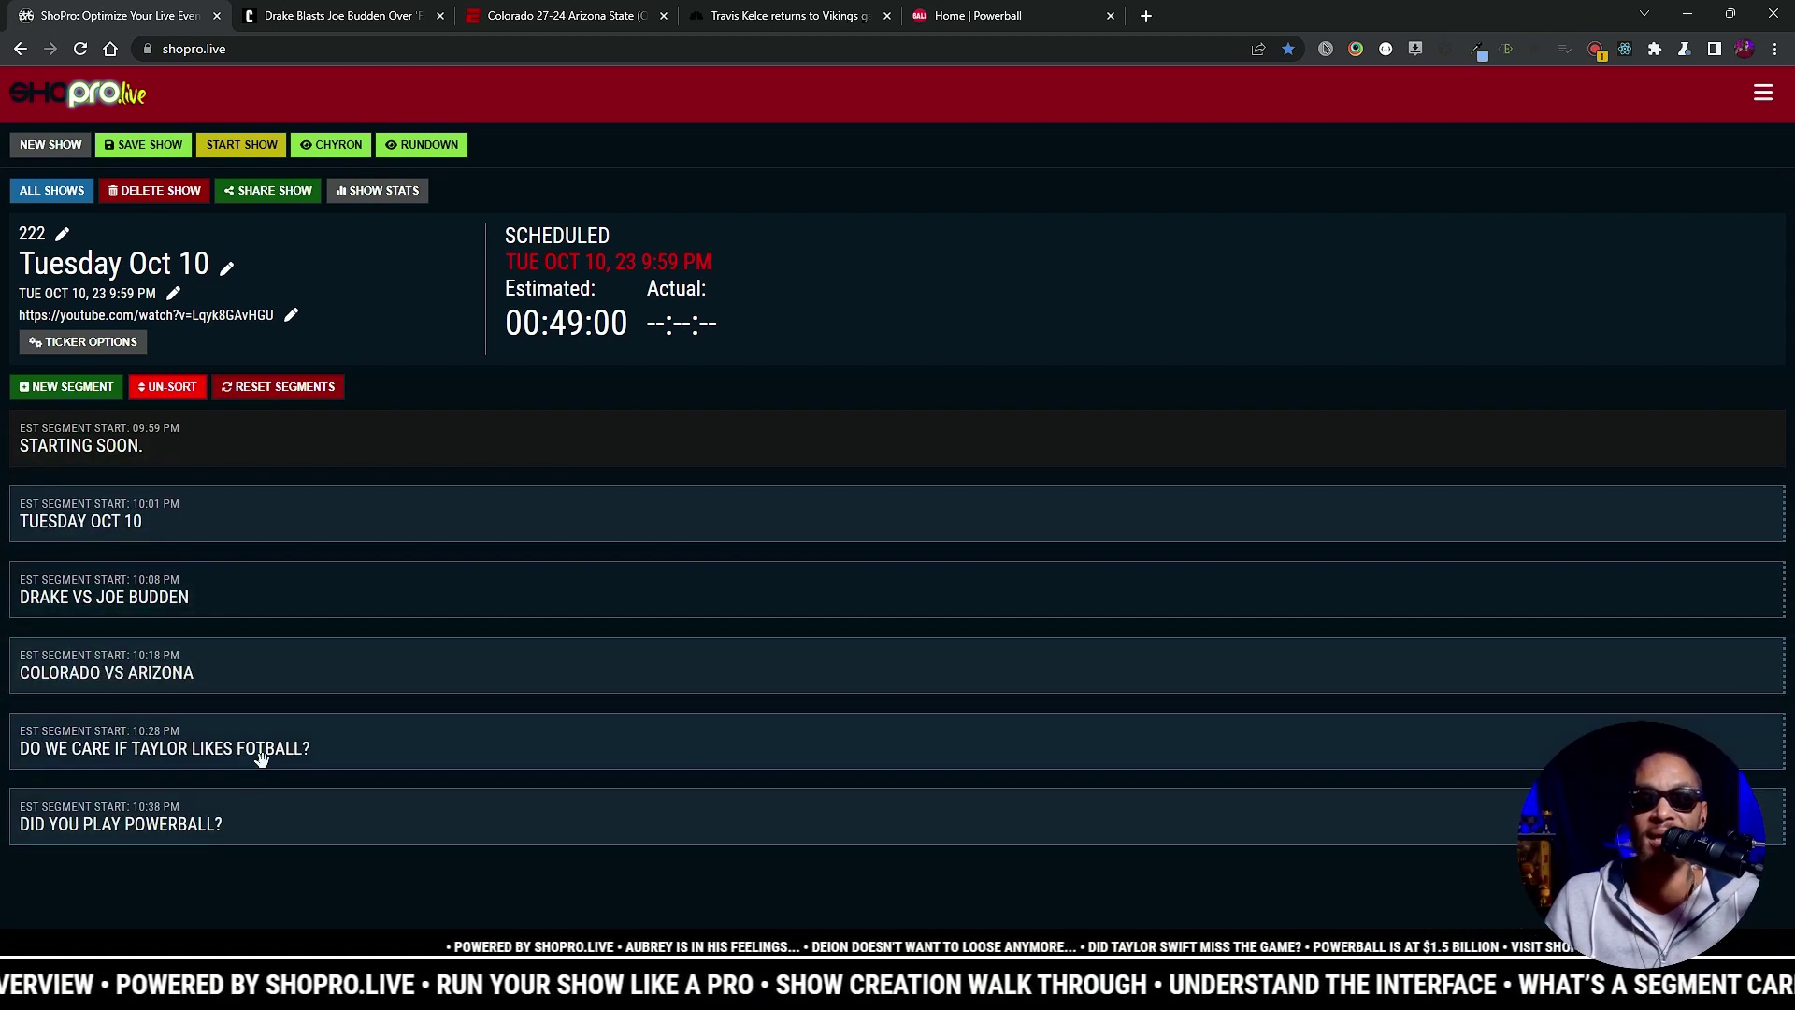
{"action": "left_click", "coordinate": [176, 389]}
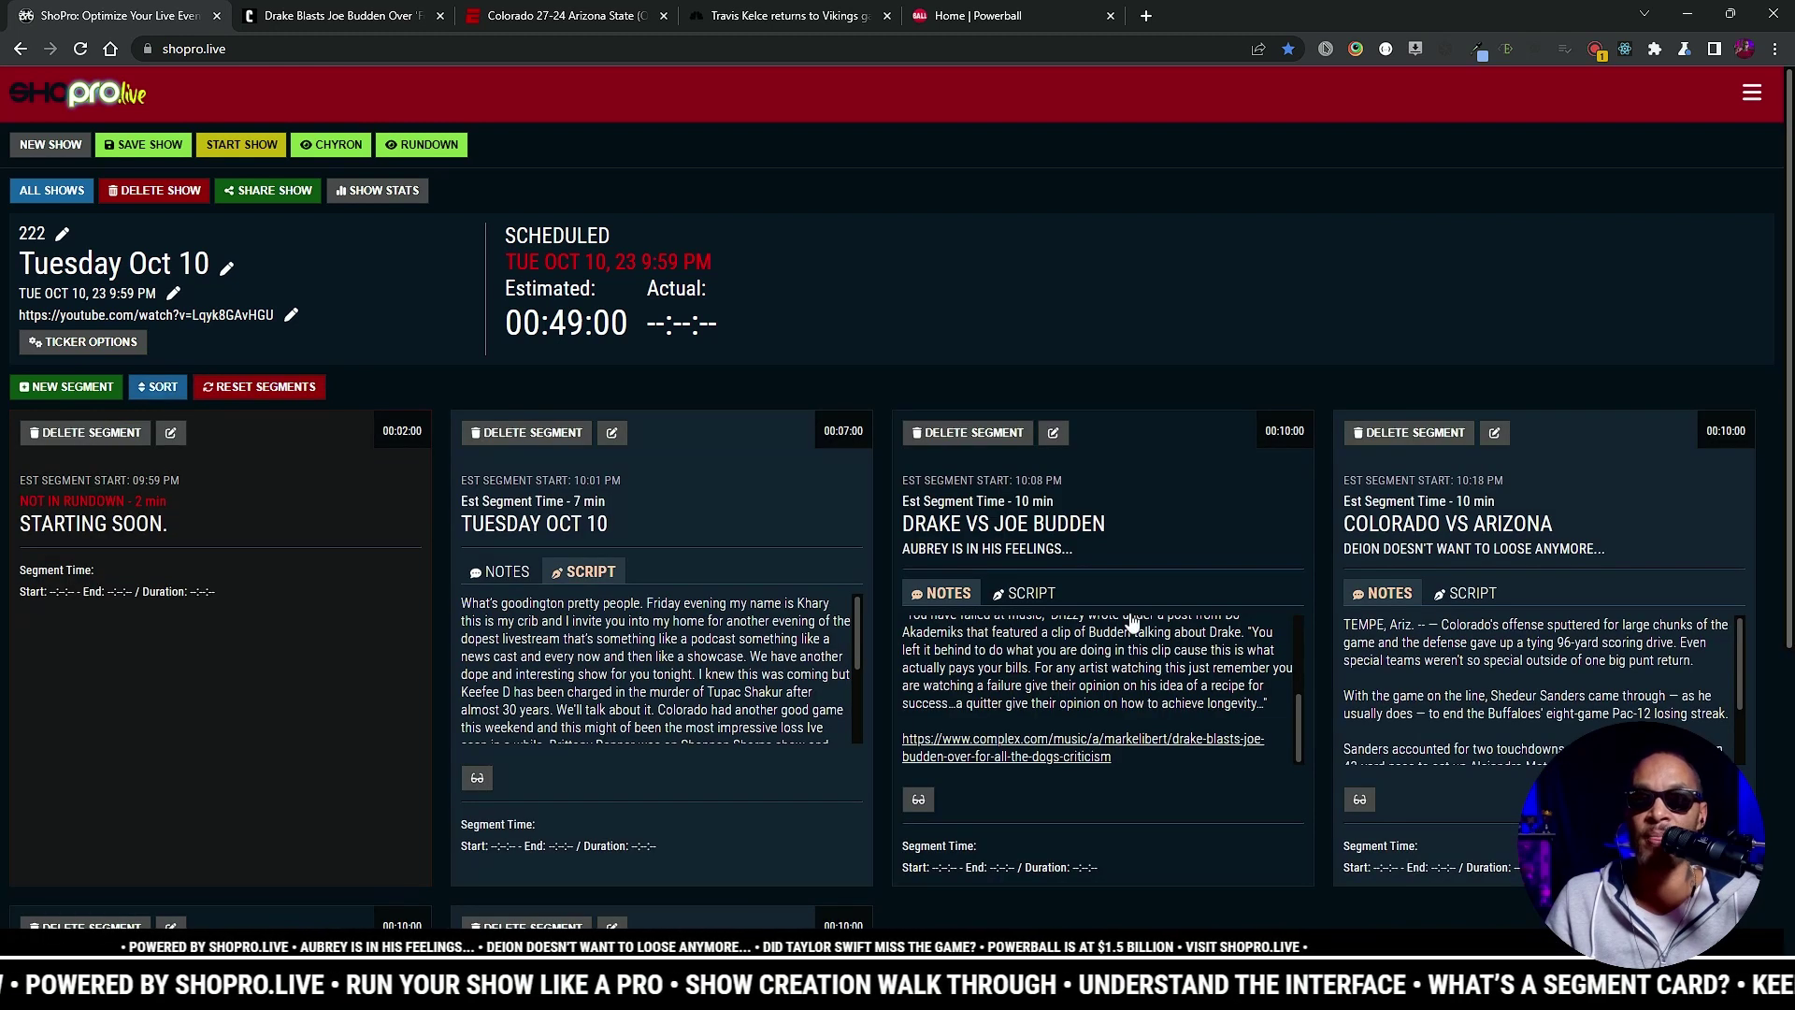
Step: Add the missing 'o' to 'Fotball' in the Taylor segment's slug and save it
{"action": "scroll", "coordinate": [370, 708], "scroll_direction": "down", "scroll_amount": 5}
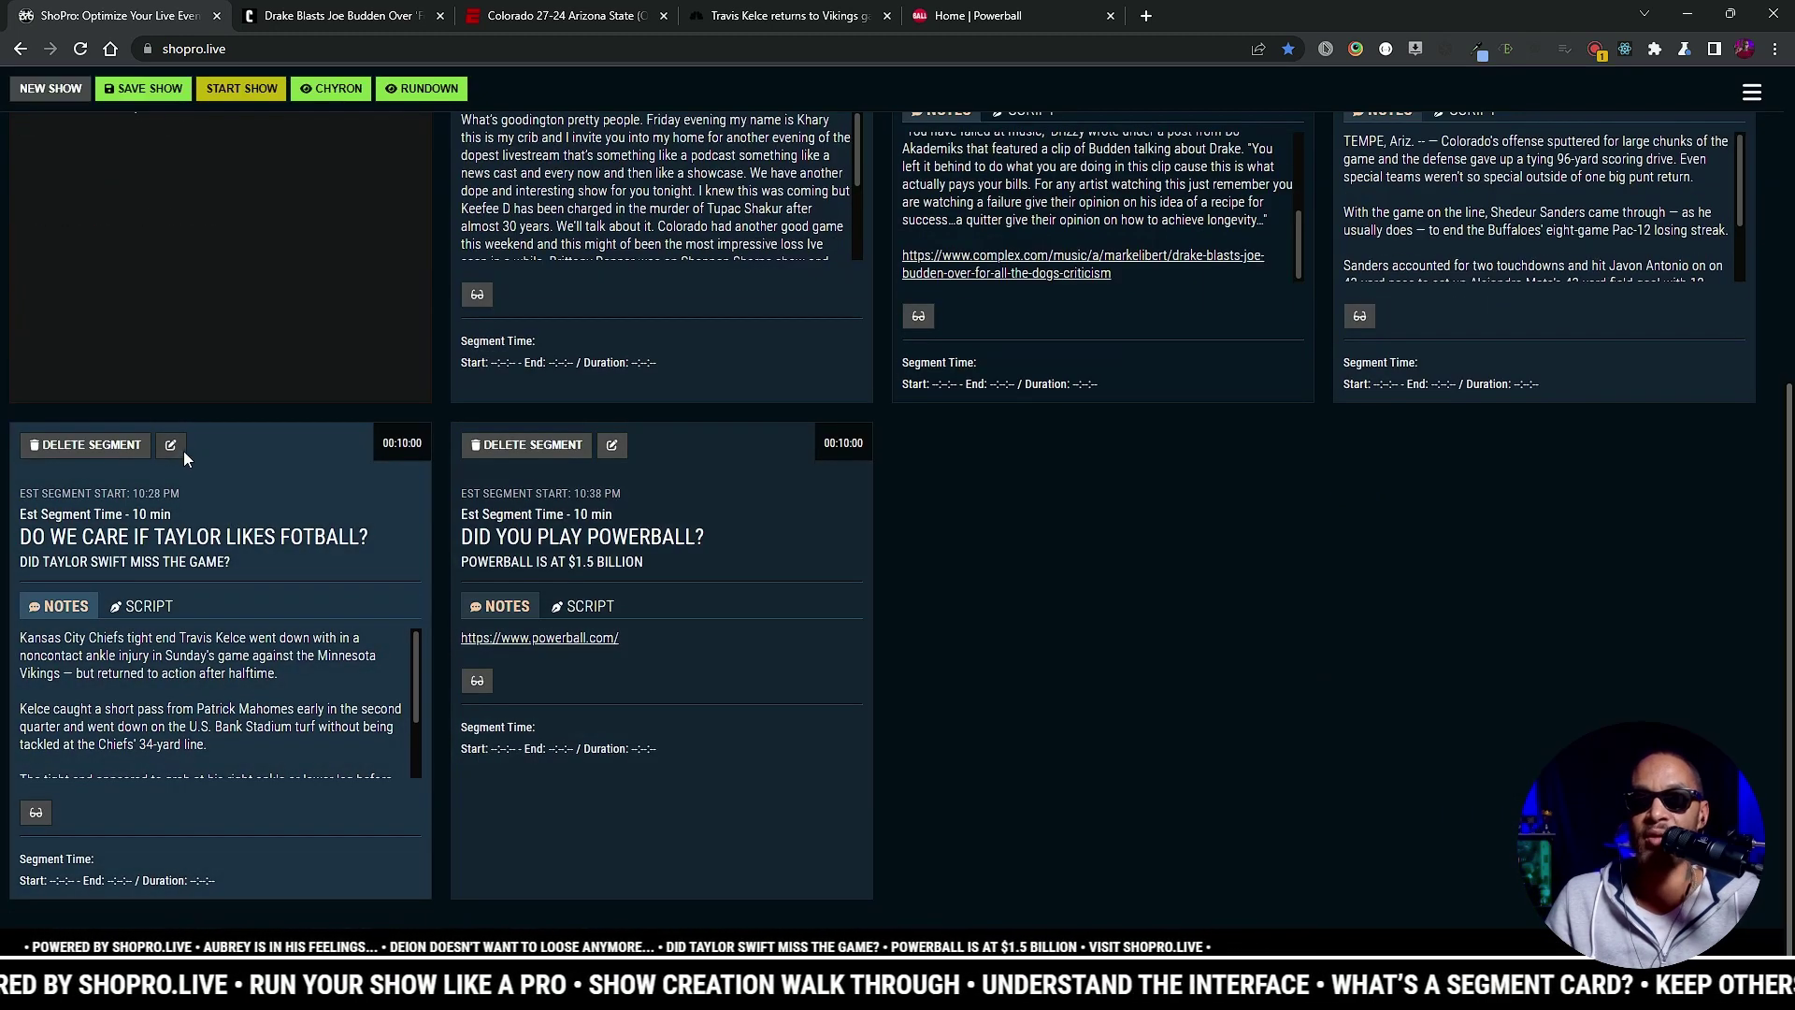
{"action": "left_click", "coordinate": [171, 445]}
{"action": "left_click", "coordinate": [786, 350]}
{"action": "type", "text": "o"}
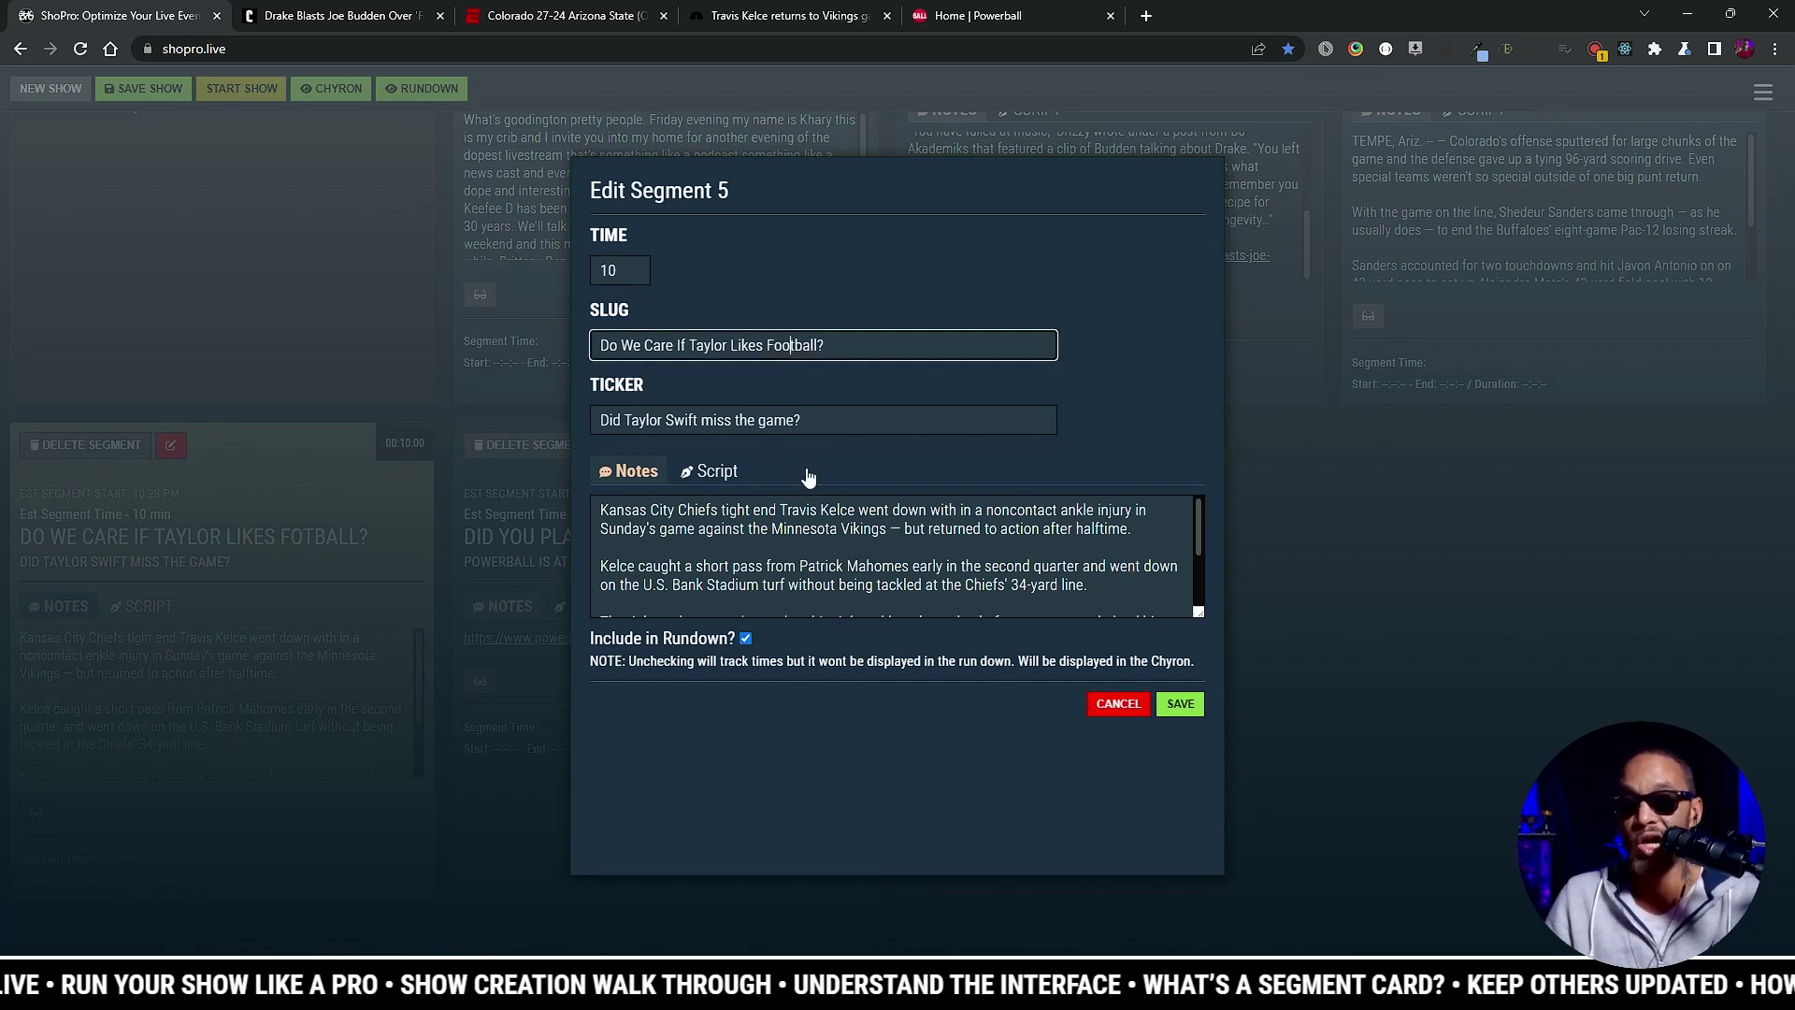
{"action": "left_click", "coordinate": [1180, 704]}
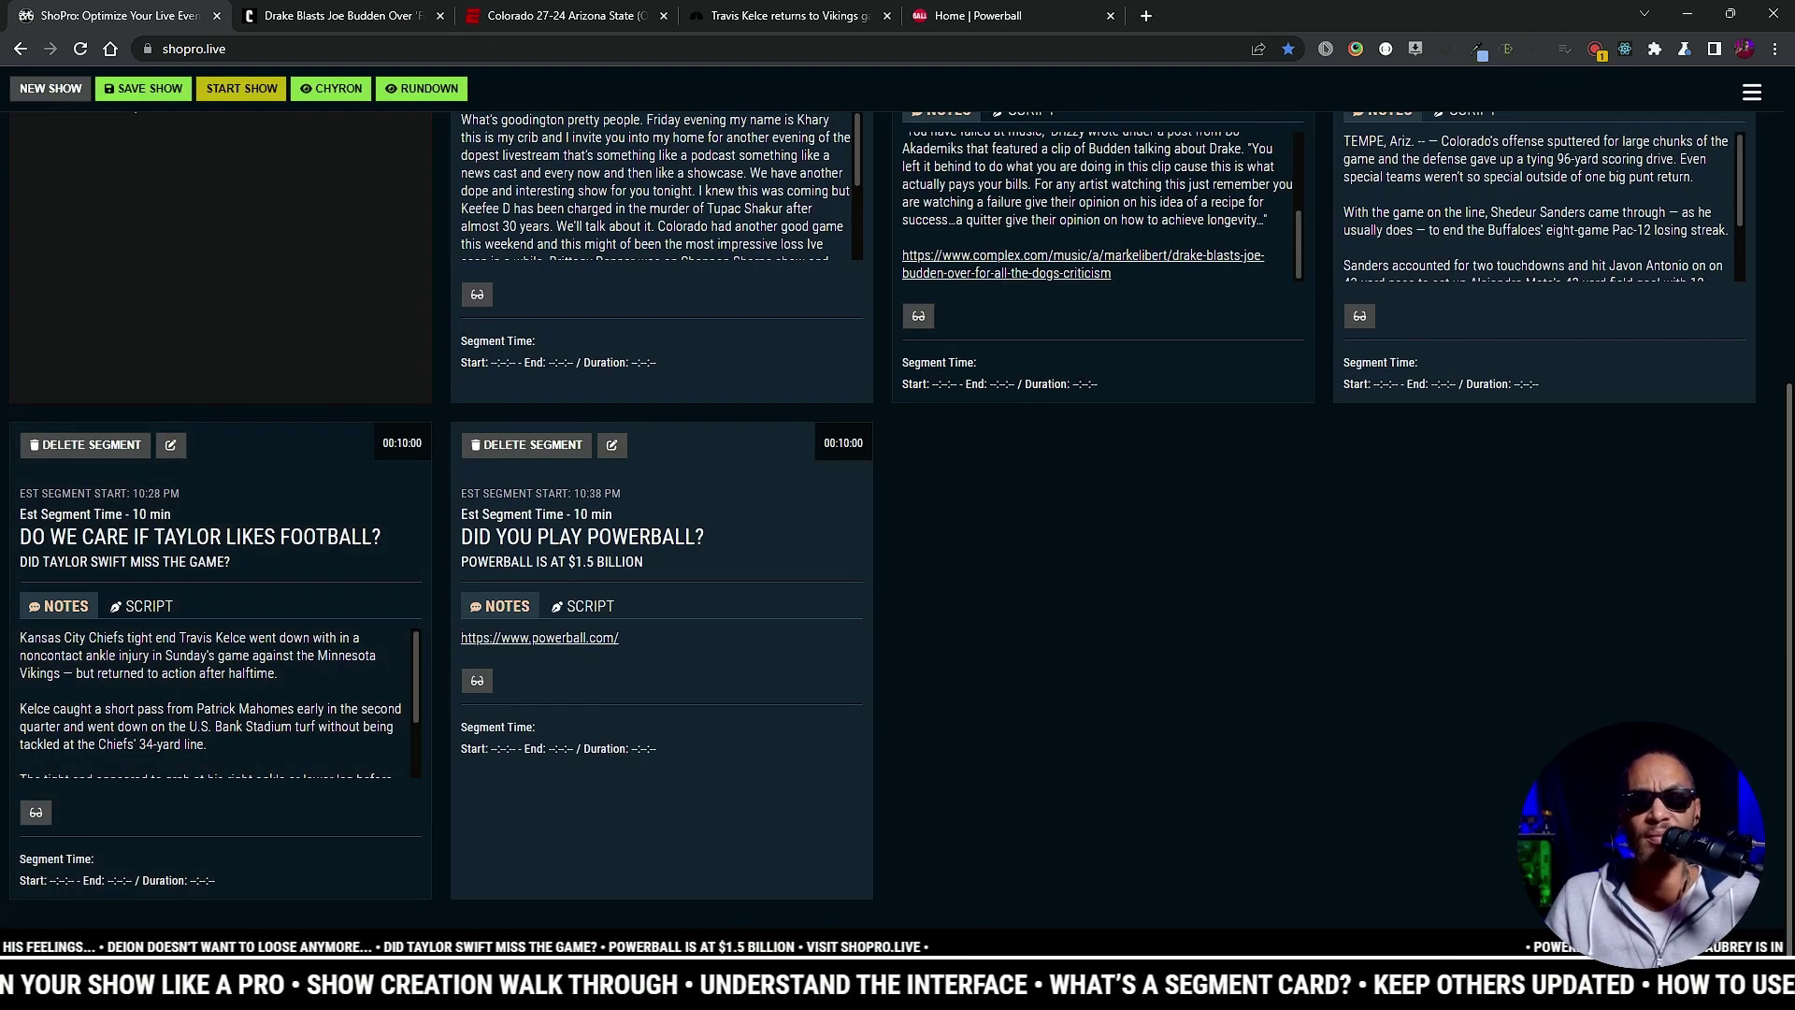
{"action": "scroll", "coordinate": [216, 457], "scroll_direction": "up", "scroll_amount": 5}
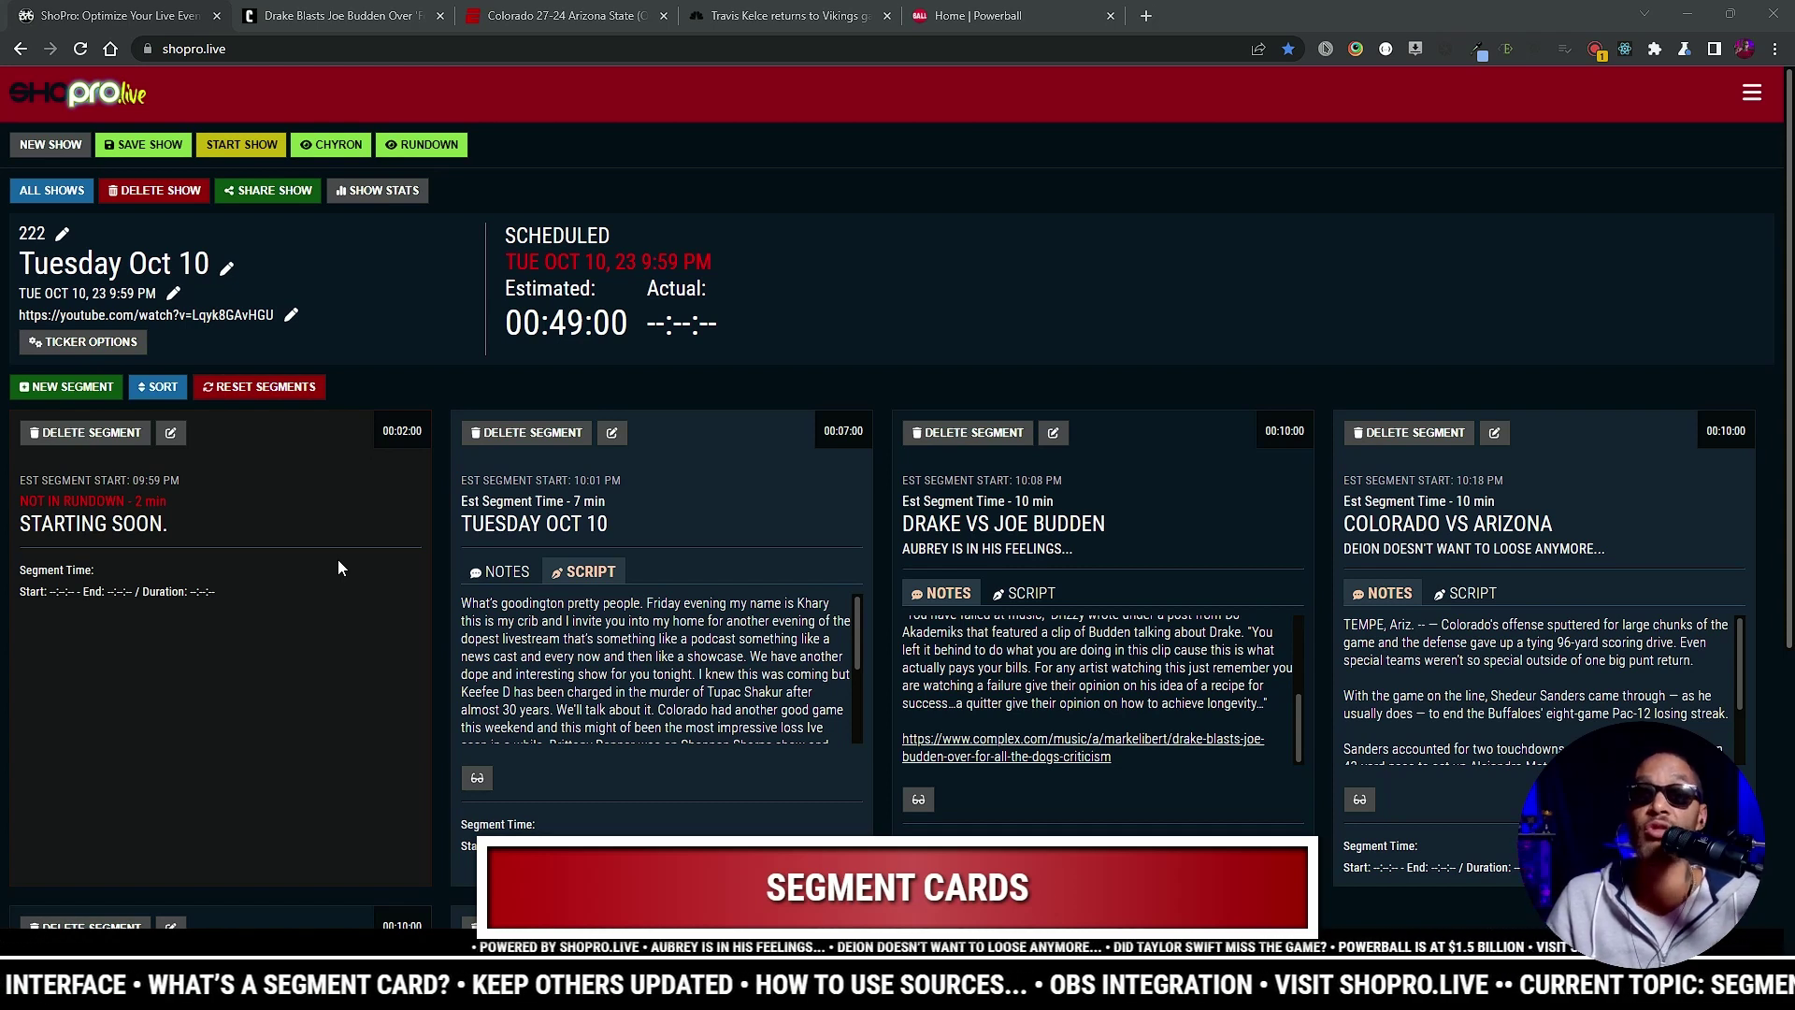
{"action": "scroll", "coordinate": [339, 559], "scroll_direction": "down", "scroll_amount": 1}
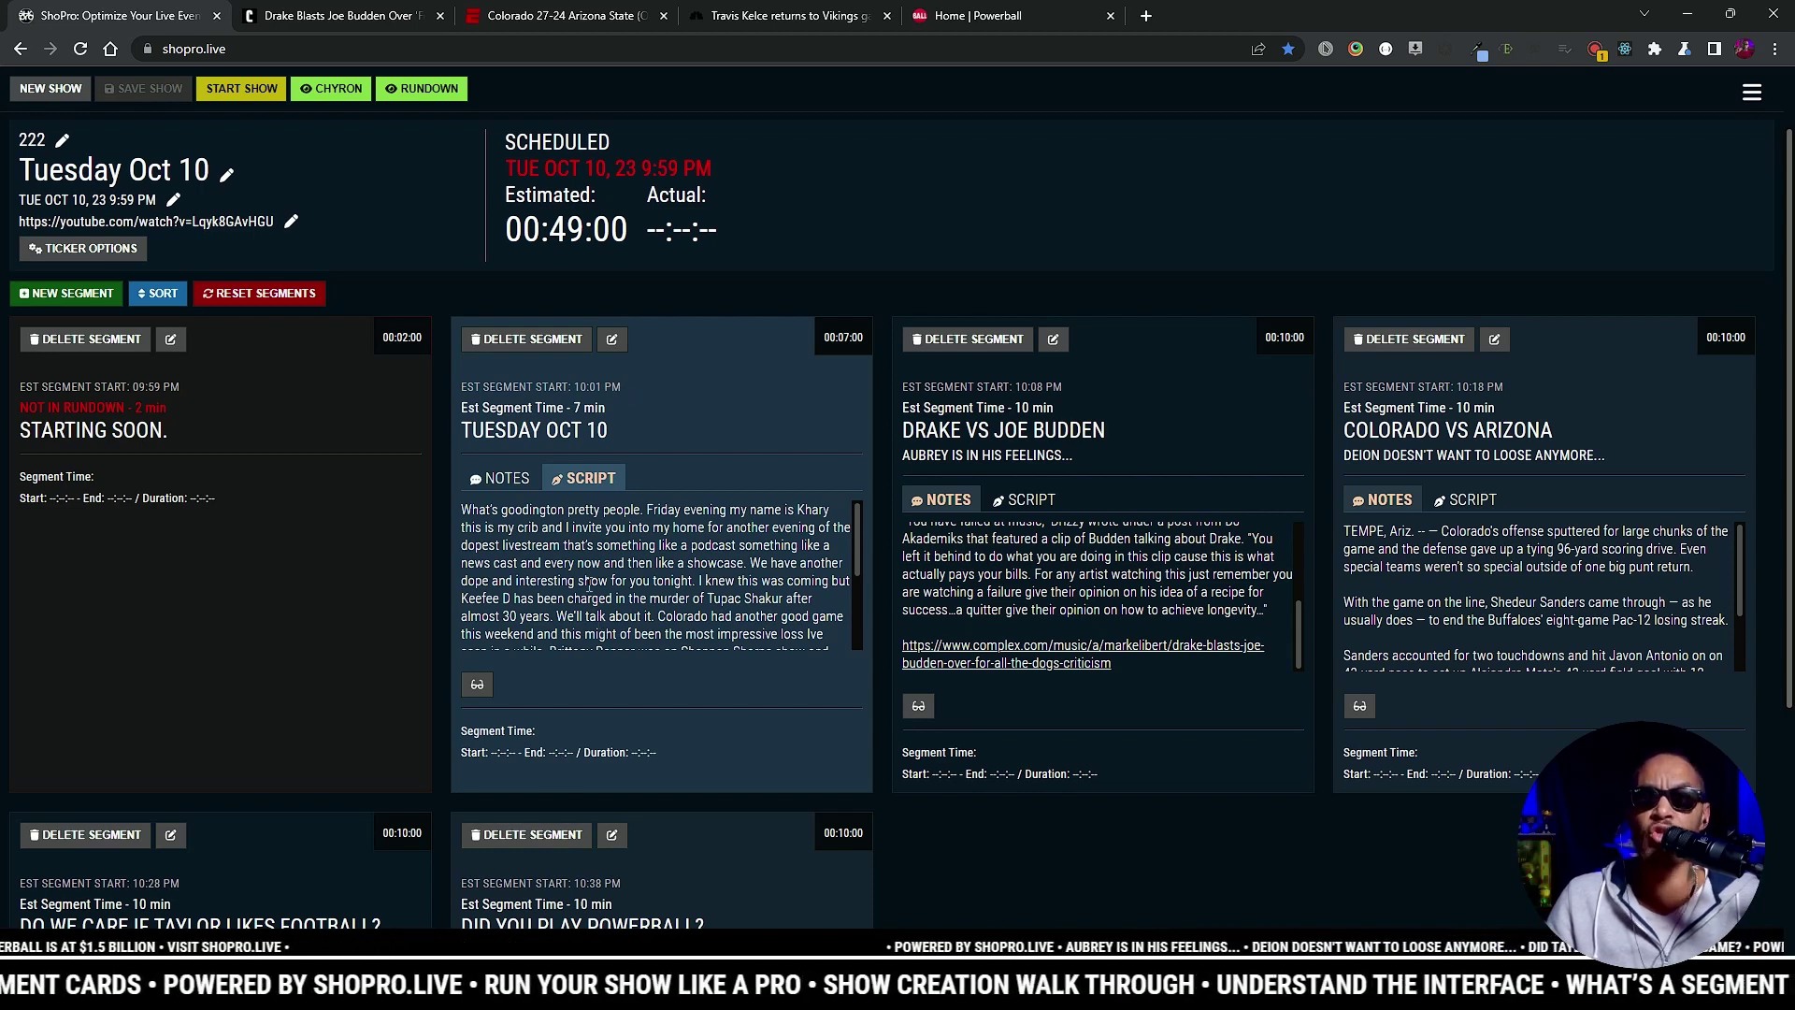
{"action": "left_click", "coordinate": [477, 685]}
{"action": "left_click", "coordinate": [1271, 709]}
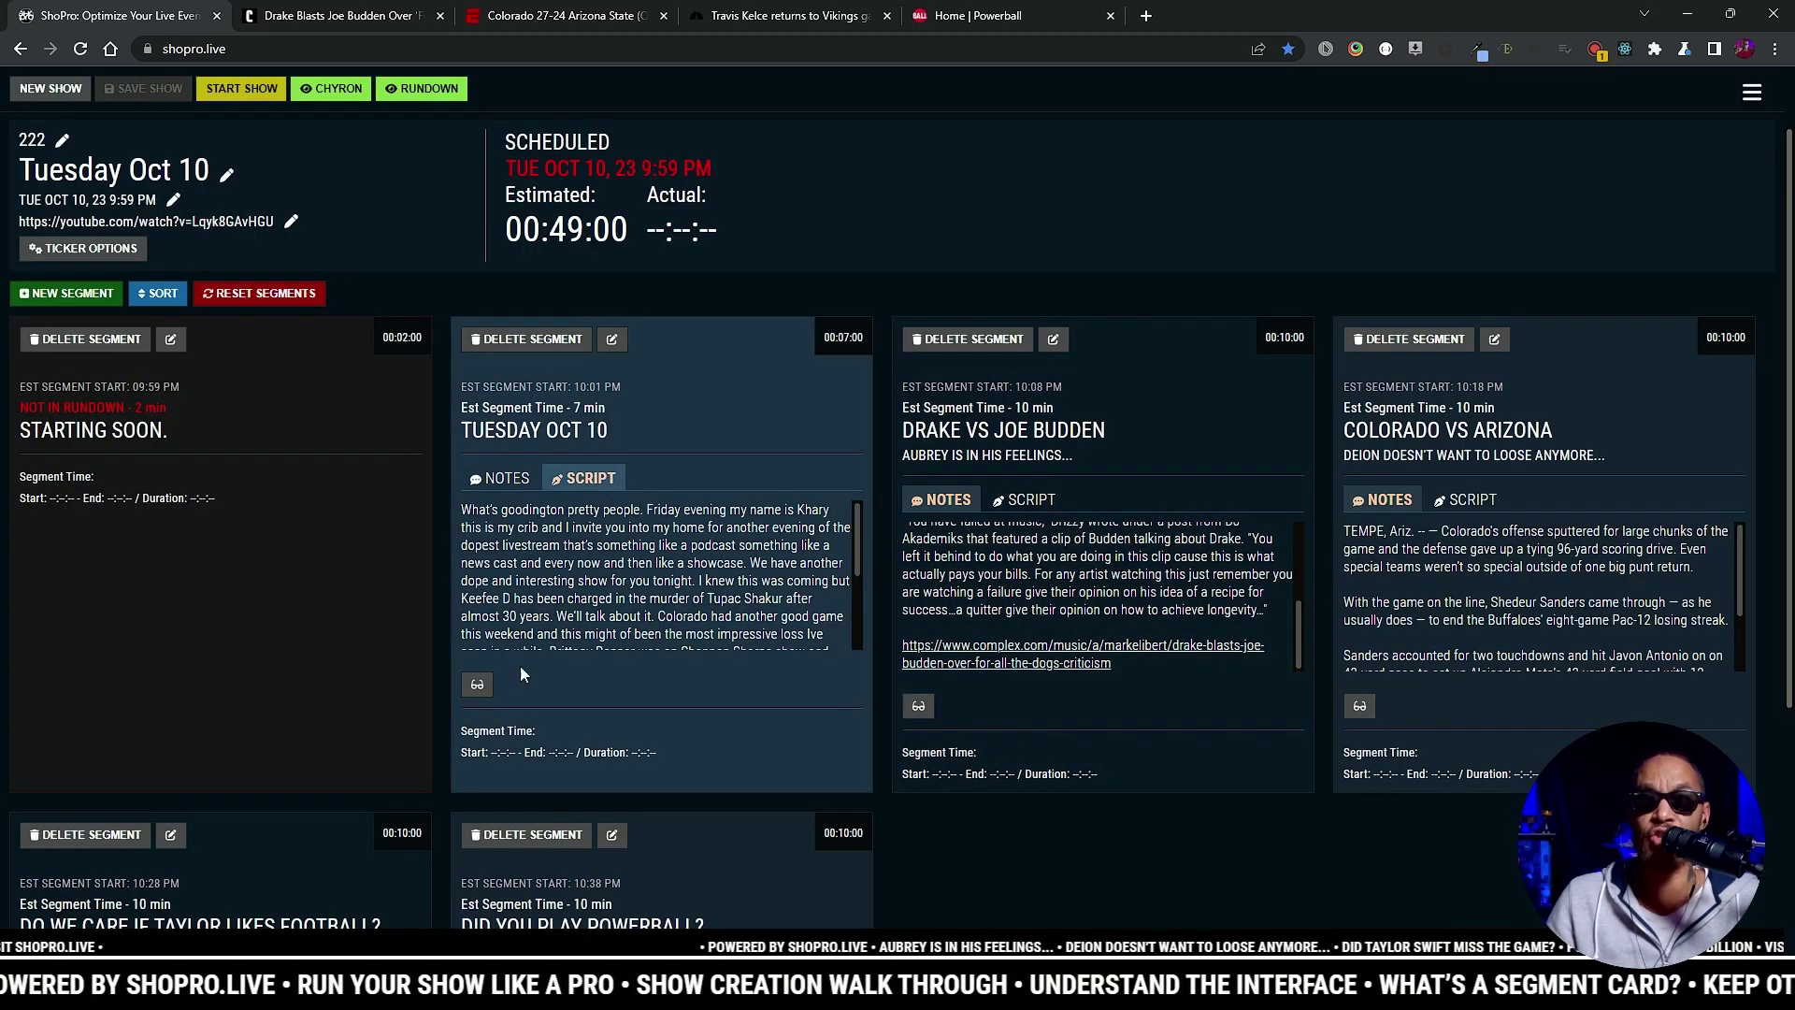
{"action": "left_click", "coordinate": [478, 686]}
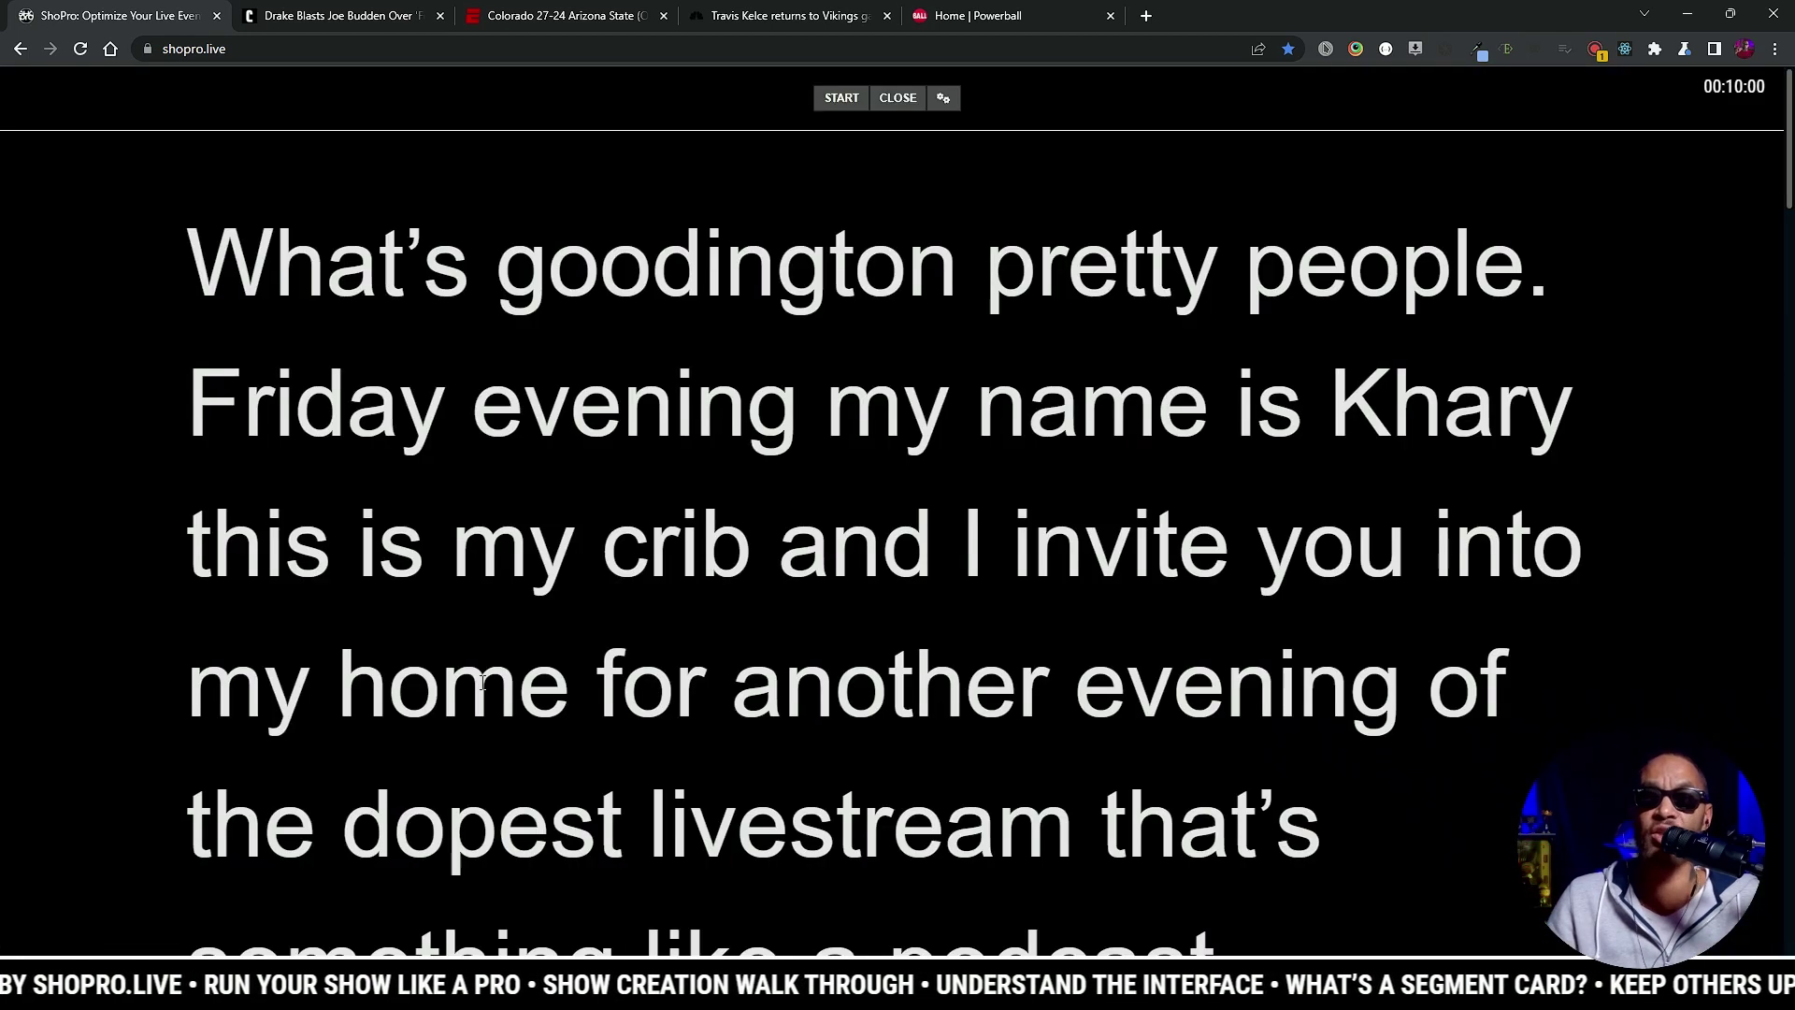
{"action": "left_click", "coordinate": [839, 103]}
{"action": "left_click", "coordinate": [895, 100]}
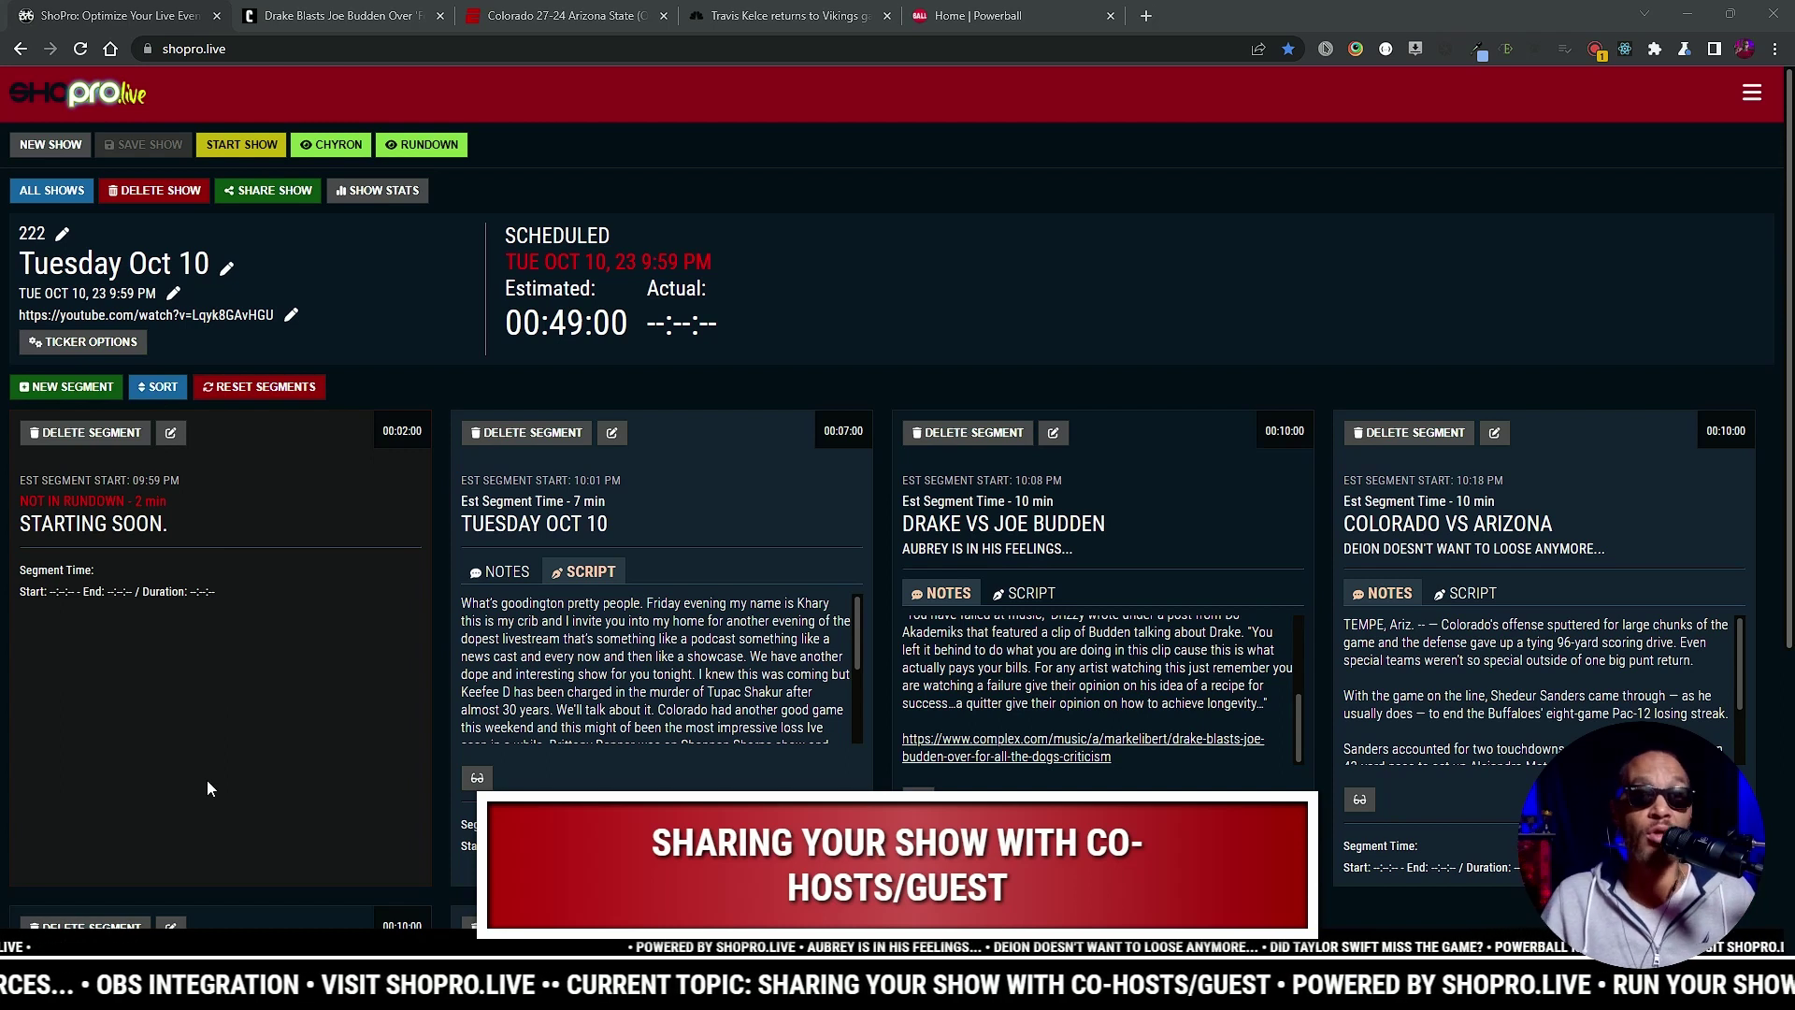
{"action": "left_click", "coordinate": [267, 192]}
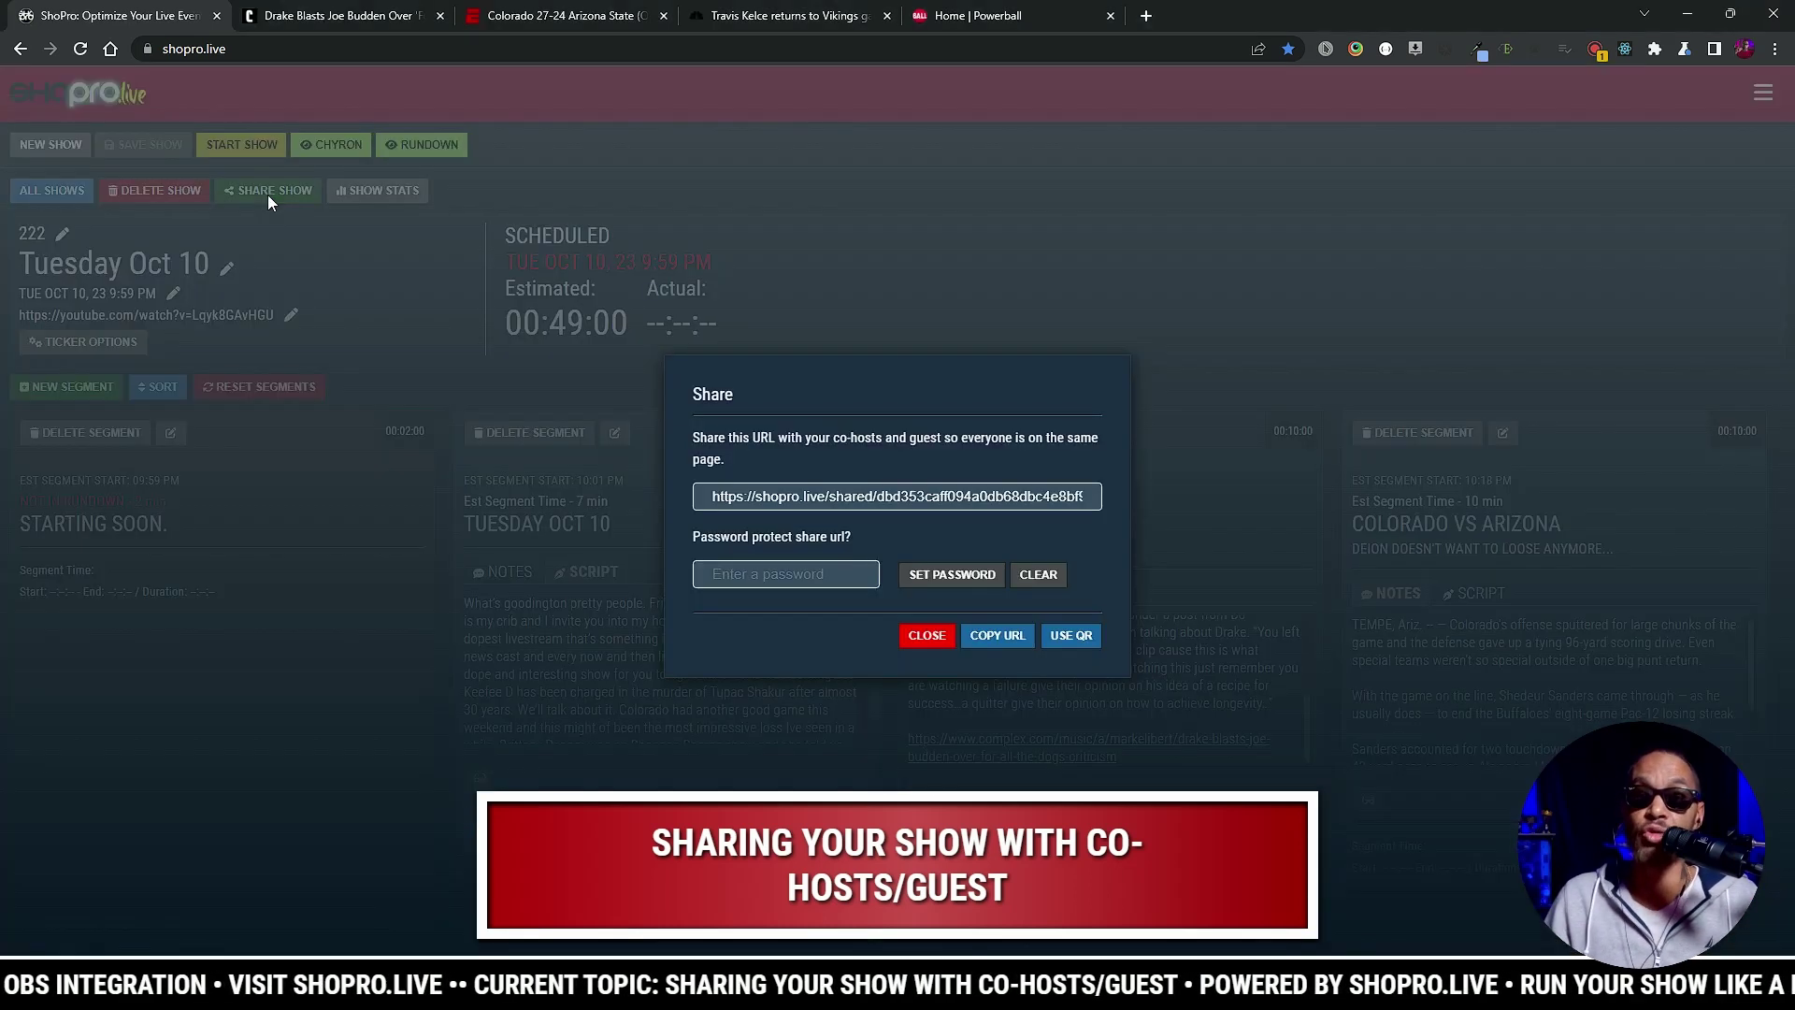
{"action": "left_click", "coordinate": [1070, 636]}
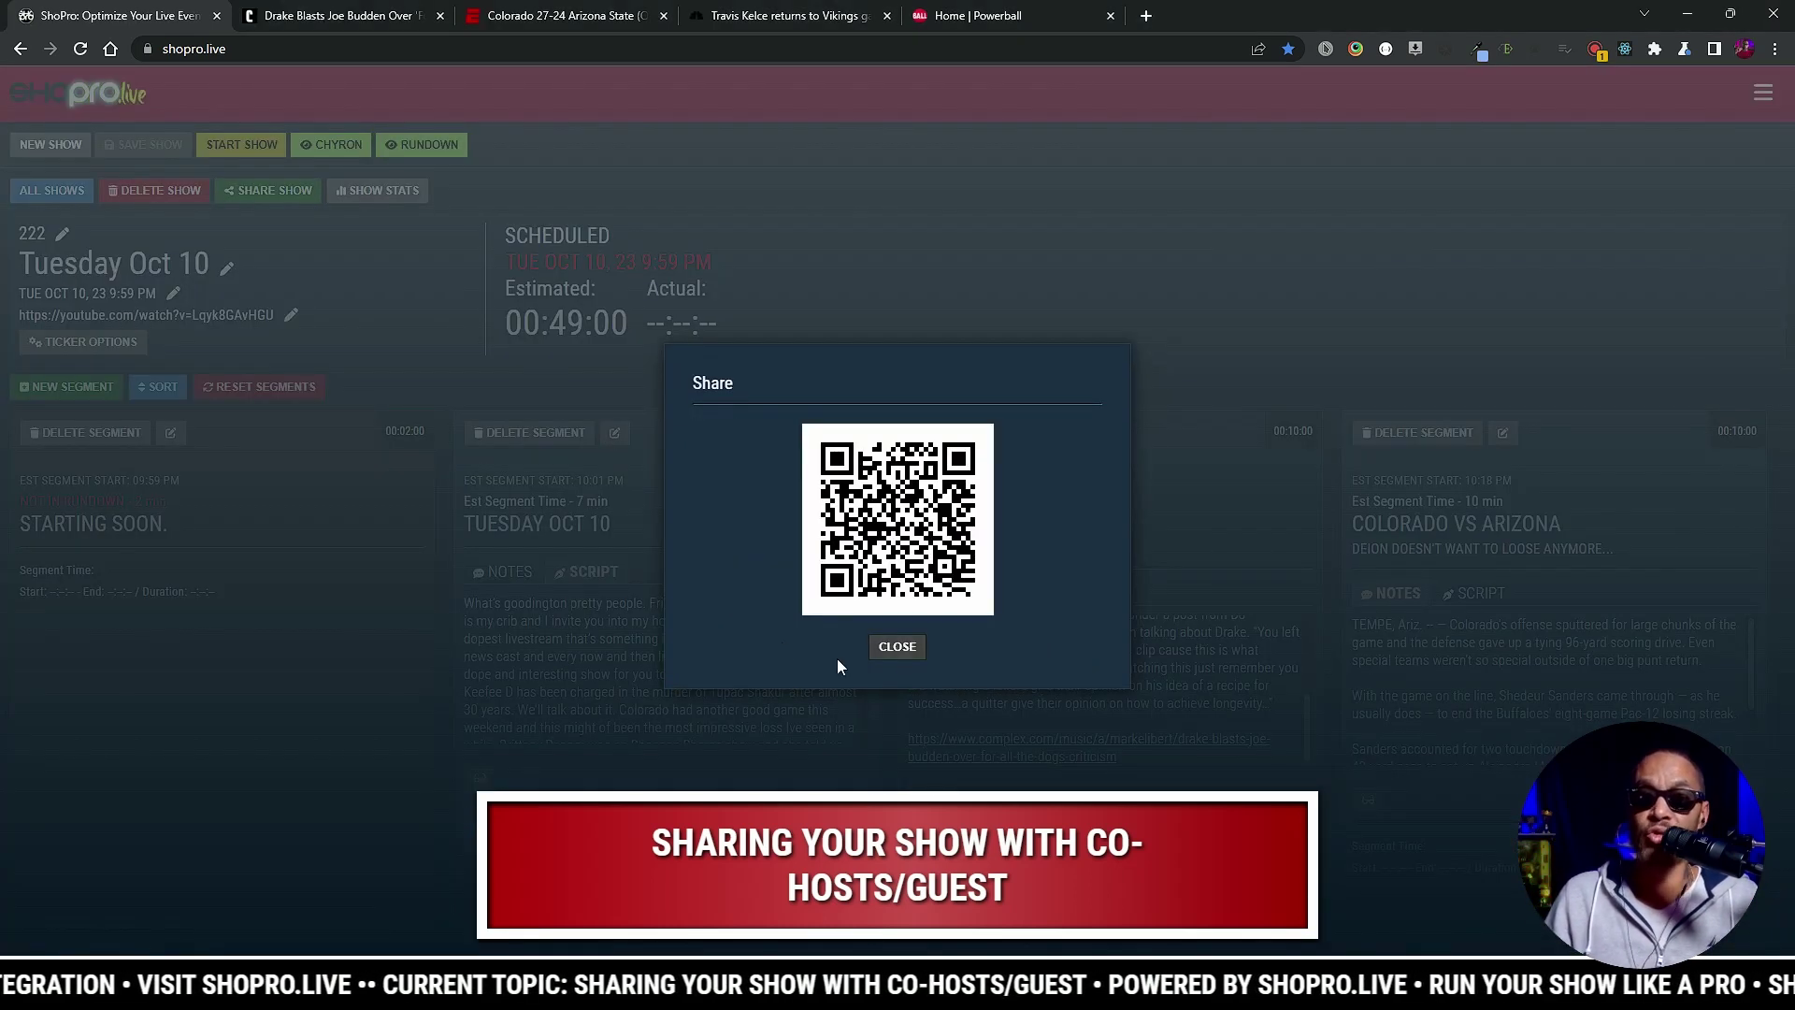
{"action": "left_click", "coordinate": [897, 647]}
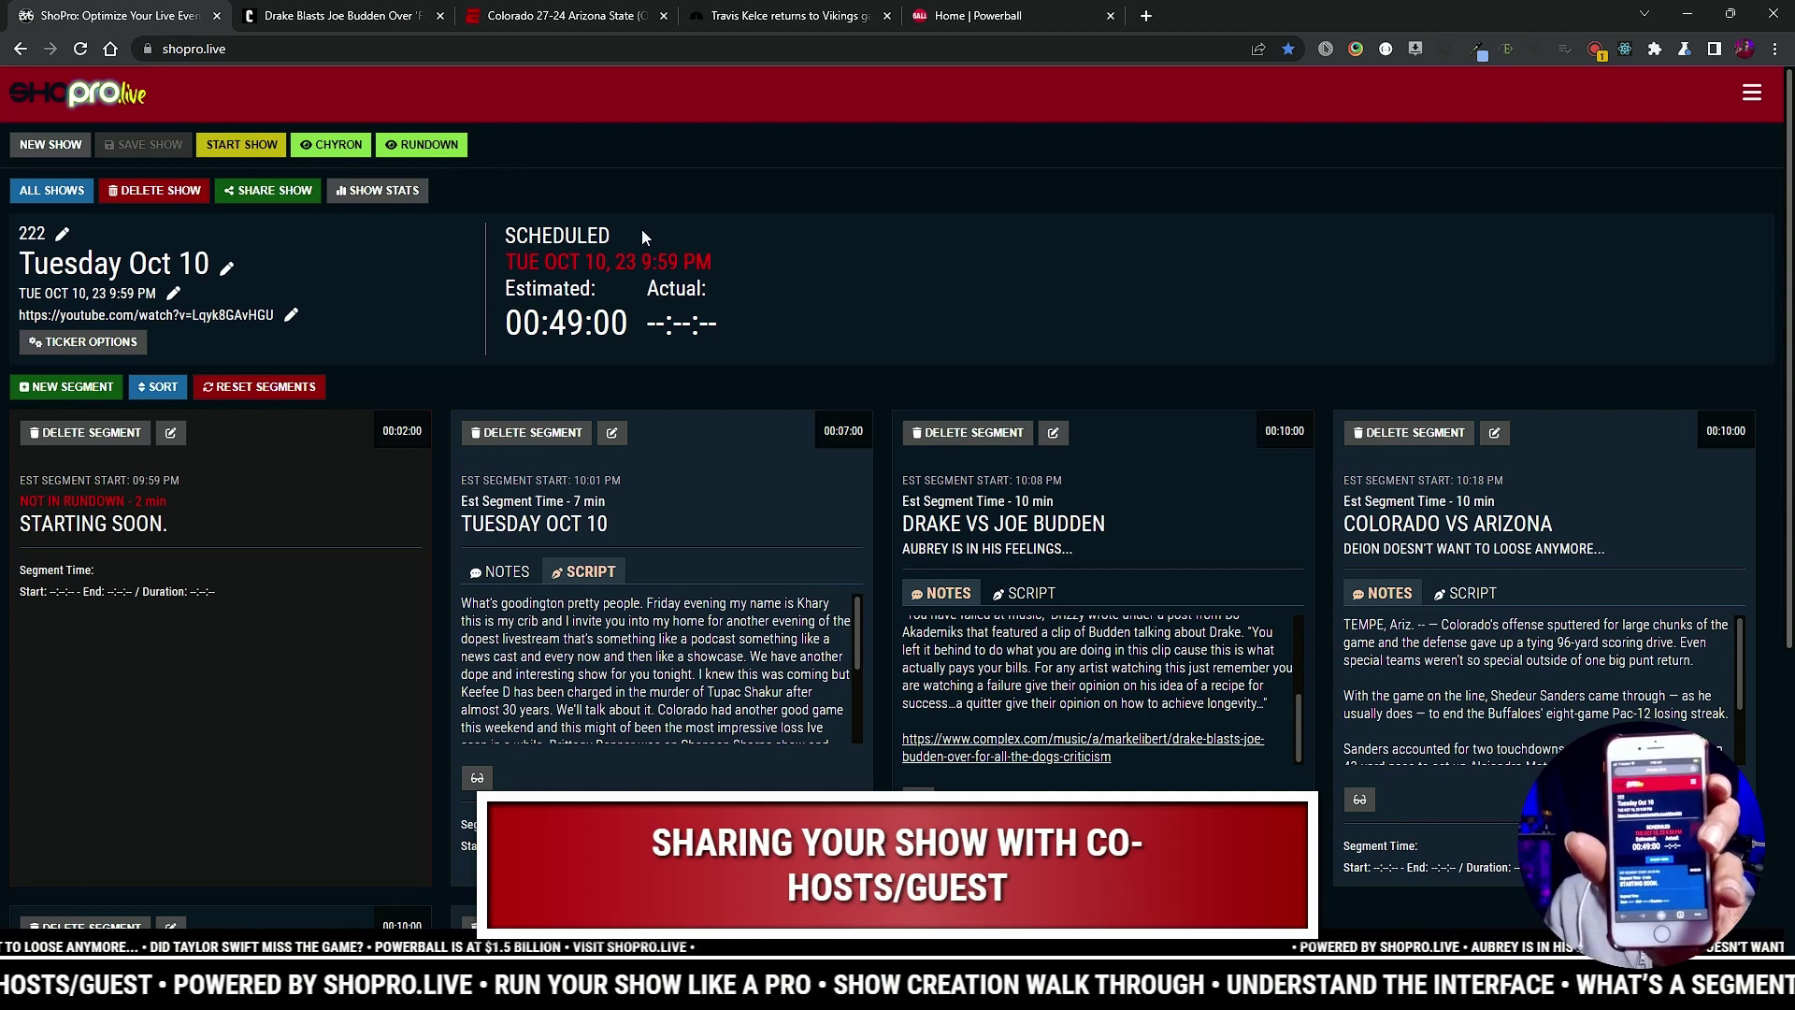
Step: Start the show and advance past Tuesday Oct 10 and Drake vs Joe Budden to Colorado vs Arizona
{"action": "left_click", "coordinate": [256, 150]}
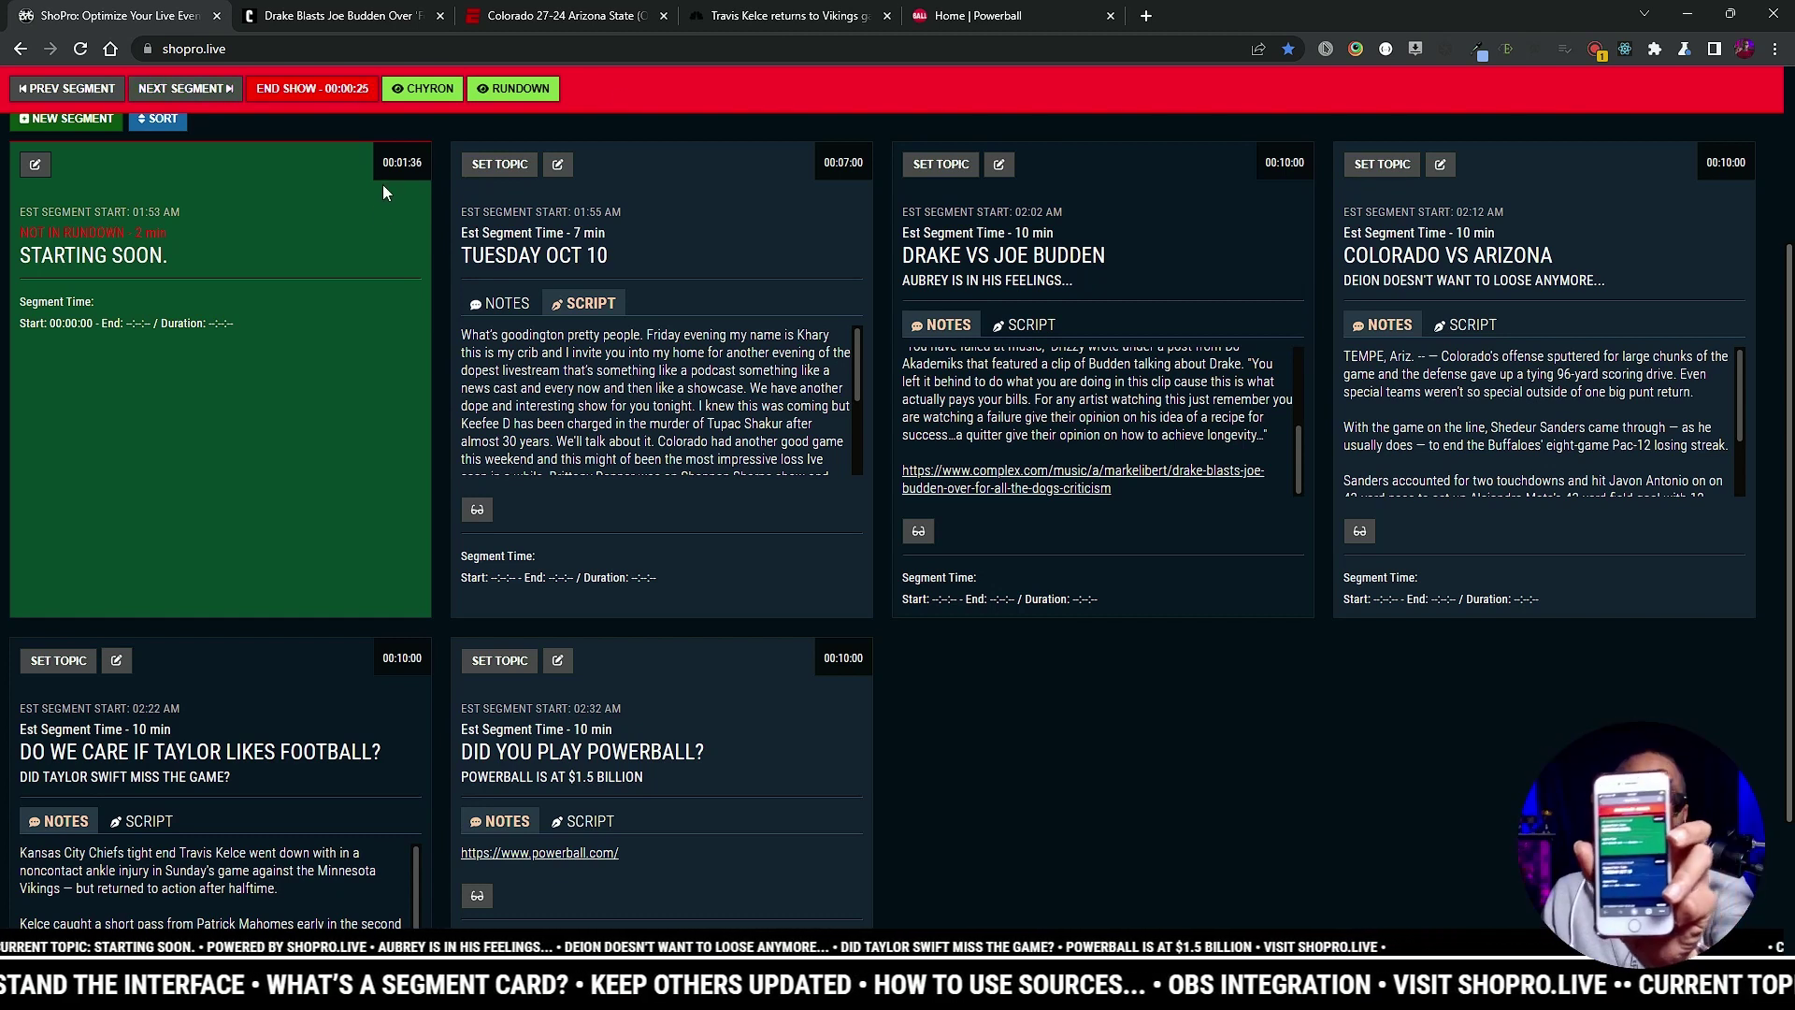
{"action": "left_click", "coordinate": [208, 89]}
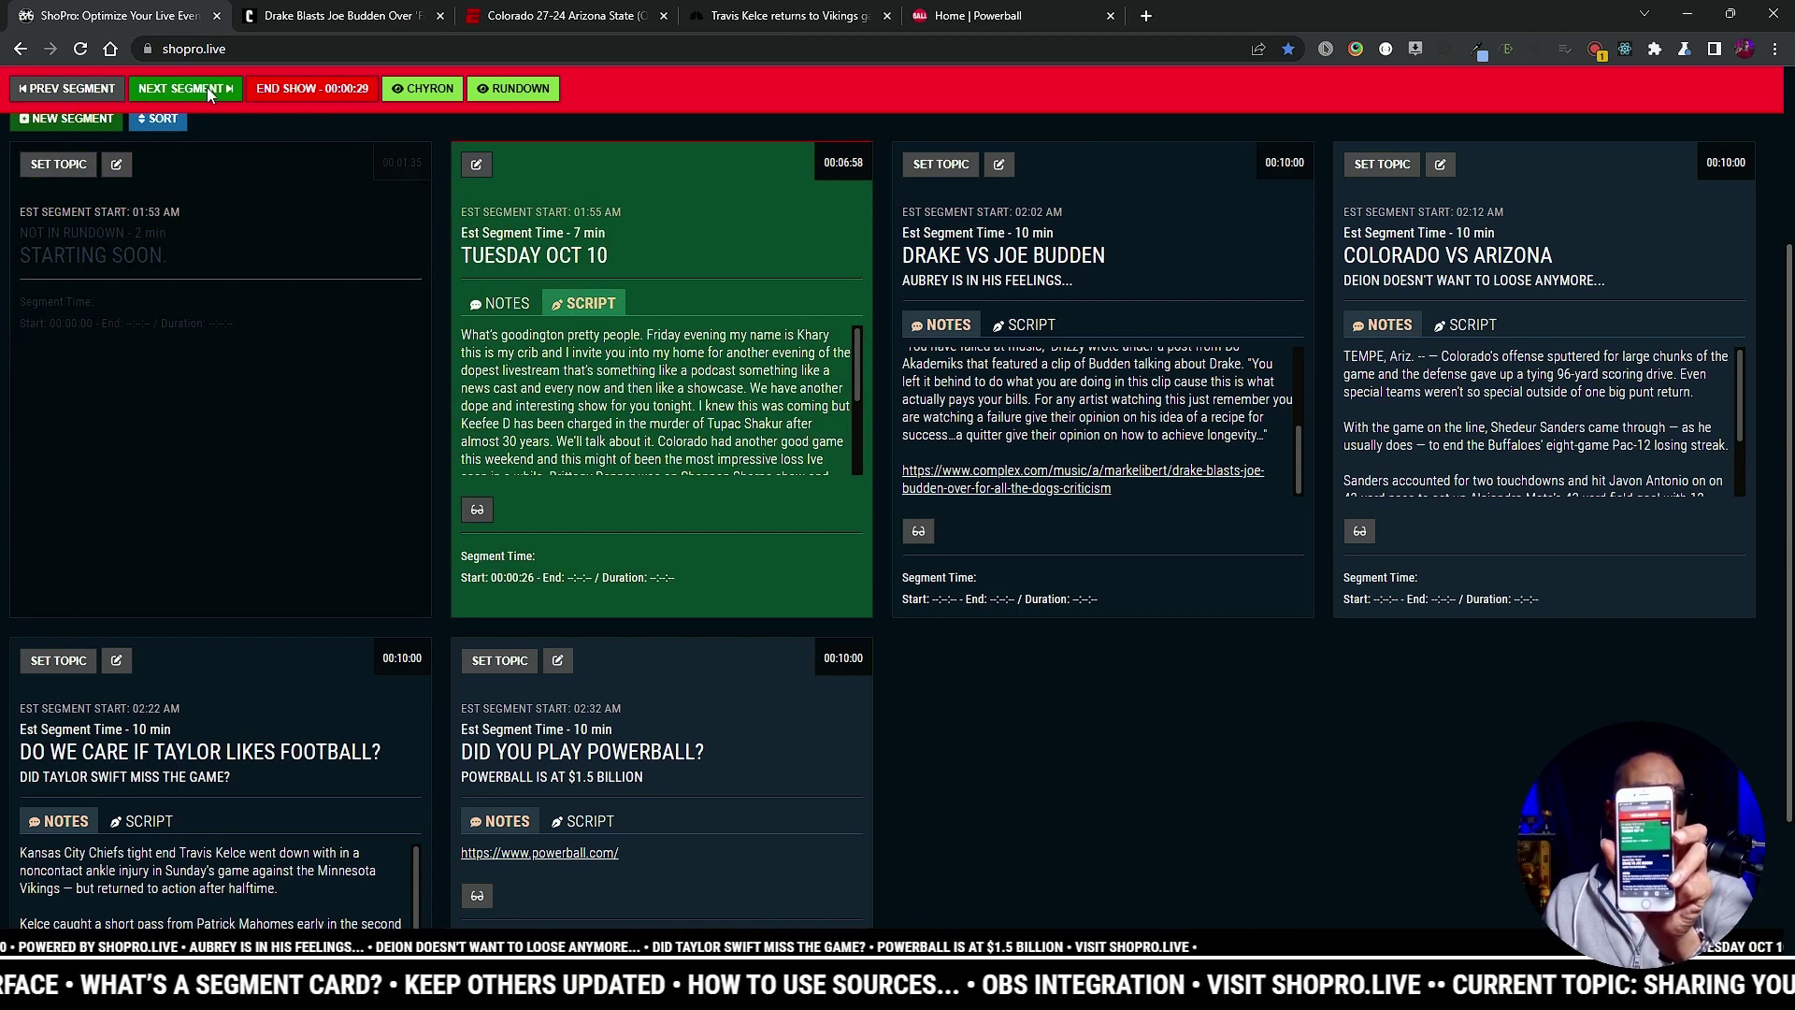
{"action": "left_click", "coordinate": [207, 90]}
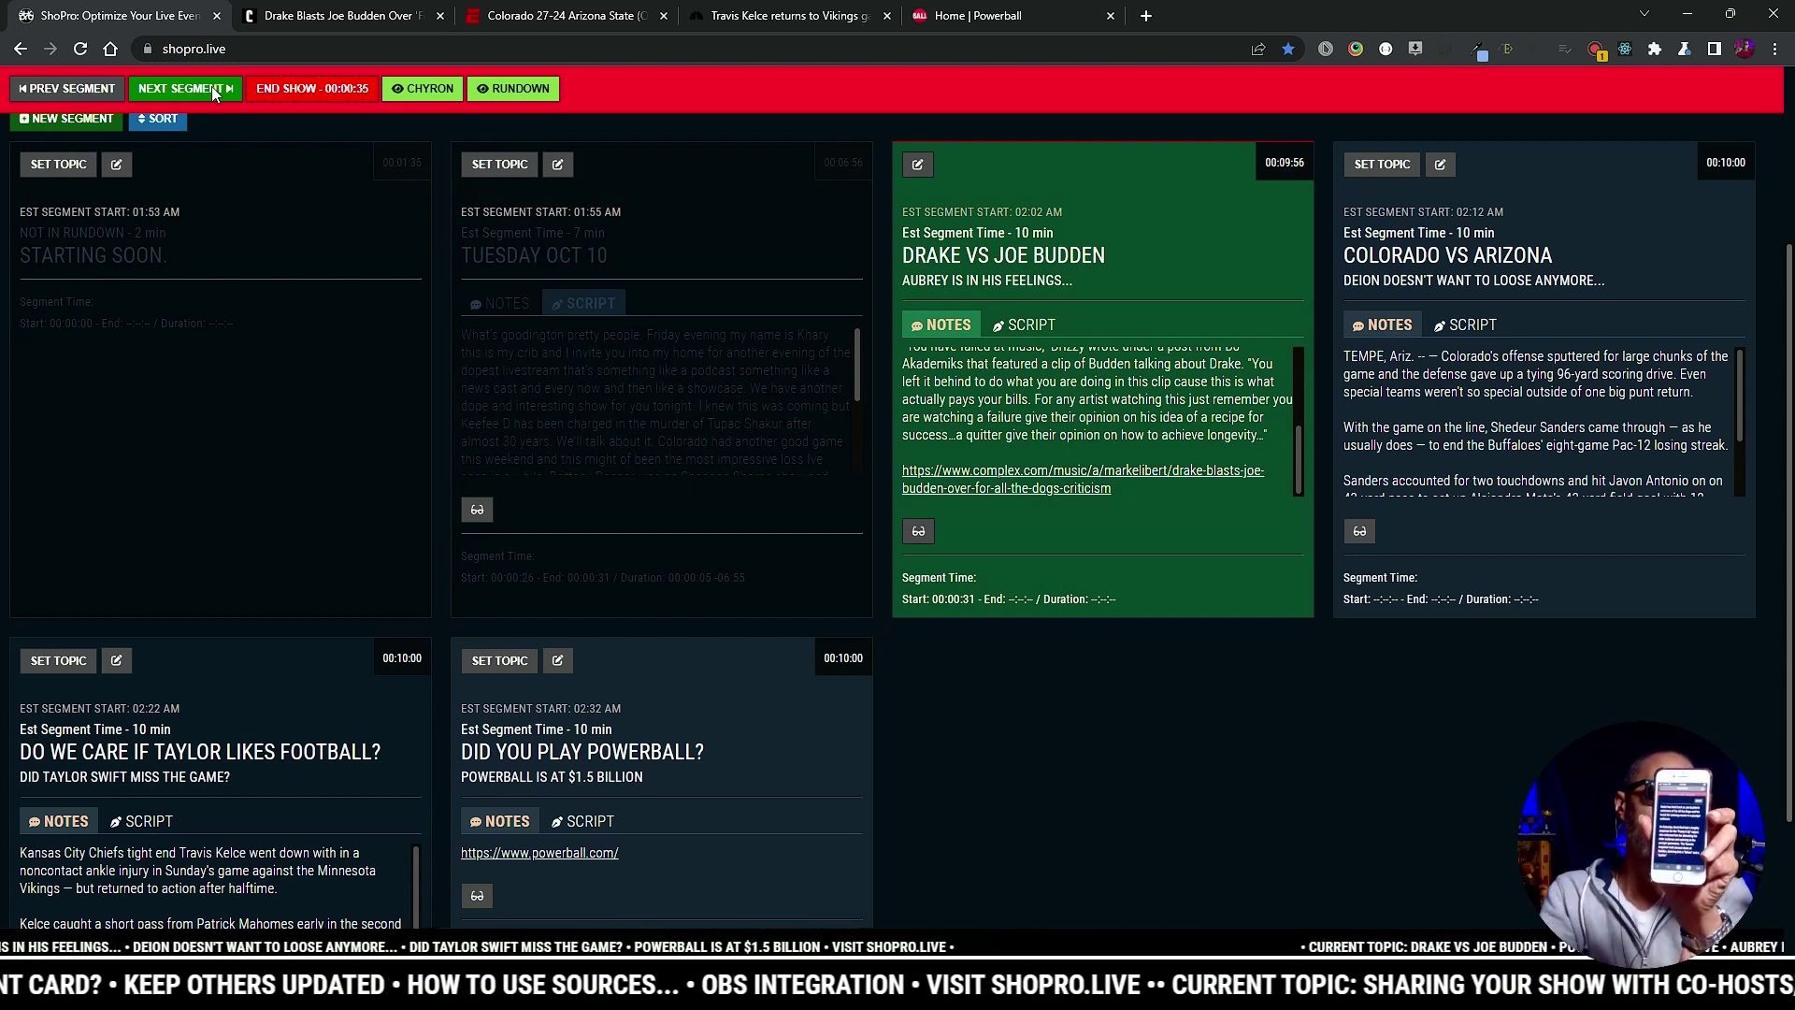
{"action": "left_click", "coordinate": [1045, 362]}
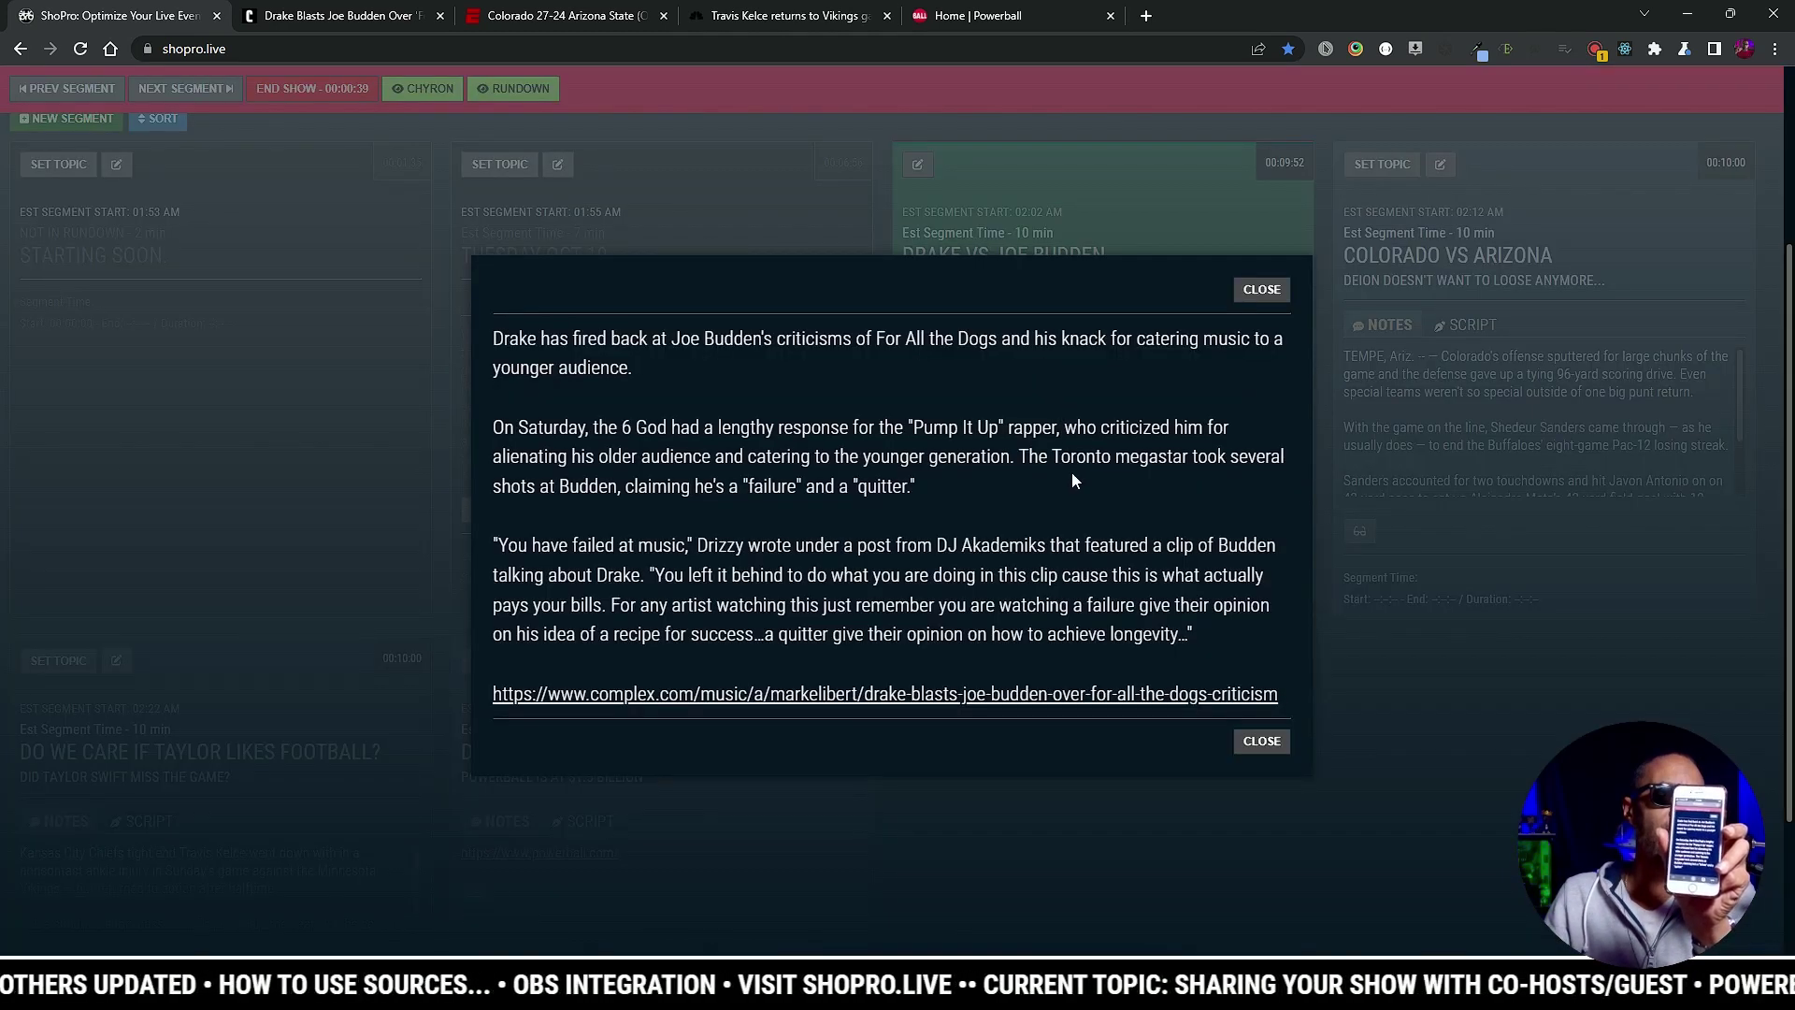
{"action": "left_click", "coordinate": [1253, 290]}
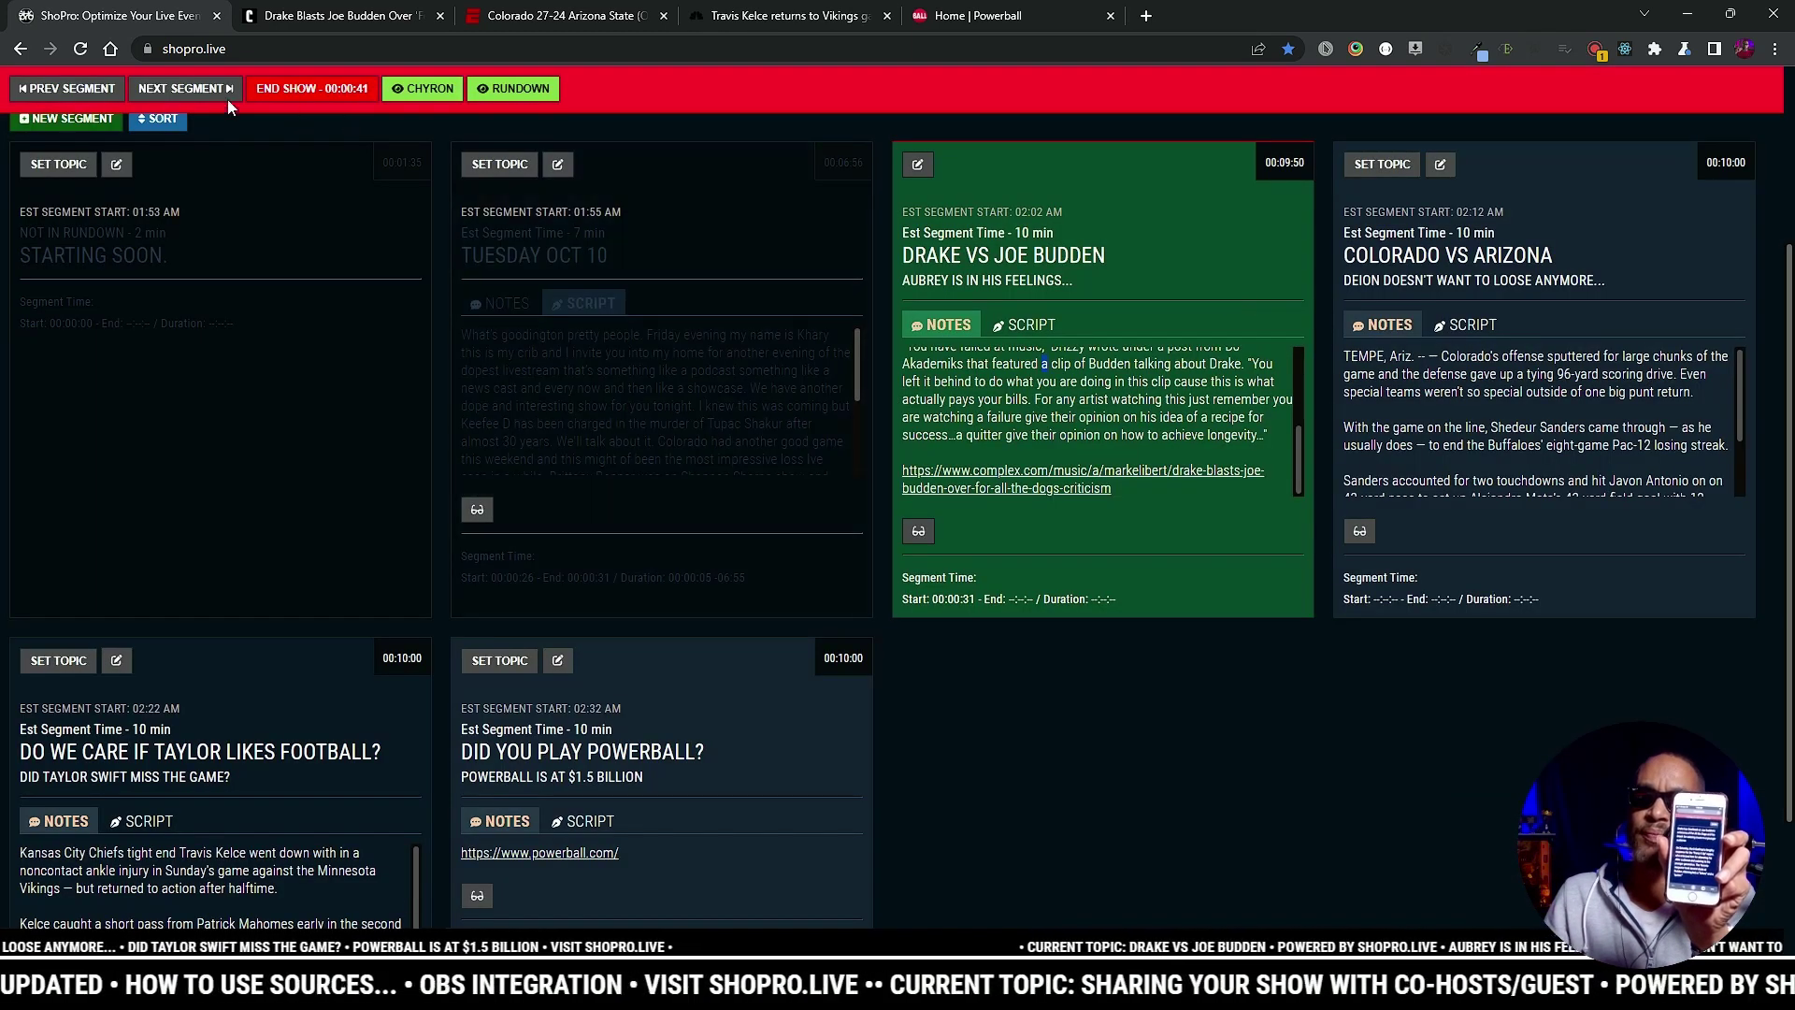
{"action": "left_click", "coordinate": [187, 90]}
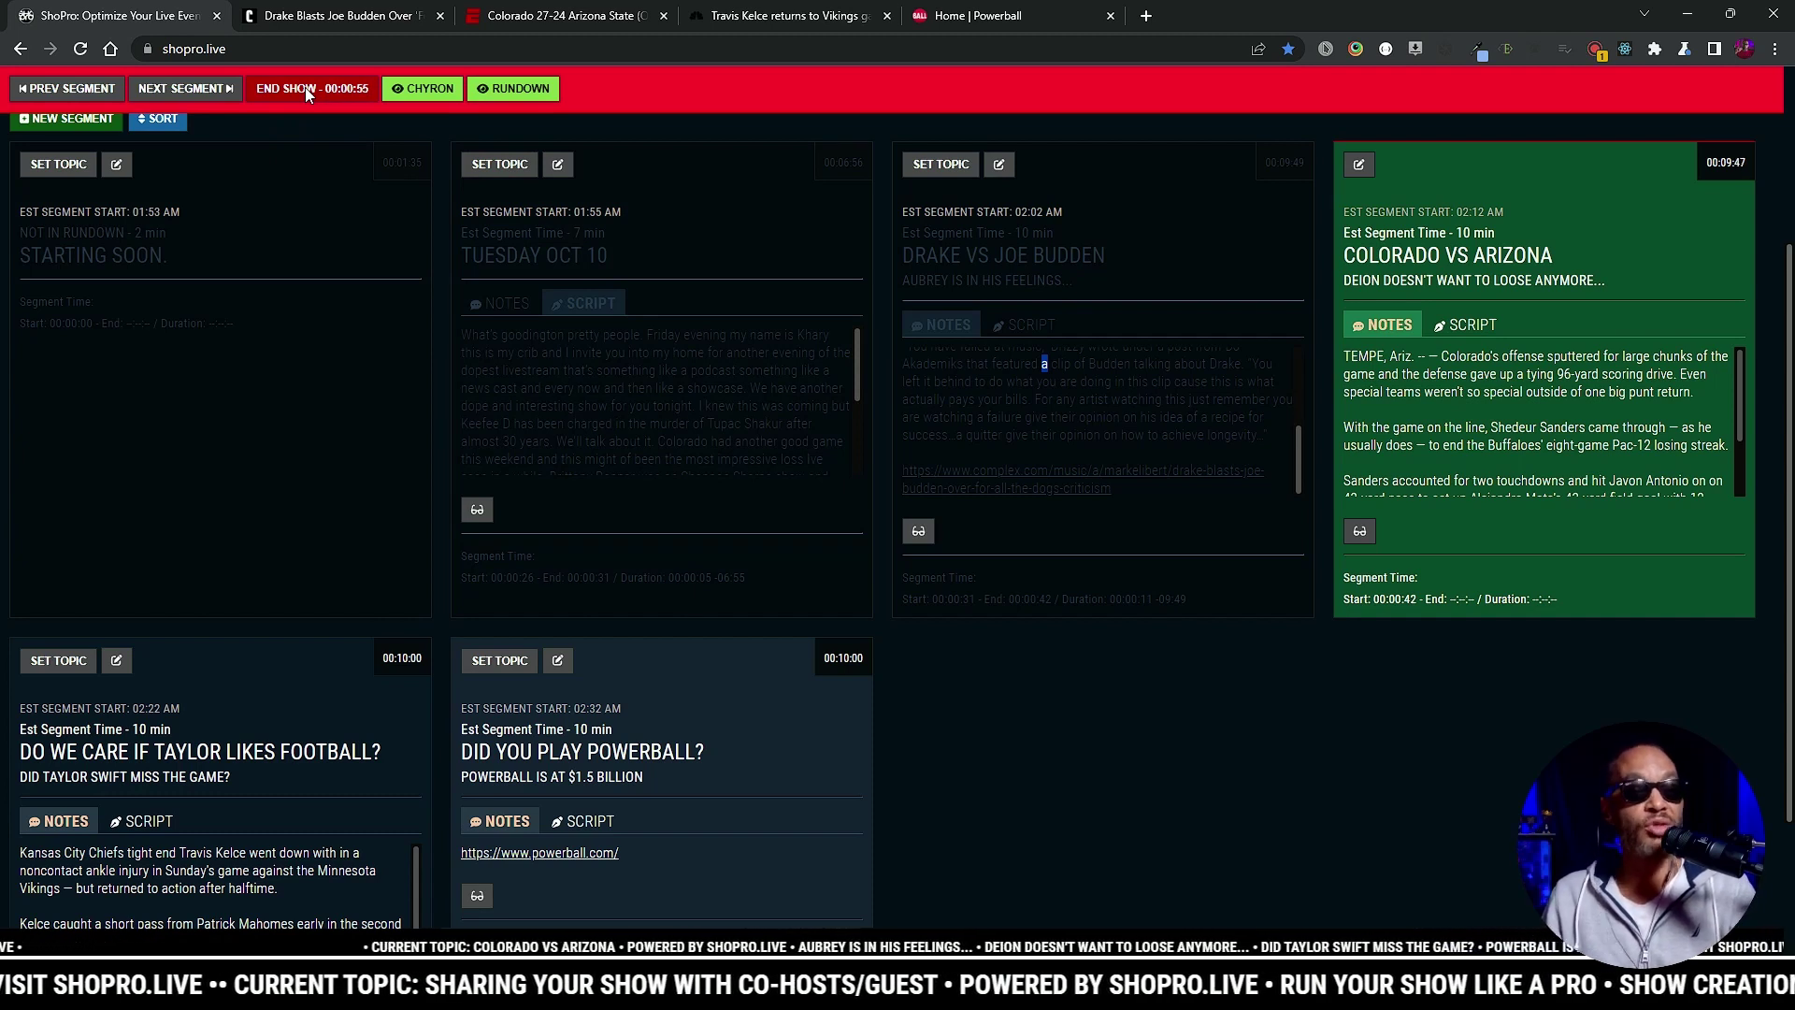
Step: End the live show and confirm with YES, END SHOW
{"action": "left_click", "coordinate": [305, 87]}
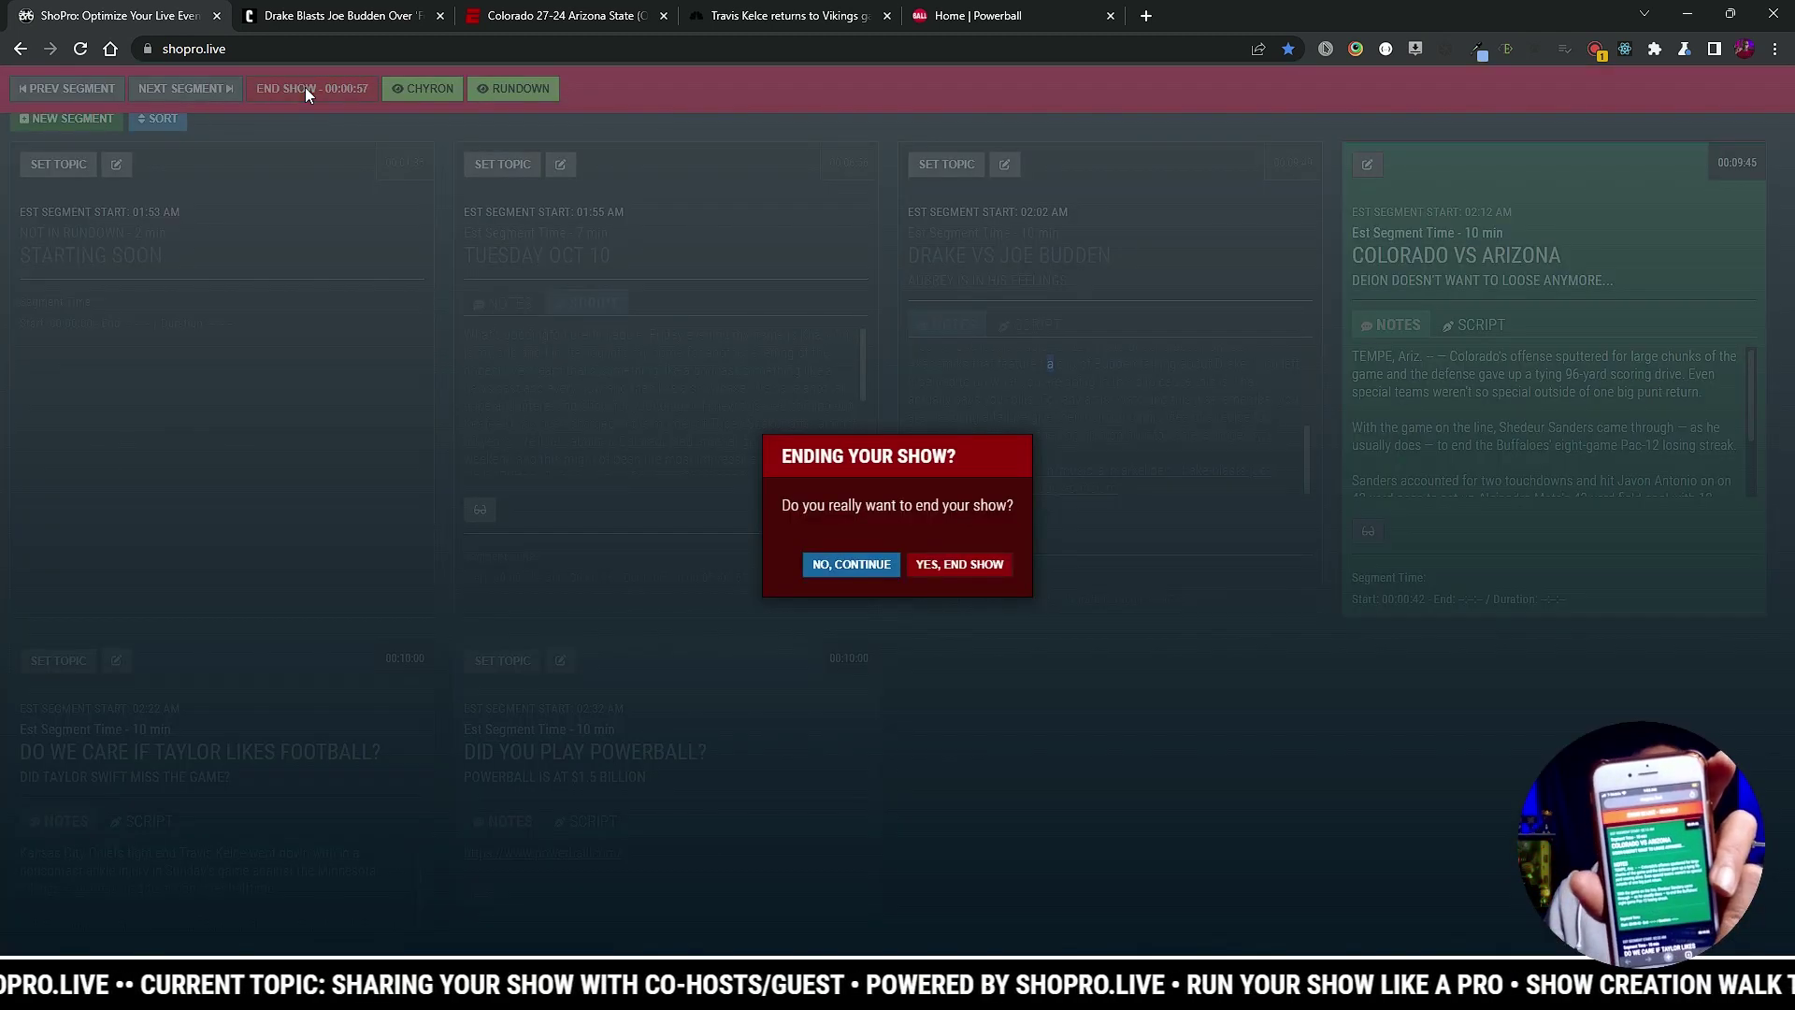
{"action": "left_click", "coordinate": [942, 563]}
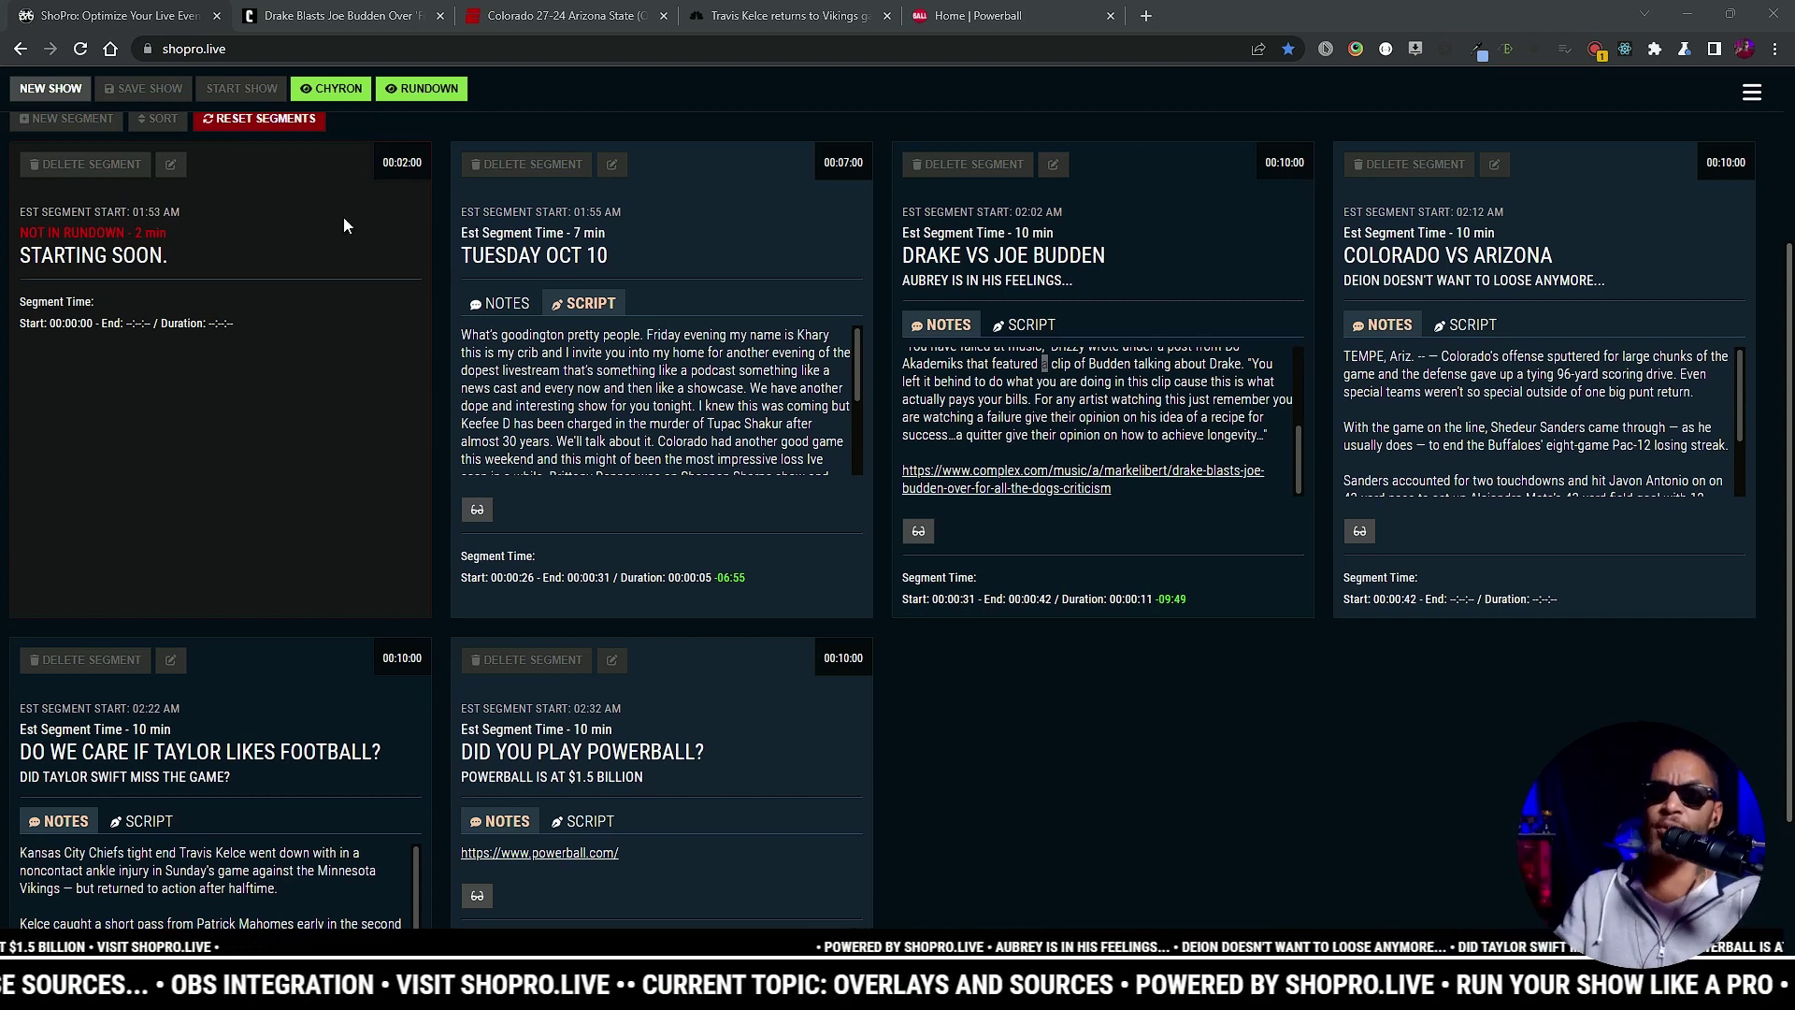
Step: Go to the Browser Sources page and open the Full Overlay source
{"action": "left_click", "coordinate": [1752, 95]}
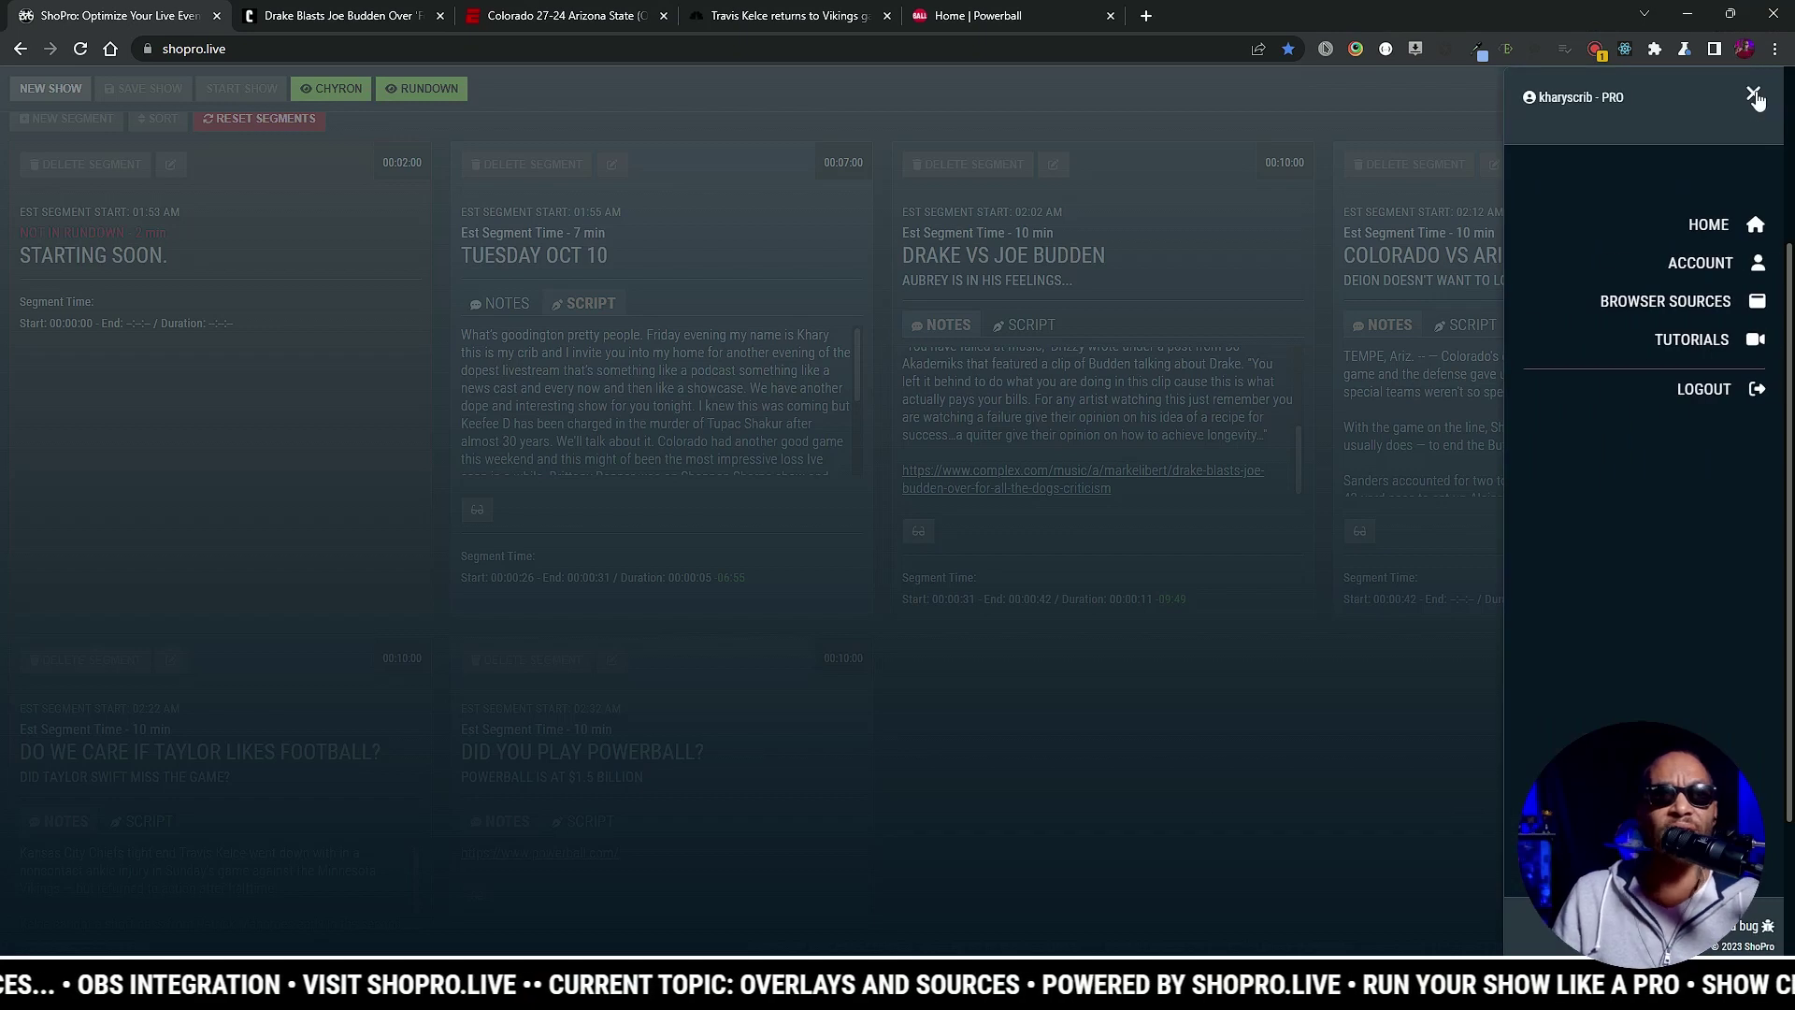
{"action": "left_click", "coordinate": [1699, 301]}
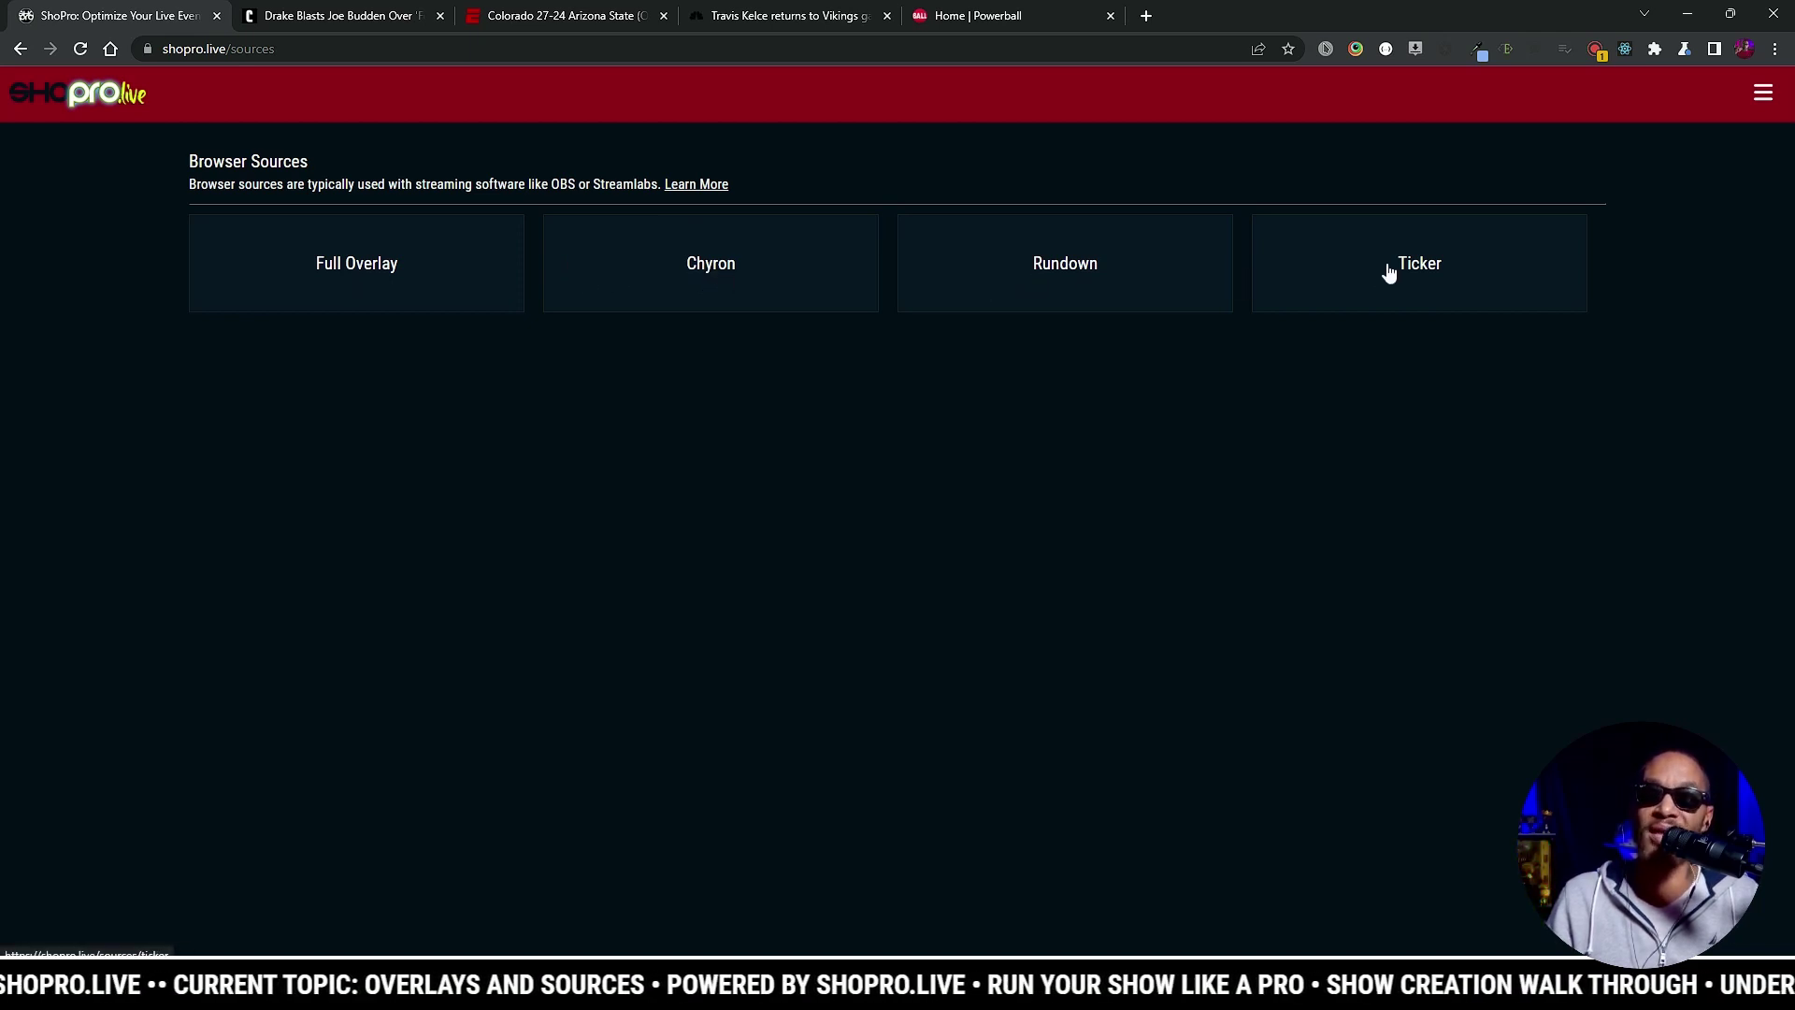
{"action": "left_click", "coordinate": [388, 263]}
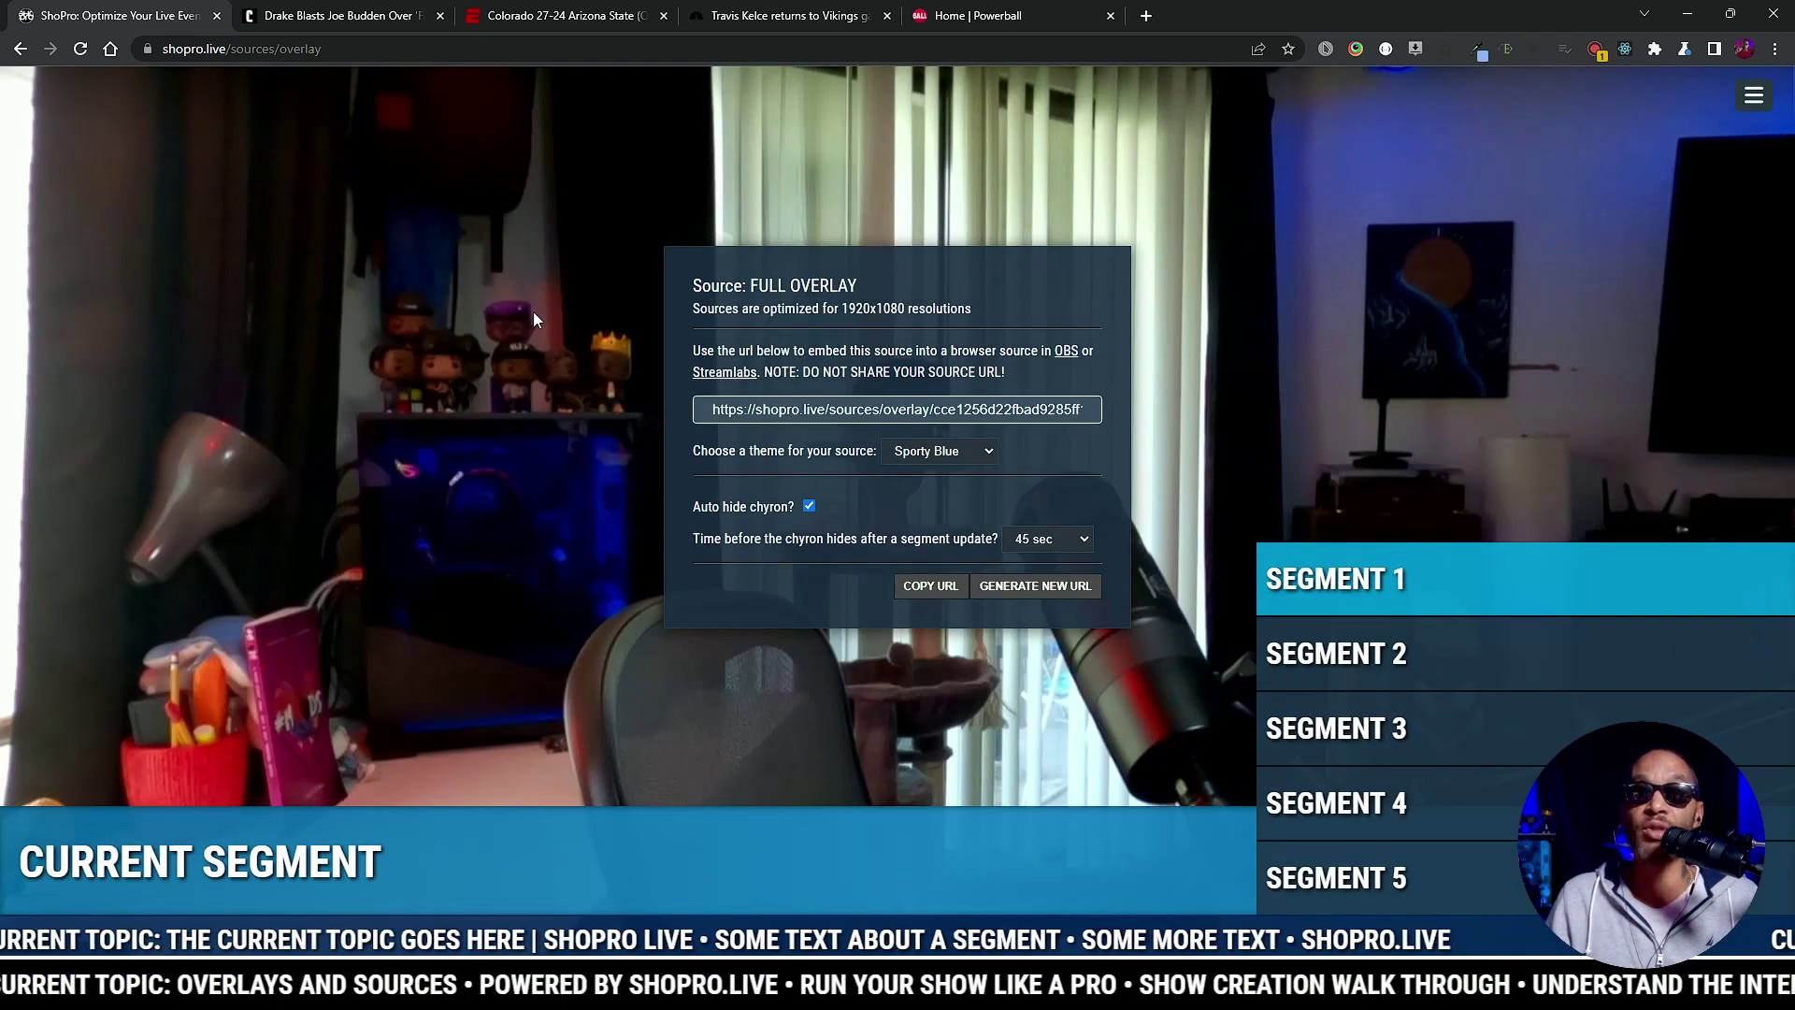
Step: Give the Full Overlay the Khary's Crib theme, after trying Flower Power, and copy its URL
{"action": "left_click", "coordinate": [969, 452]}
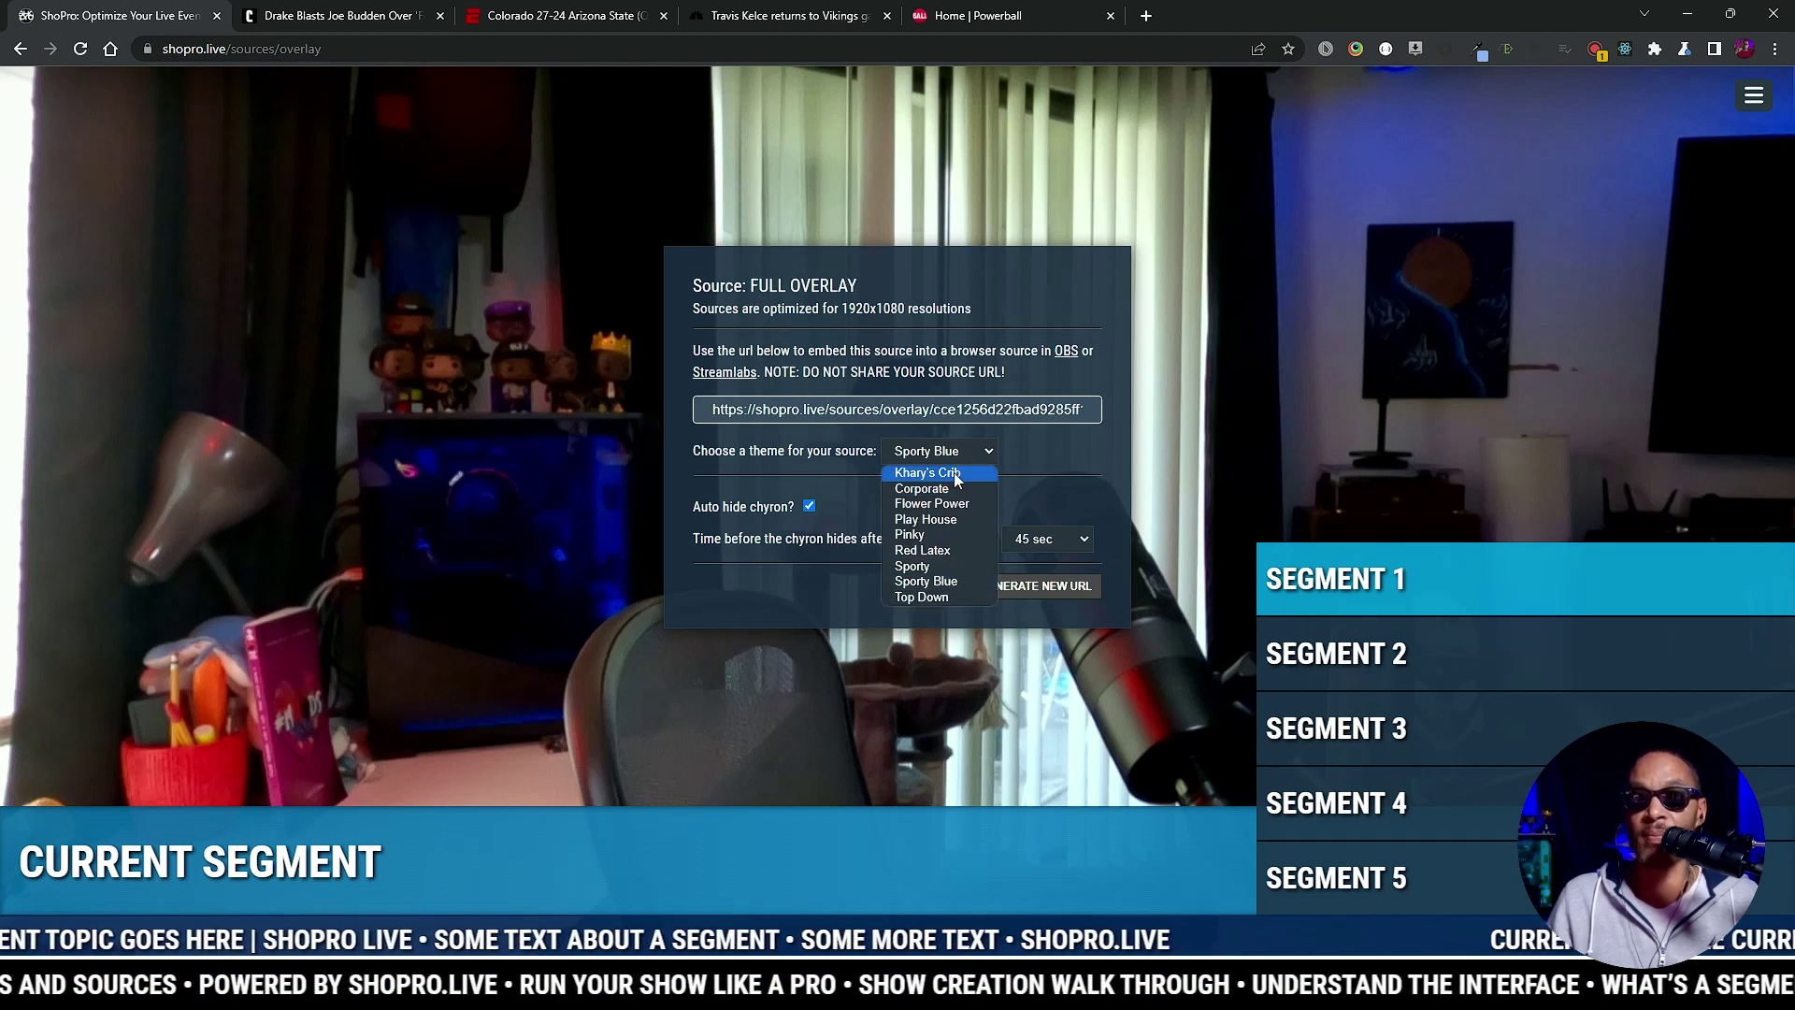
{"action": "left_click", "coordinate": [958, 474]}
{"action": "left_click", "coordinate": [963, 448]}
{"action": "left_click", "coordinate": [957, 505]}
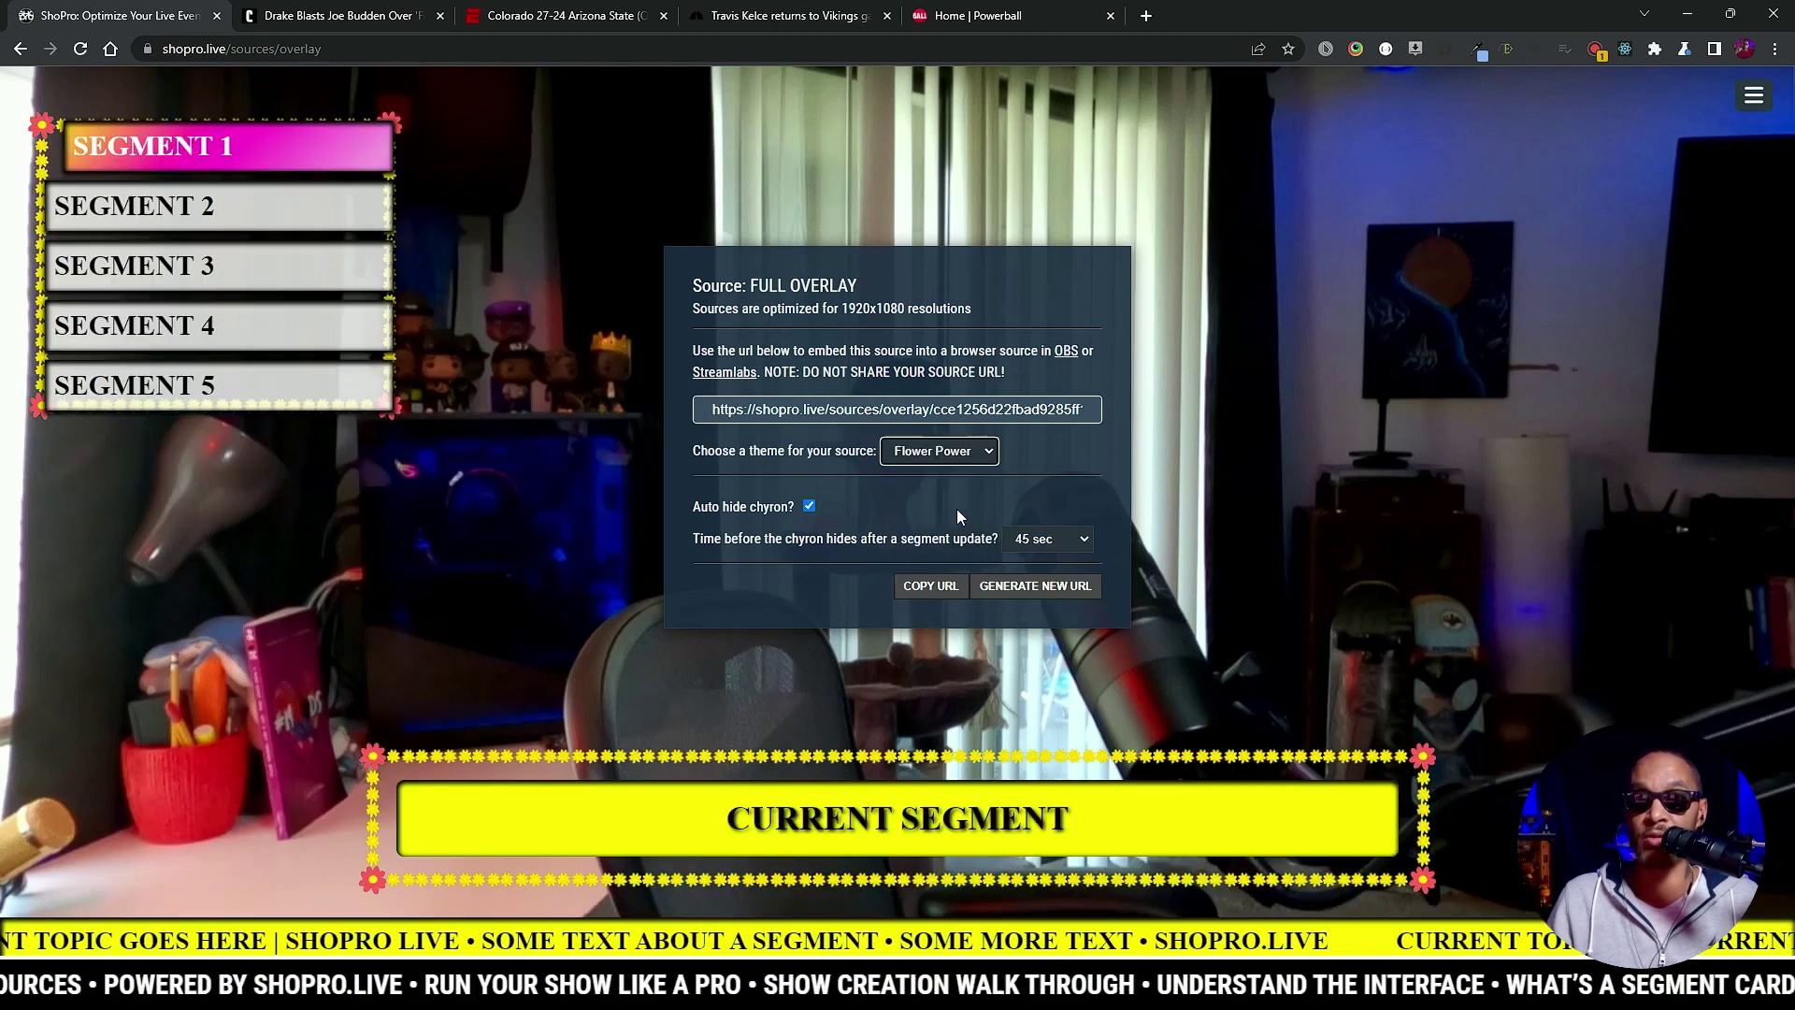
{"action": "left_click", "coordinate": [945, 450]}
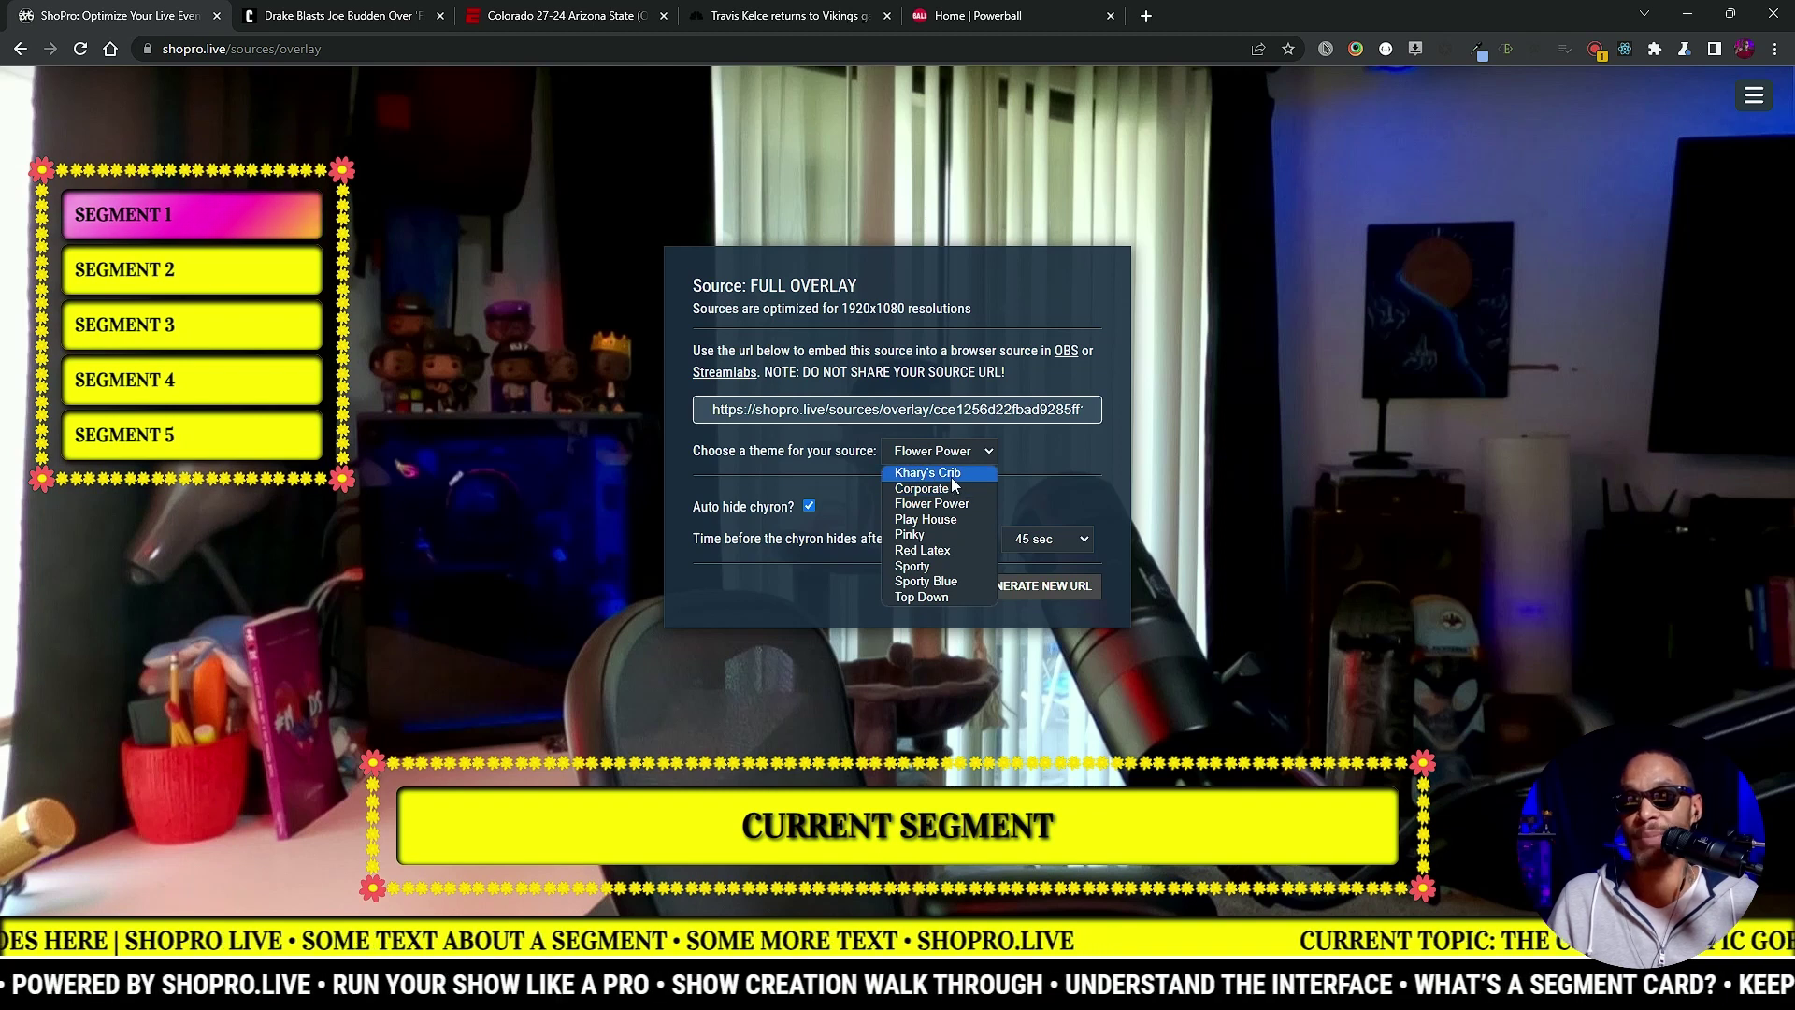
{"action": "left_click", "coordinate": [952, 475]}
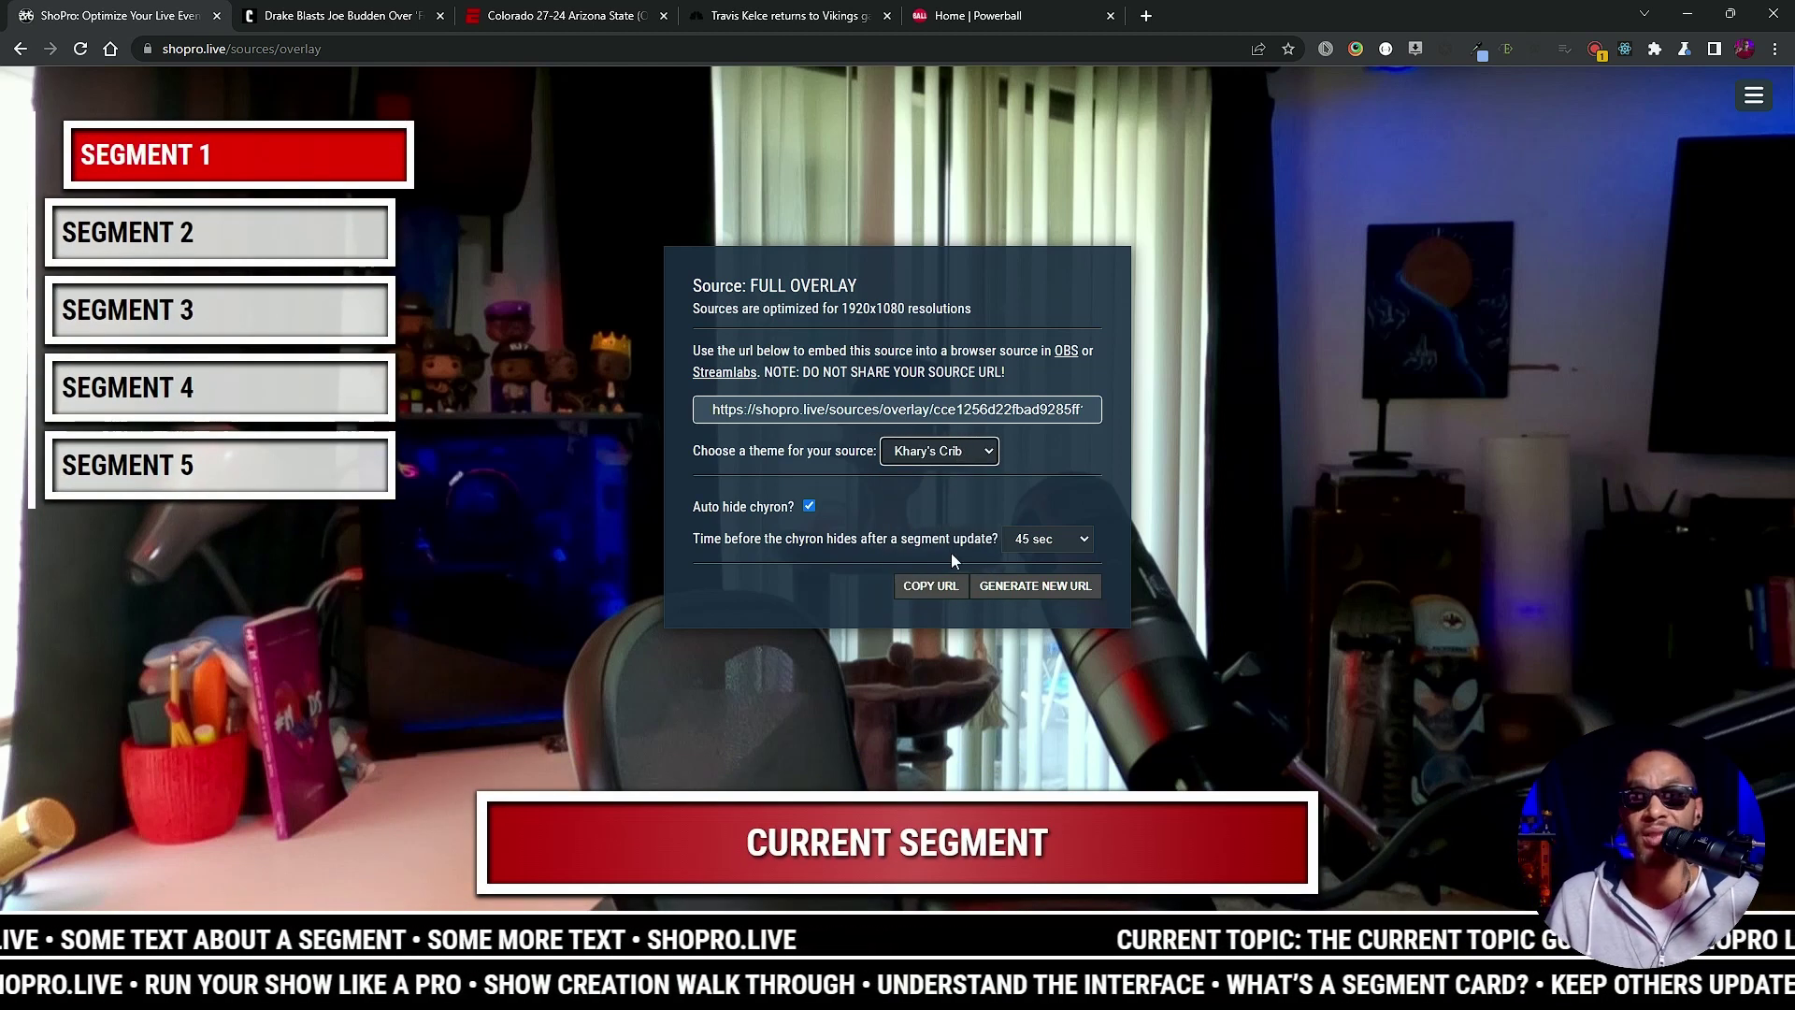
{"action": "left_click", "coordinate": [928, 586]}
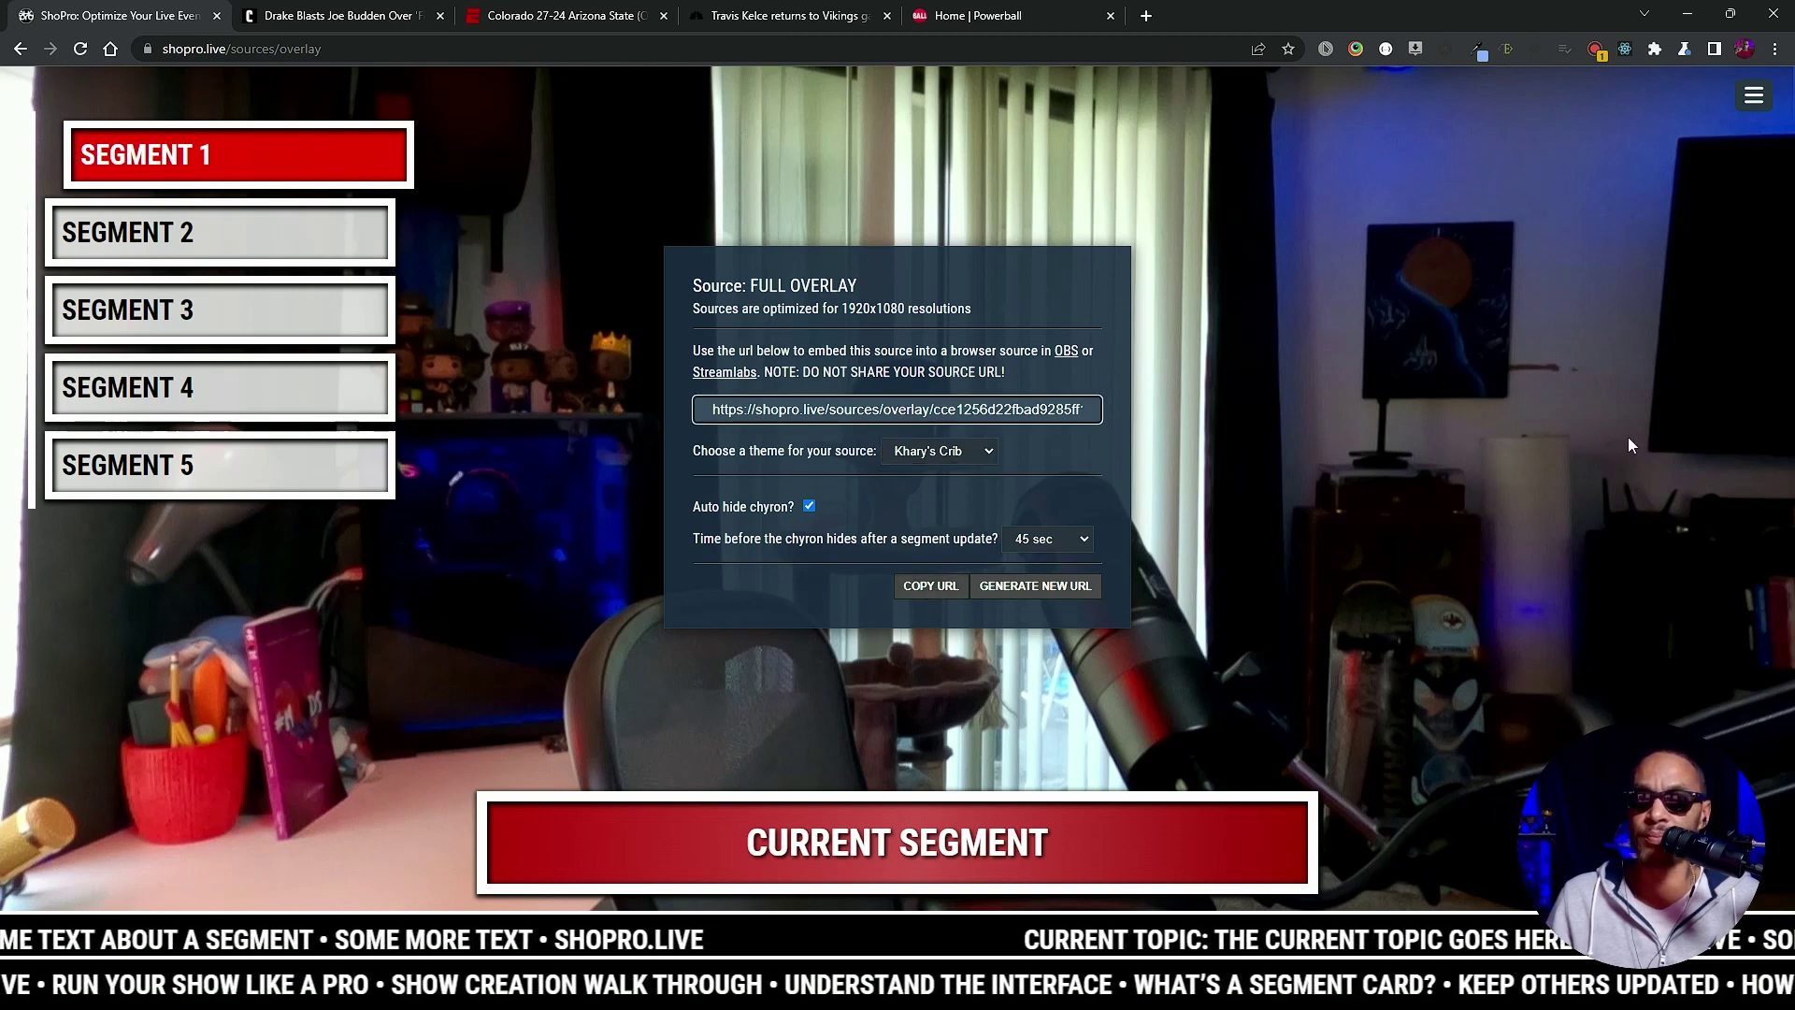
{"action": "mouse_move", "coordinate": [1038, 875]}
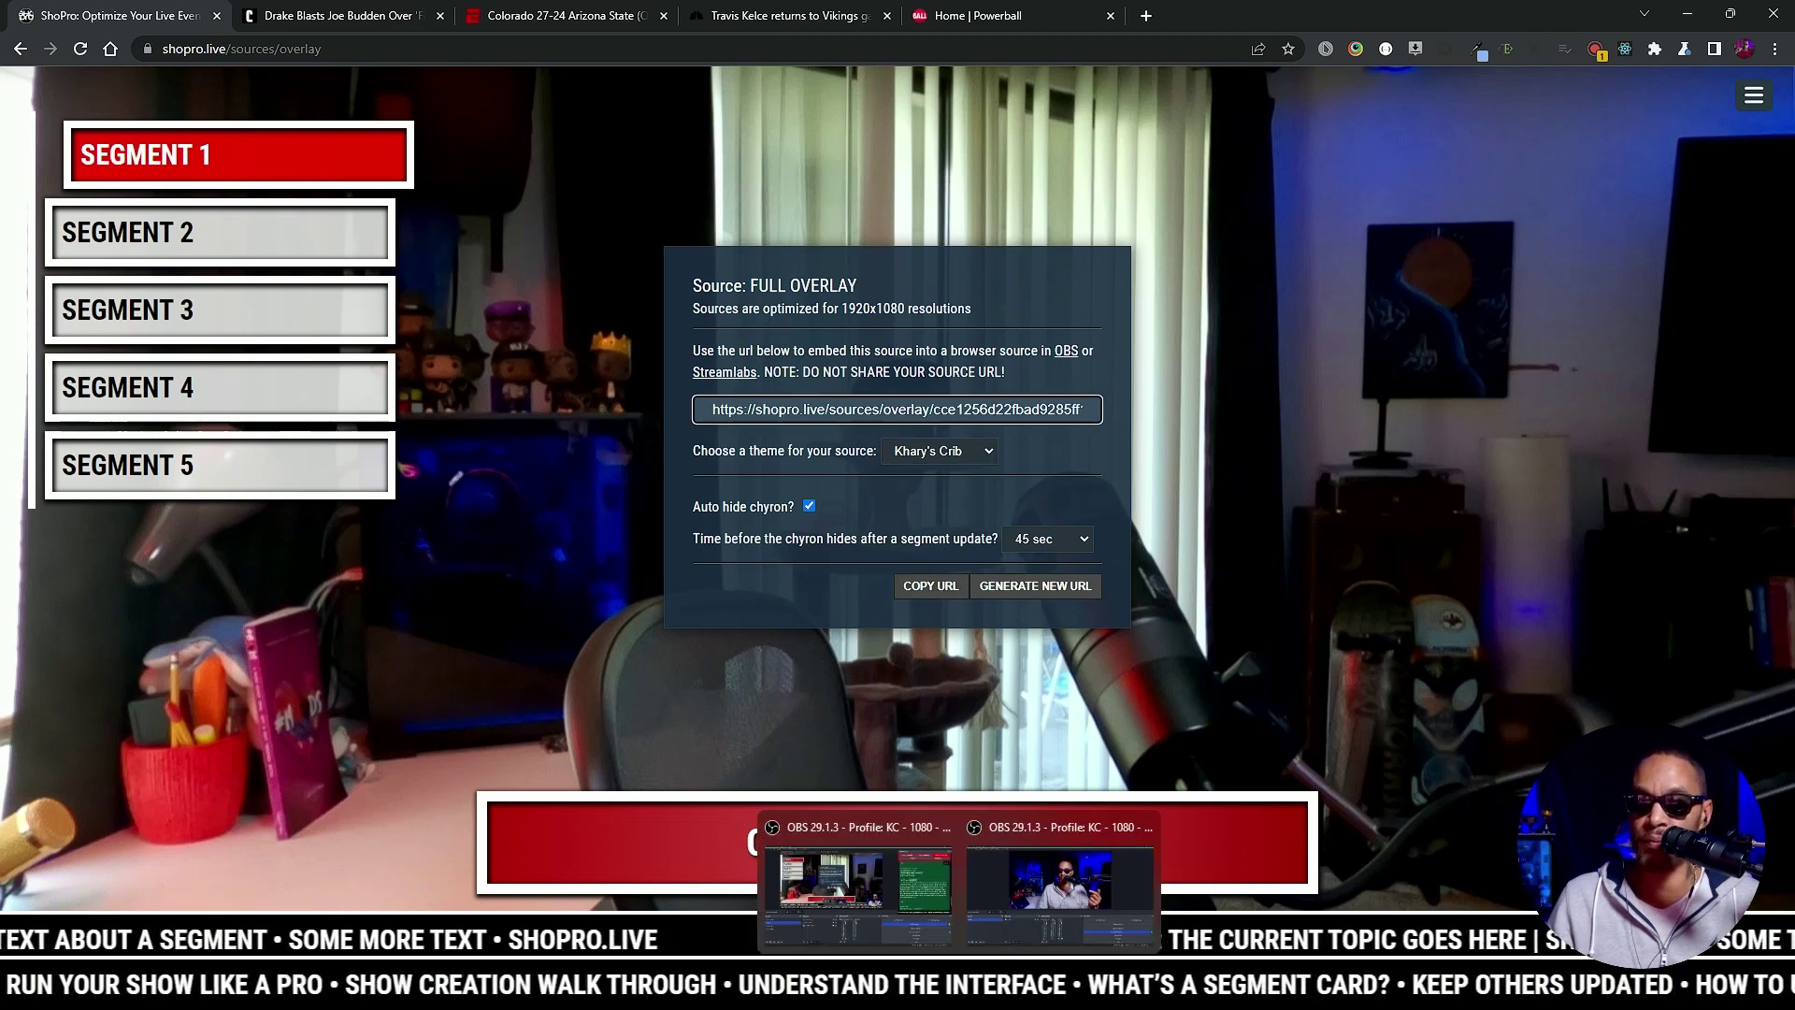
Step: Create a new OBS Browser source named 'Shopro Overlay'
{"action": "left_click", "coordinate": [1037, 875]}
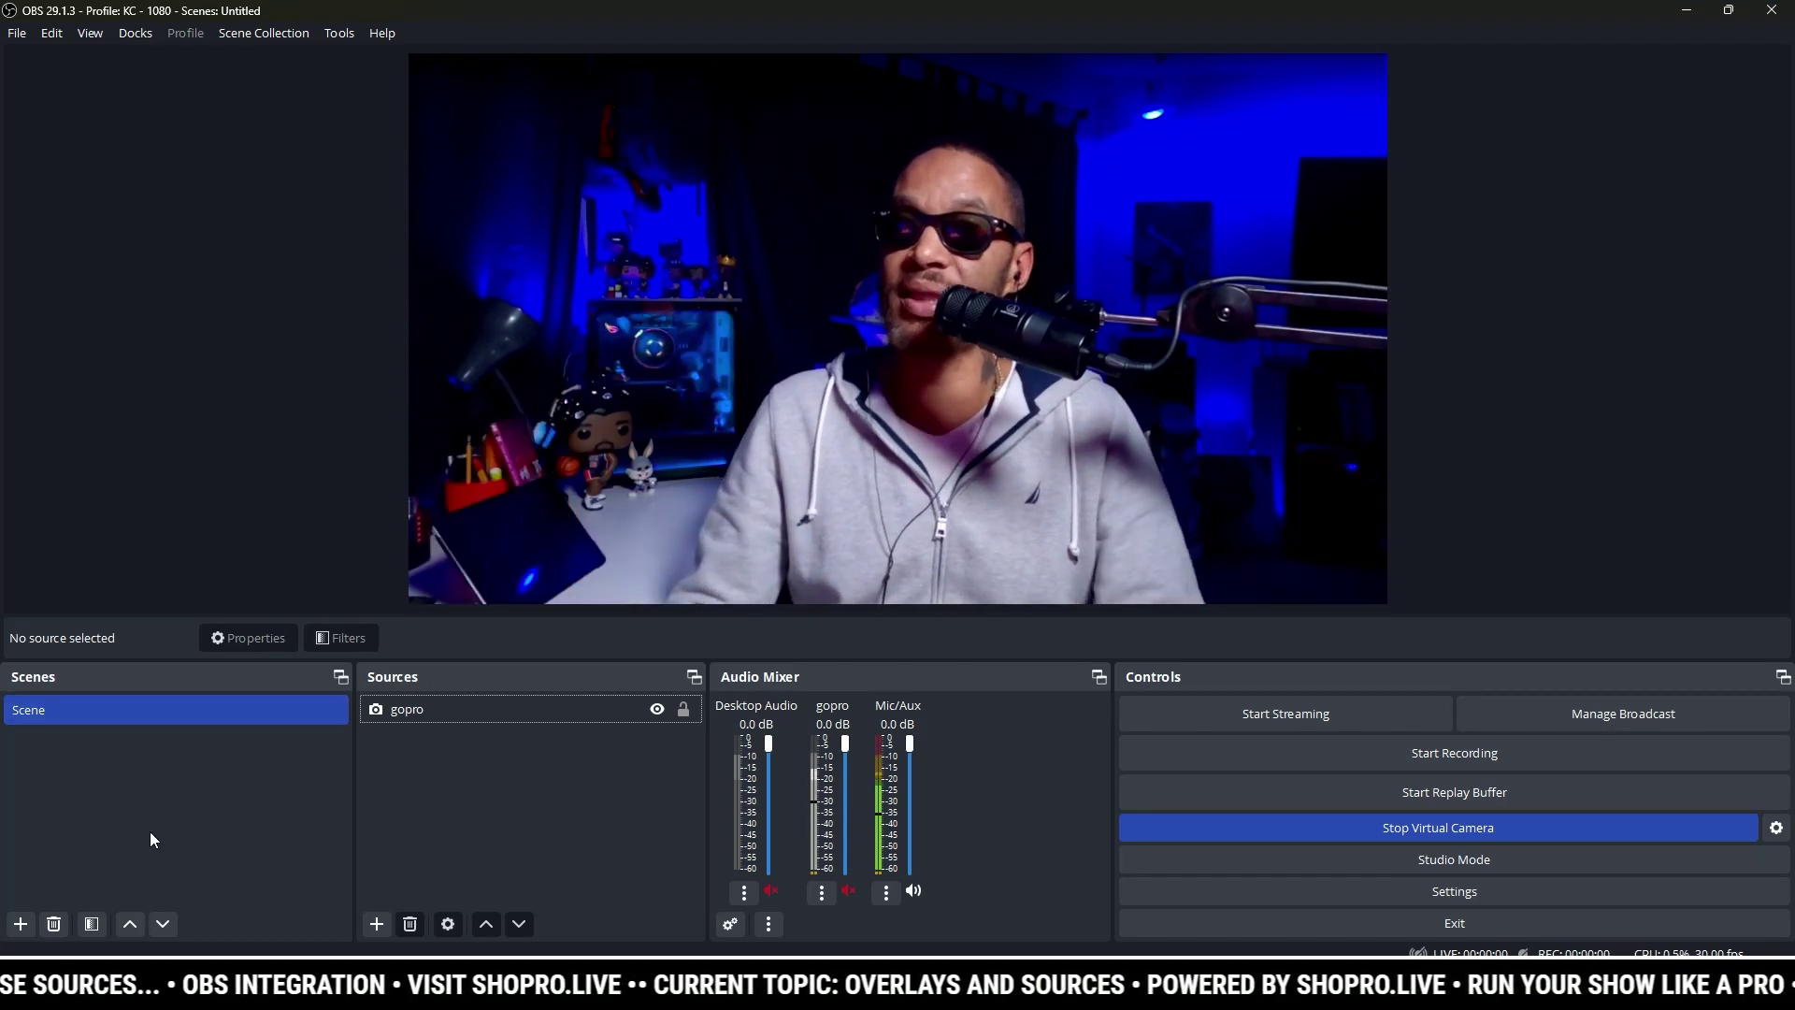
{"action": "left_click", "coordinate": [370, 932]}
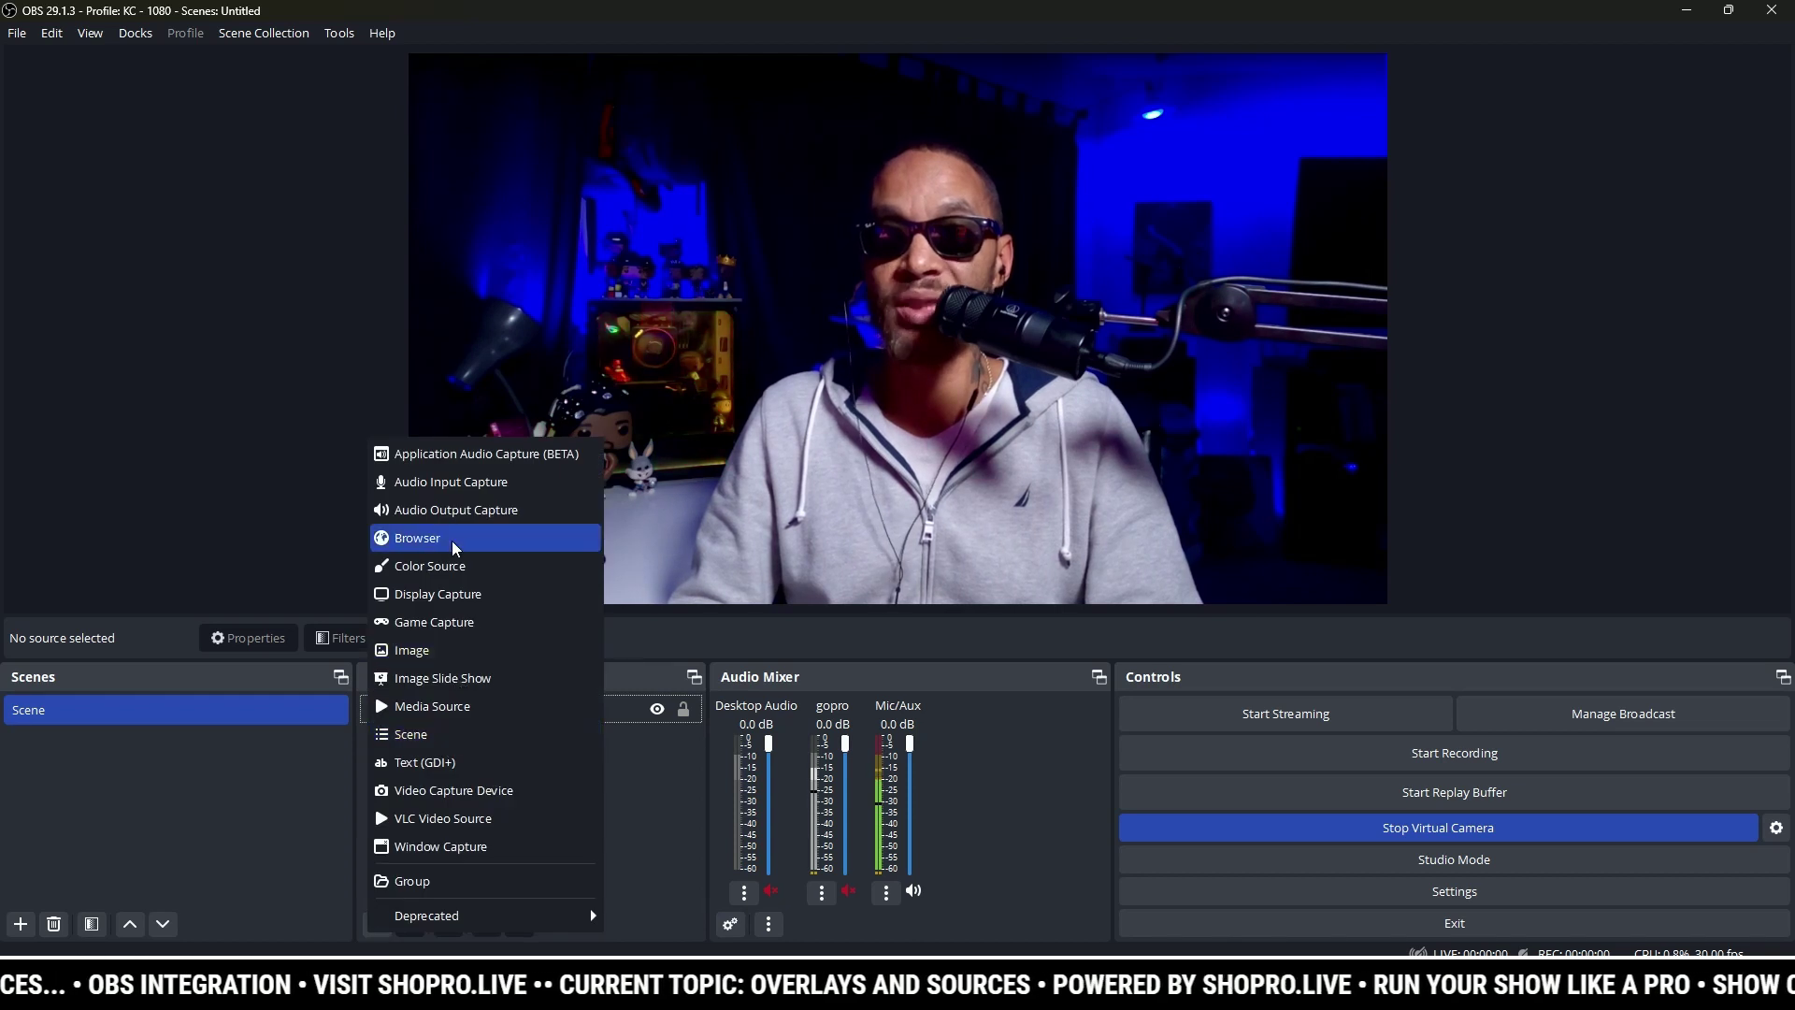
{"action": "left_click", "coordinate": [417, 538]}
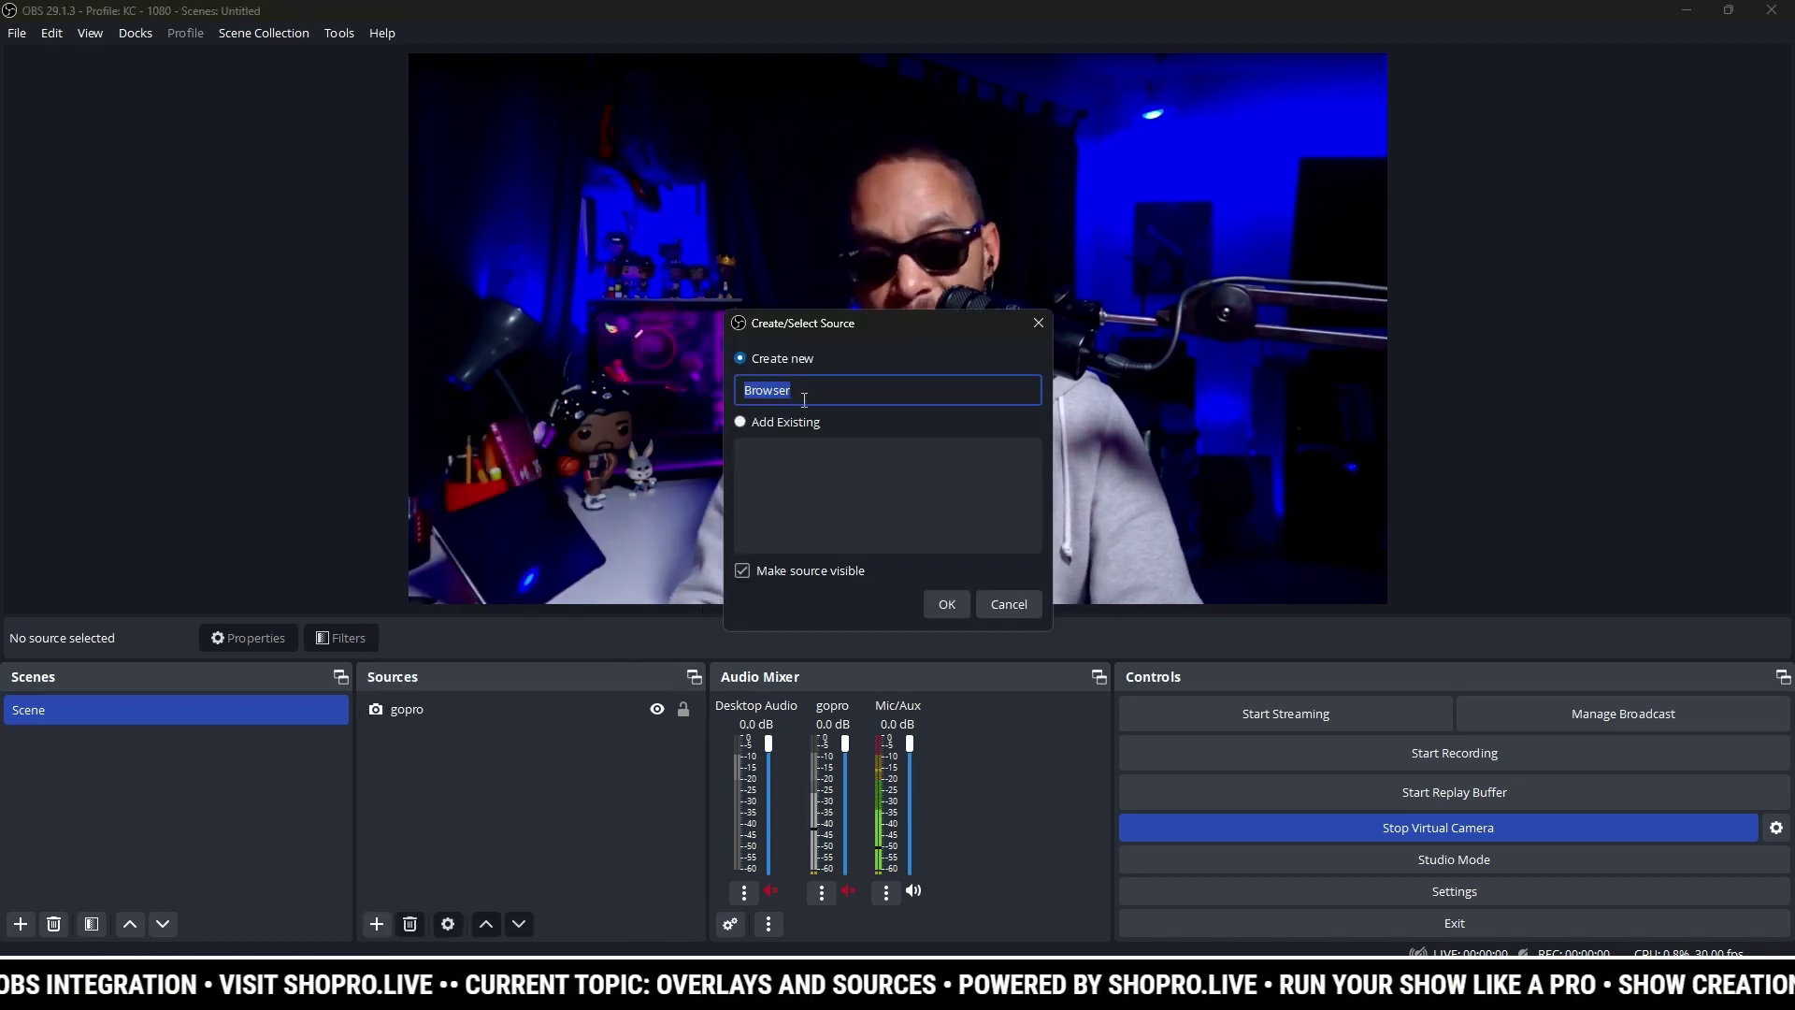
{"action": "type", "text": "Shopro"}
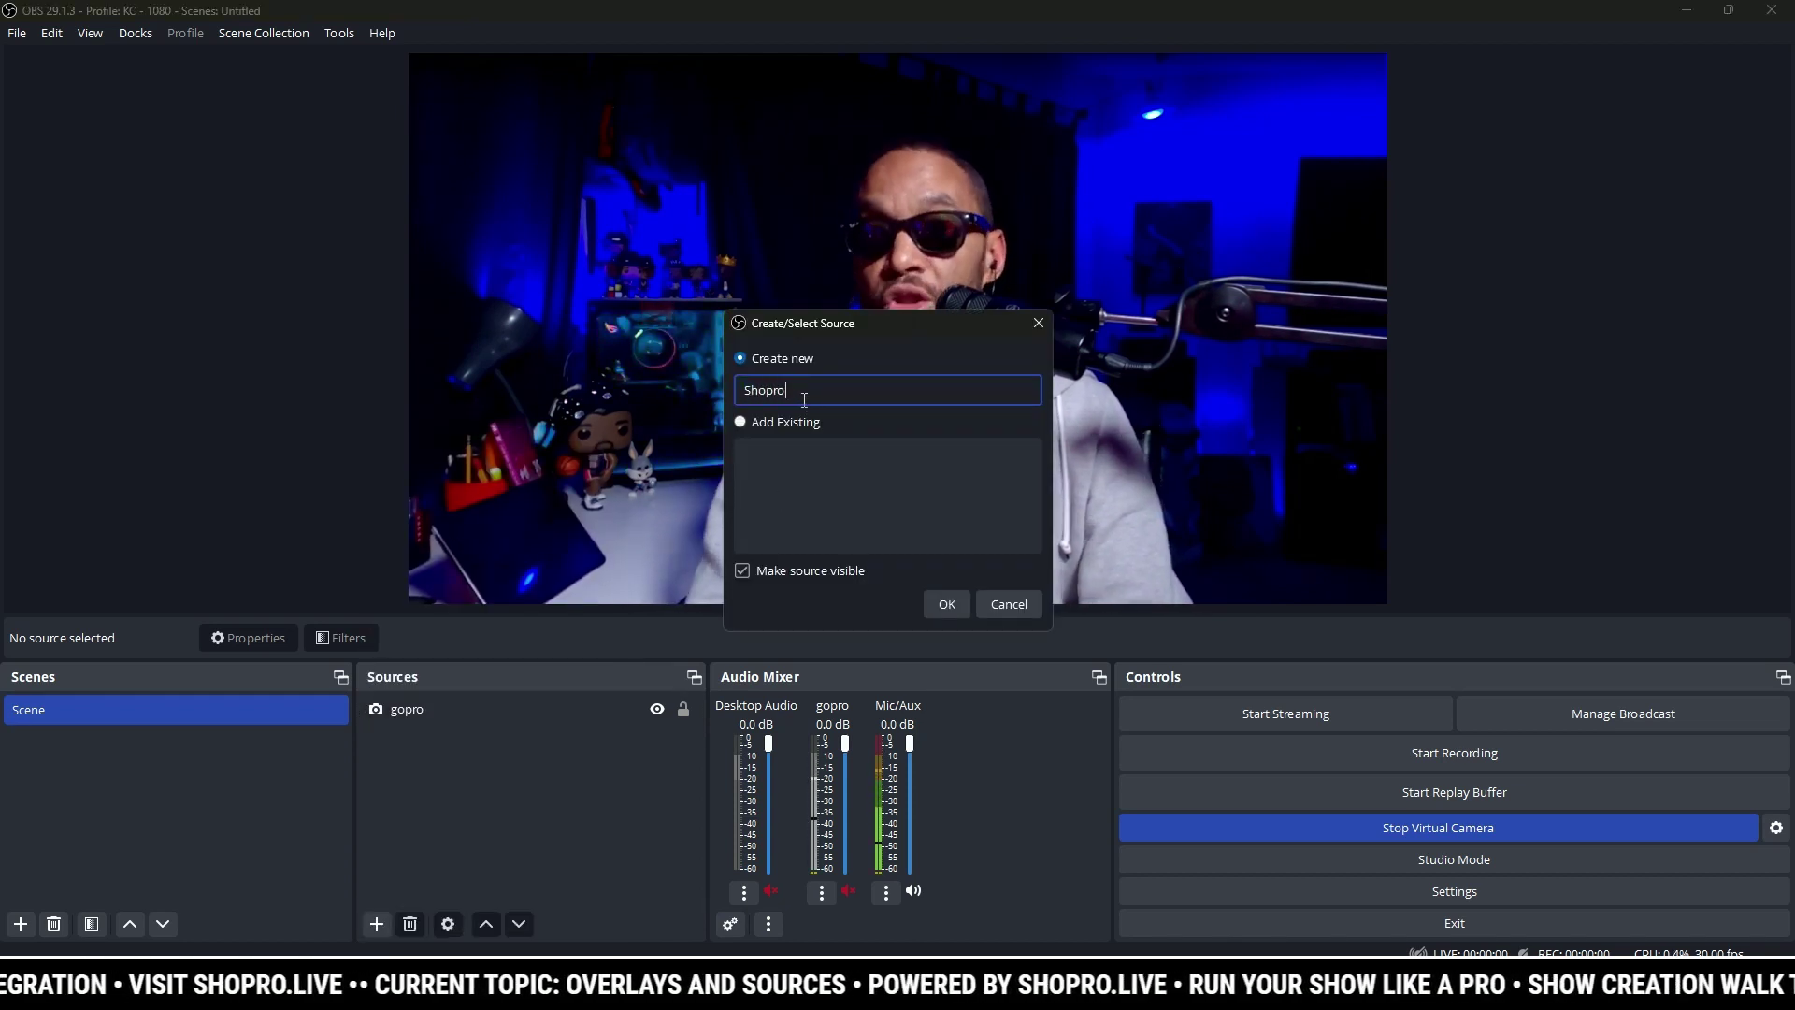
{"action": "type", "text": " Overlay"}
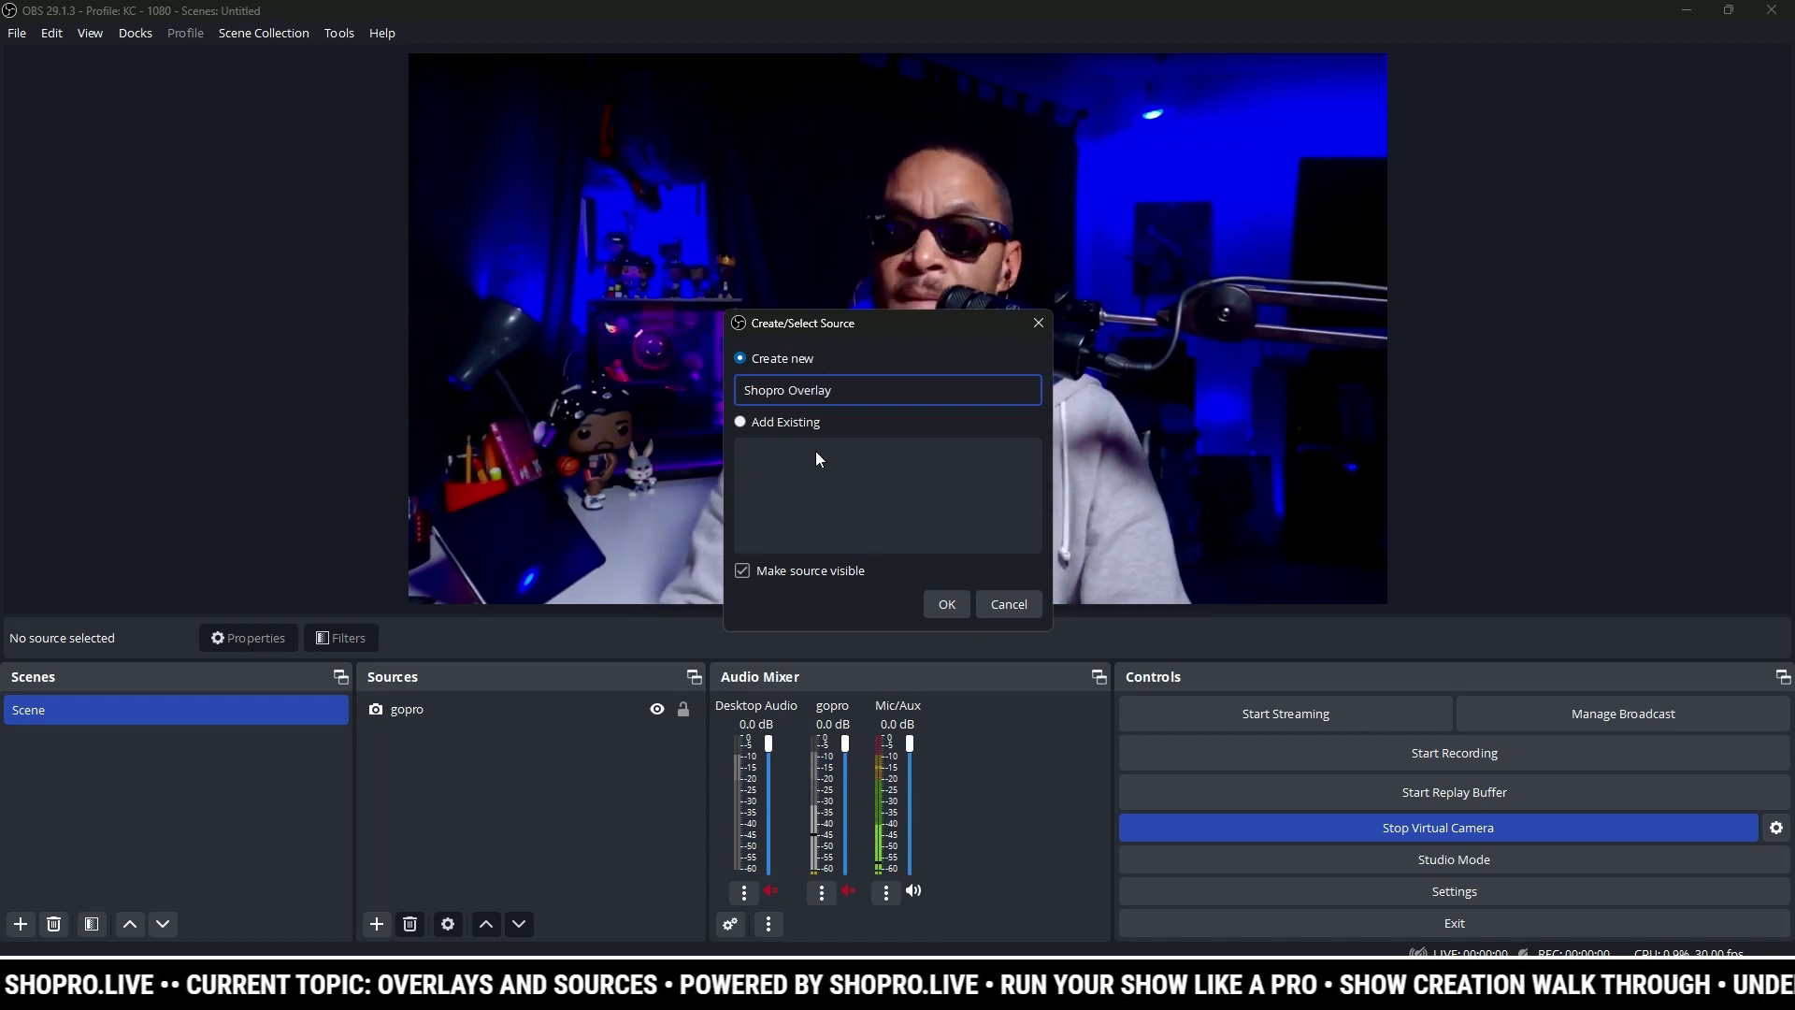
{"action": "left_click", "coordinate": [945, 605]}
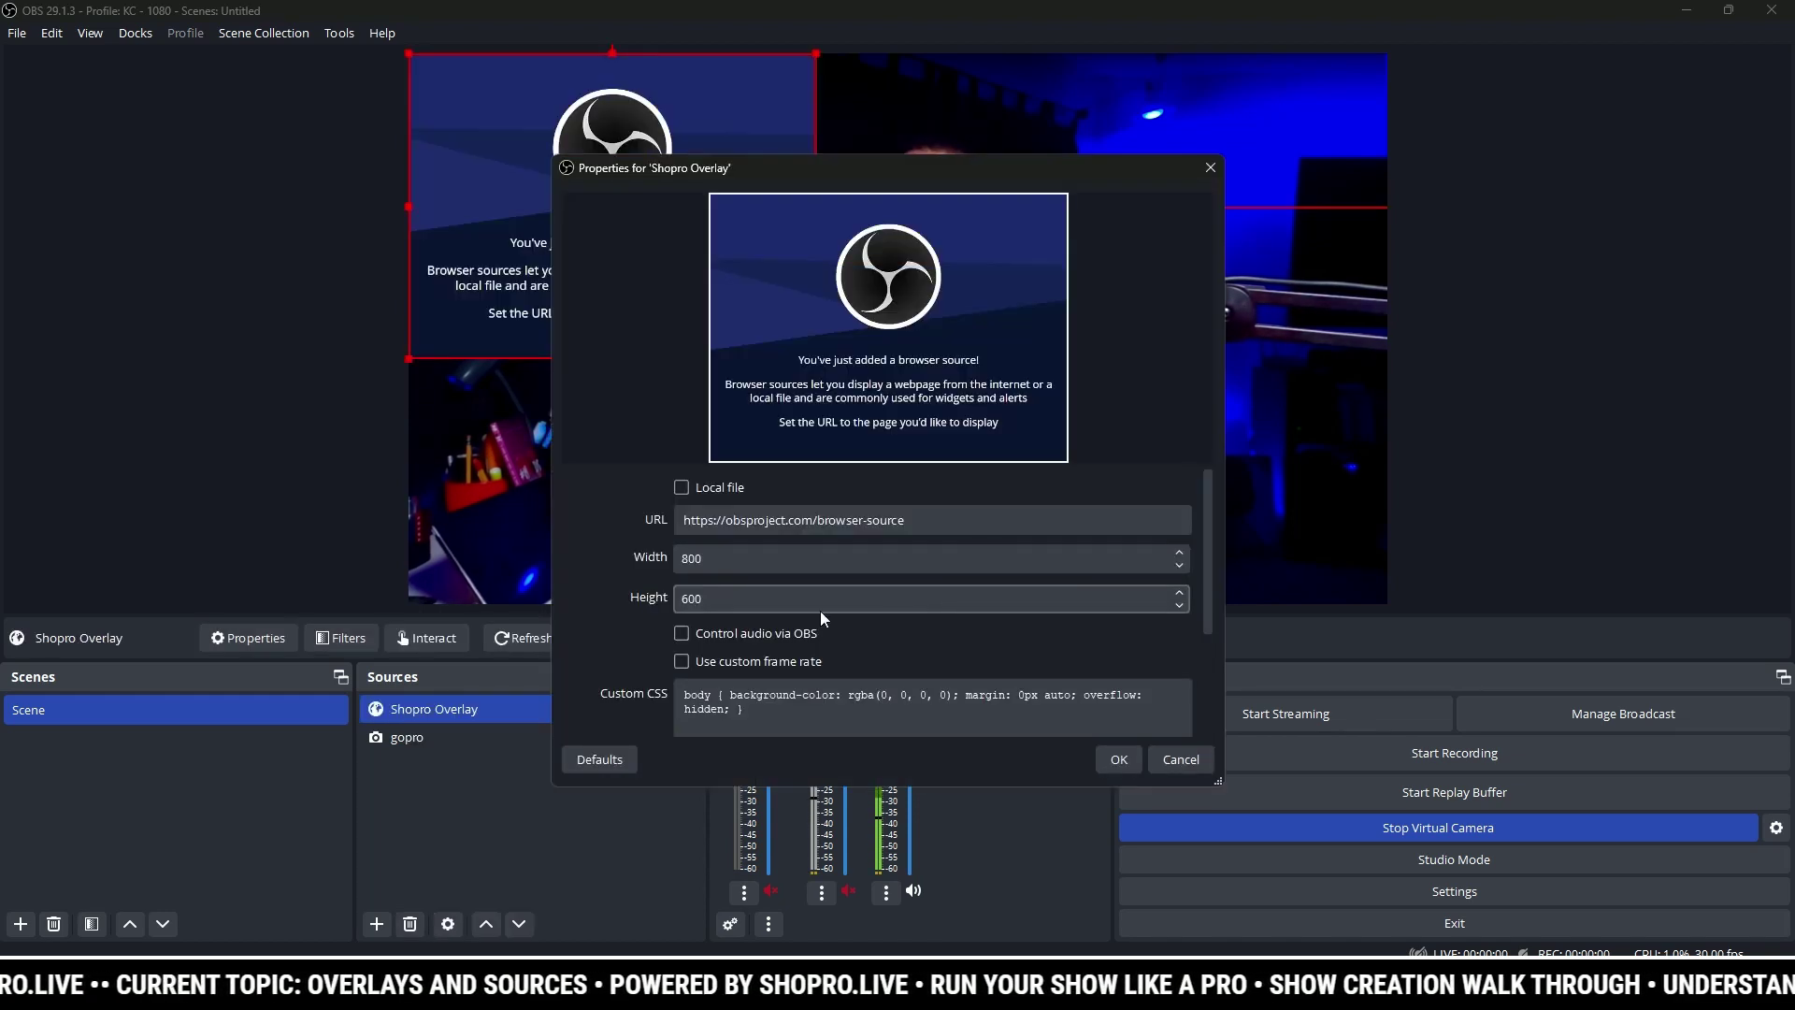
Step: Paste the overlay URL, set size 1920×1080 and a custom 60 fps frame rate, and apply
{"action": "triple_click", "coordinate": [768, 519]}
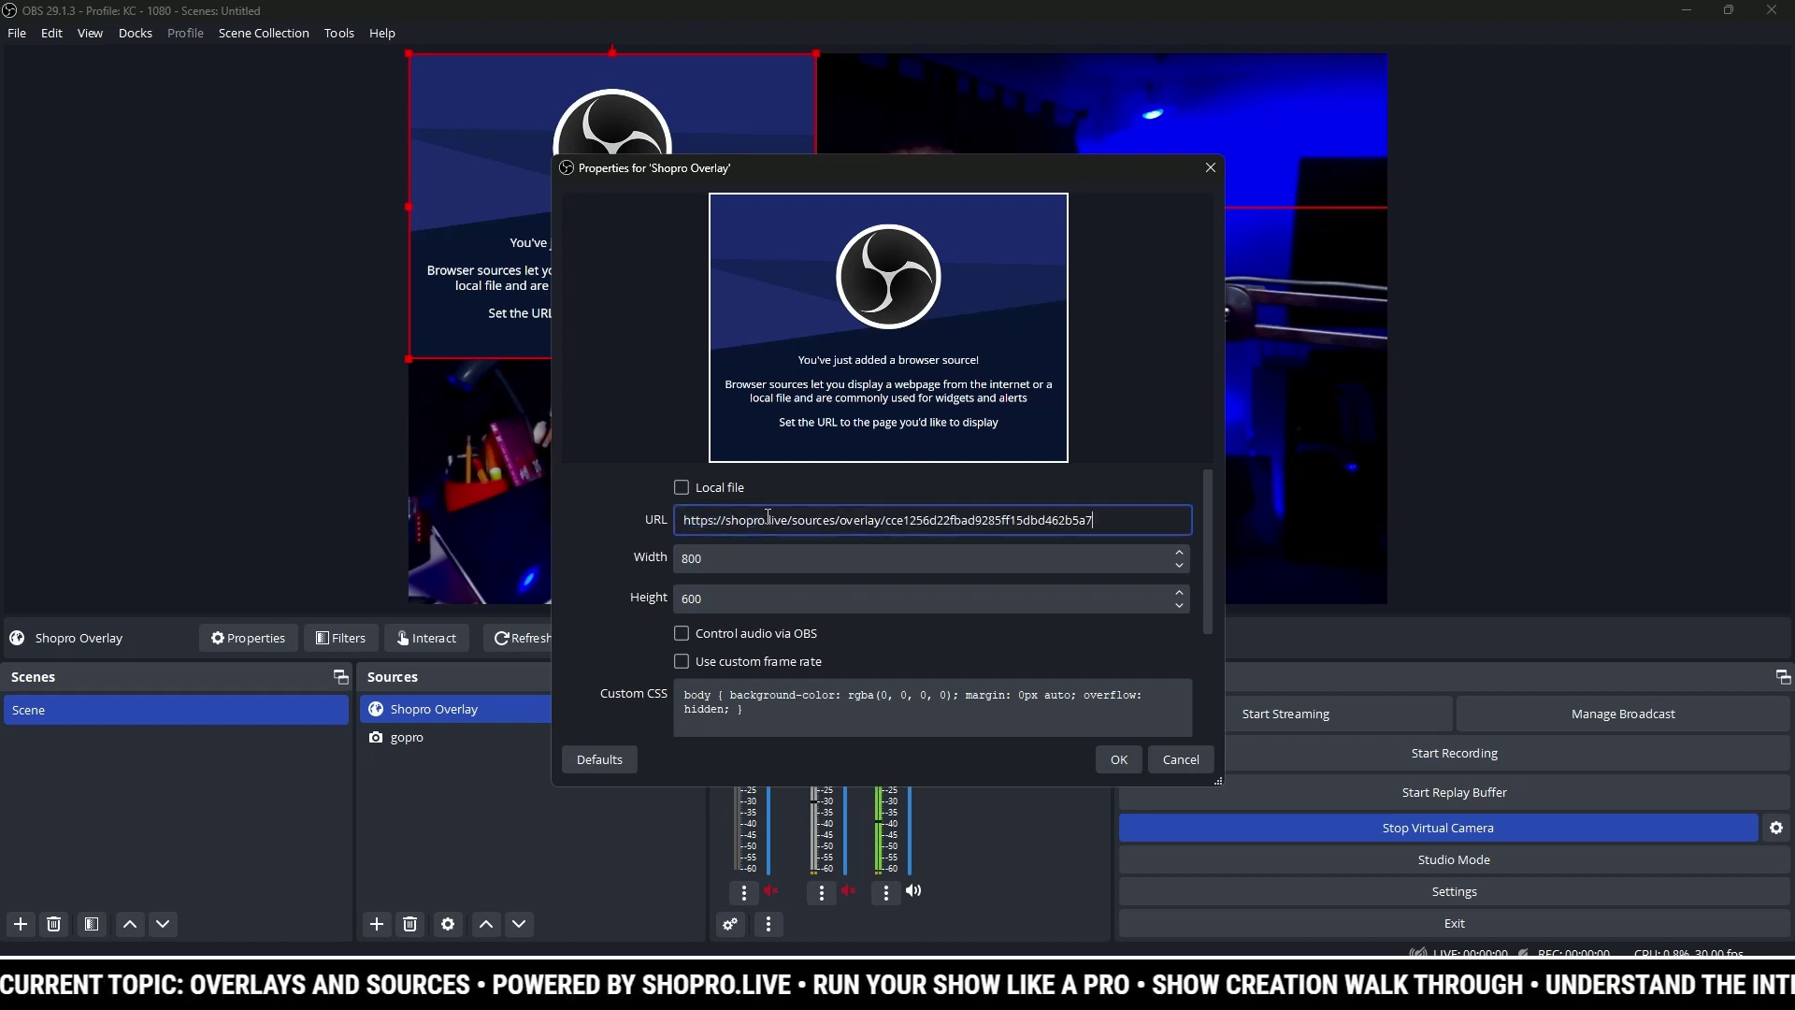
{"action": "triple_click", "coordinate": [793, 554]}
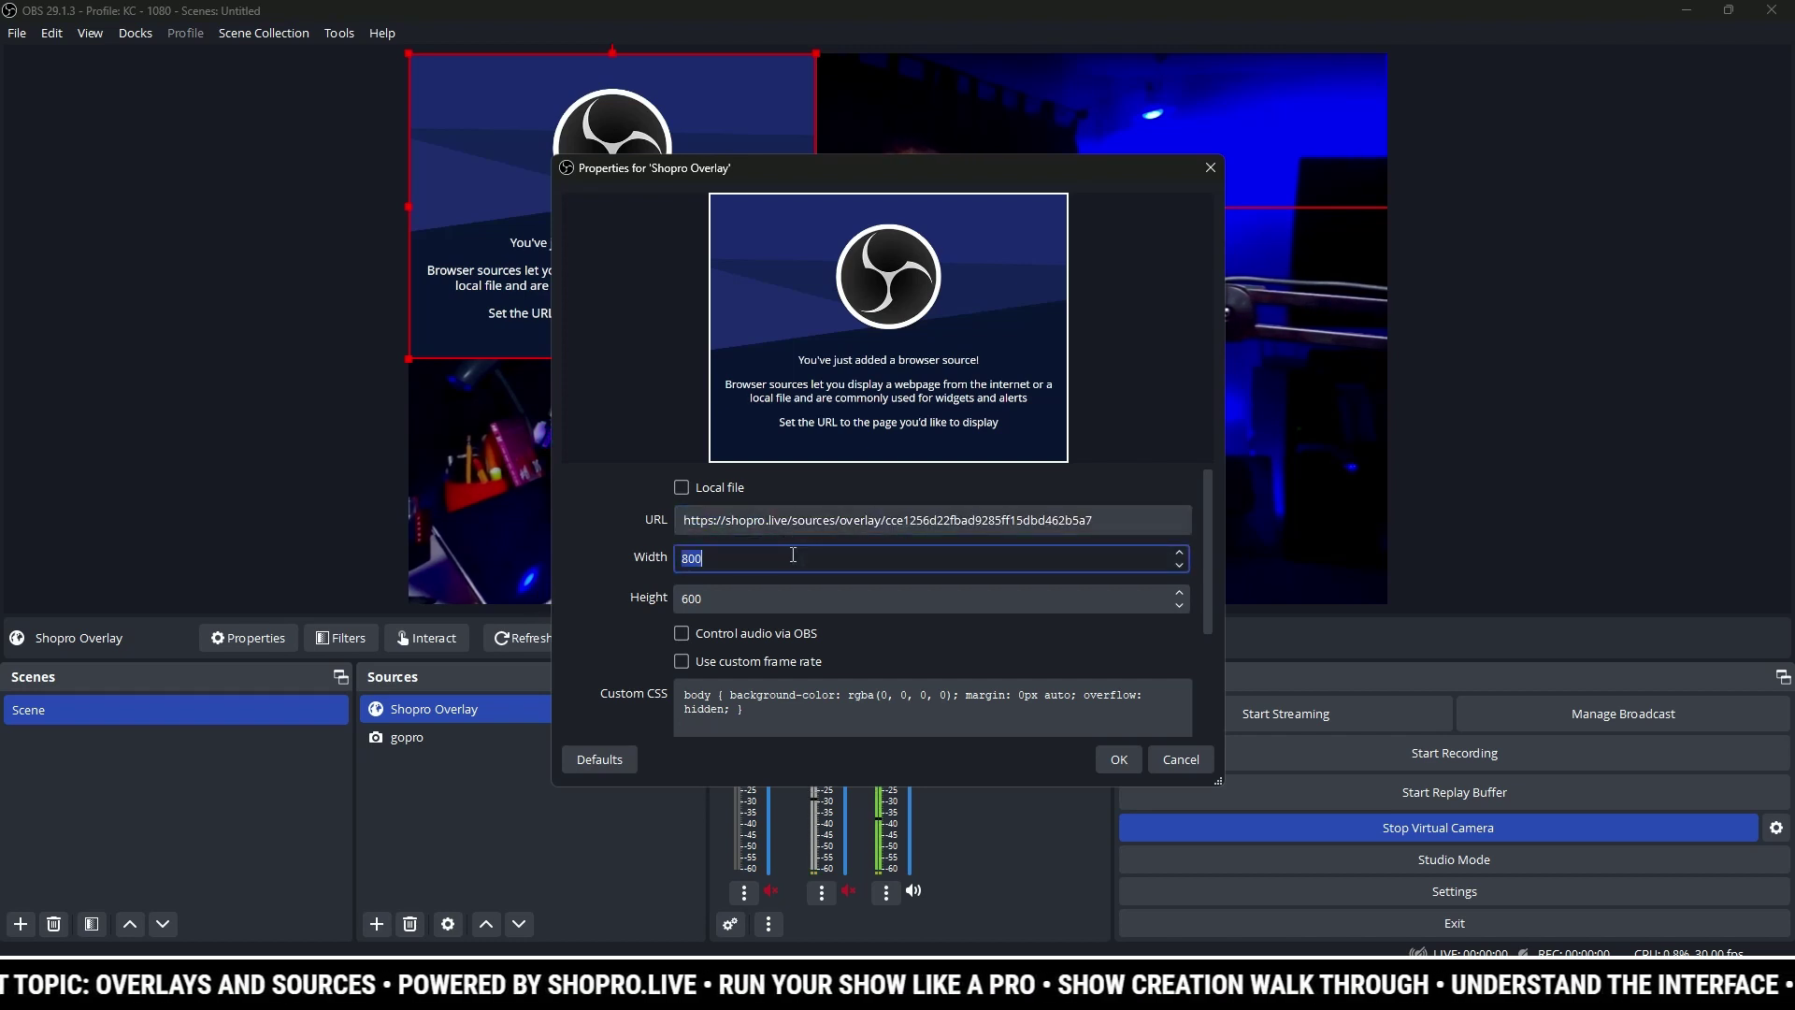
{"action": "key", "text": "Tab"}
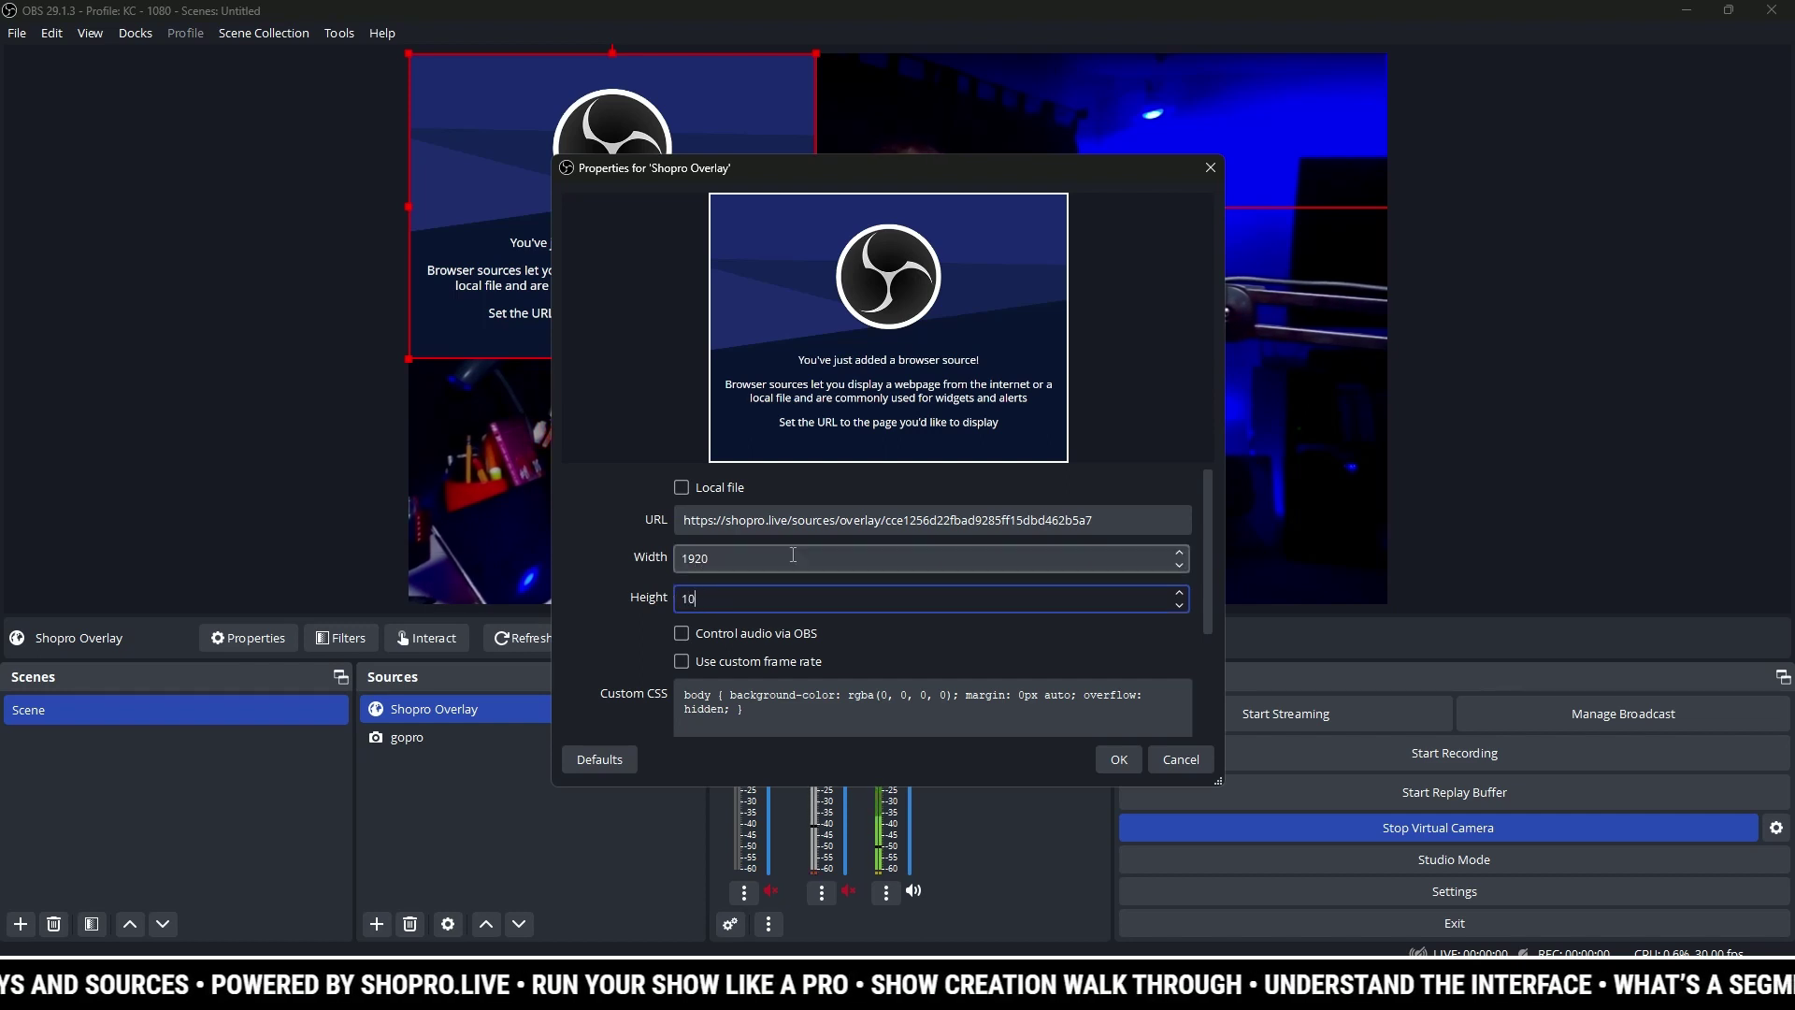
{"action": "left_click", "coordinate": [680, 662]}
{"action": "left_click", "coordinate": [712, 693]}
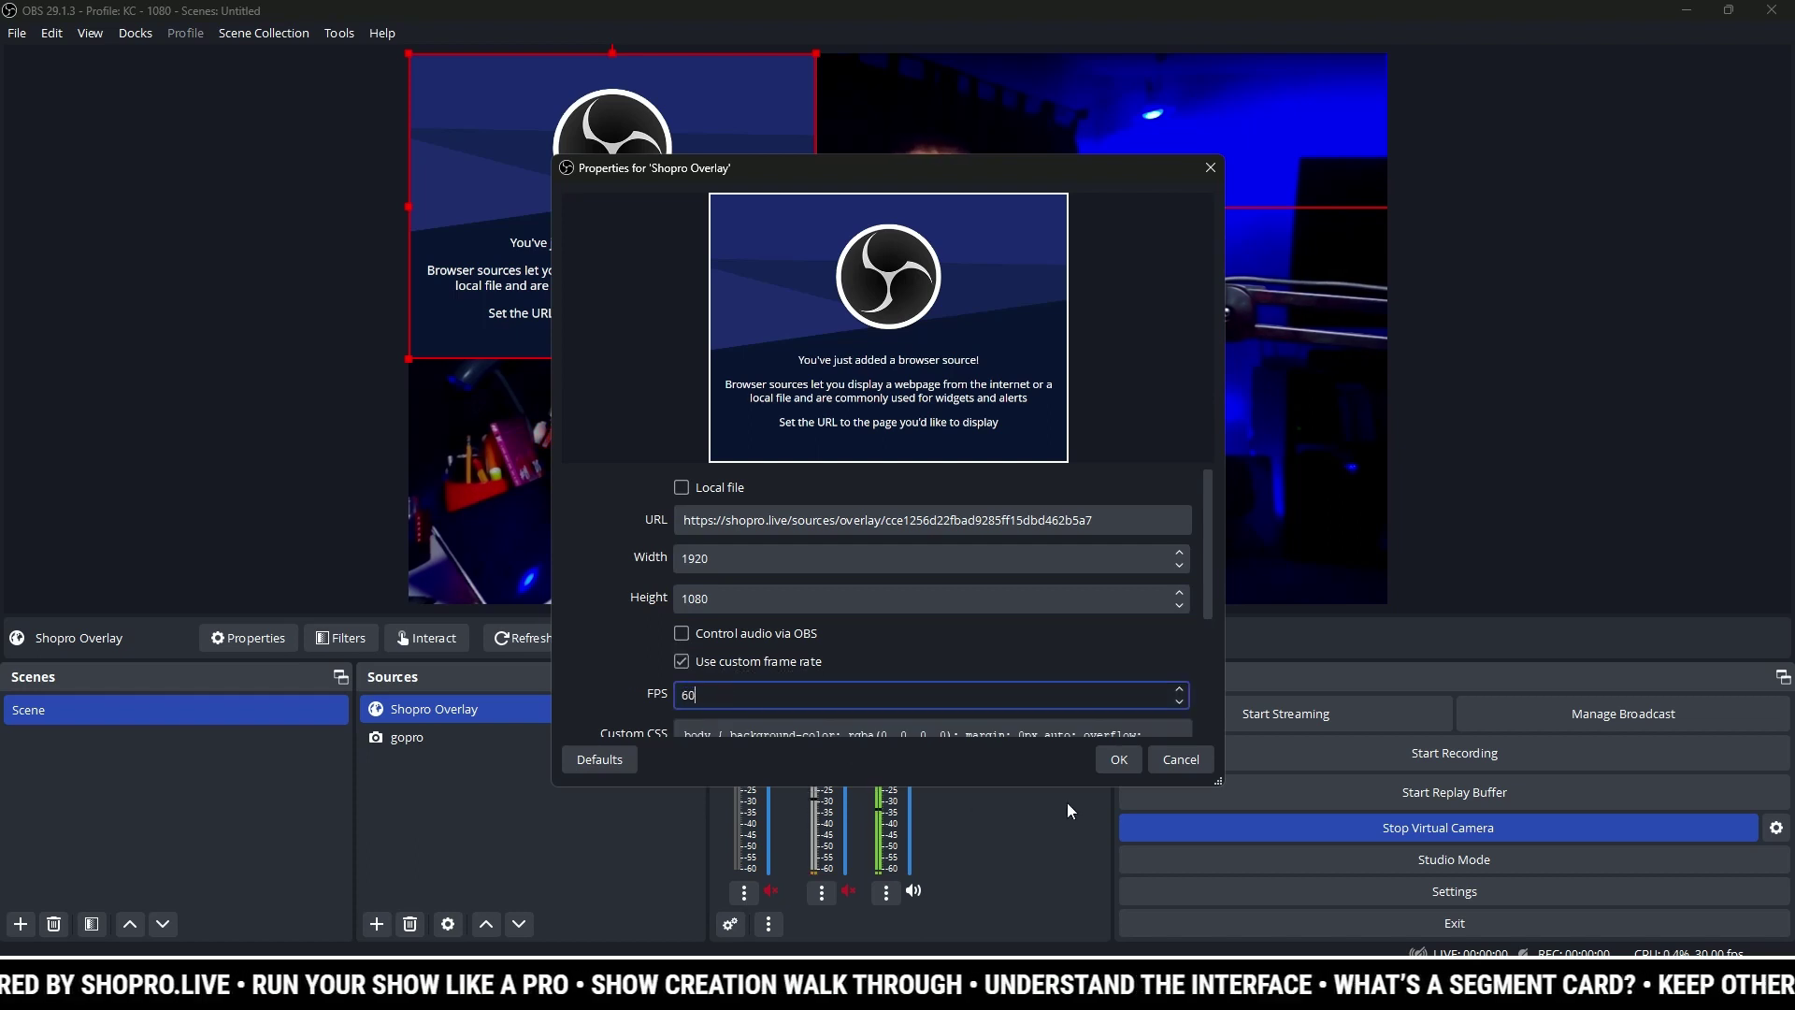
{"action": "left_click", "coordinate": [1119, 765]}
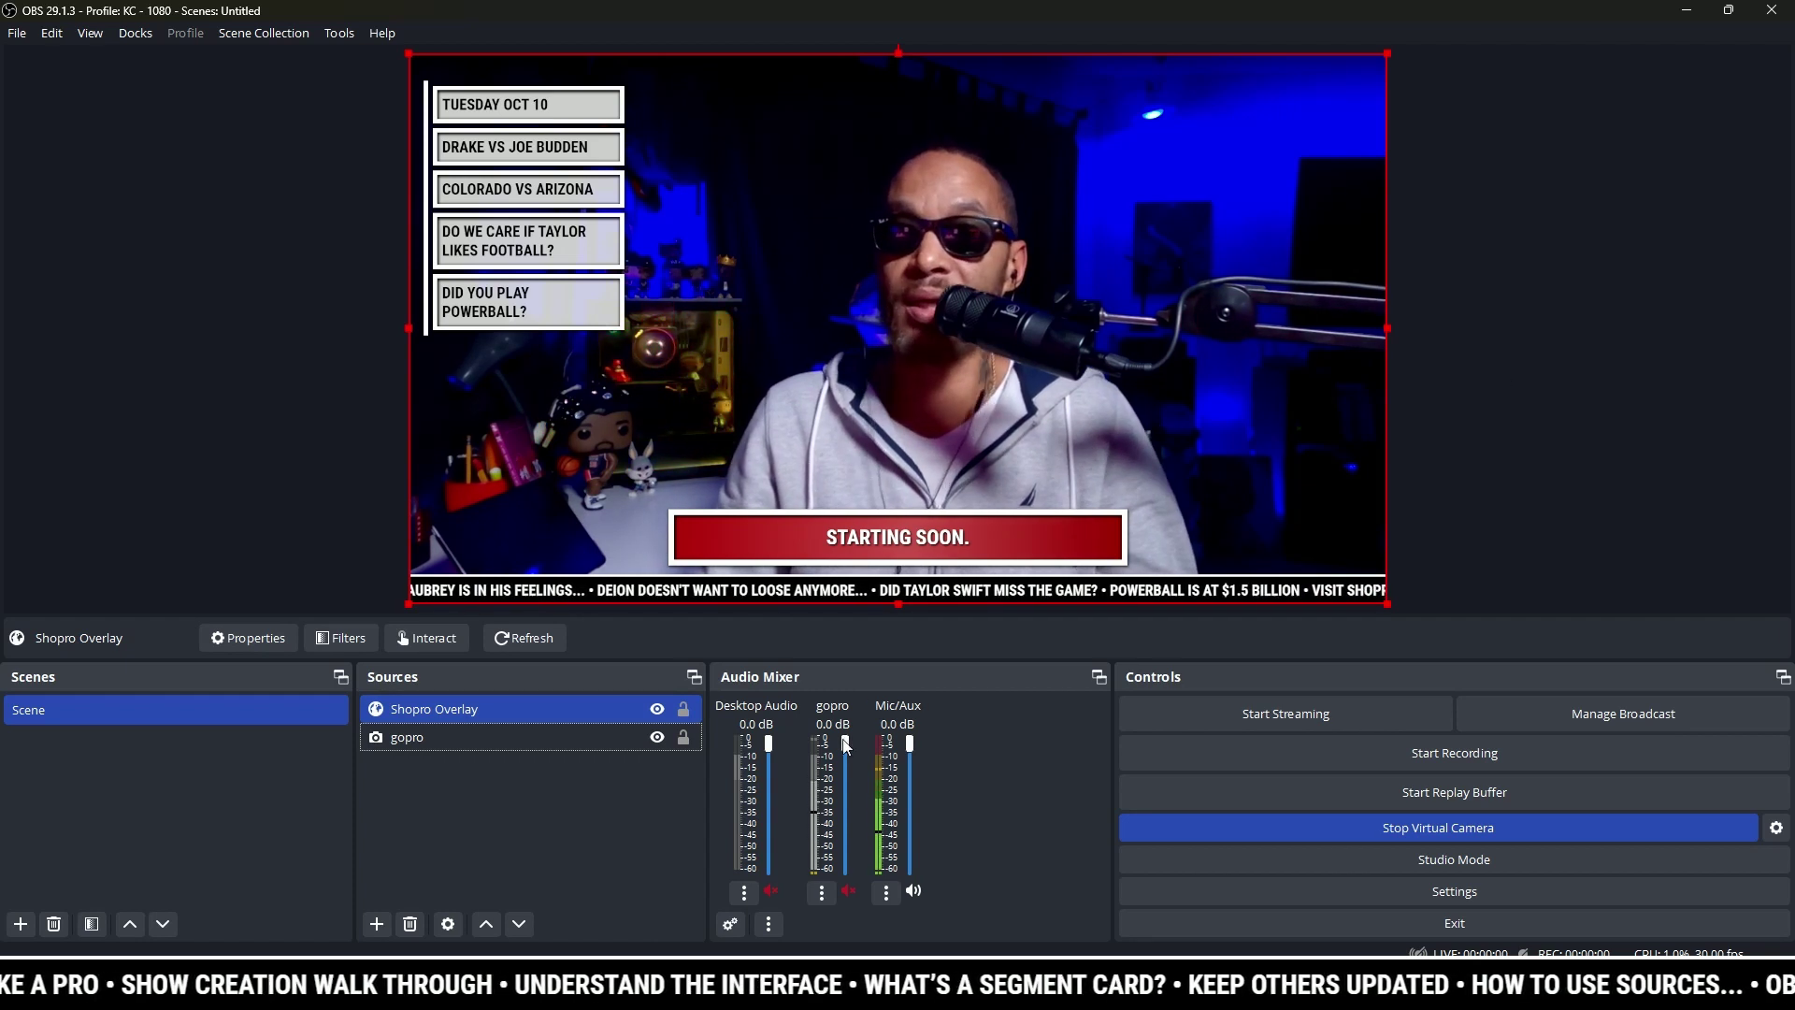
Step: Bring the ShoPro page forward and return to the show dashboard via Home
{"action": "mouse_move", "coordinate": [810, 949]}
{"action": "left_click", "coordinate": [810, 947]}
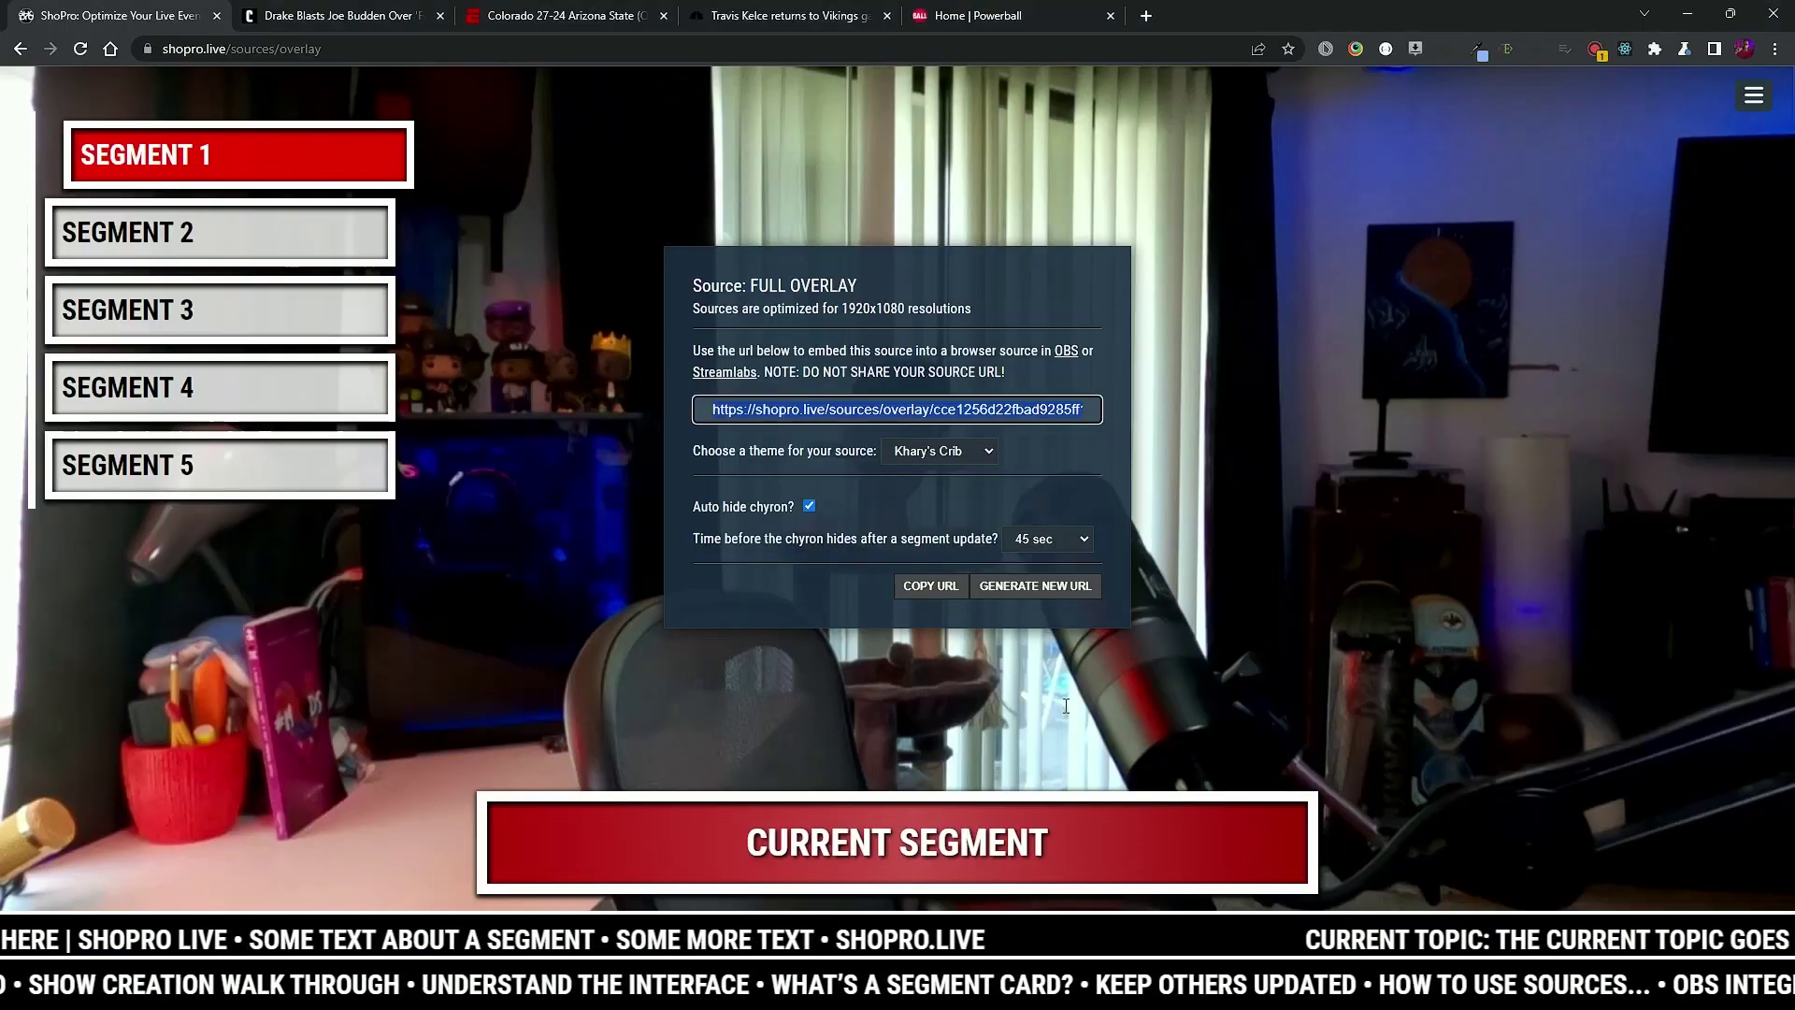
{"action": "left_click", "coordinate": [1755, 99]}
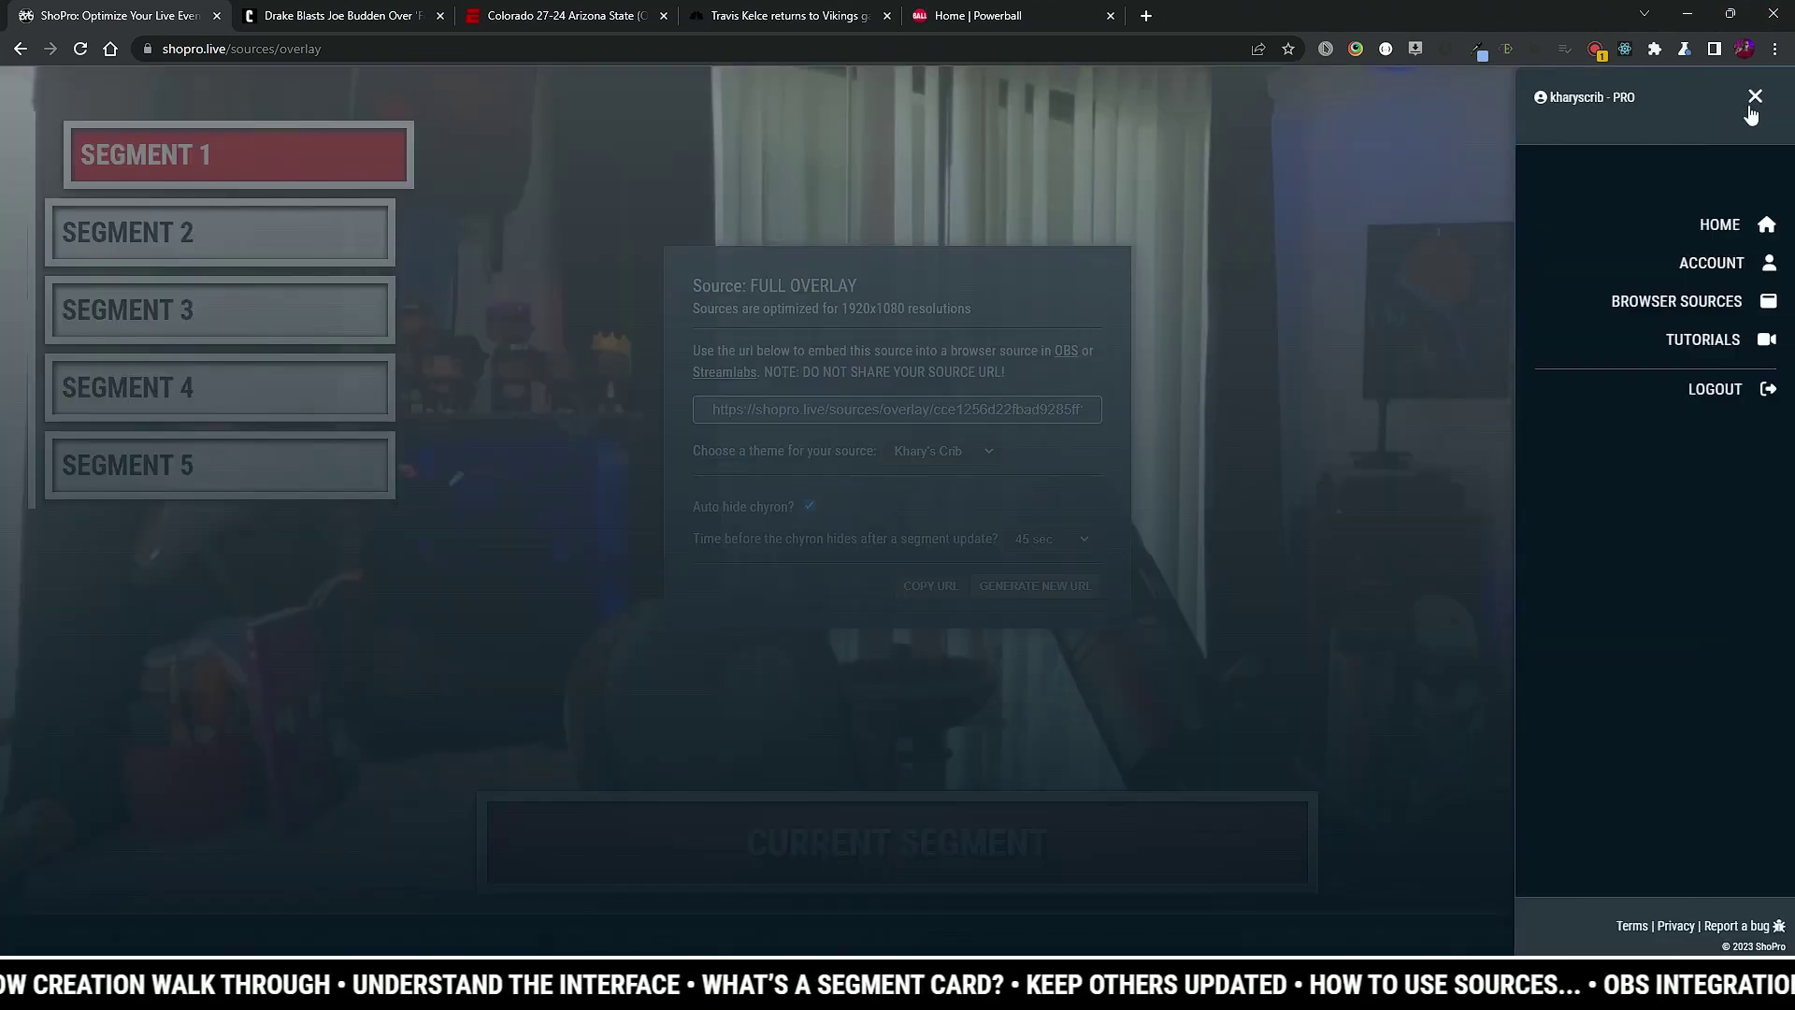
{"action": "left_click", "coordinate": [1719, 226]}
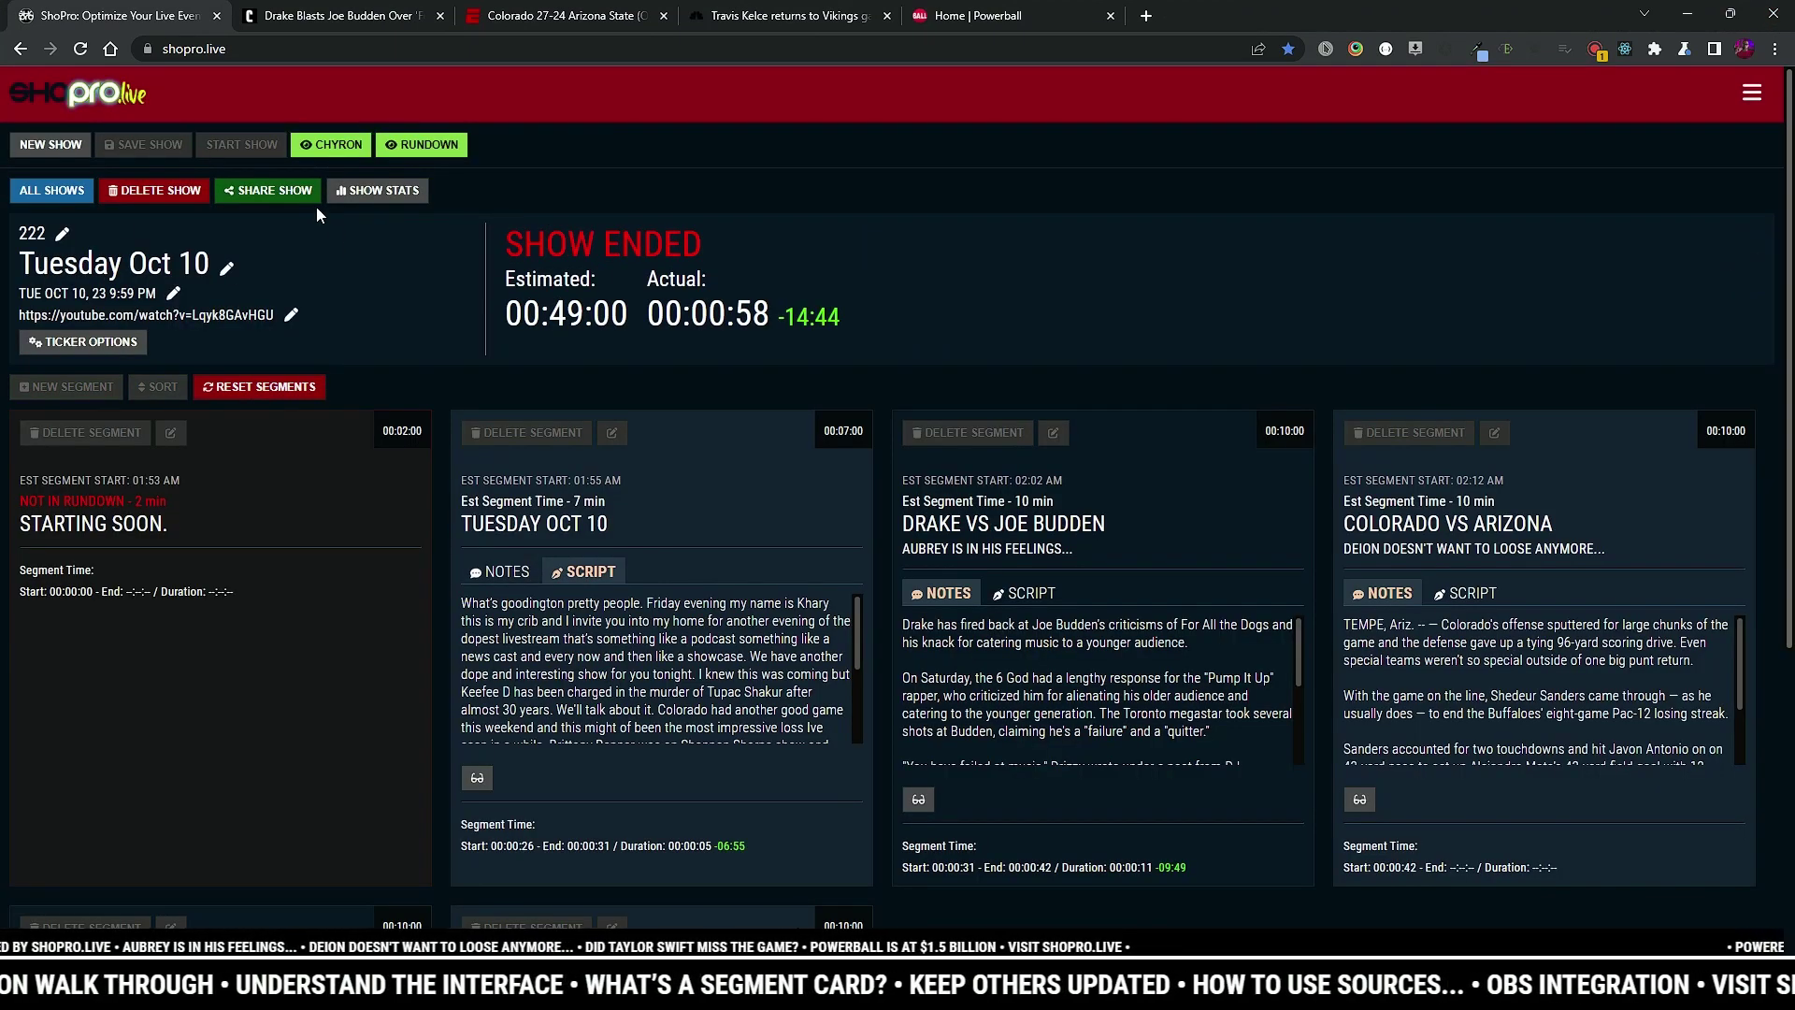
Step: Reset the segment times, start the show live, and switch back to OBS
{"action": "left_click", "coordinate": [245, 389]}
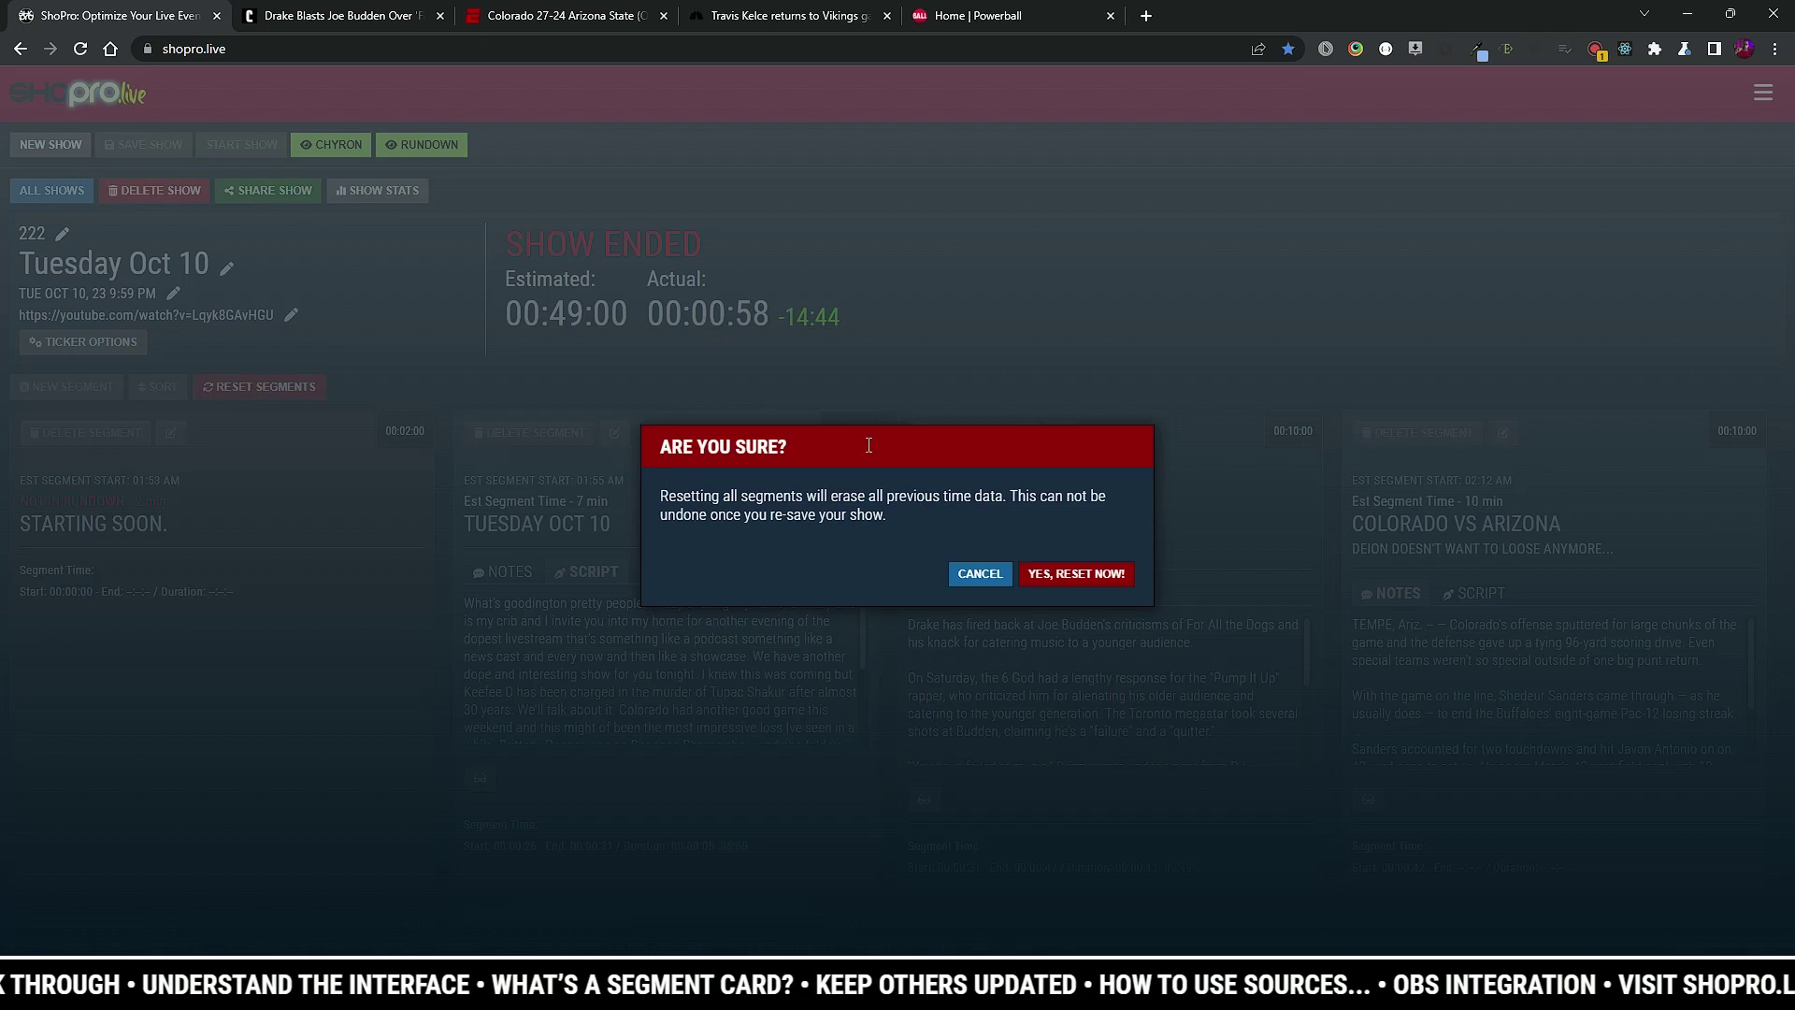
{"action": "left_click", "coordinate": [1075, 574]}
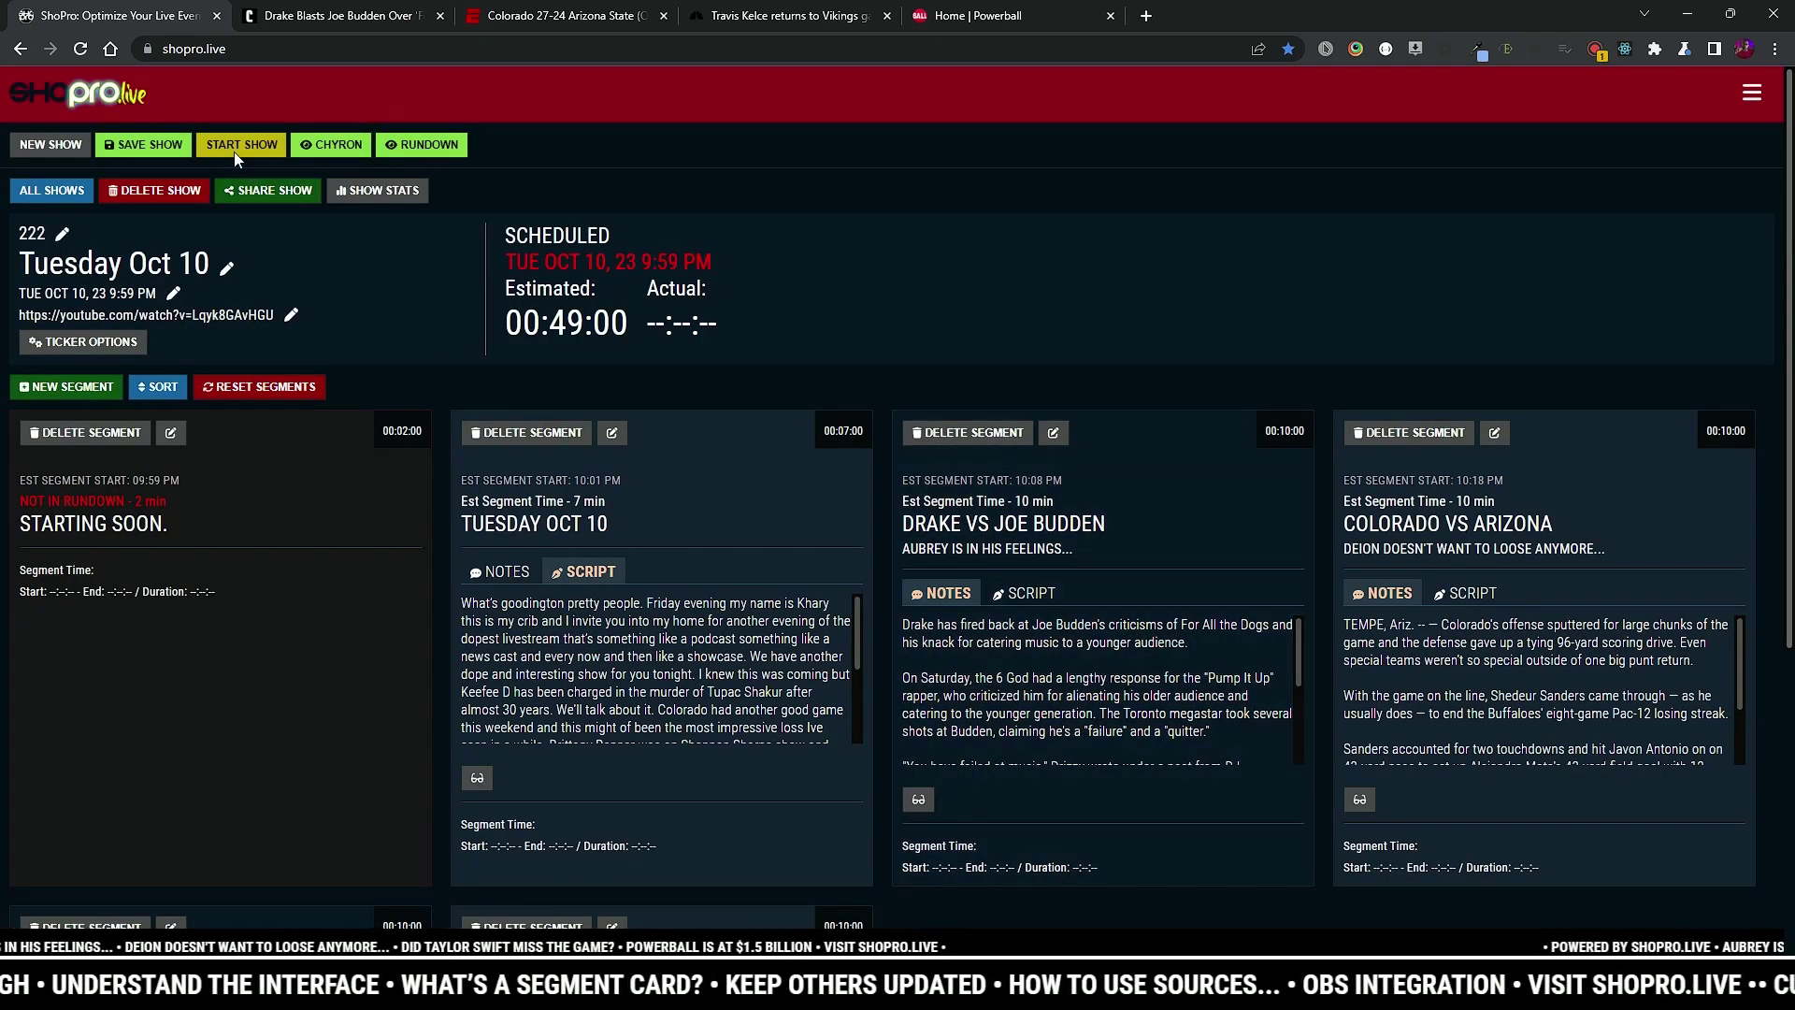
{"action": "left_click", "coordinate": [231, 147]}
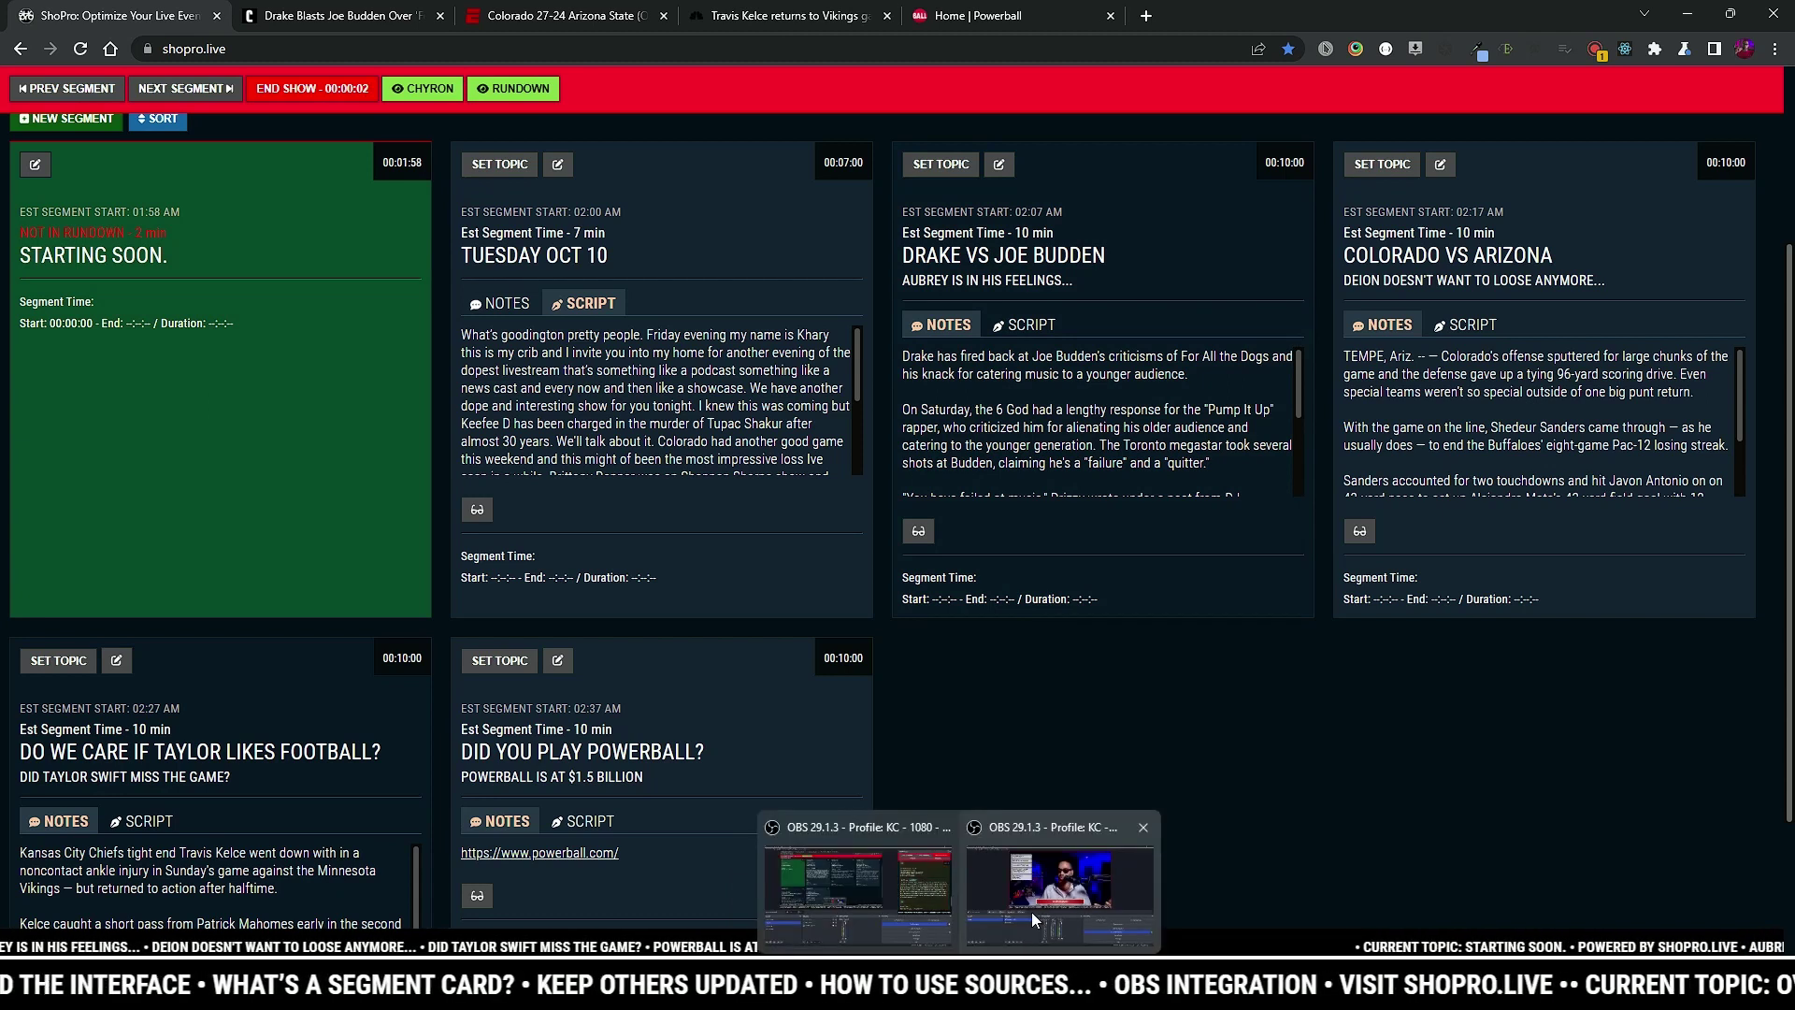
{"action": "left_click", "coordinate": [1066, 842]}
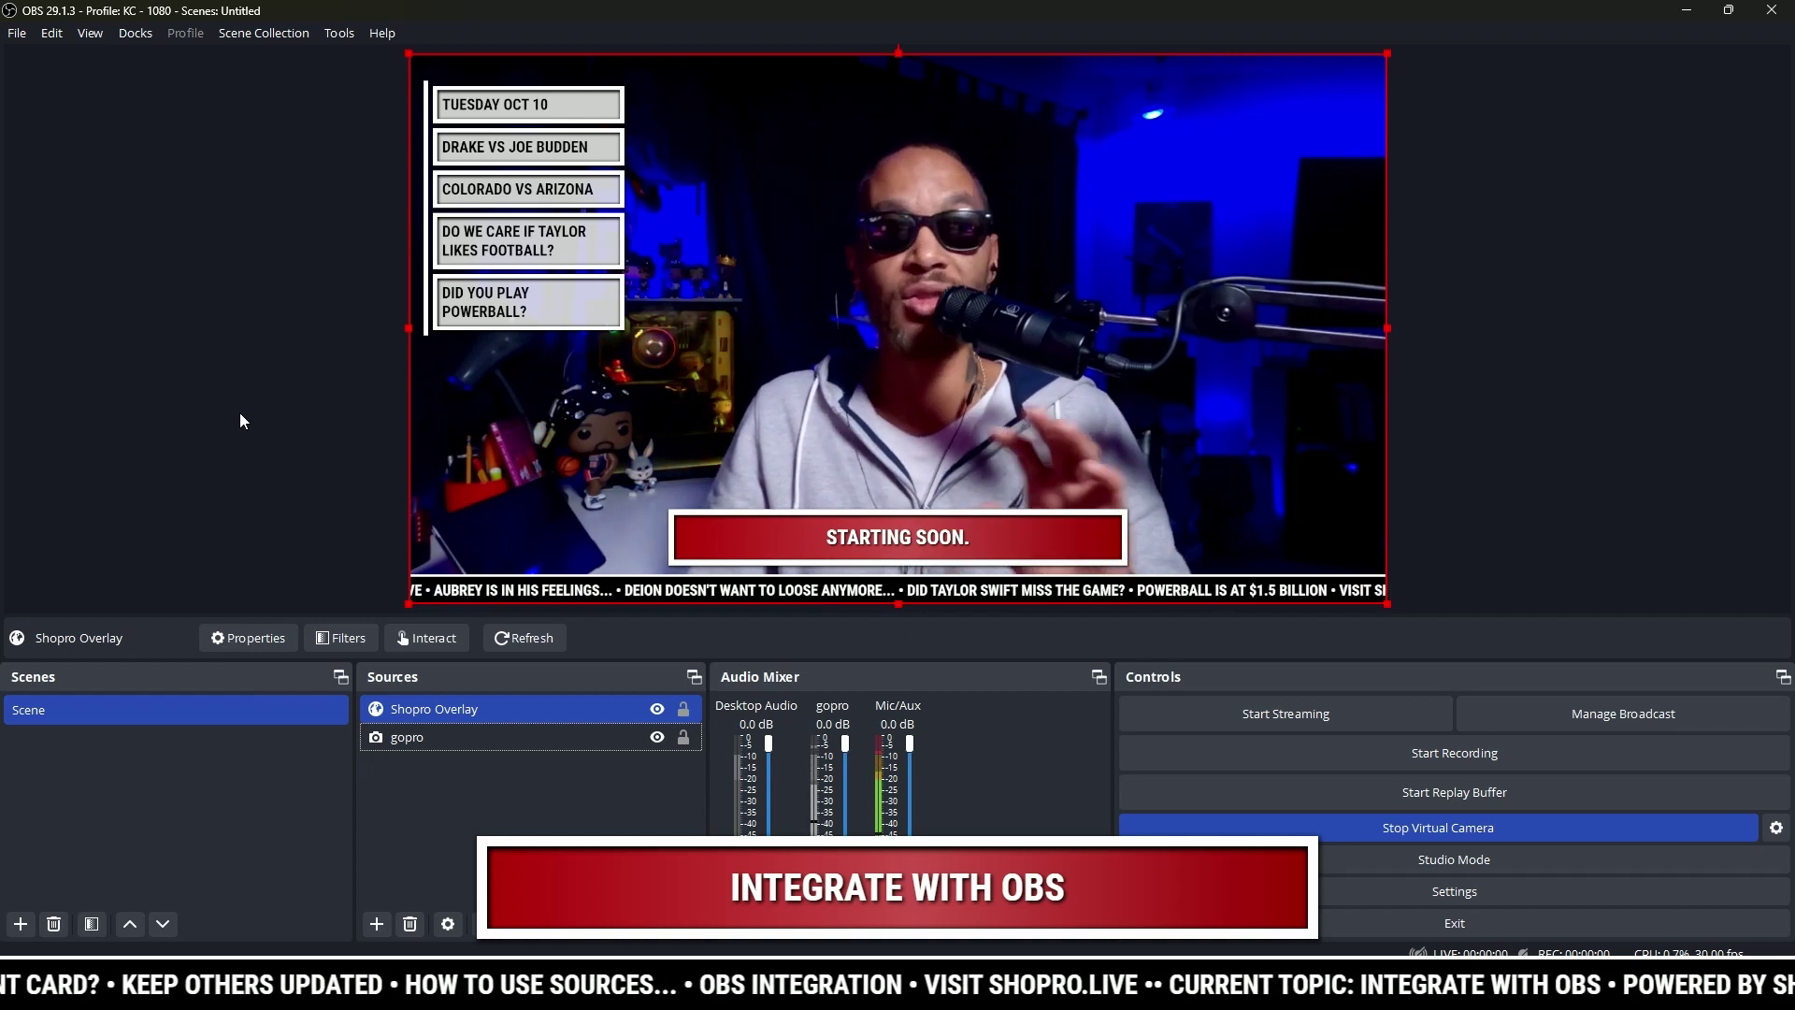
{"action": "left_click", "coordinate": [139, 33]}
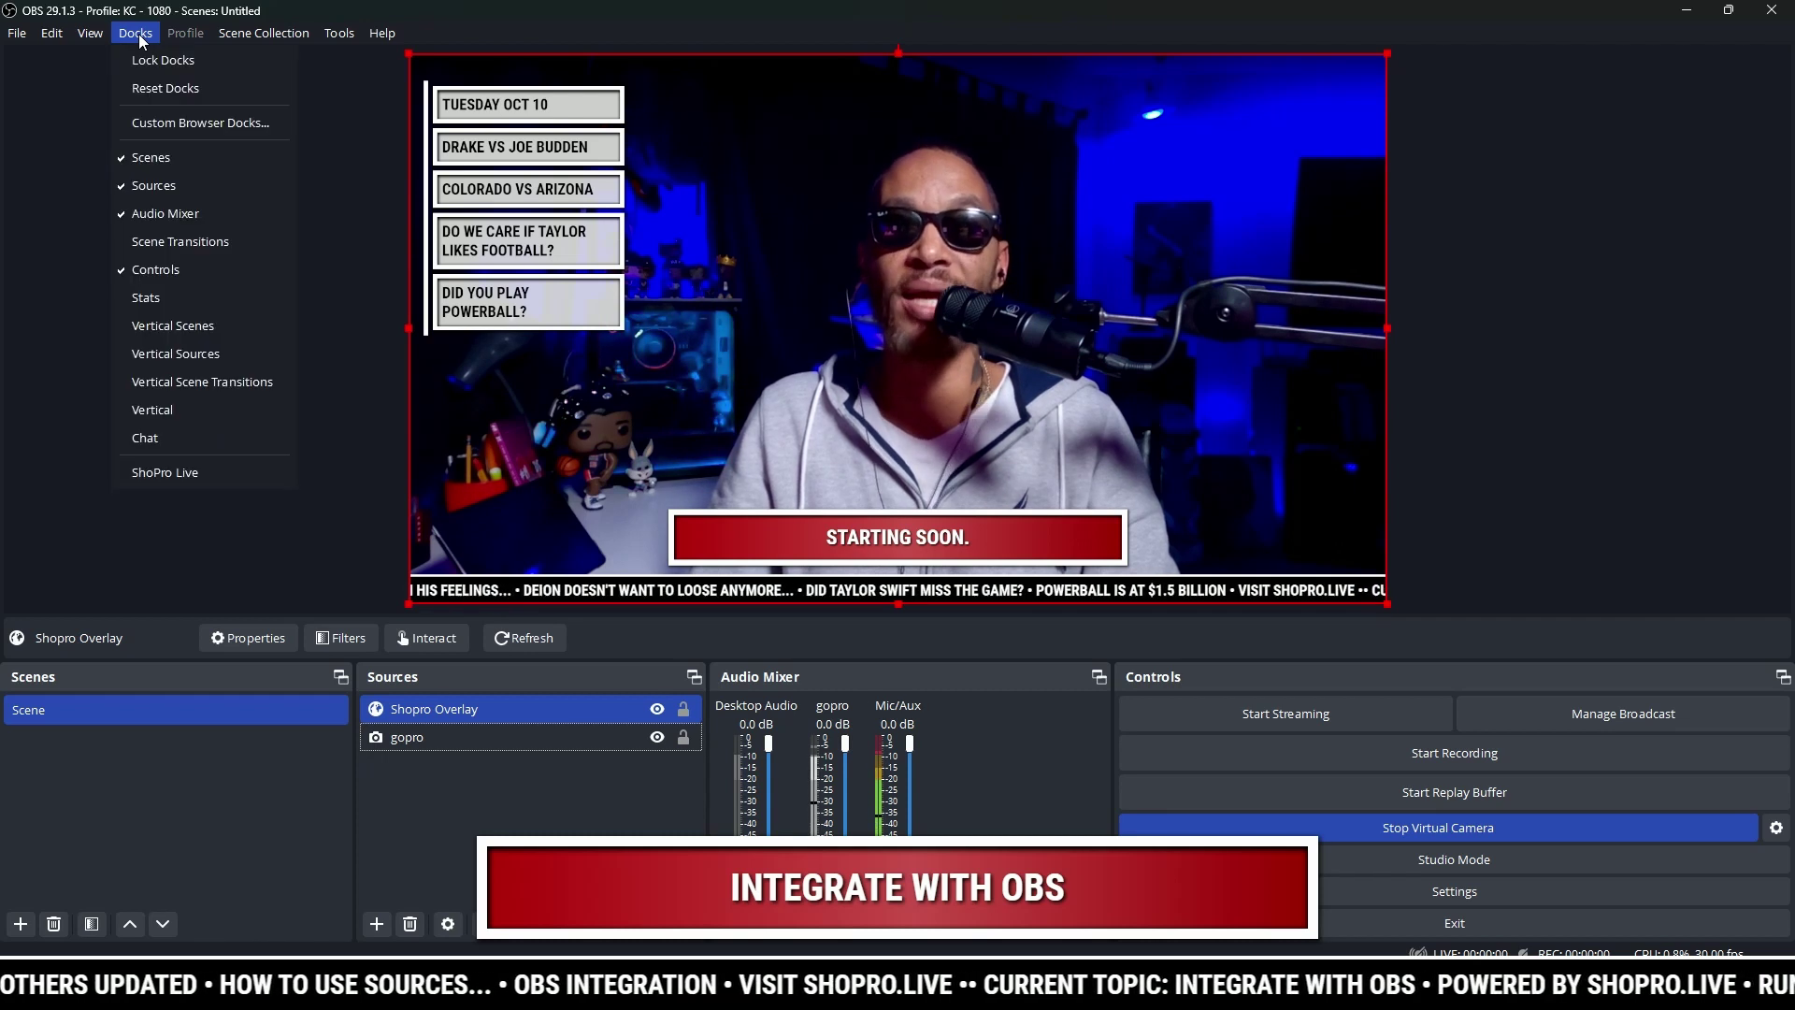
{"action": "left_click", "coordinate": [175, 129]}
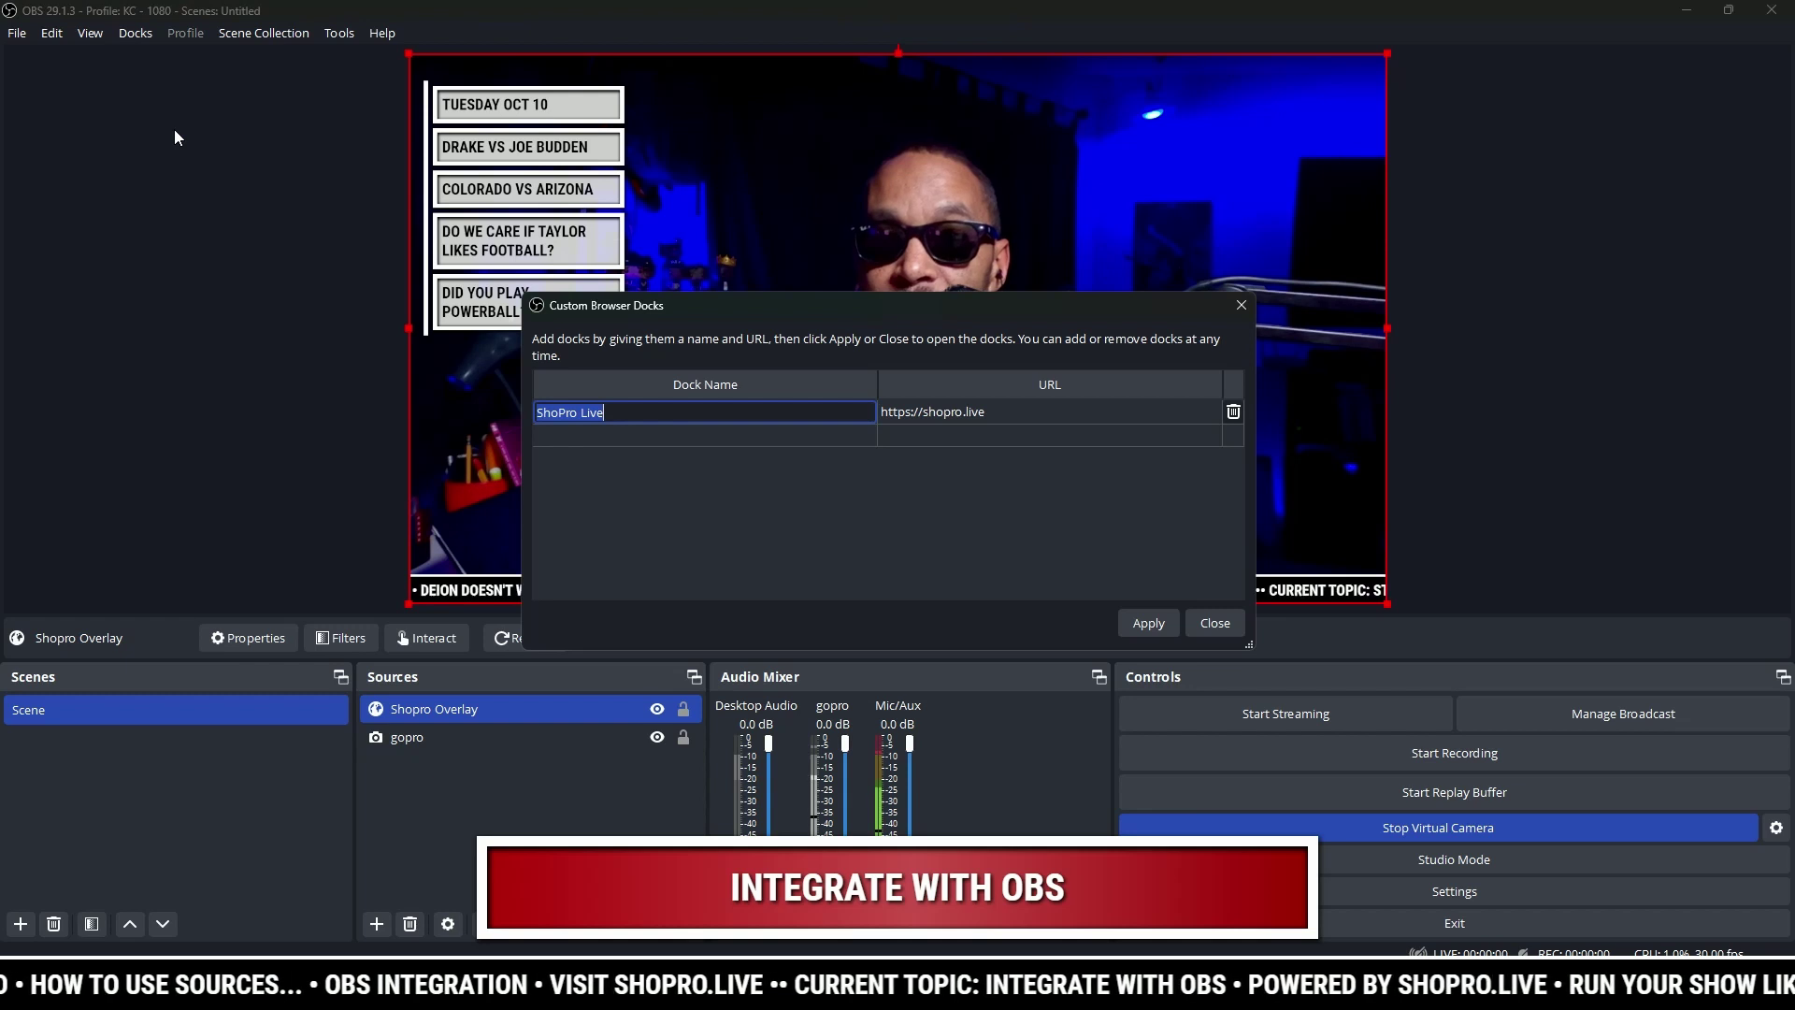
{"action": "left_click", "coordinate": [668, 435]}
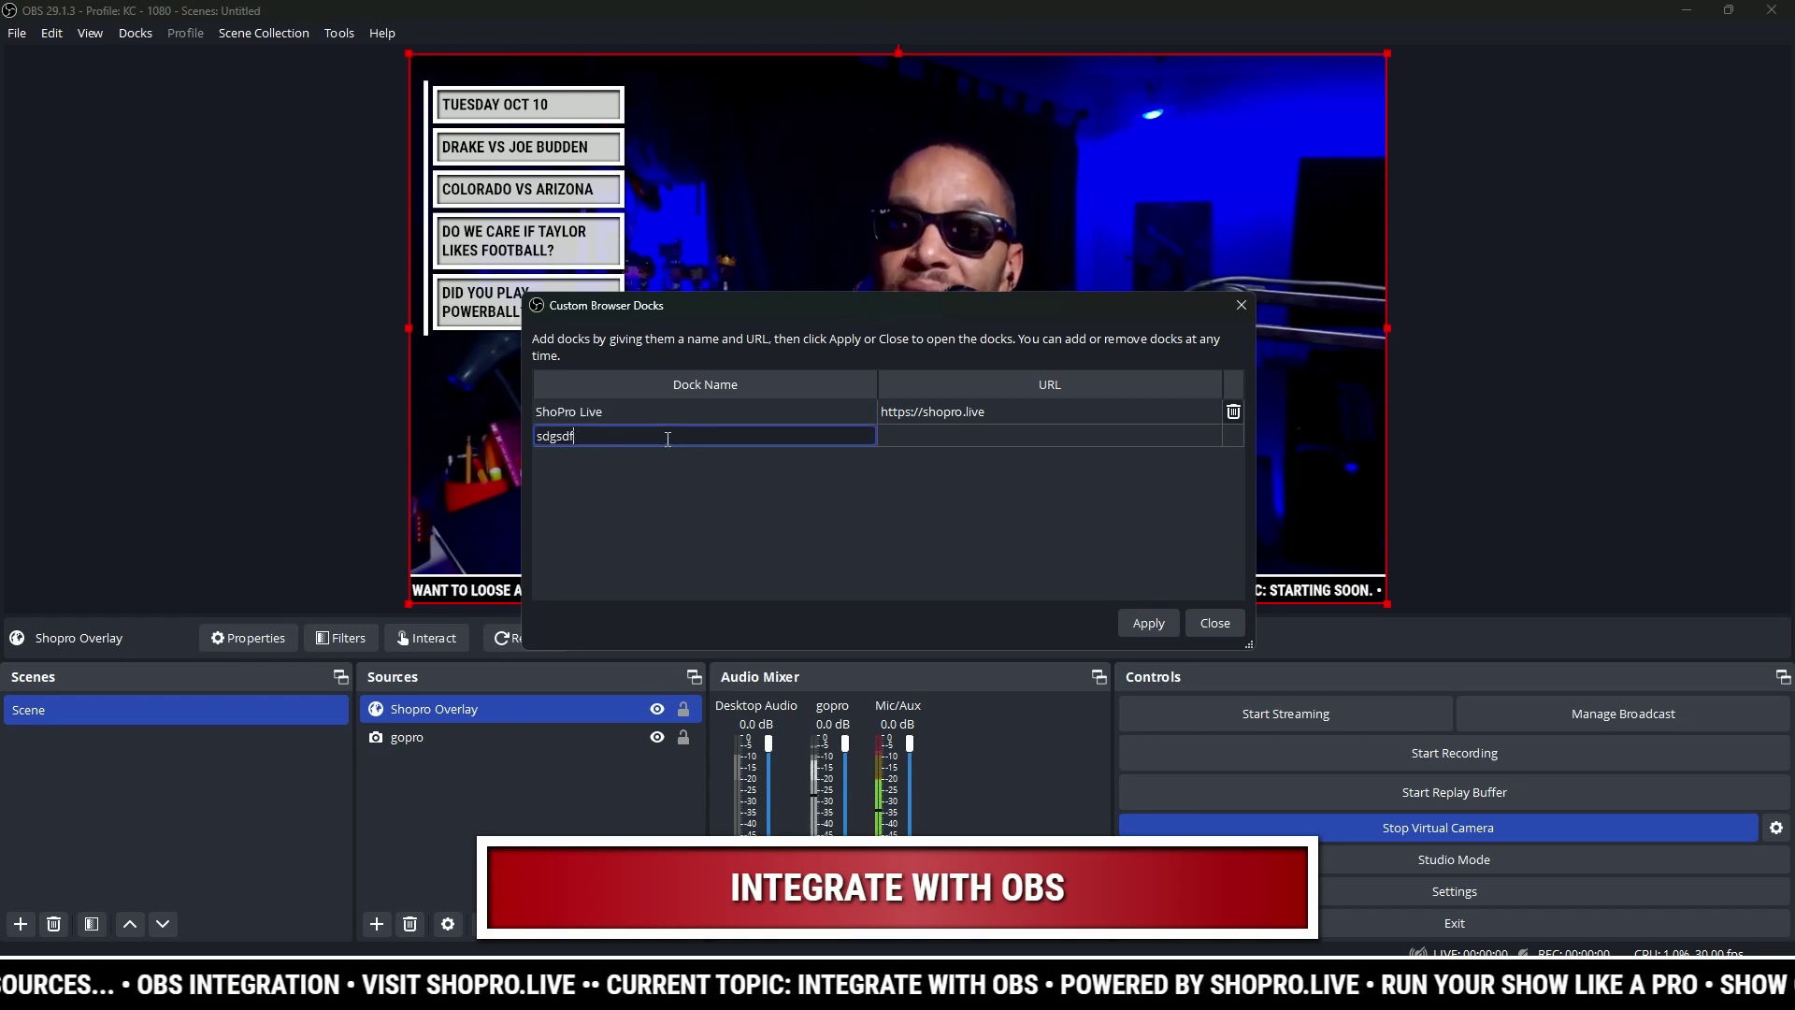
{"action": "double_click", "coordinate": [623, 413]}
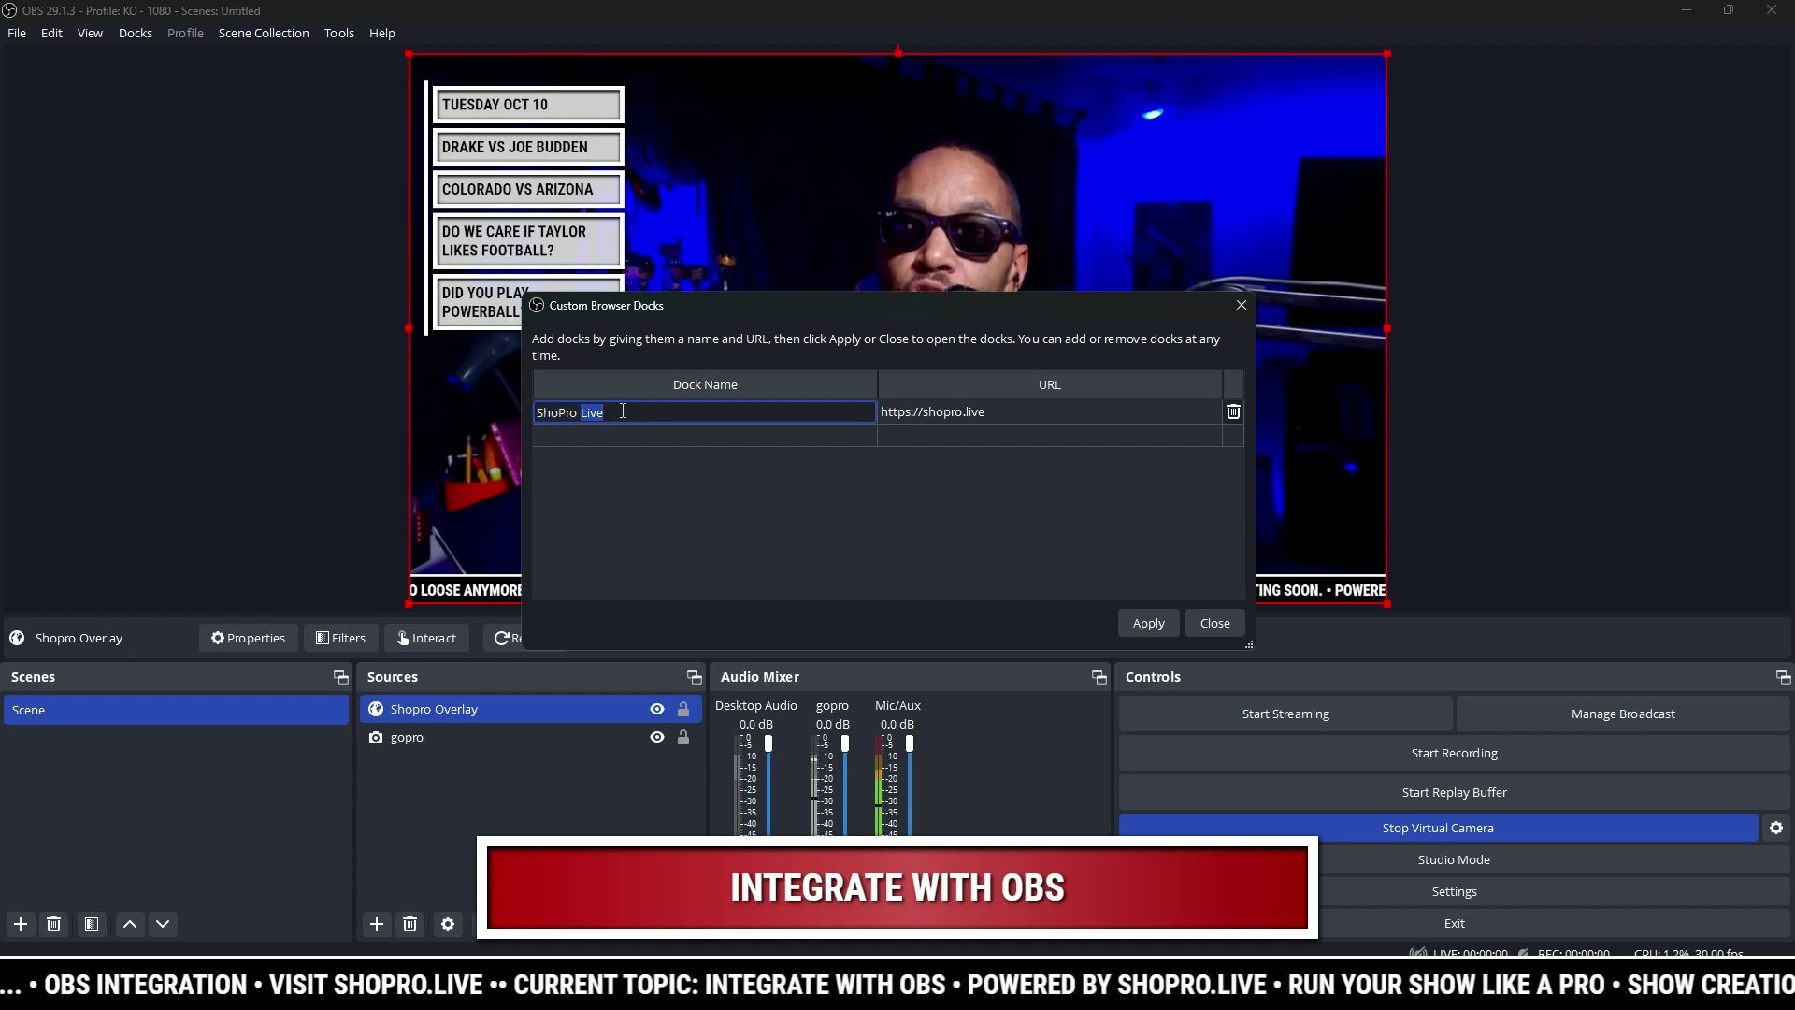
{"action": "double_click", "coordinate": [940, 406]}
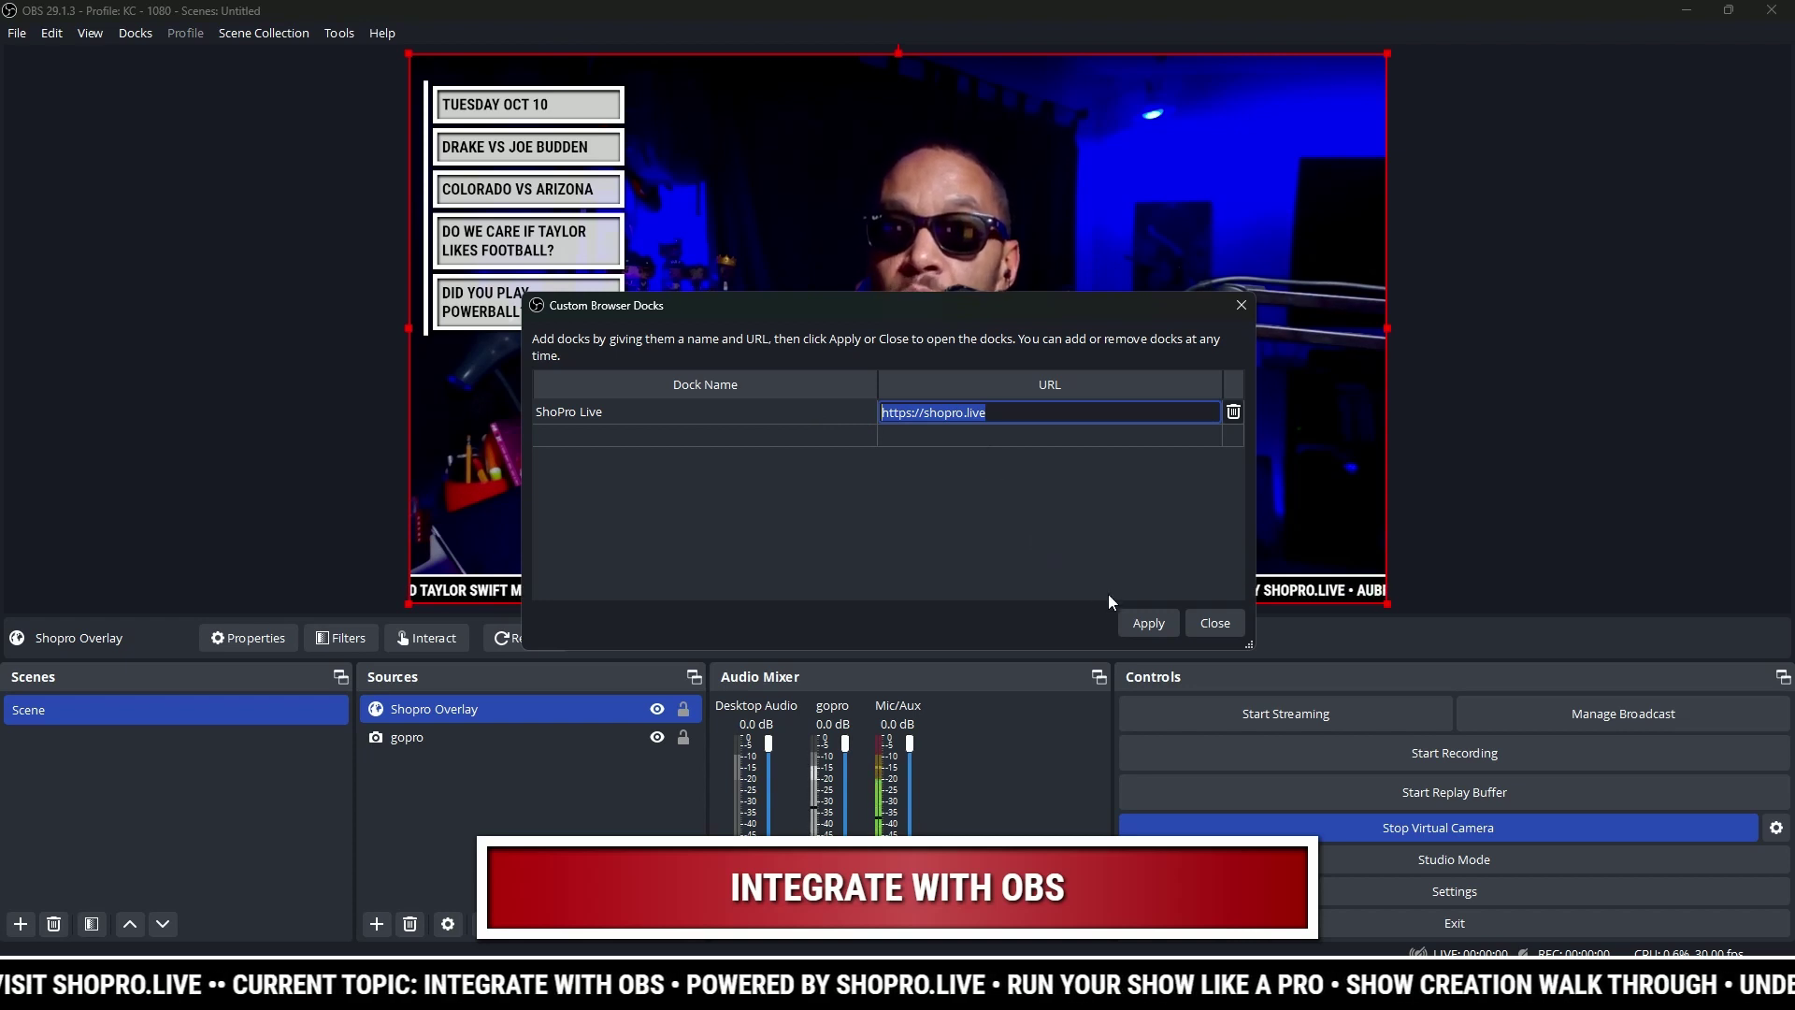
{"action": "left_click", "coordinate": [1204, 620]}
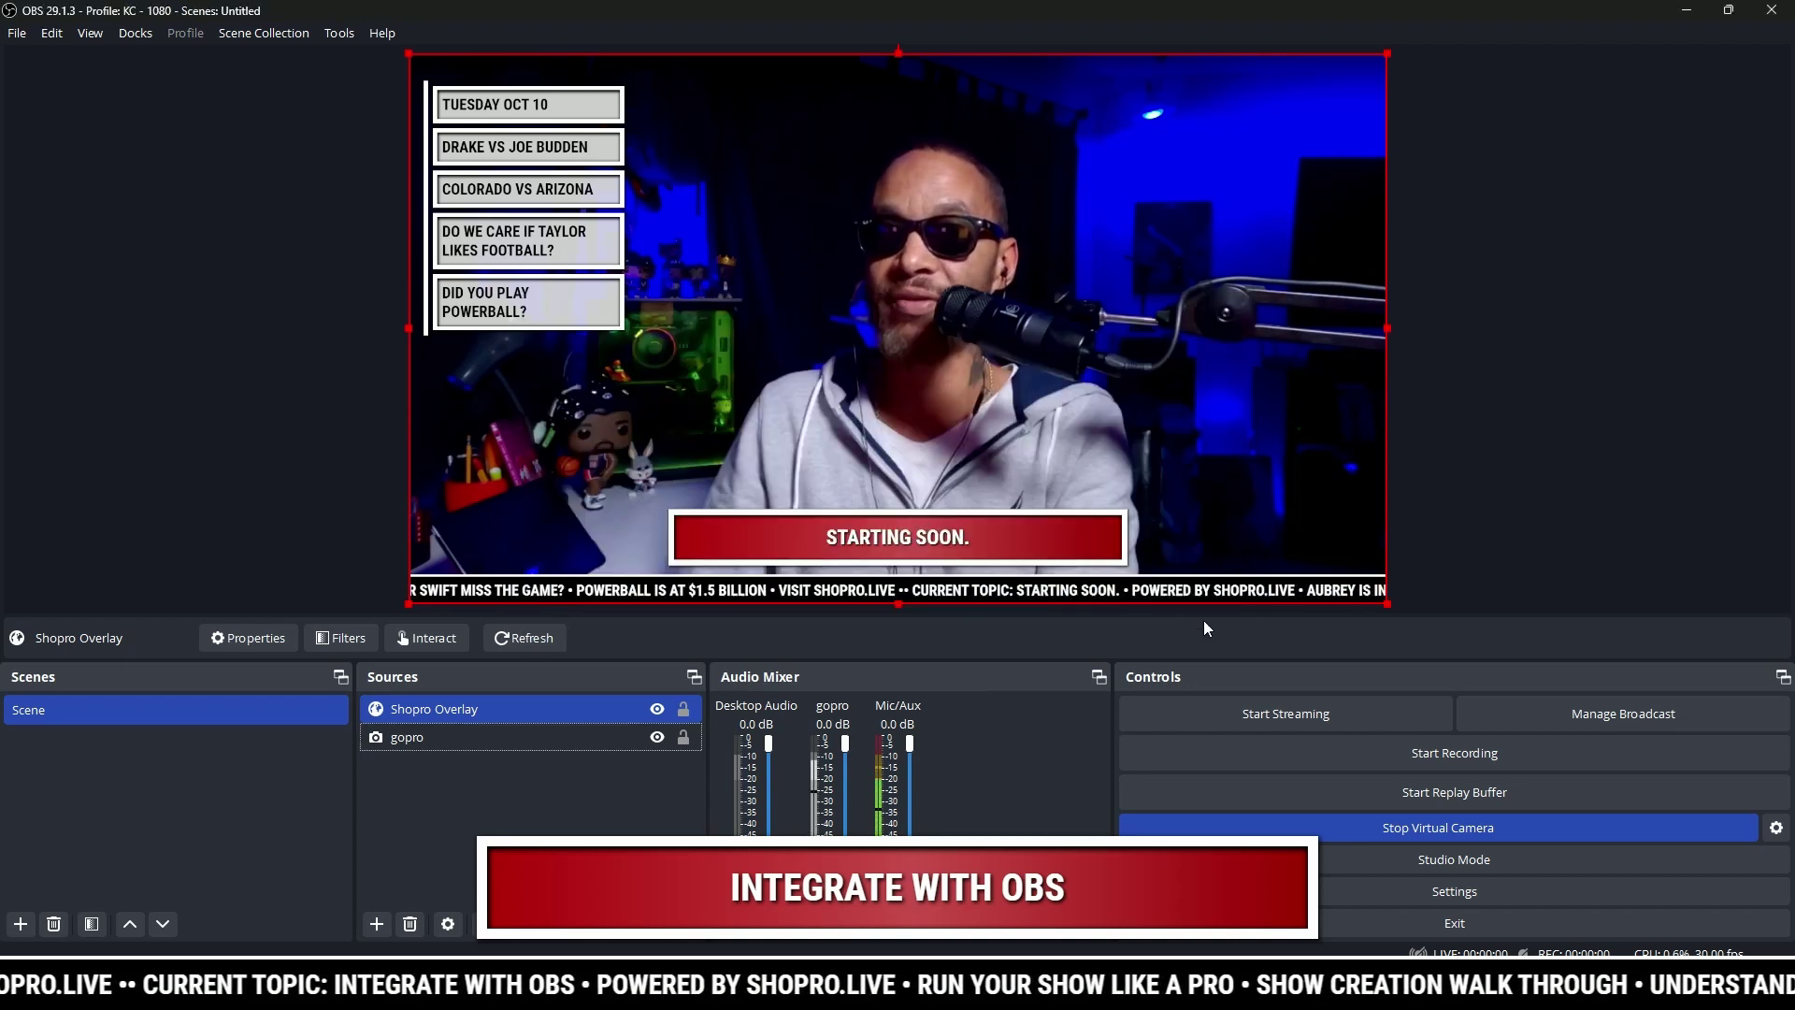
Step: Show the ShoPro Live dock in OBS via Docks and bring up its login form
{"action": "left_click", "coordinate": [127, 33]}
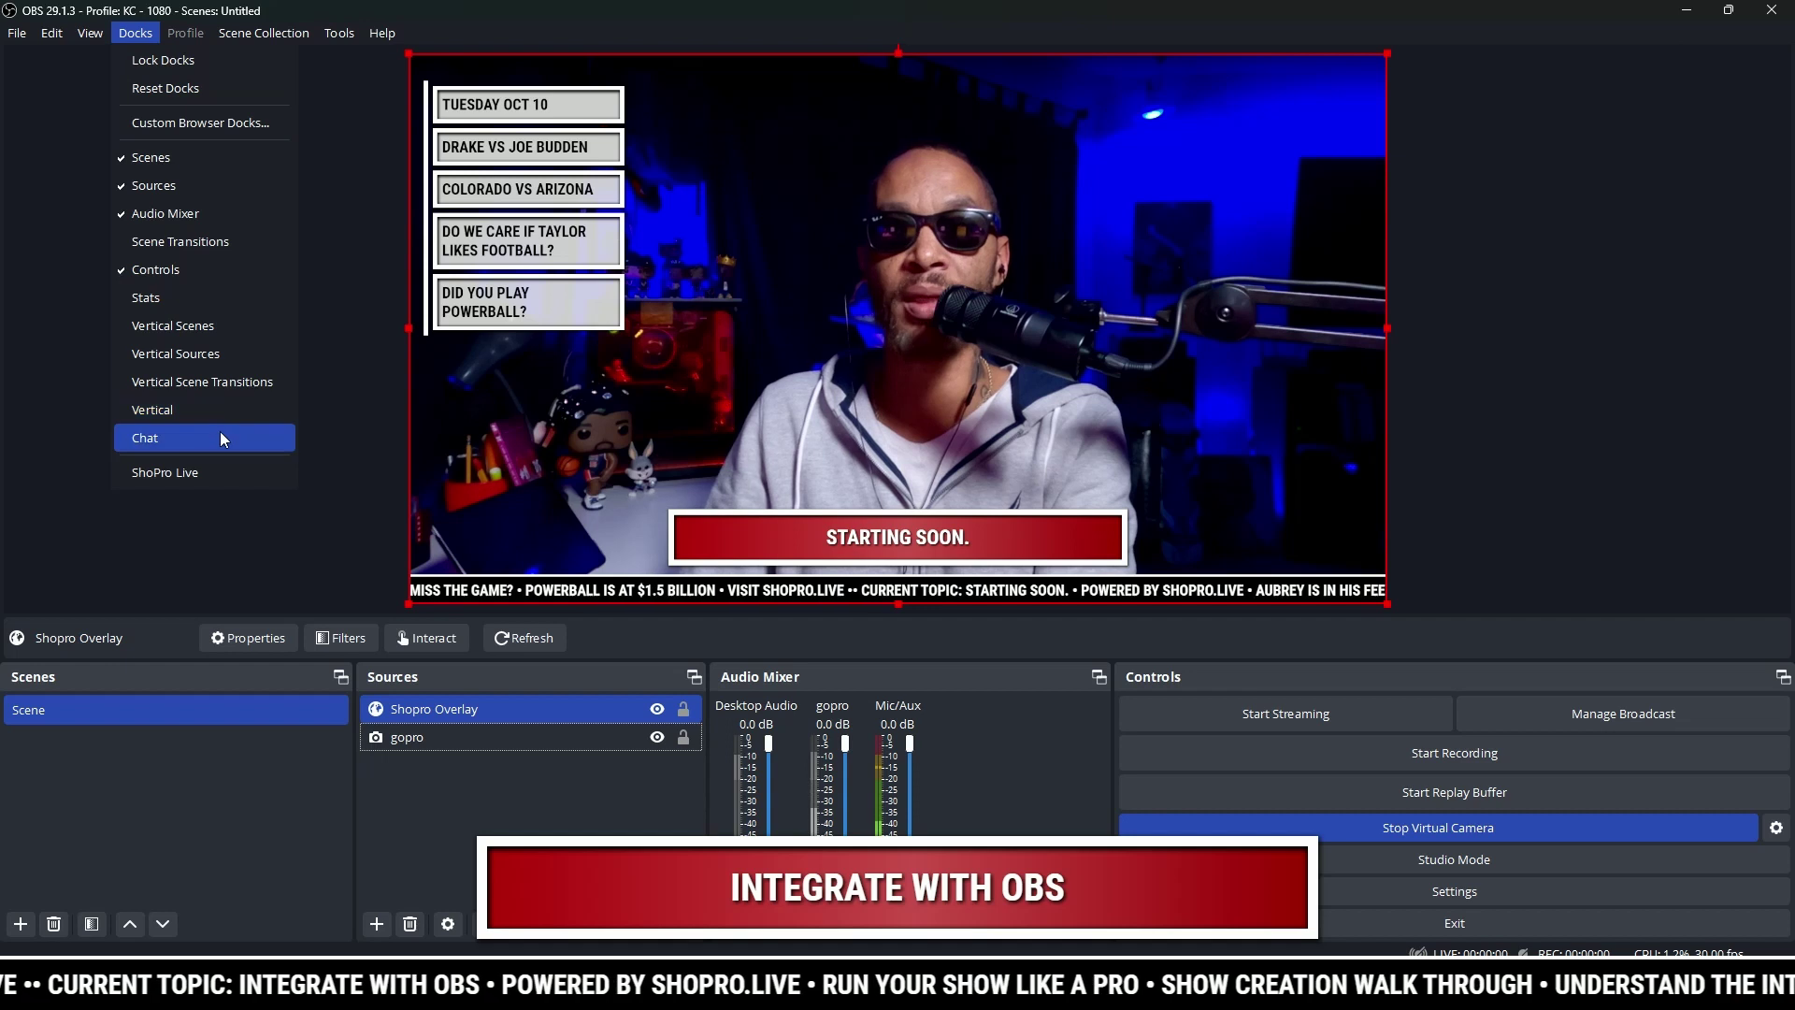
{"action": "left_click", "coordinate": [202, 470]}
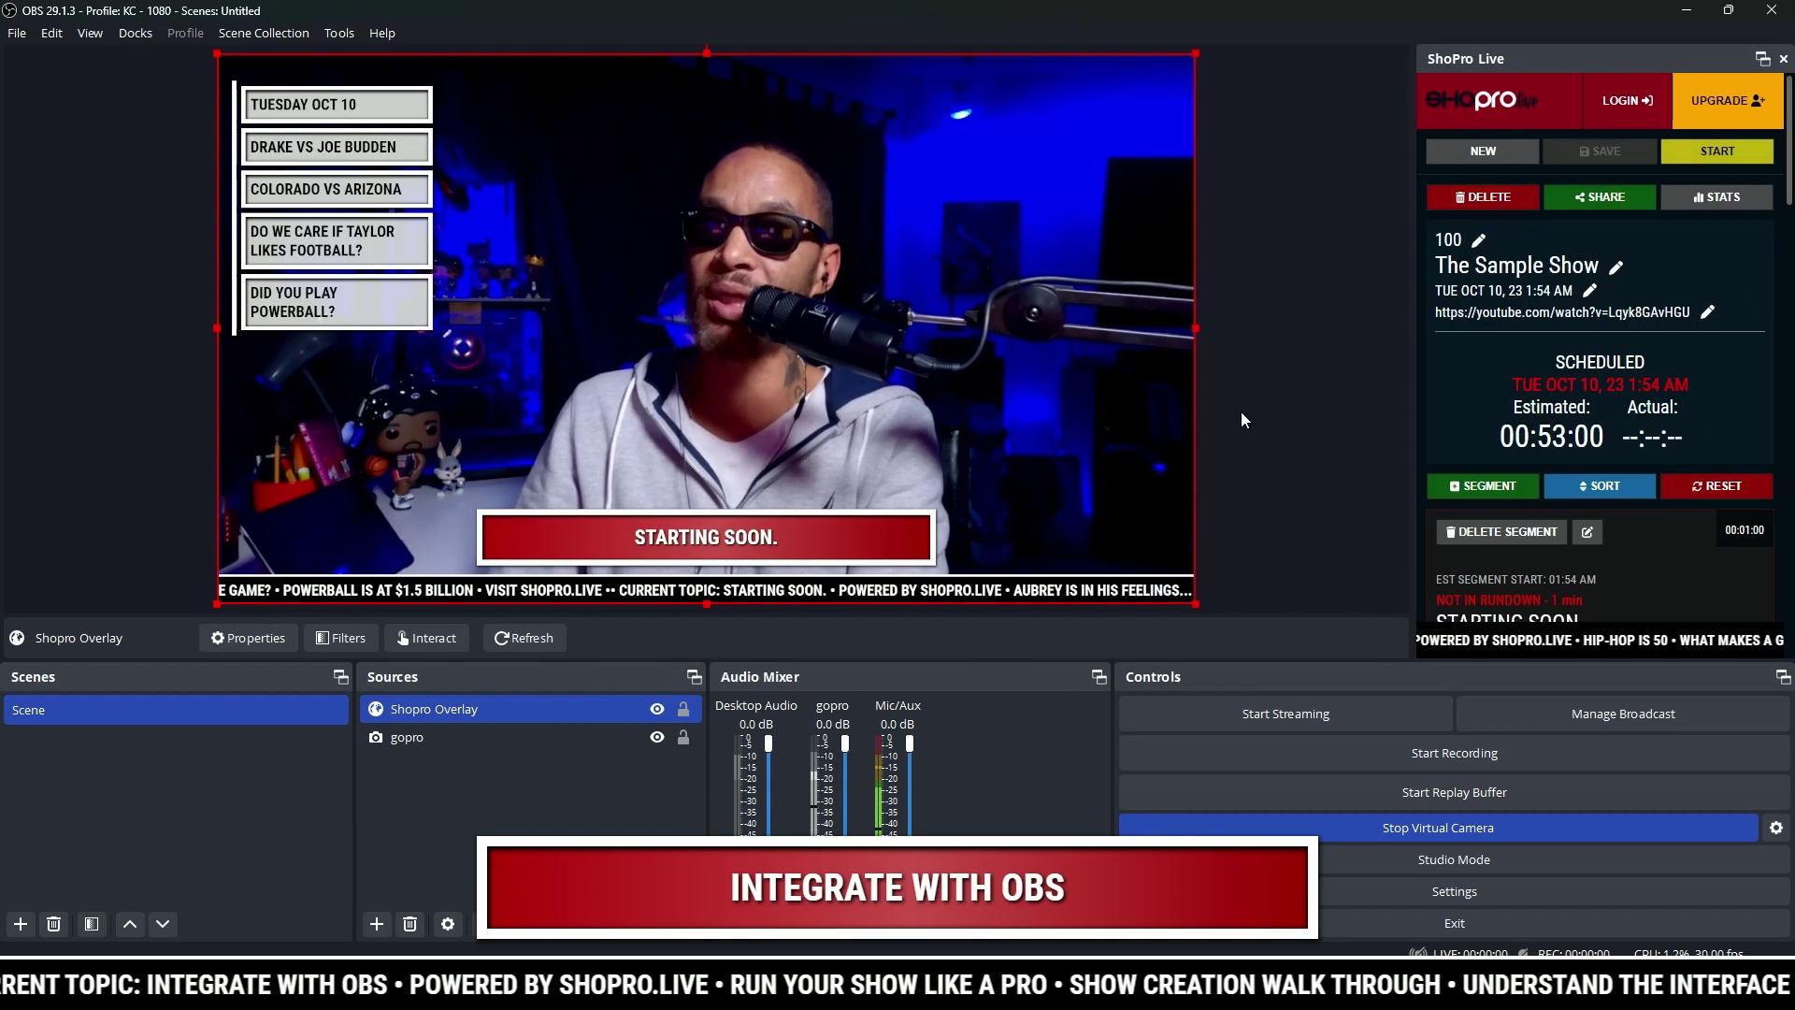
{"action": "left_click", "coordinate": [1620, 107]}
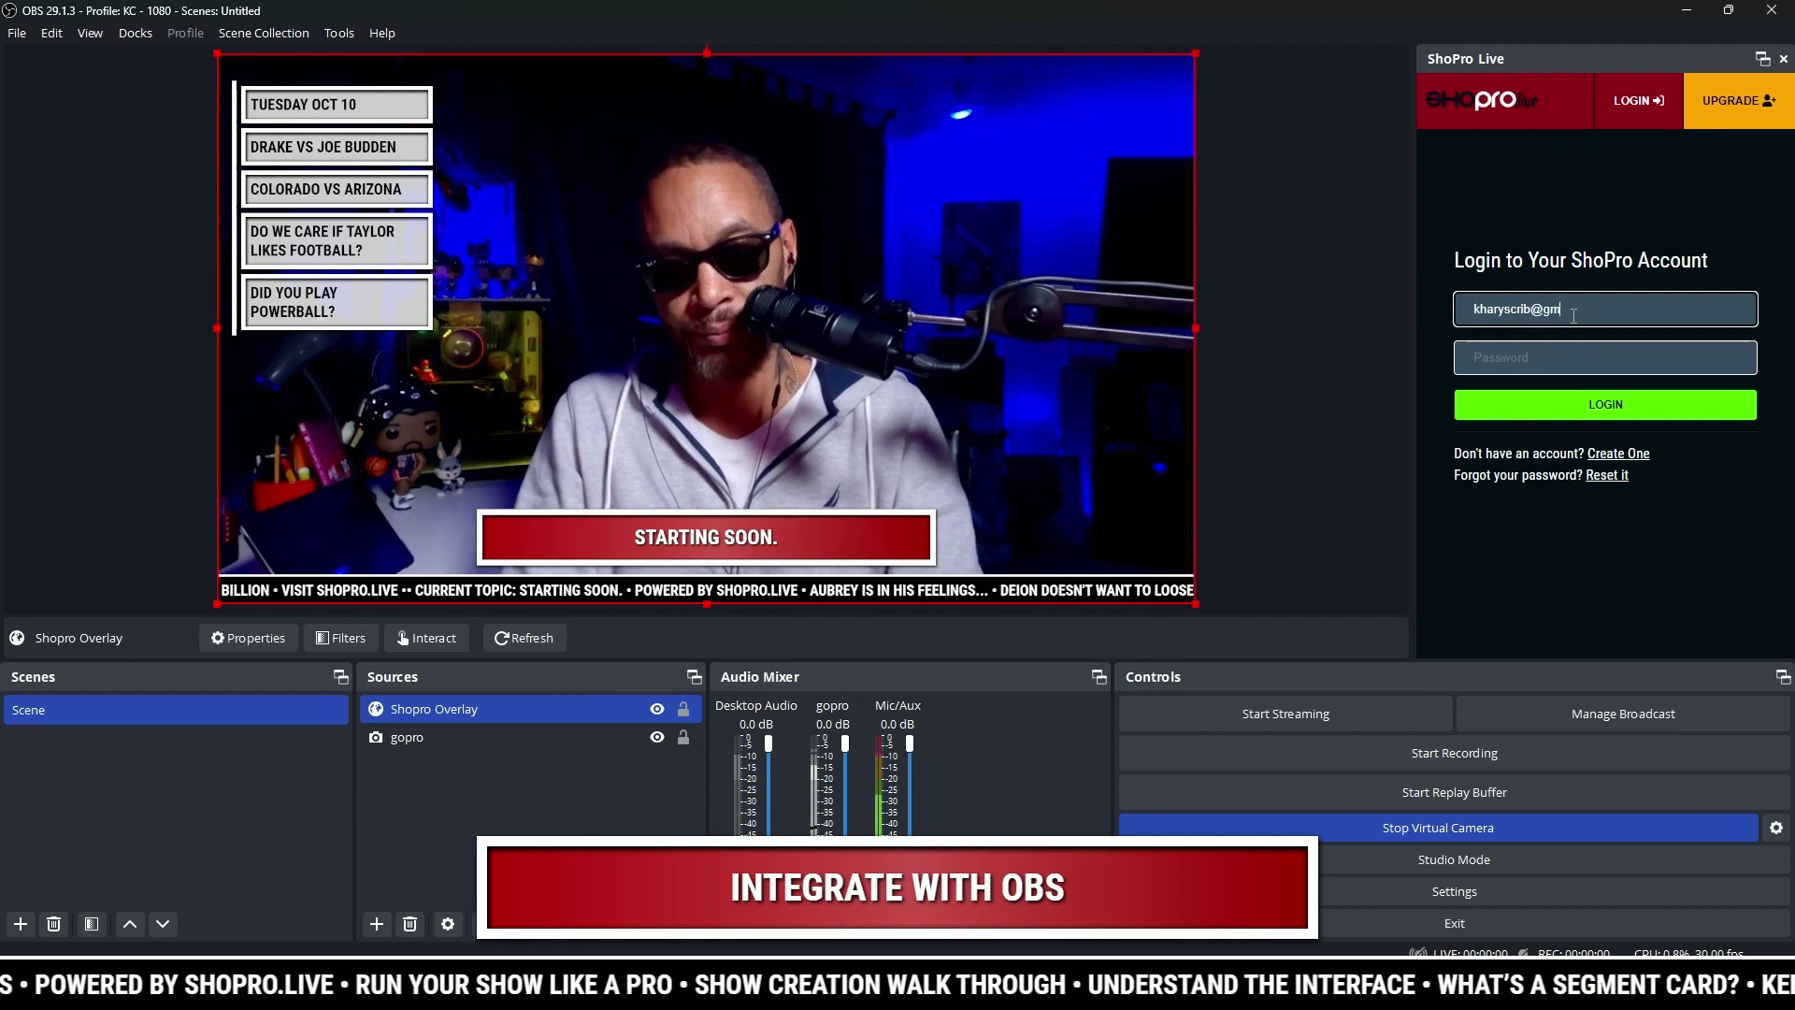
Step: Sign in with the account email and password, re-entering a mistyped password
{"action": "key", "text": "Tab"}
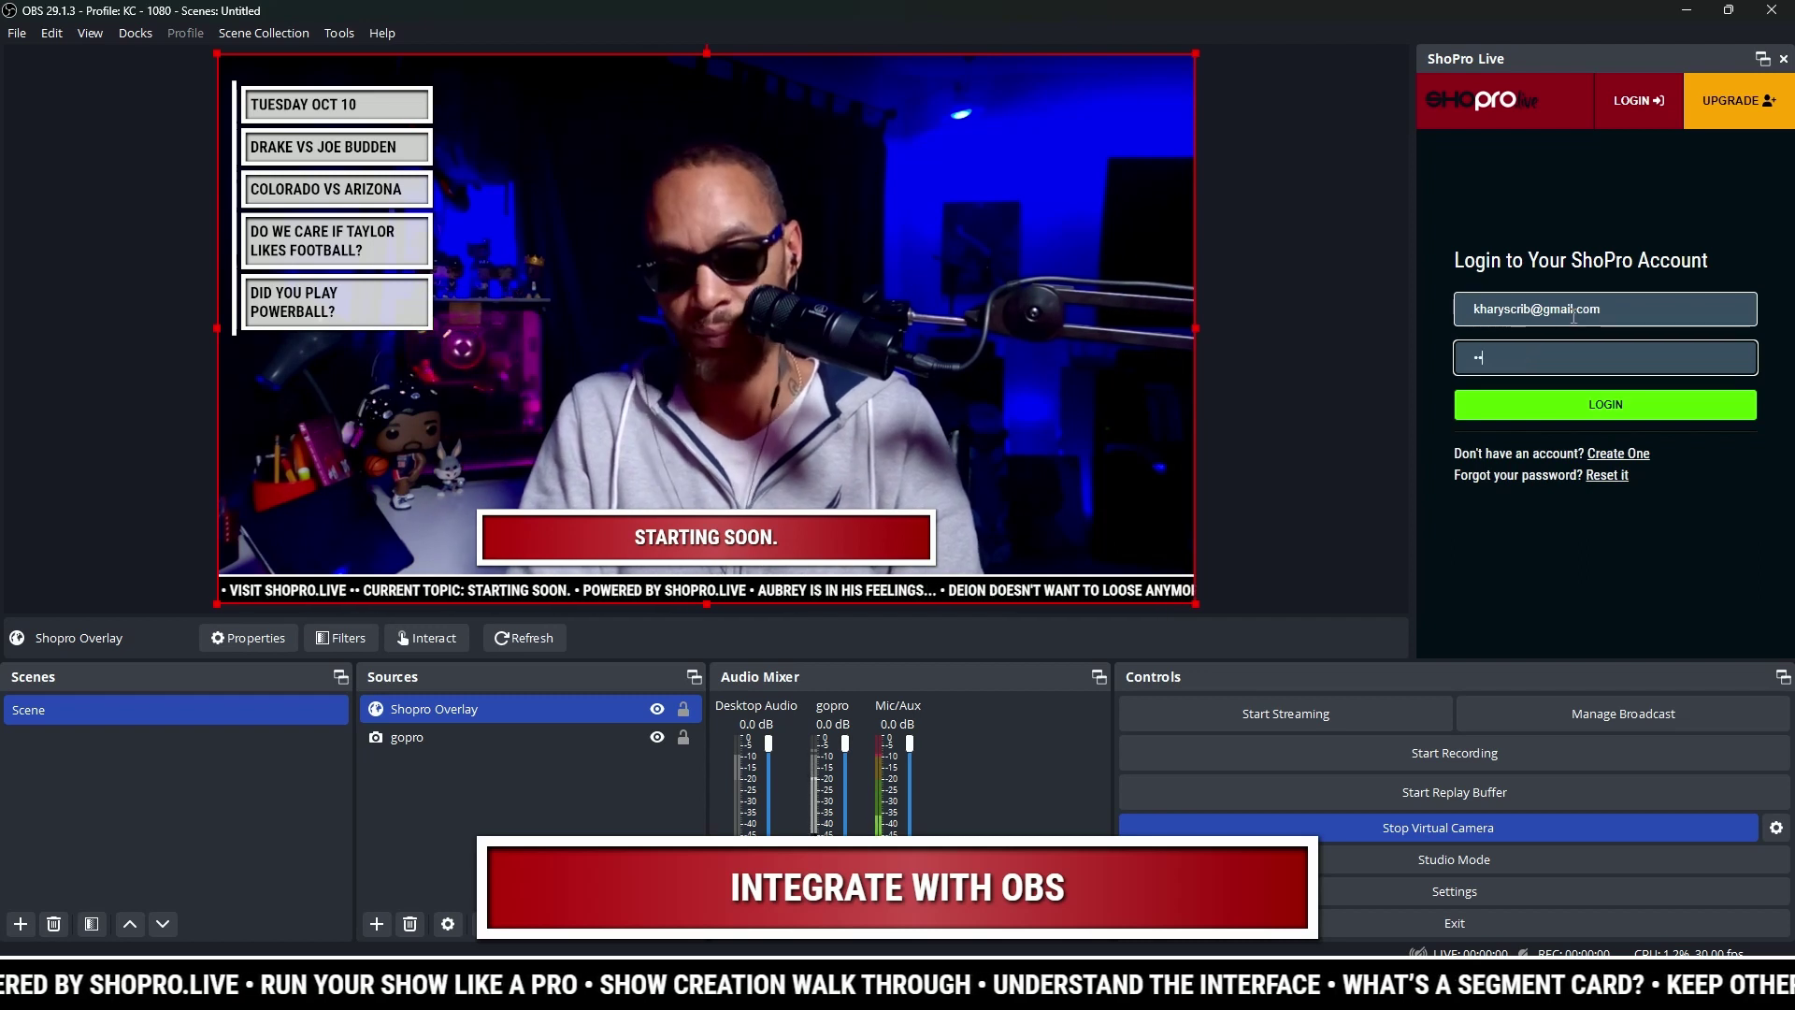
{"action": "key", "text": "Return"}
{"action": "double_click", "coordinate": [1516, 384]}
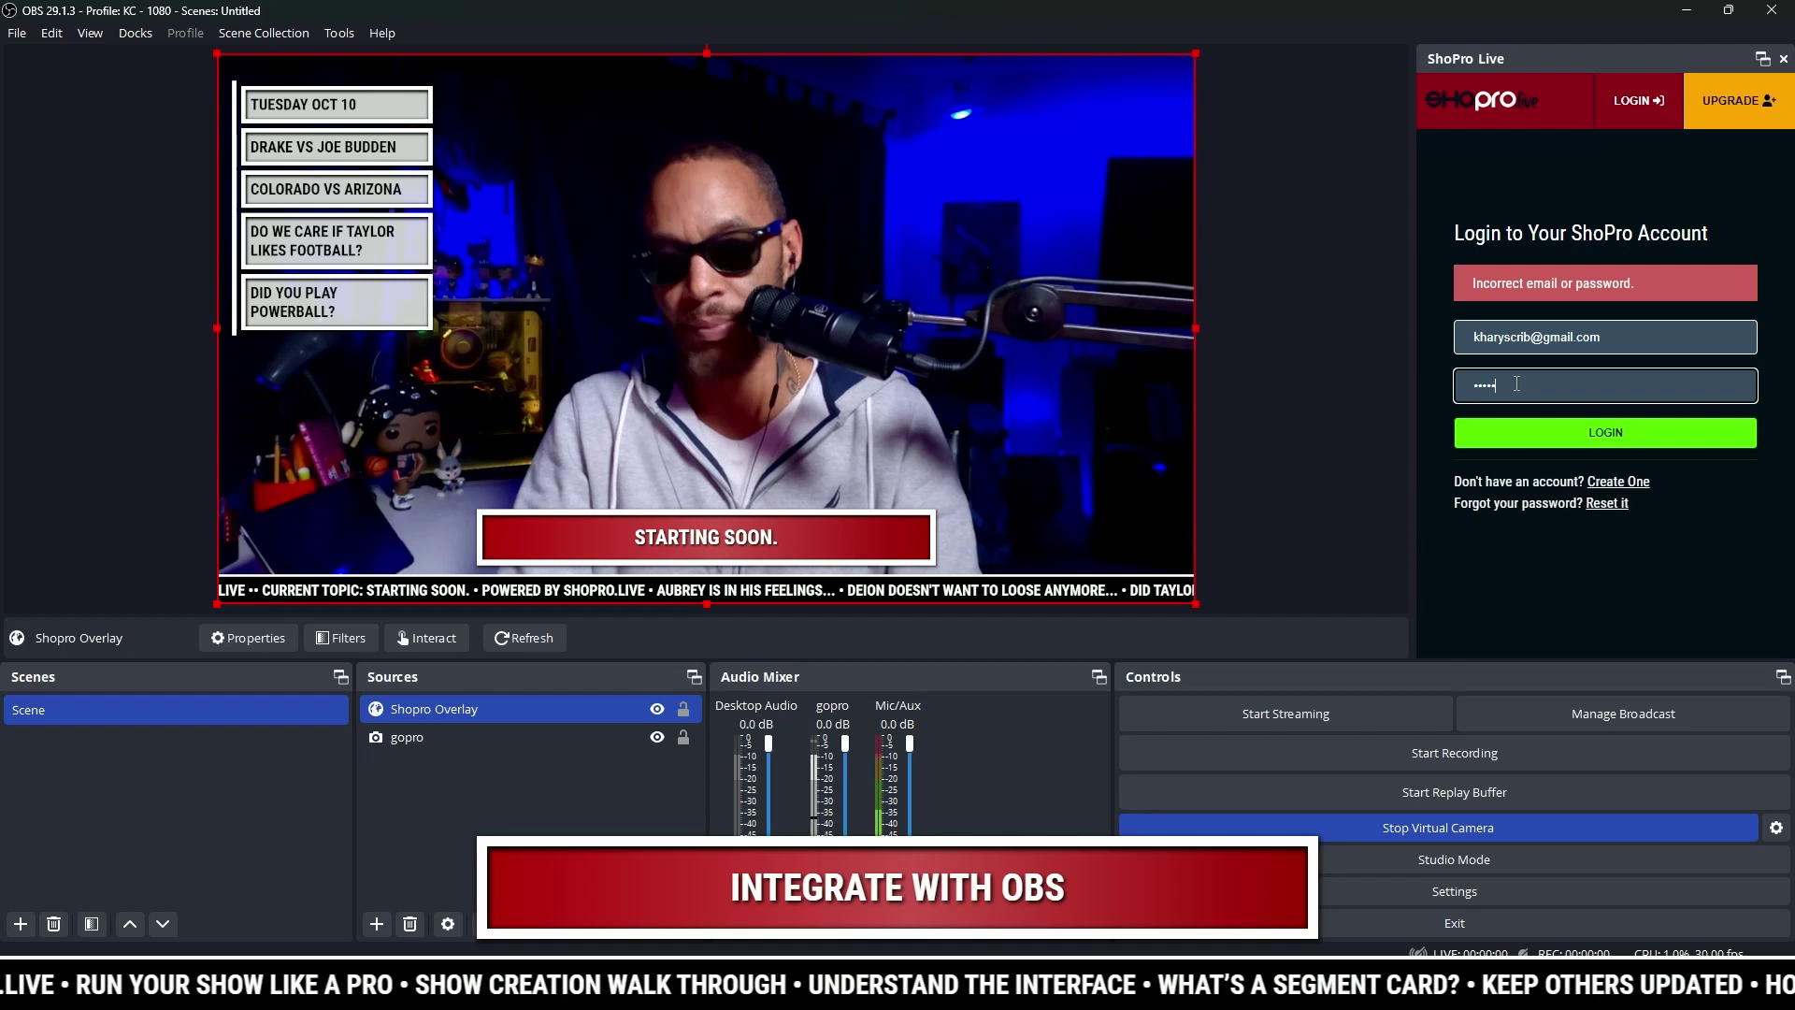
{"action": "key", "text": "Return"}
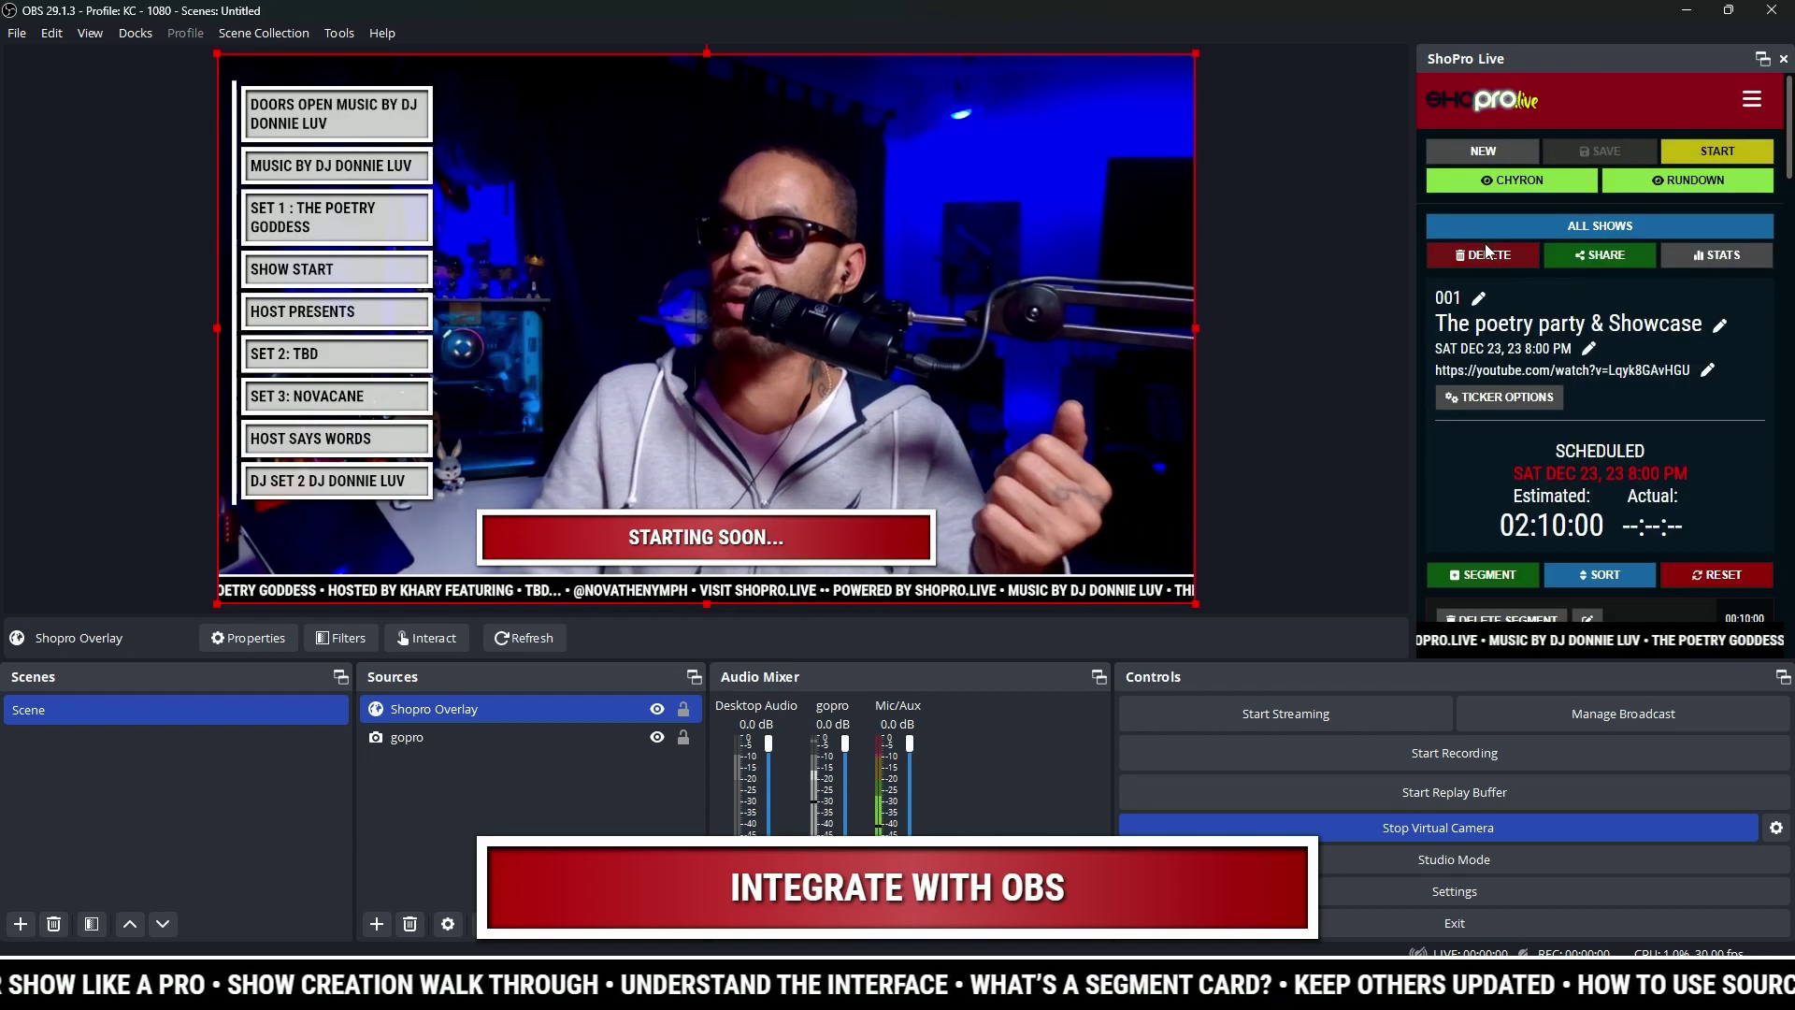
Step: Load 222 - Tuesday Oct 10 from the All Shows browser in the OBS dock
{"action": "left_click", "coordinate": [1500, 231]}
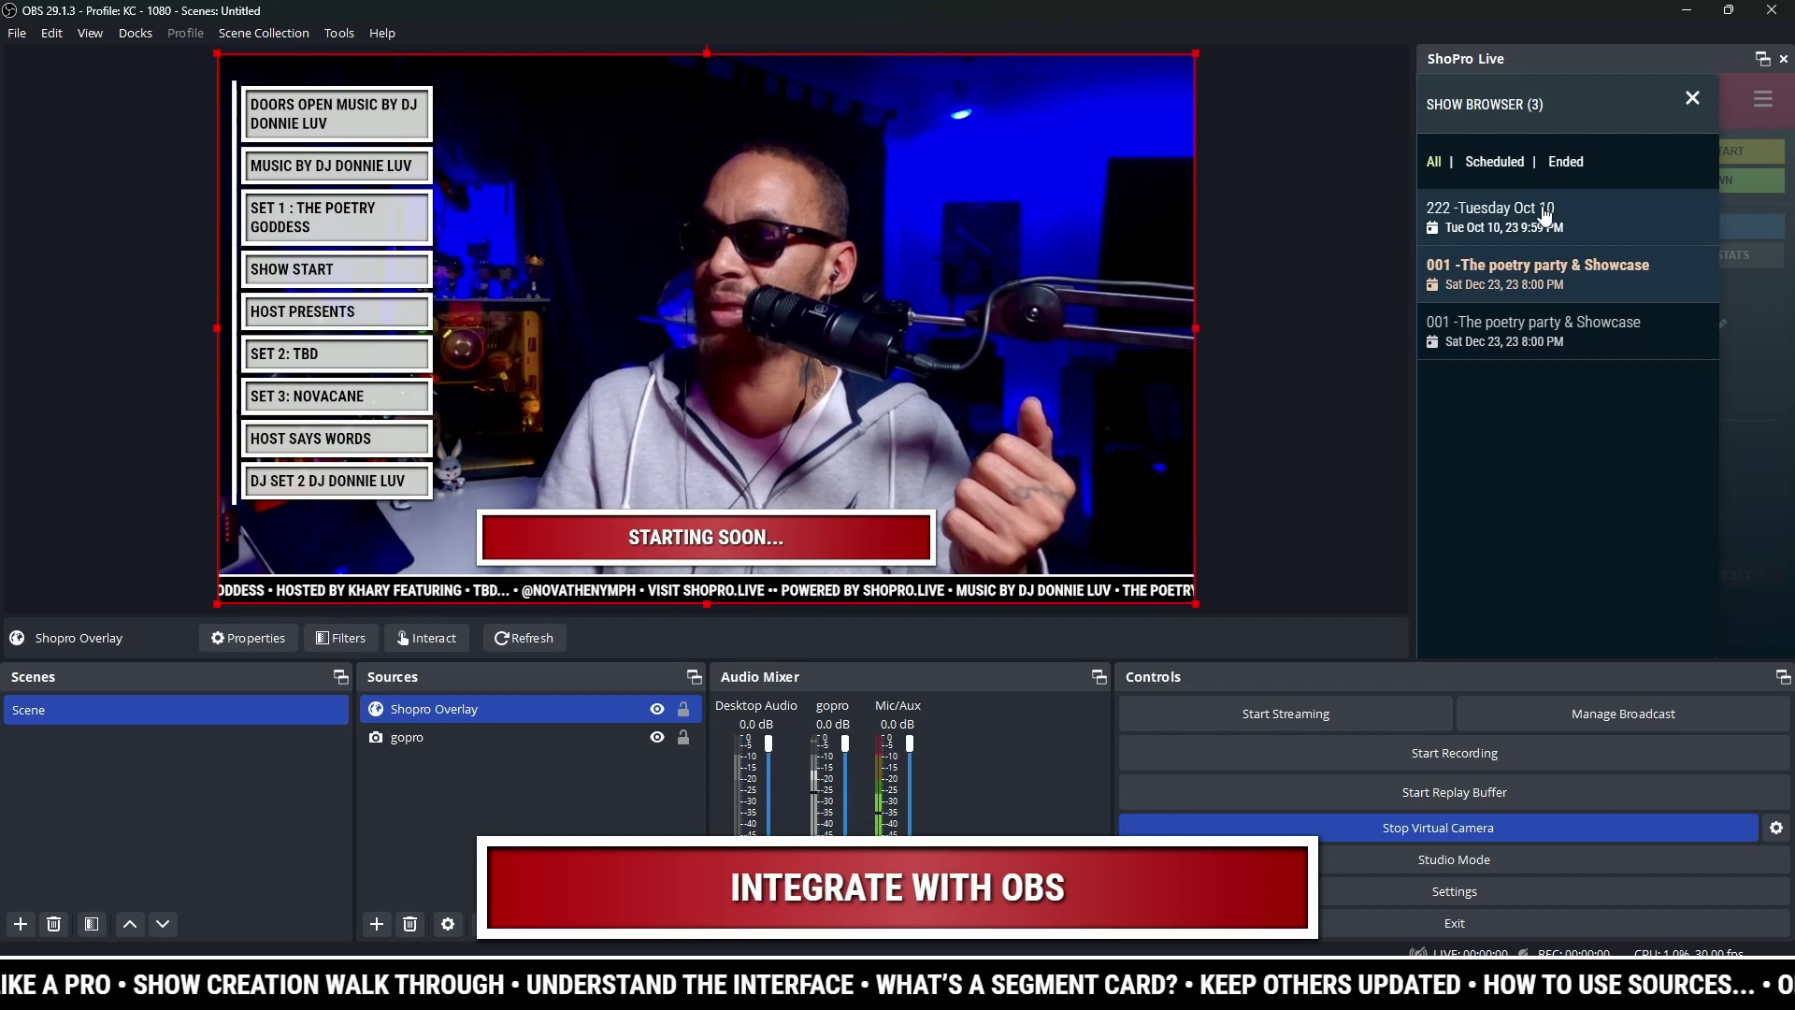
{"action": "left_click", "coordinate": [1546, 217]}
{"action": "right_click", "coordinate": [1552, 288]}
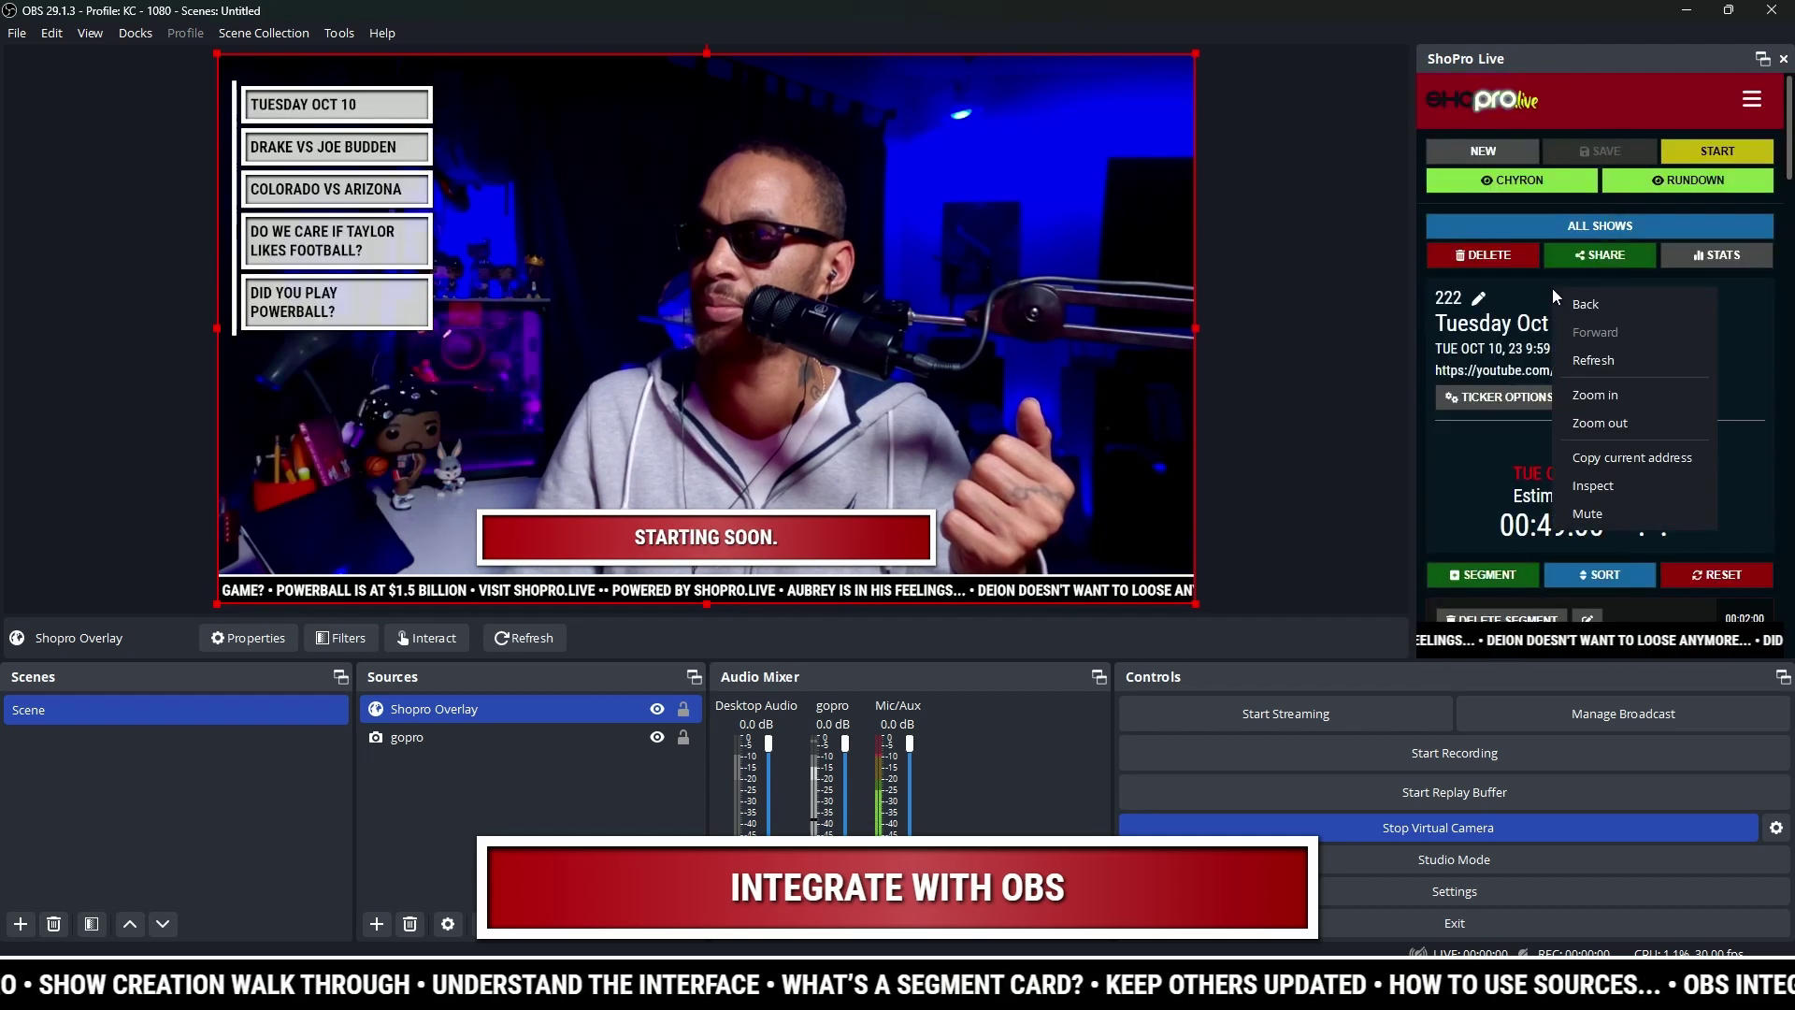
{"action": "key", "text": "Escape"}
{"action": "right_click", "coordinate": [1677, 371]}
{"action": "key", "text": "Escape"}
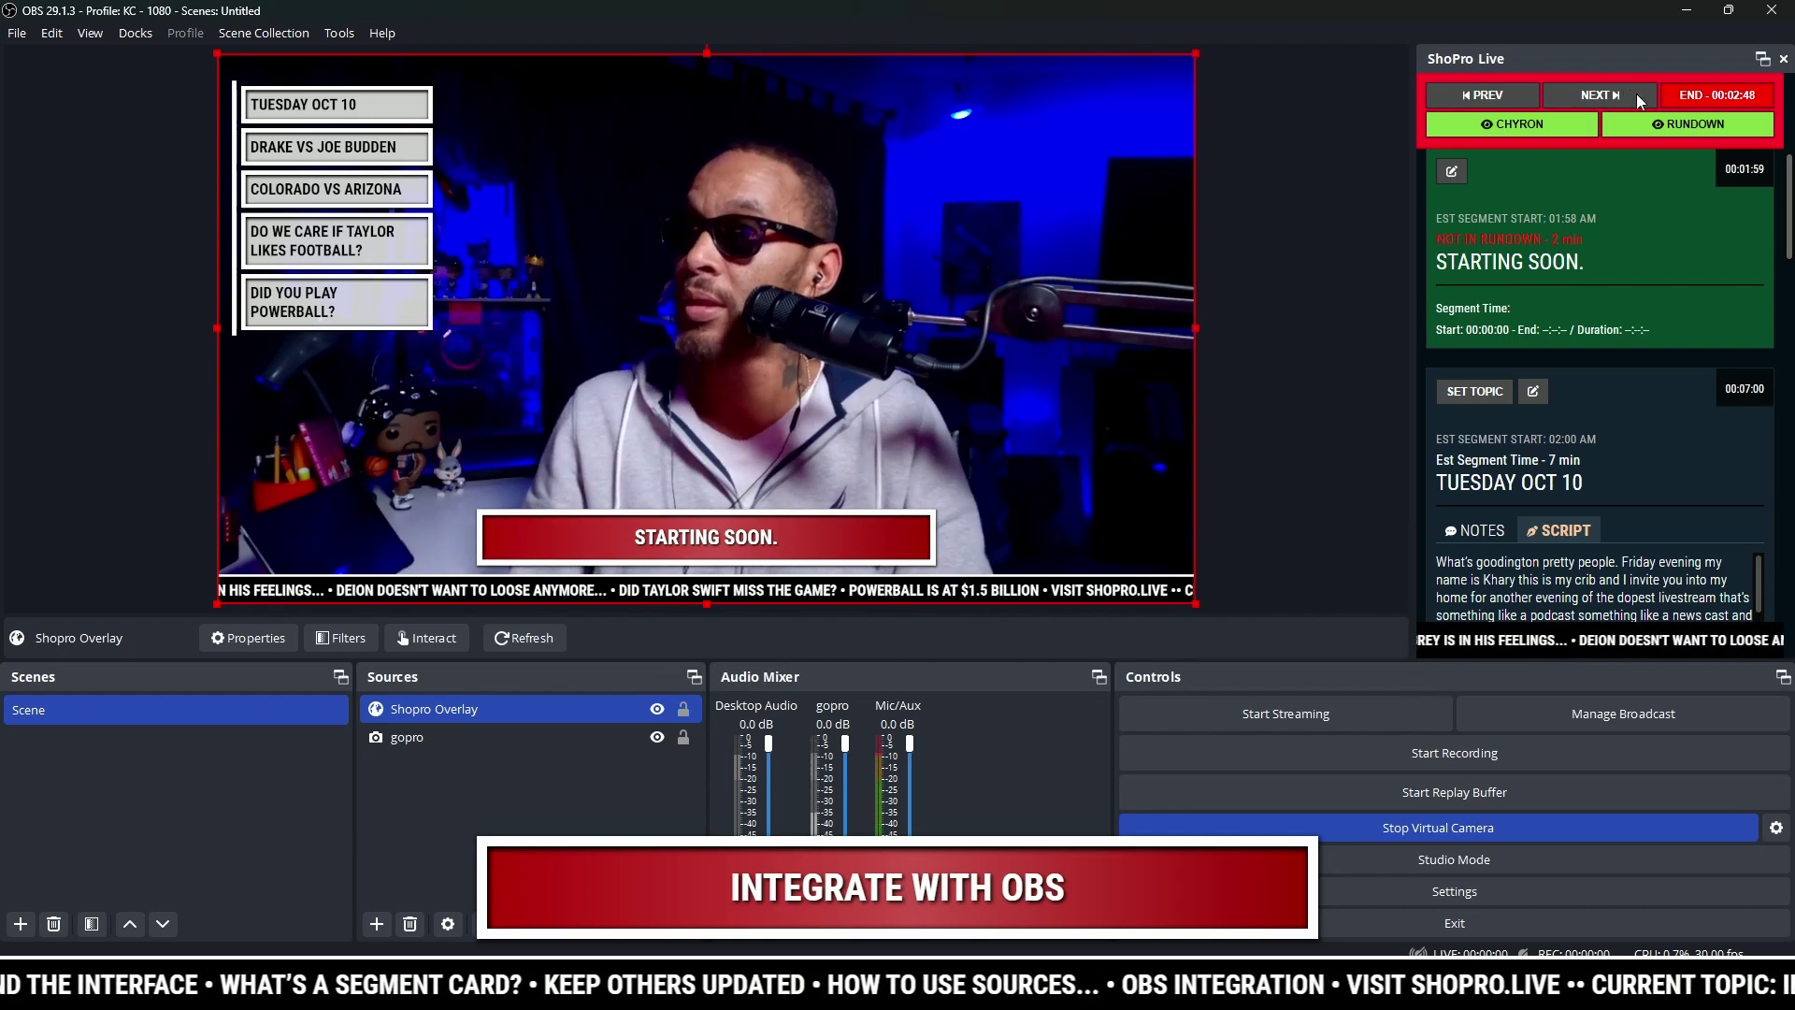
Step: Step the show forward to TUESDAY OCT 10, then back to STARTING SOON
{"action": "scroll", "coordinate": [1627, 281], "scroll_direction": "up", "scroll_amount": 3}
{"action": "scroll", "coordinate": [1634, 304], "scroll_direction": "down", "scroll_amount": 1}
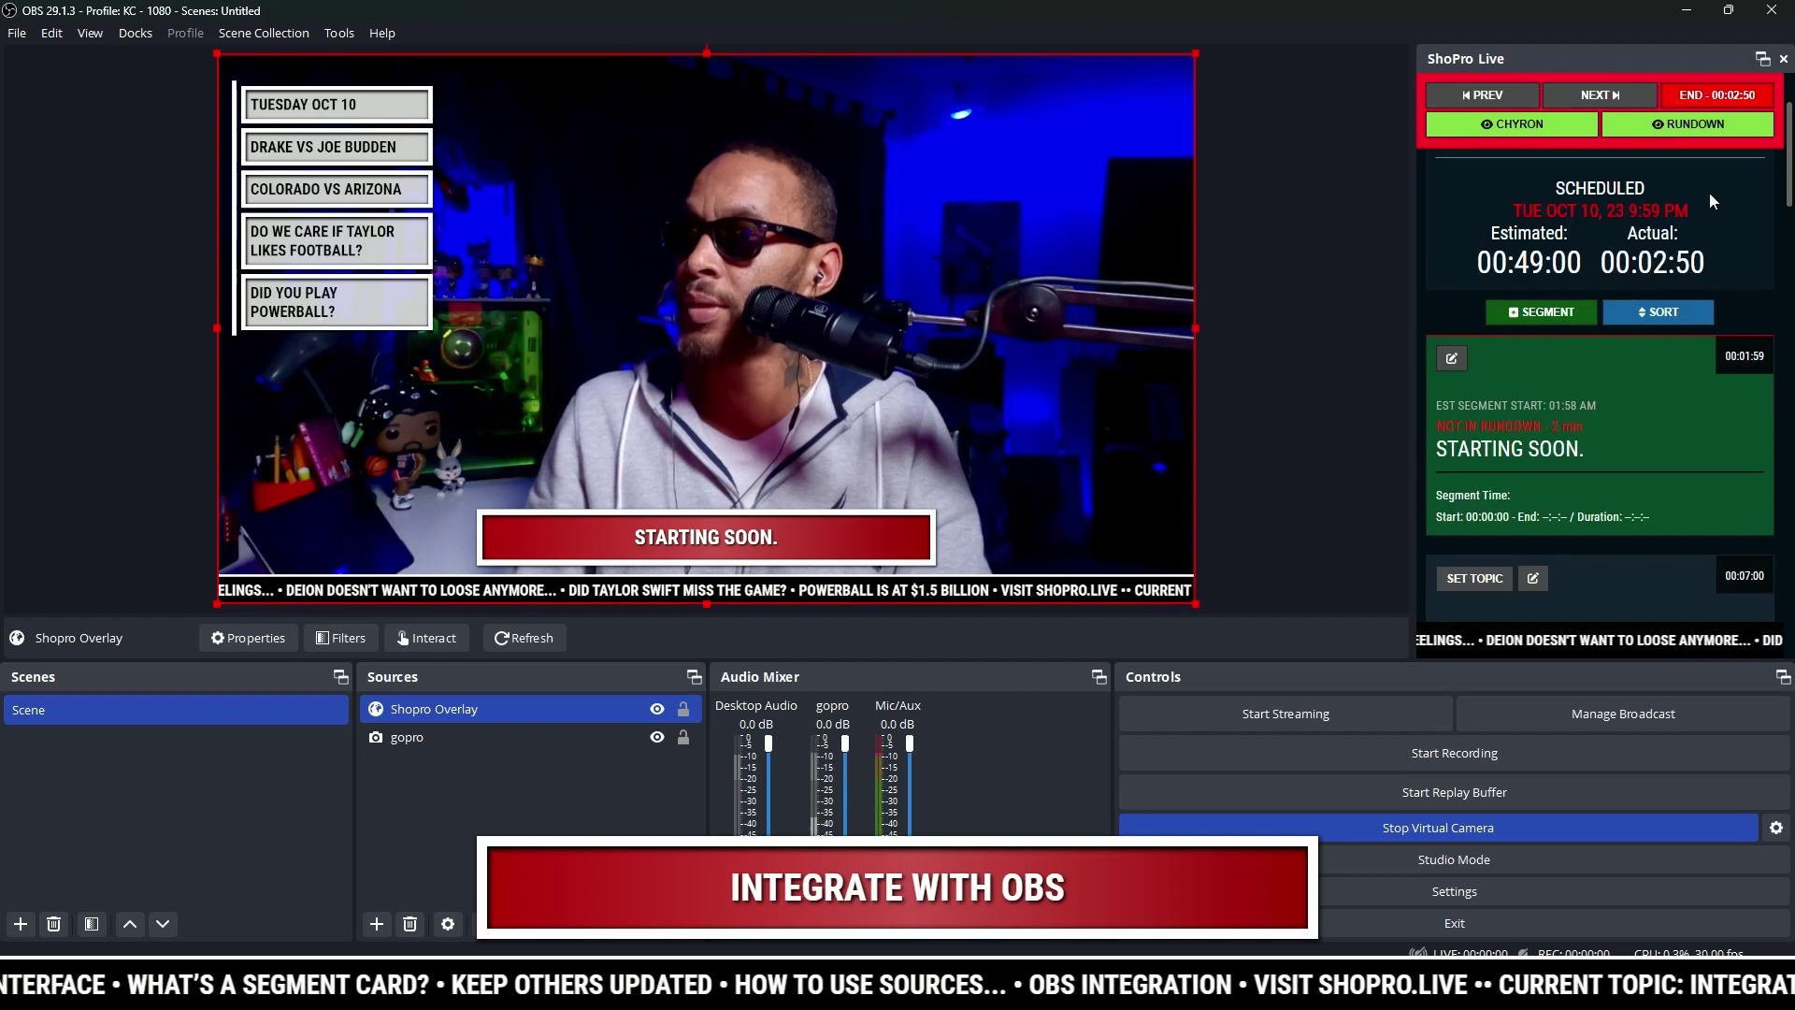
{"action": "left_click", "coordinate": [1600, 93]}
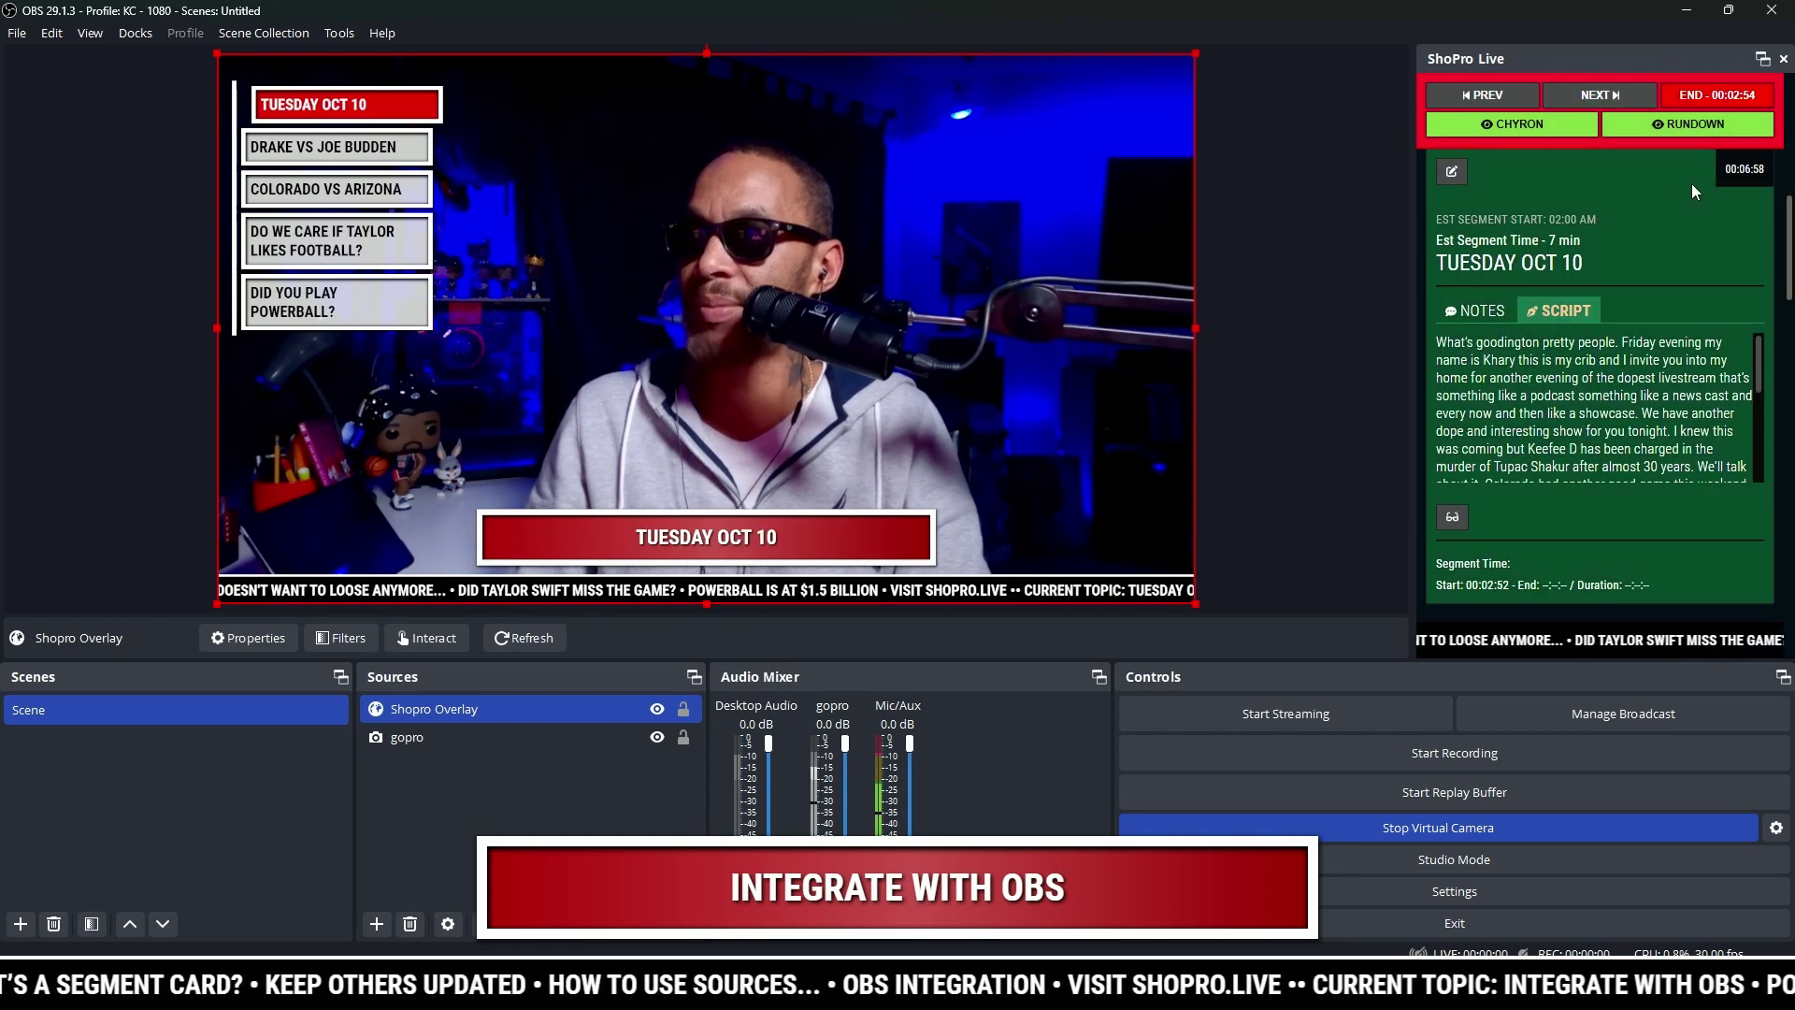
{"action": "left_click", "coordinate": [1474, 95]}
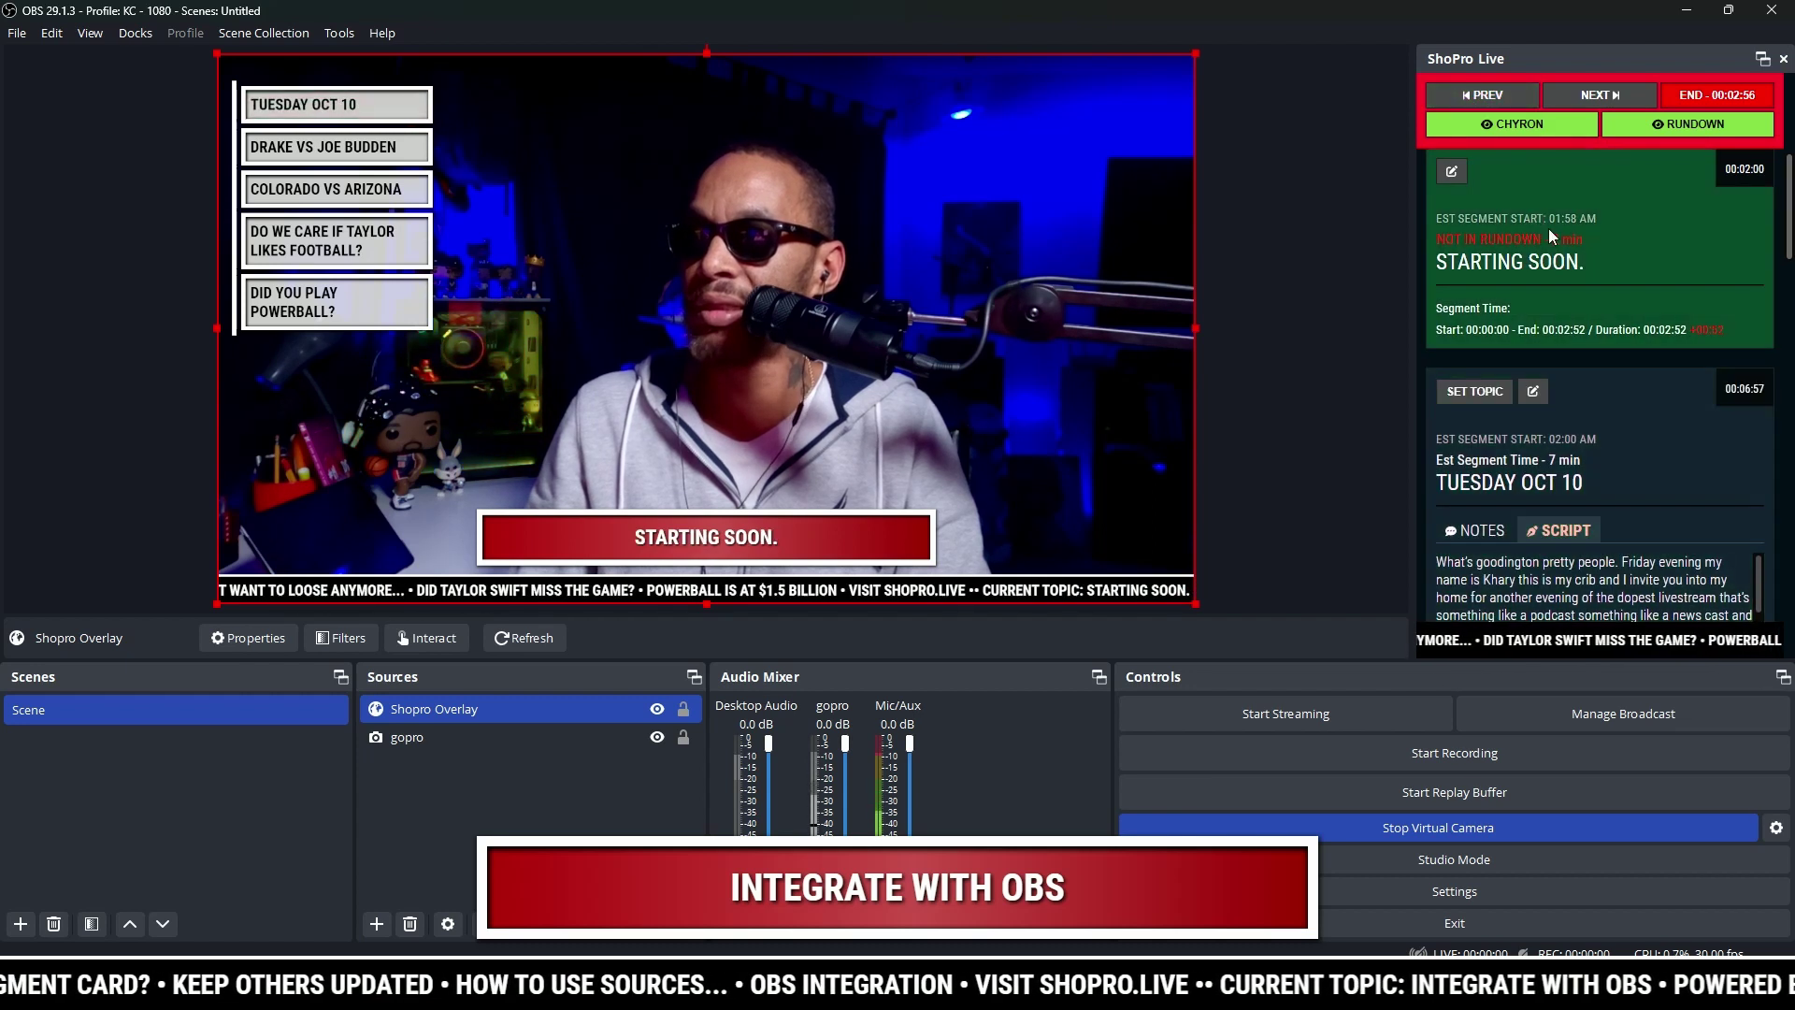
Step: Check the first segment's time in the segment editor, then close it unchanged
{"action": "scroll", "coordinate": [1642, 226], "scroll_direction": "up", "scroll_amount": 1}
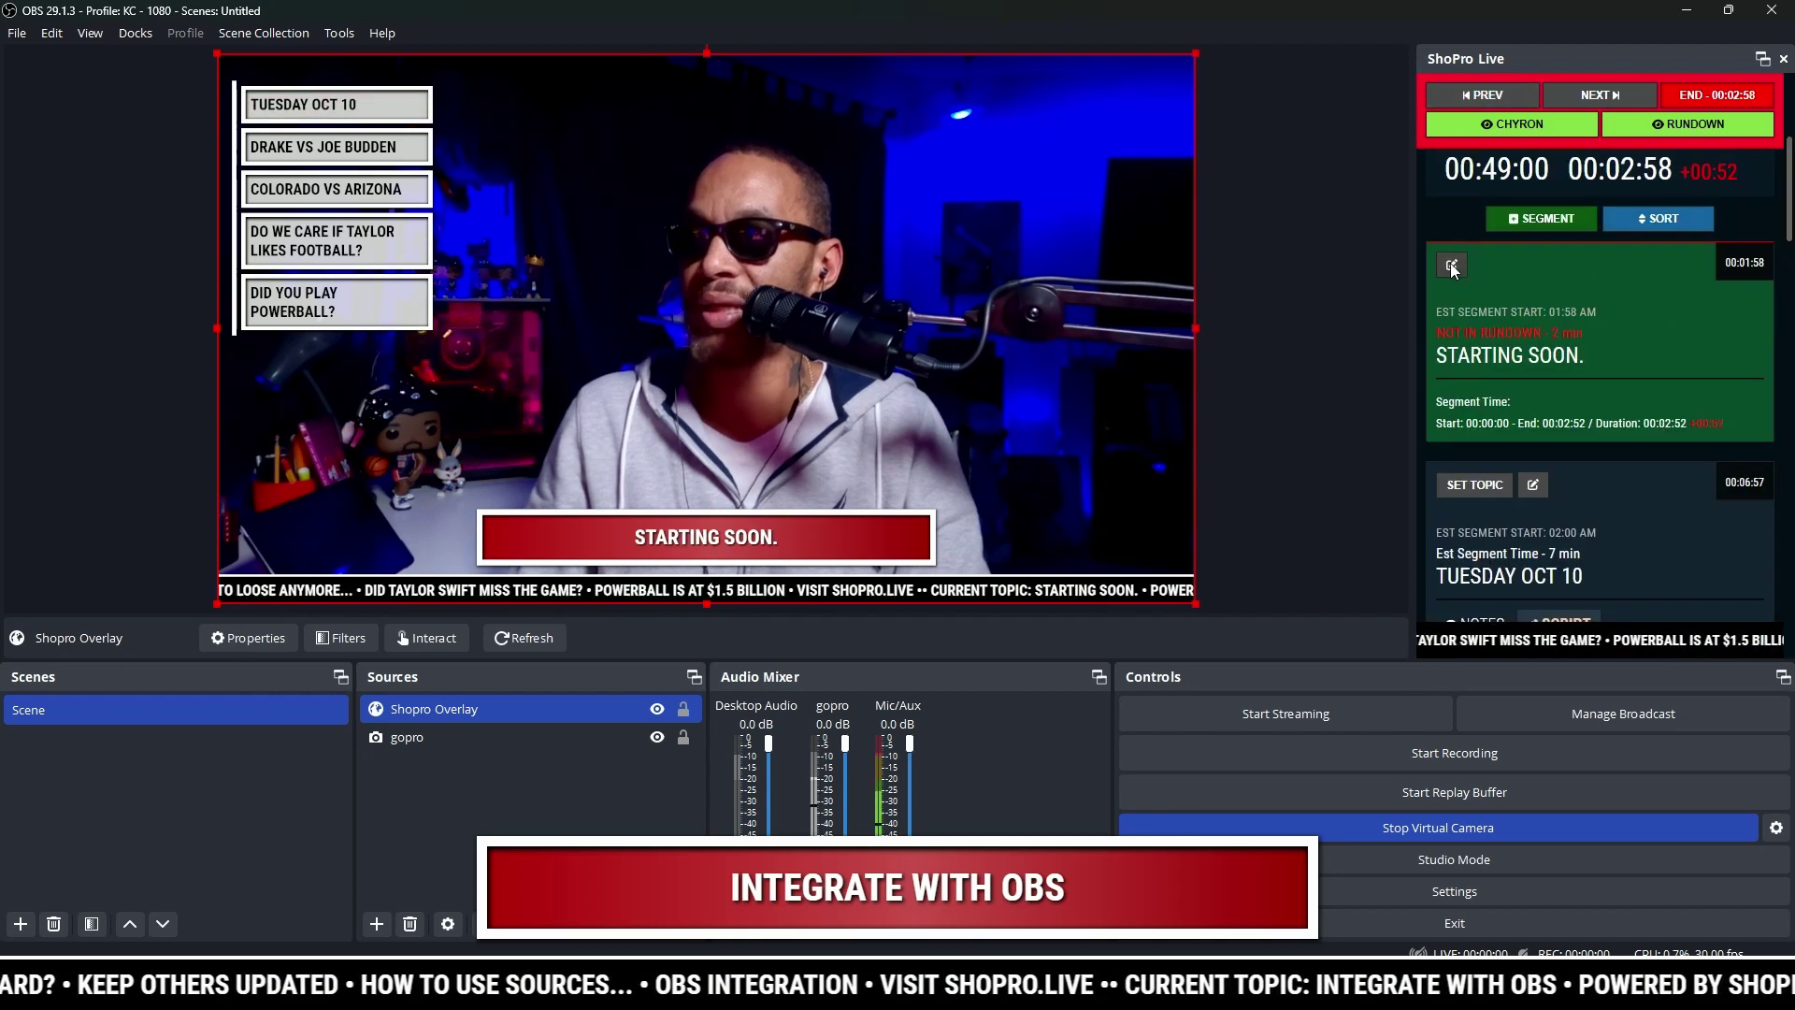
{"action": "left_click", "coordinate": [1452, 264]}
{"action": "left_click", "coordinate": [1464, 192]}
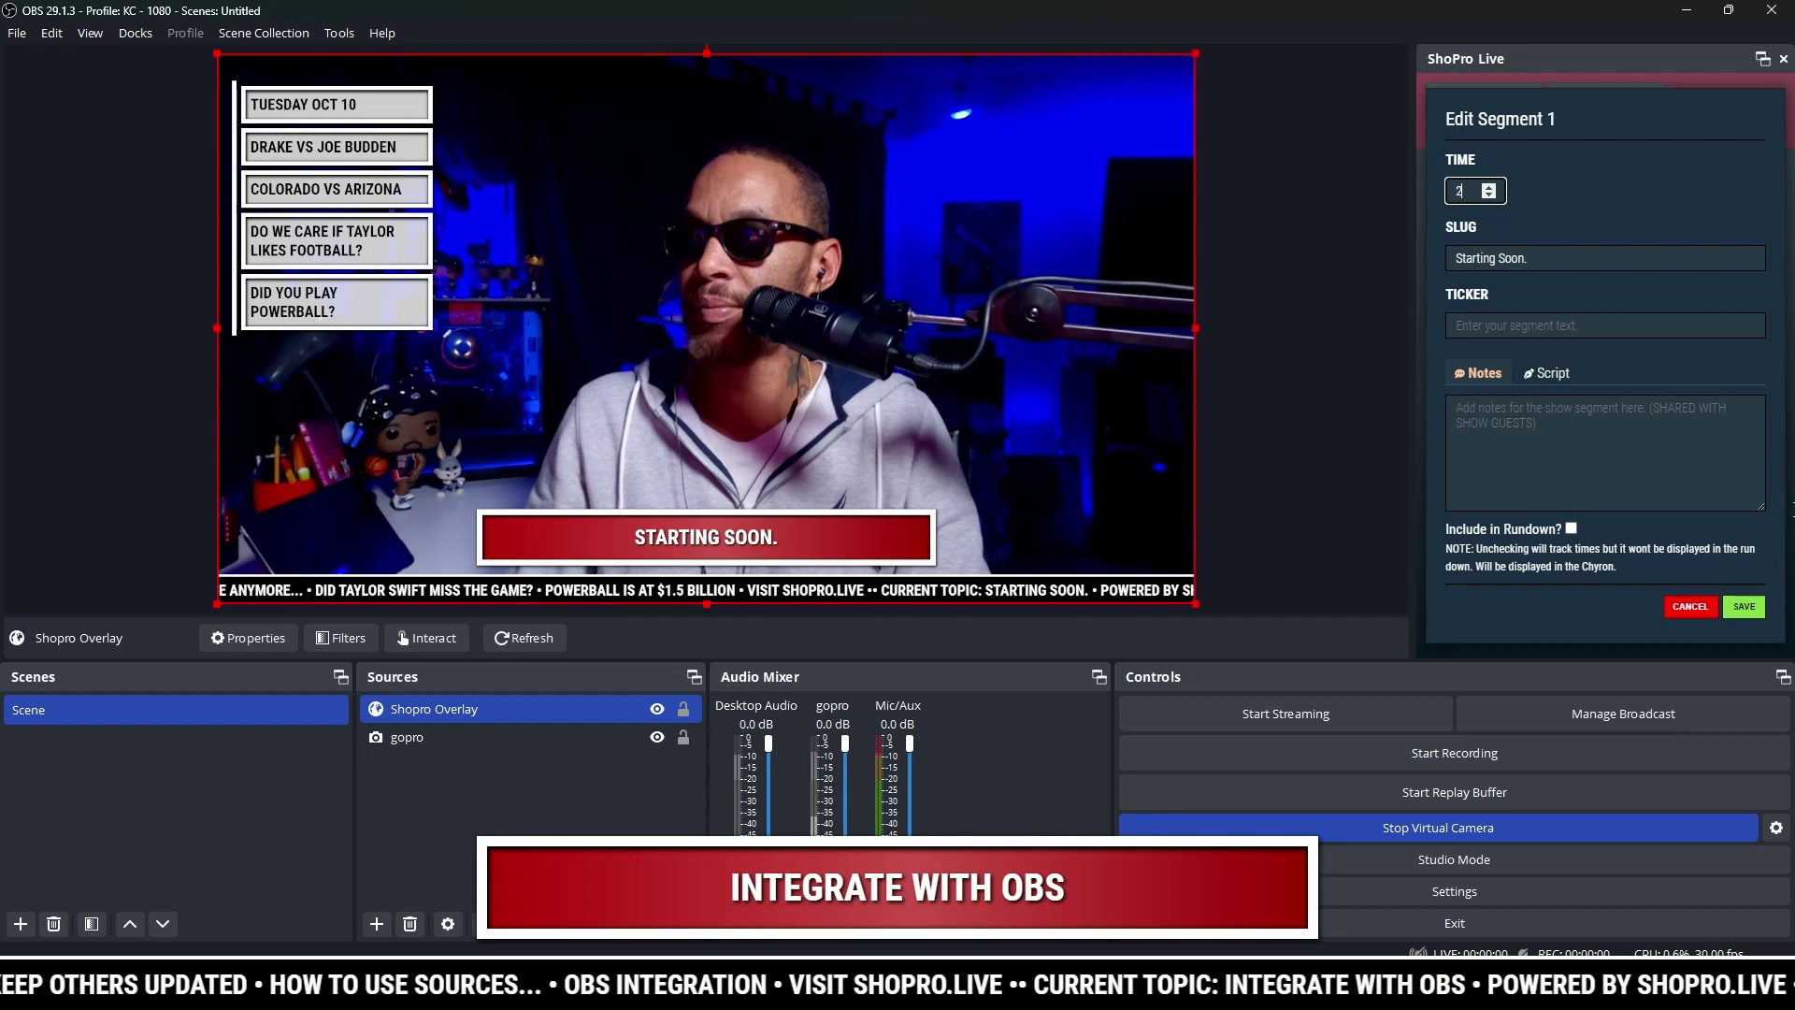
{"action": "left_click", "coordinate": [1690, 606]}
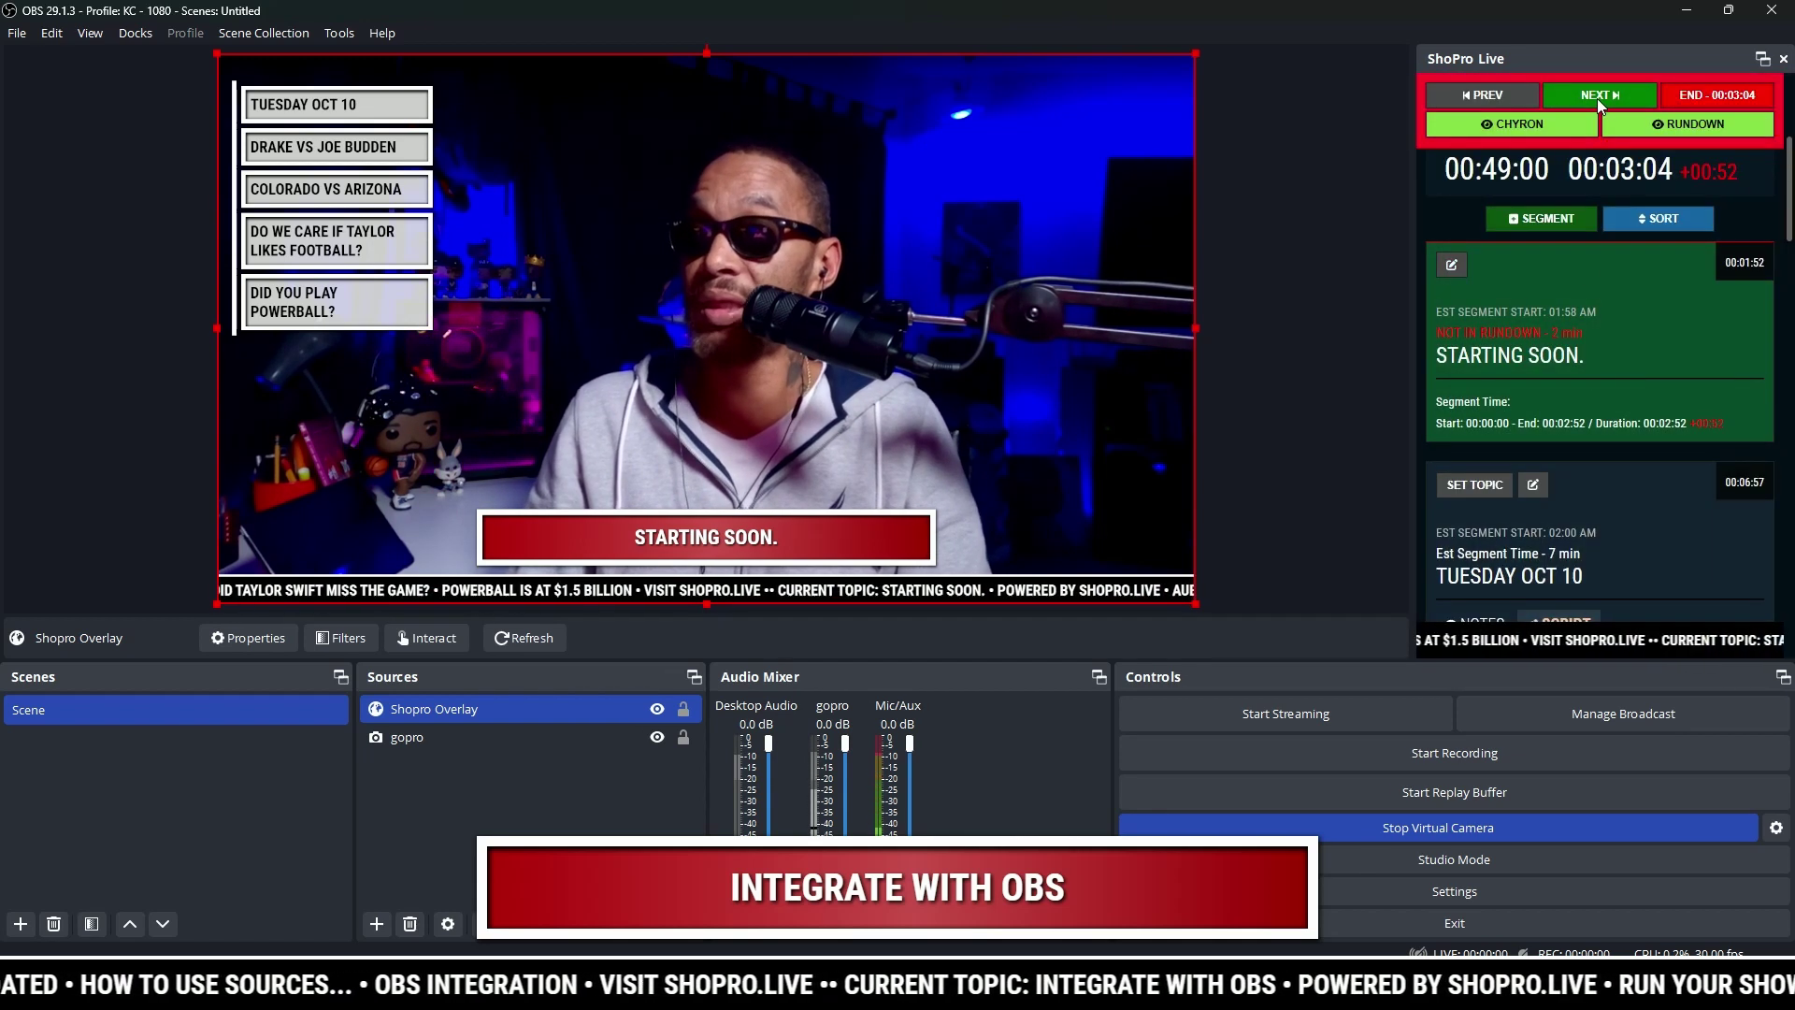
Step: Advance to TUESDAY OCT 10, toggle chyron and rundown visibility, then advance to DRAKE VS JOE BUDDEN
{"action": "left_click", "coordinate": [1597, 98]}
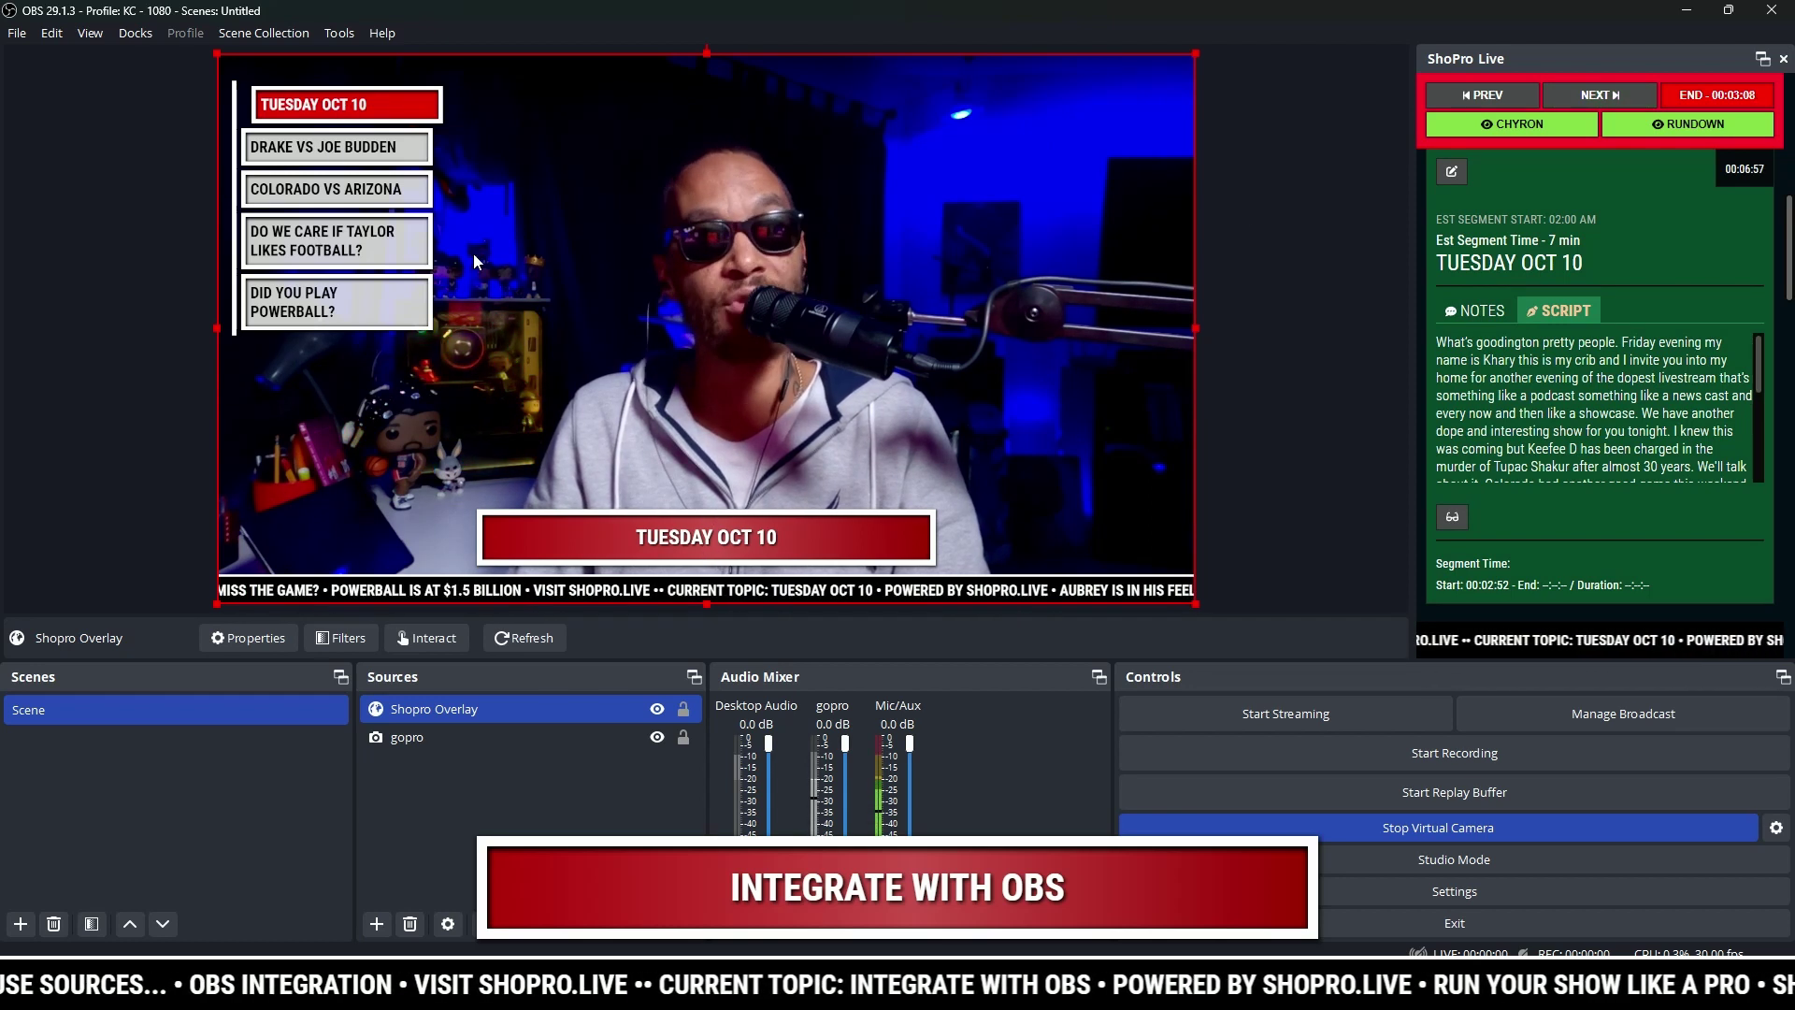
{"action": "left_click", "coordinate": [1513, 131]}
{"action": "left_click", "coordinate": [1642, 122]}
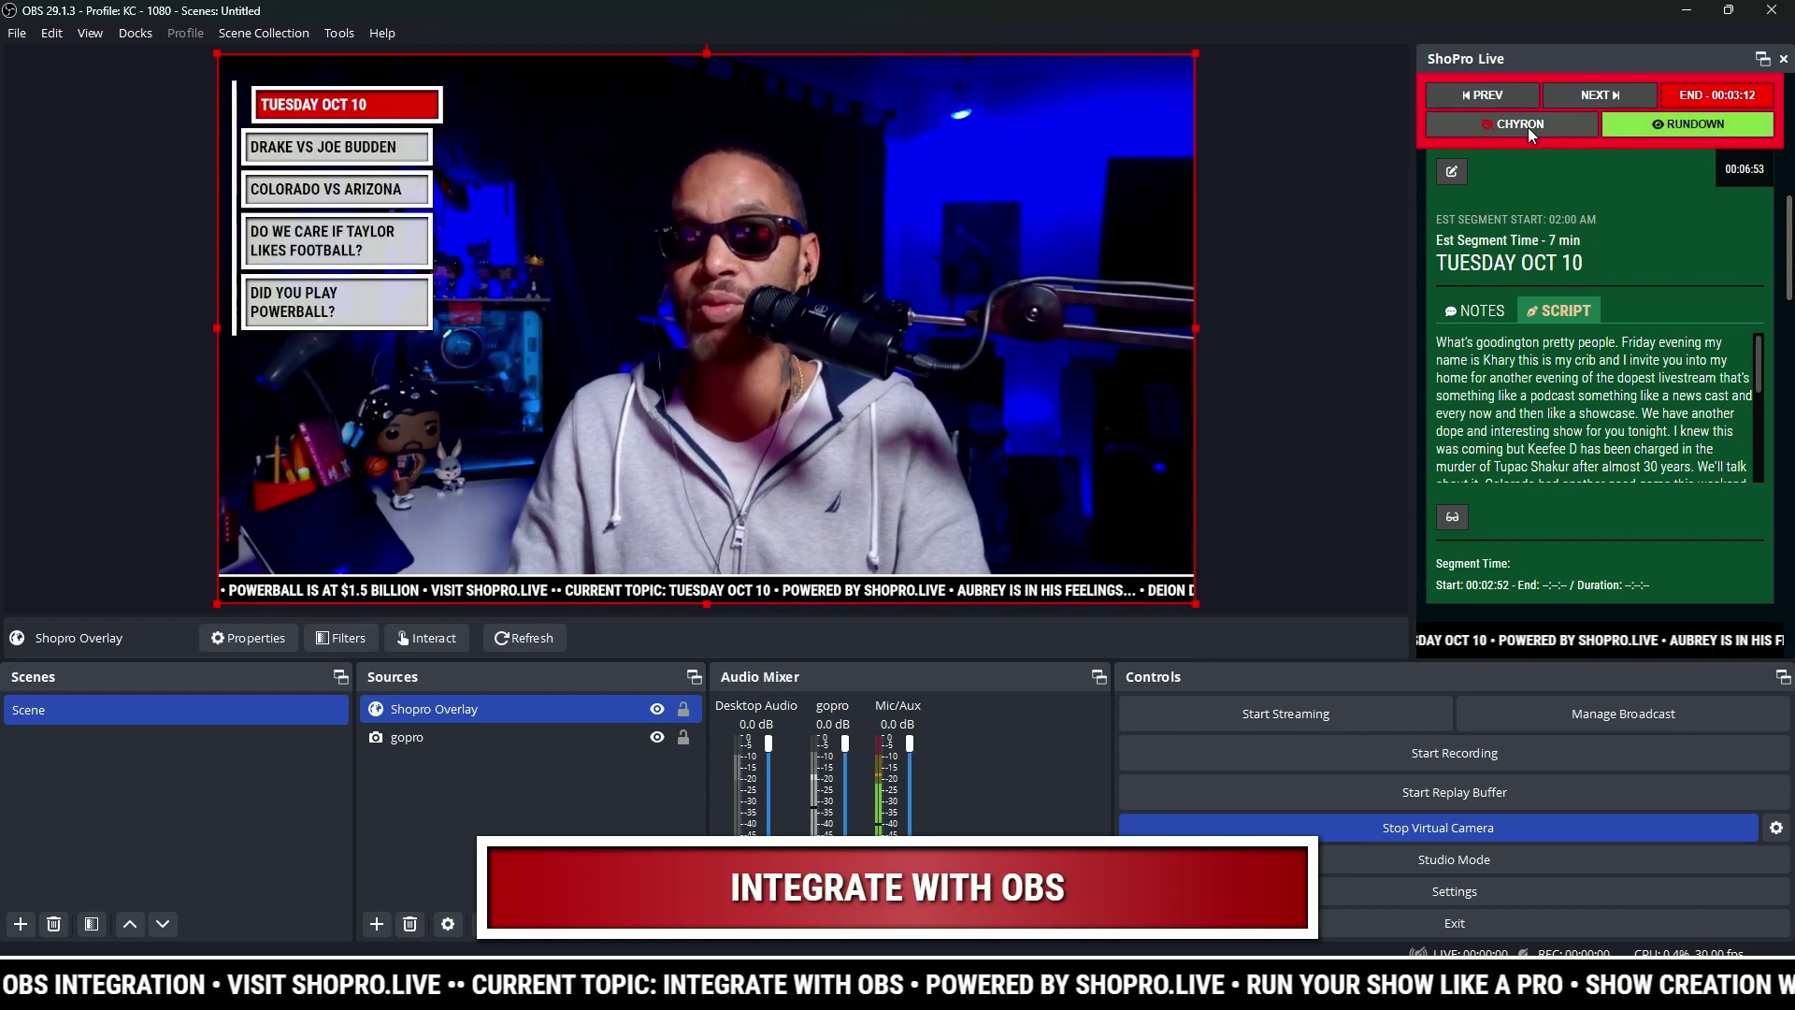
{"action": "left_click", "coordinate": [1528, 128]}
{"action": "left_click", "coordinate": [1528, 127]}
{"action": "left_click", "coordinate": [1657, 130]}
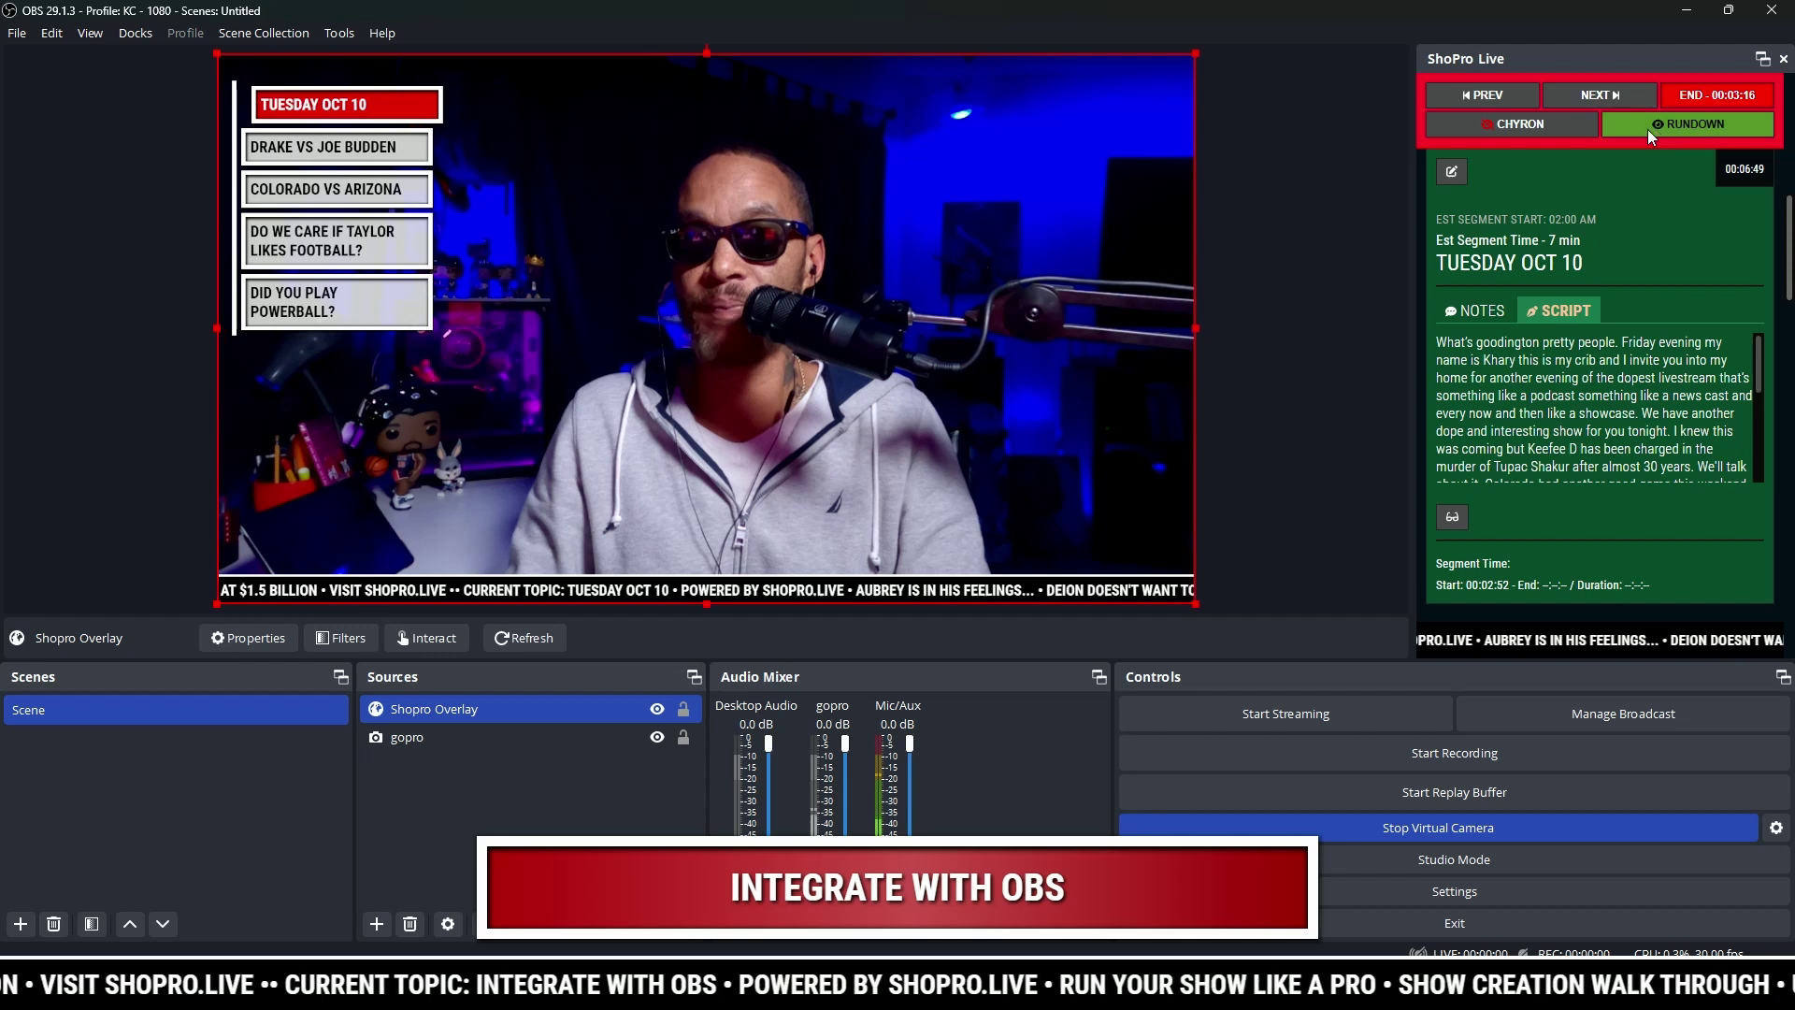
{"action": "left_click", "coordinate": [1568, 133]}
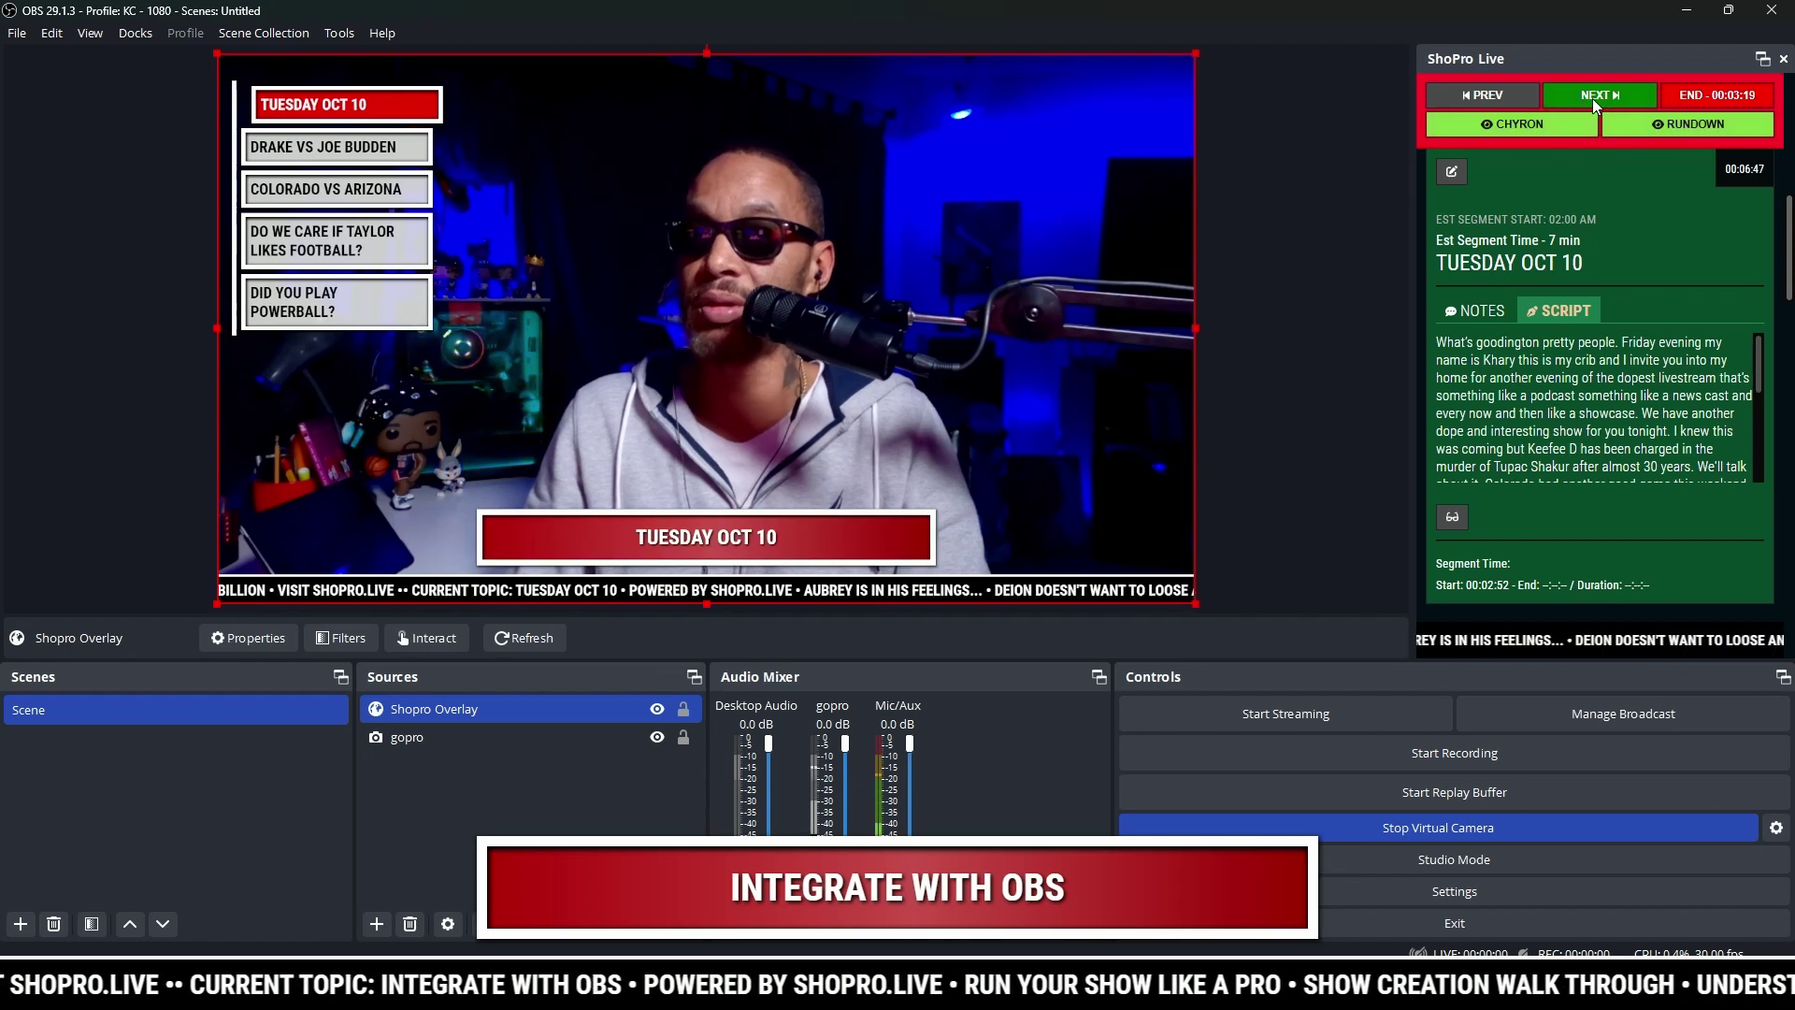
{"action": "left_click", "coordinate": [1592, 98]}
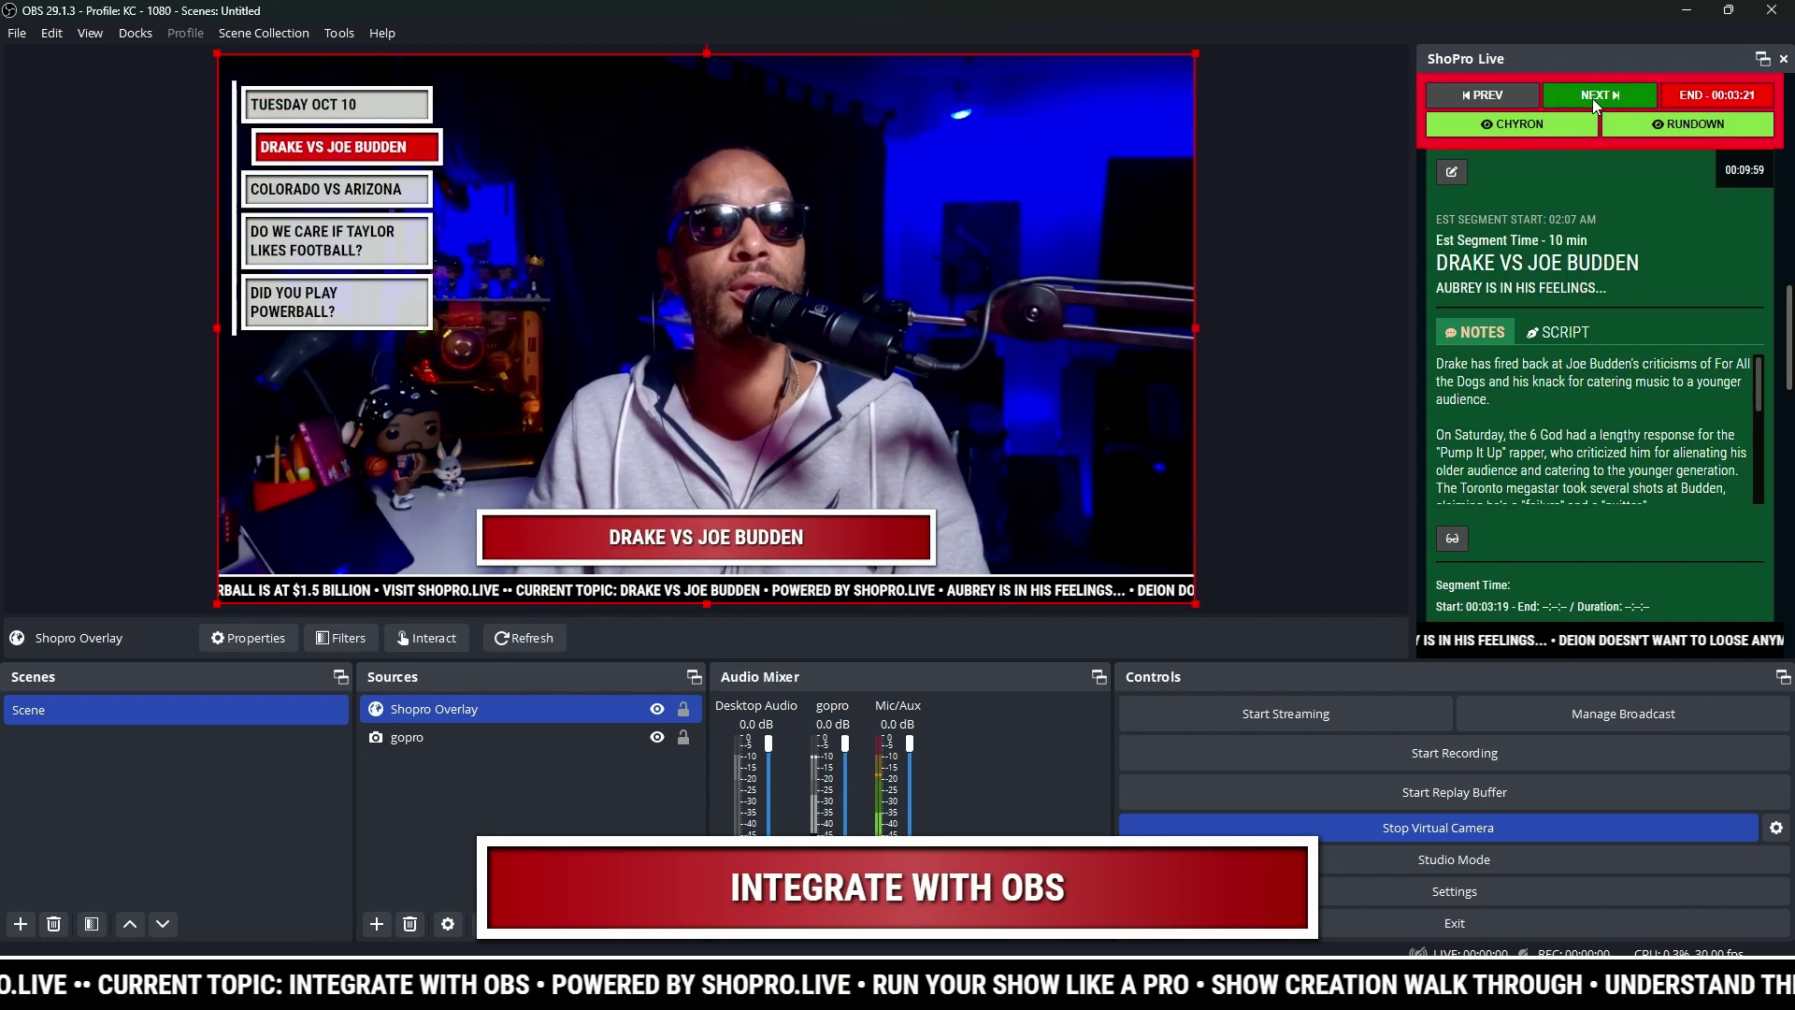